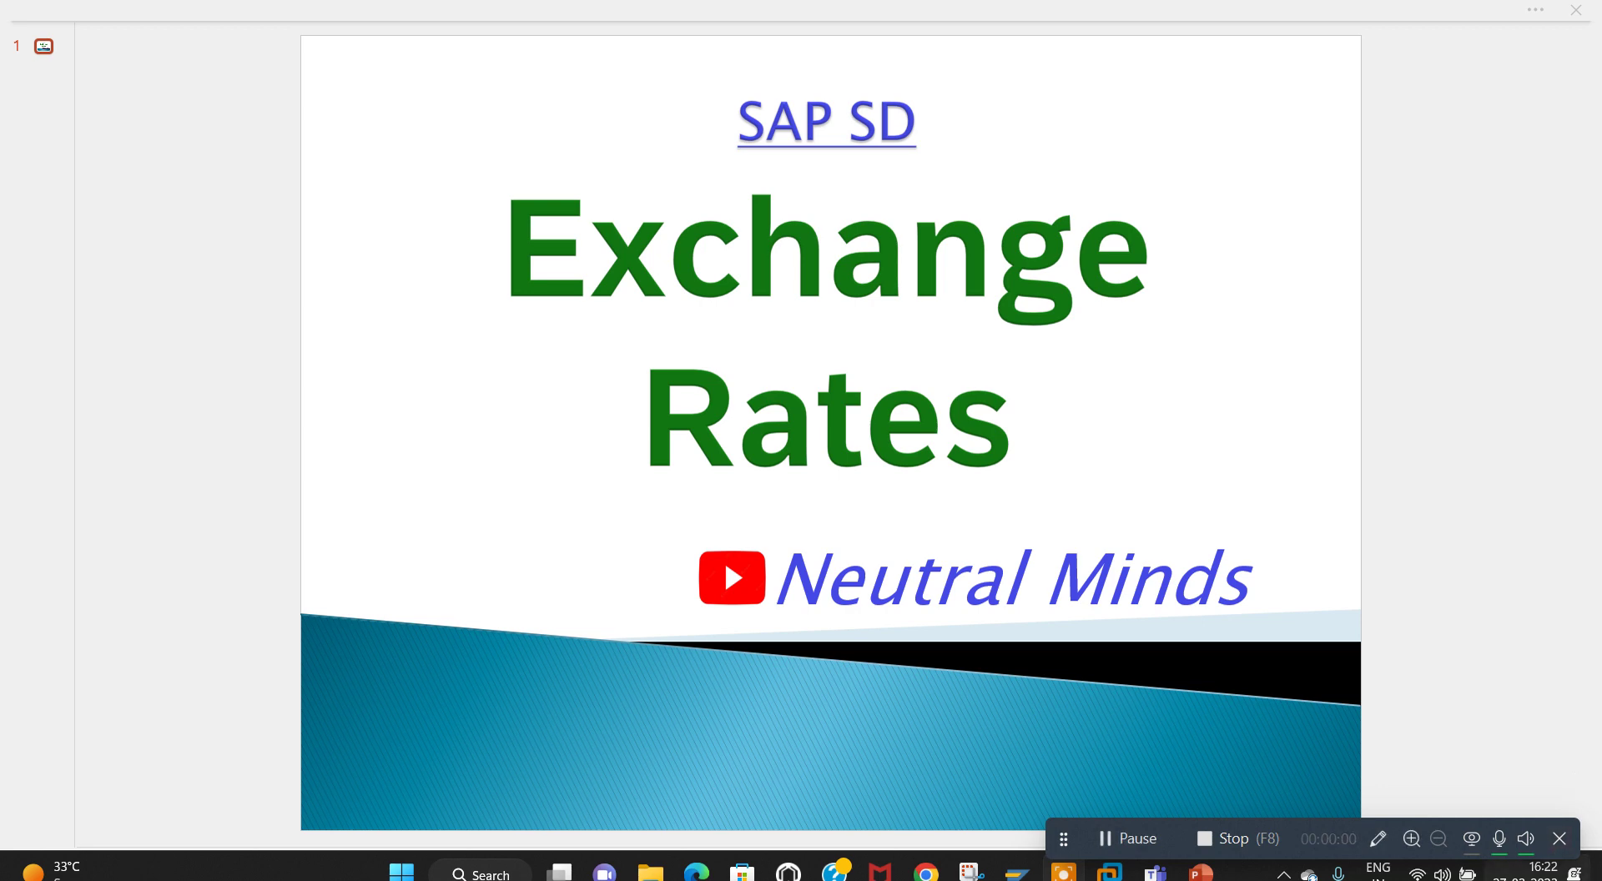
# Step: Leave the Exchange Rates slide and bring SAP's Create Standard Order window to the front
pyautogui.click(1558, 838)
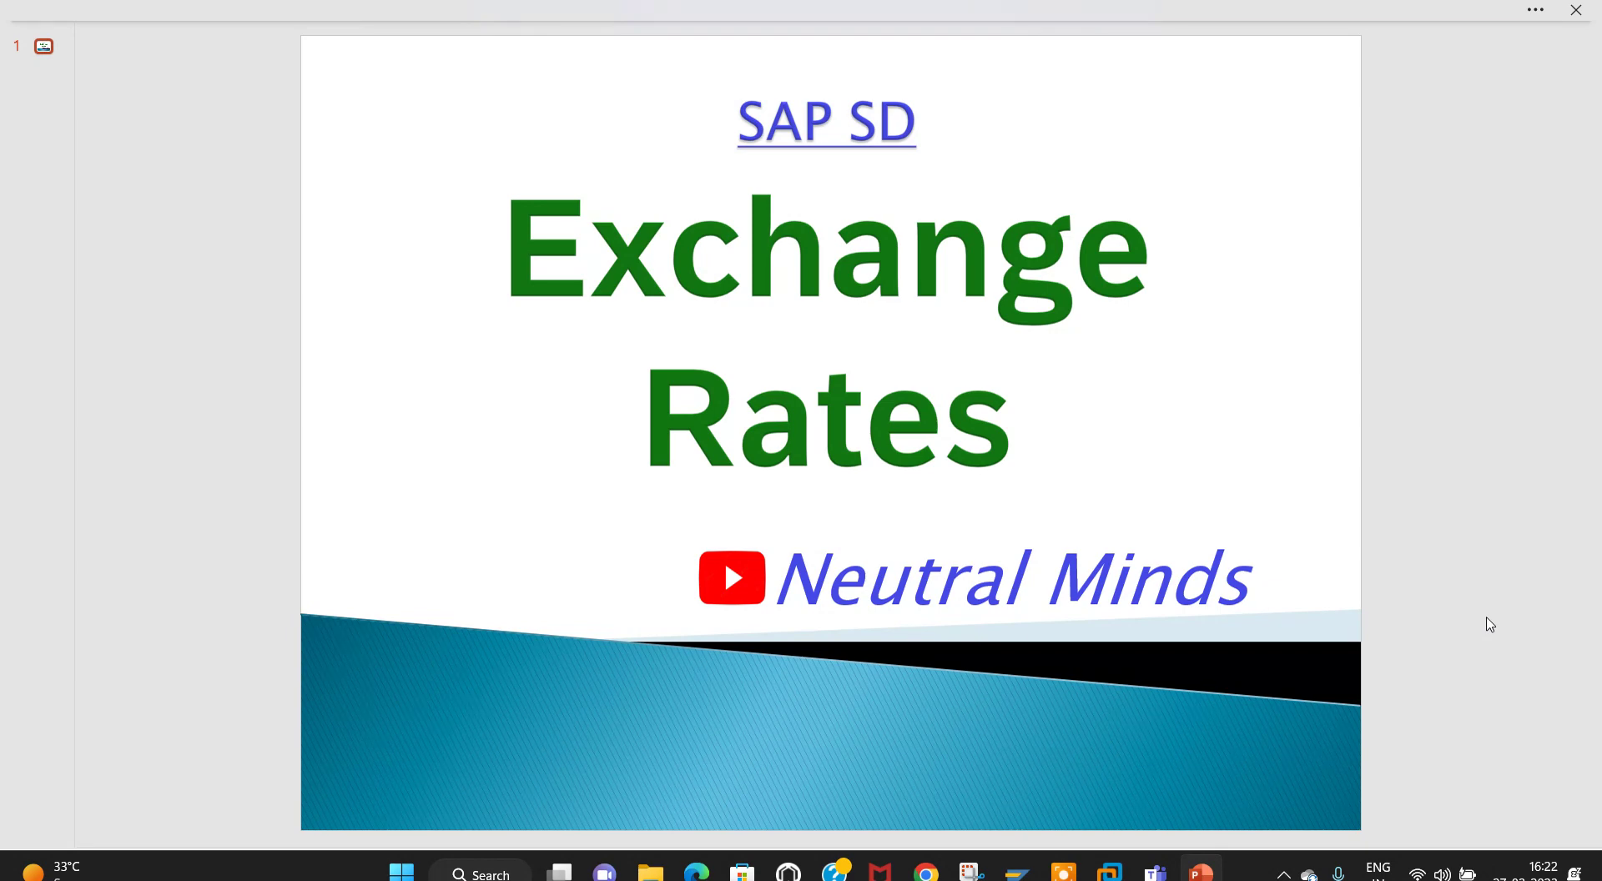
pyautogui.click(1110, 872)
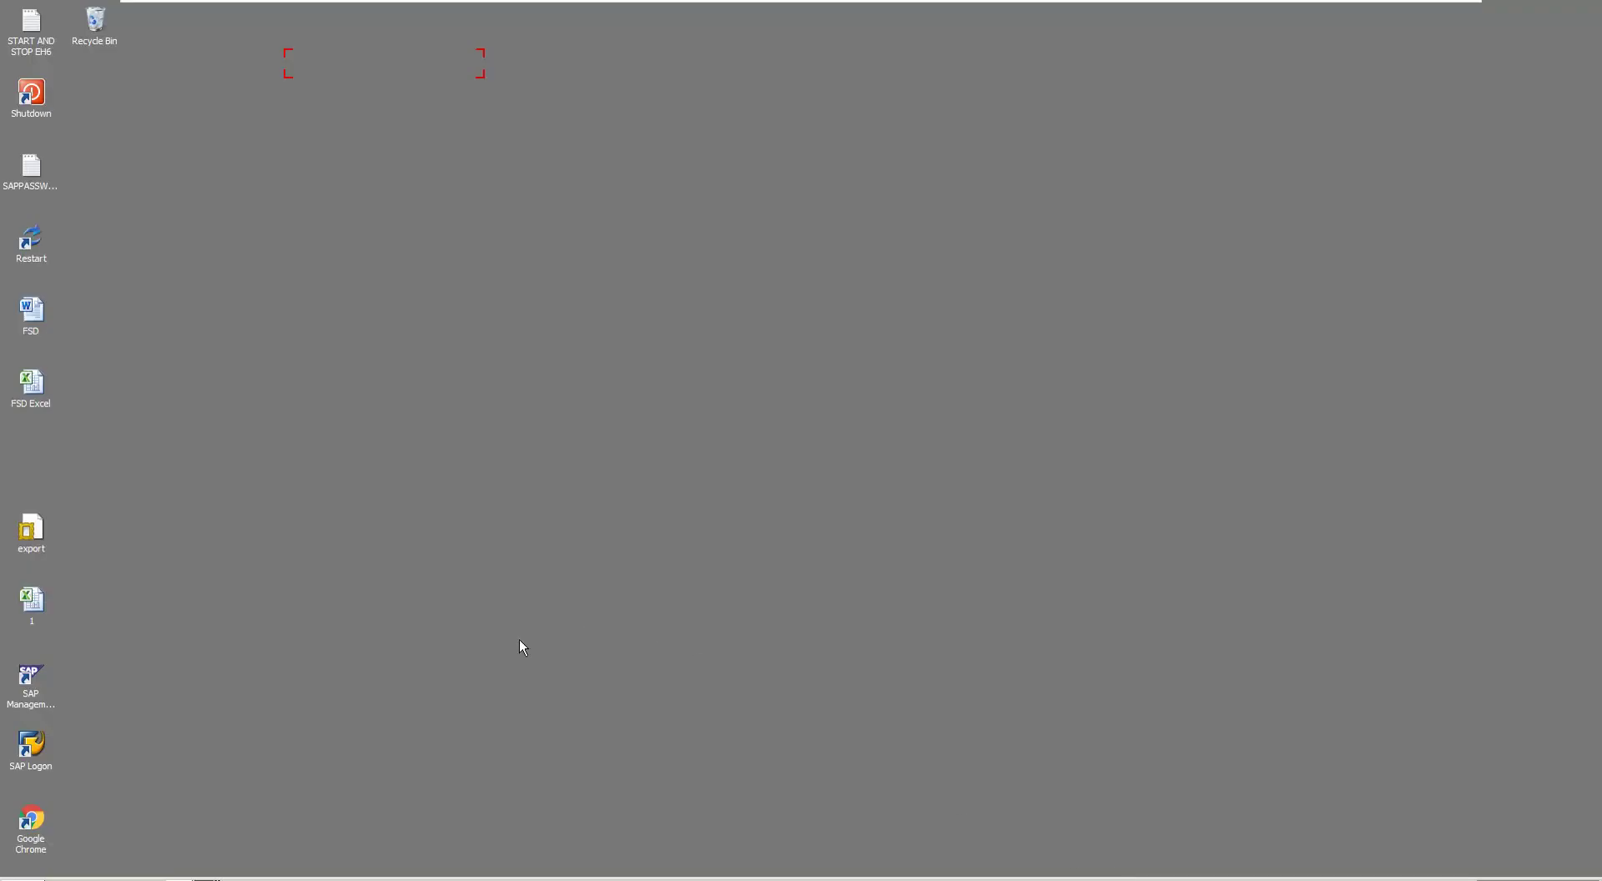
pyautogui.click(208, 876)
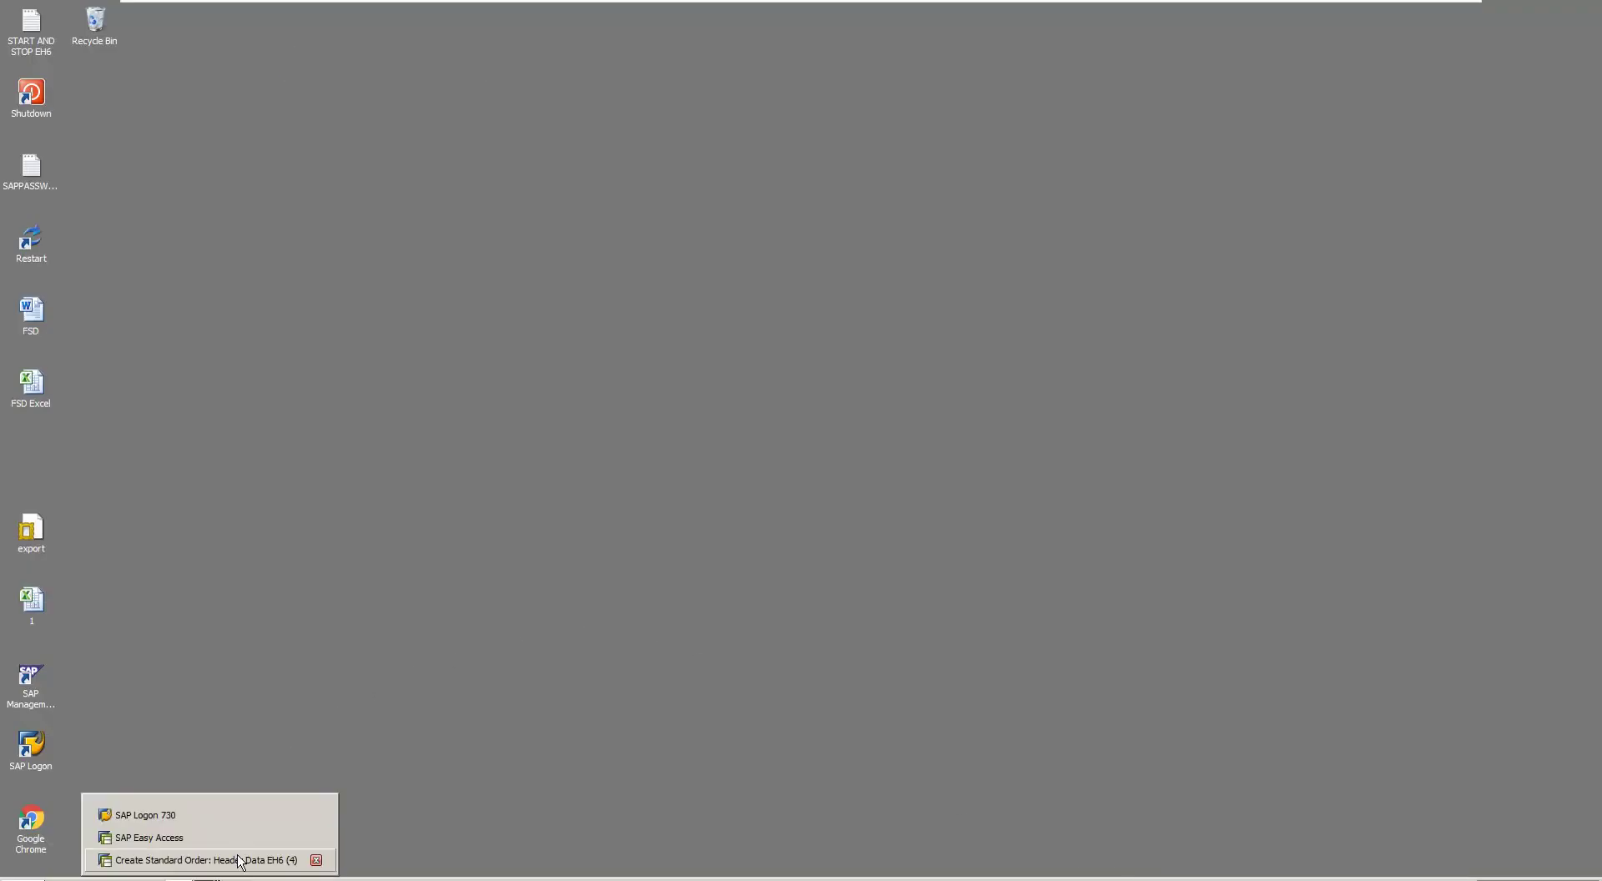
pyautogui.click(241, 860)
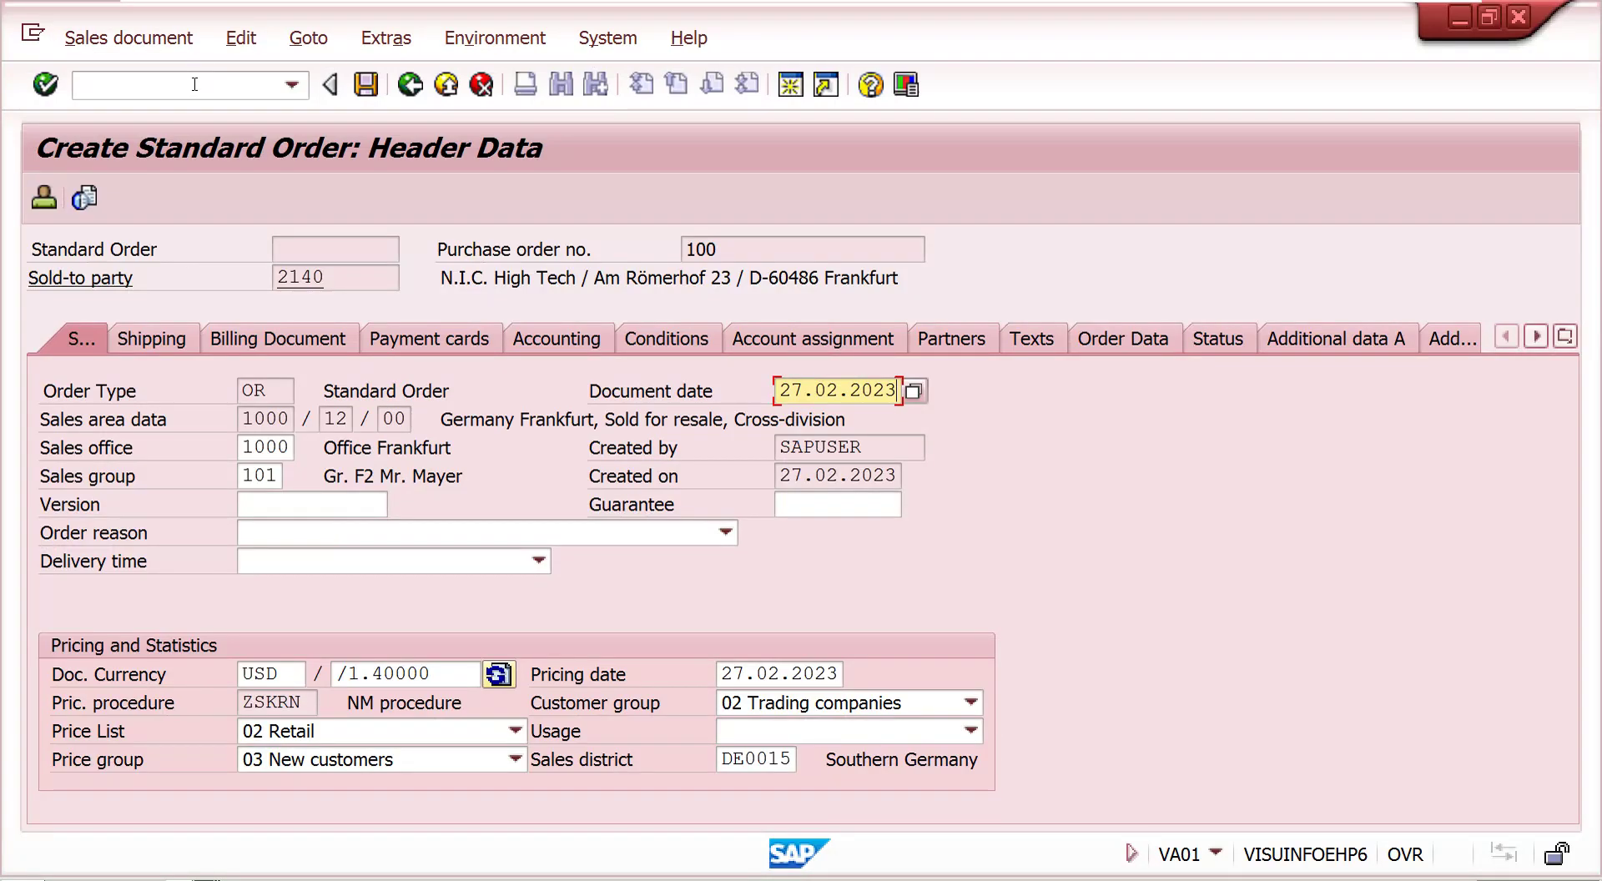
pyautogui.click(195, 84)
# Step: Start a VA01 standard order for N.I.C. High Tech with the customer's PO number, PO date 14.02.2023
pyautogui.write('/nva01')
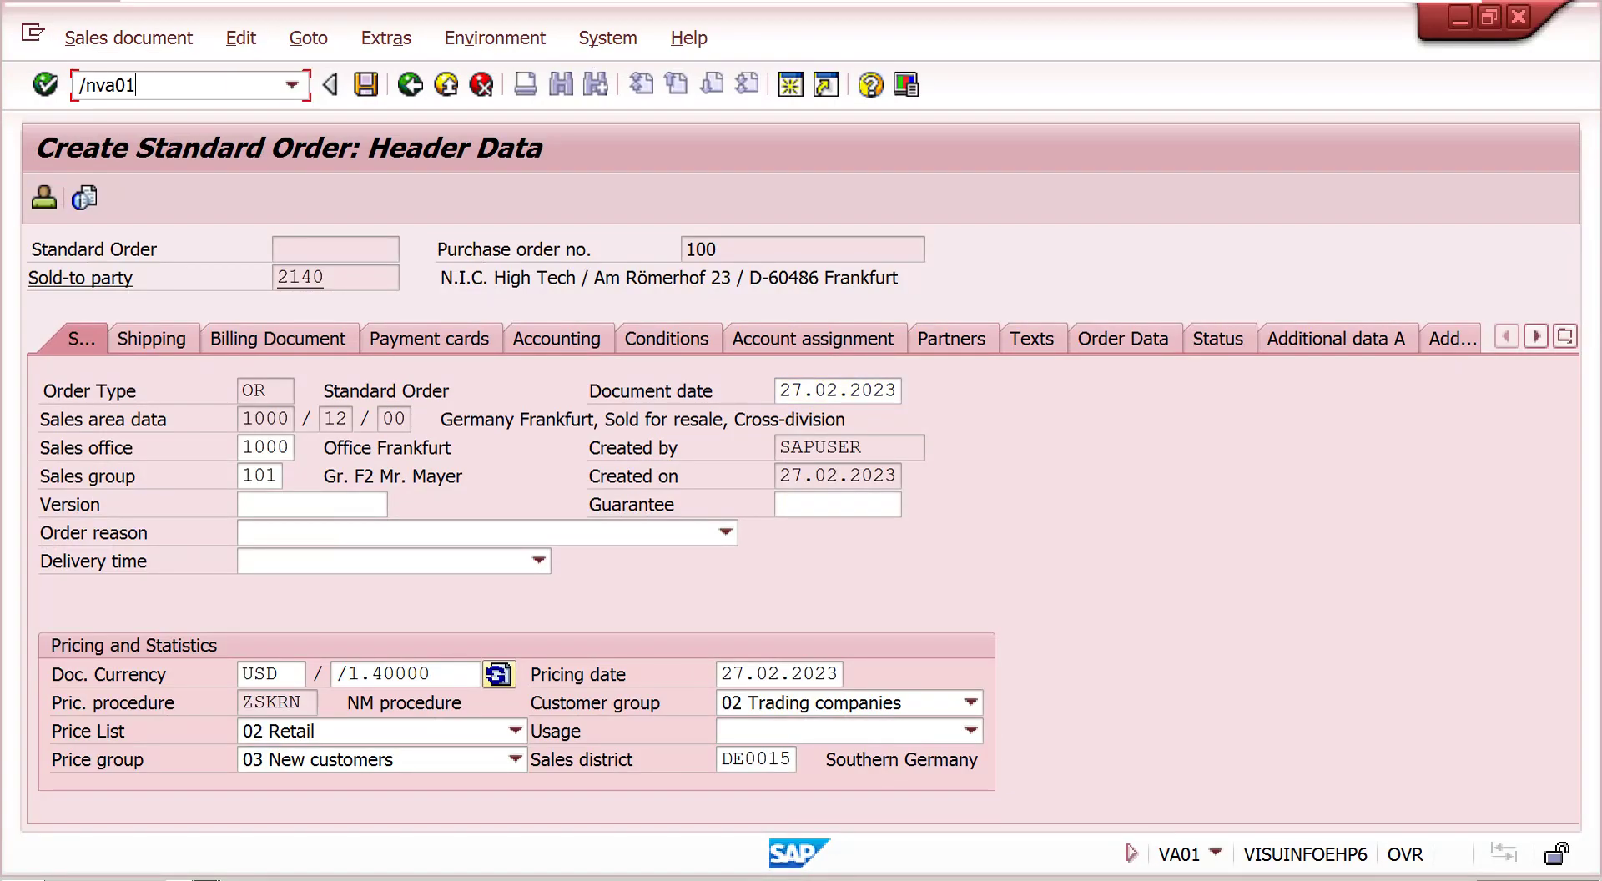
pyautogui.press('Return')
pyautogui.press('Return')
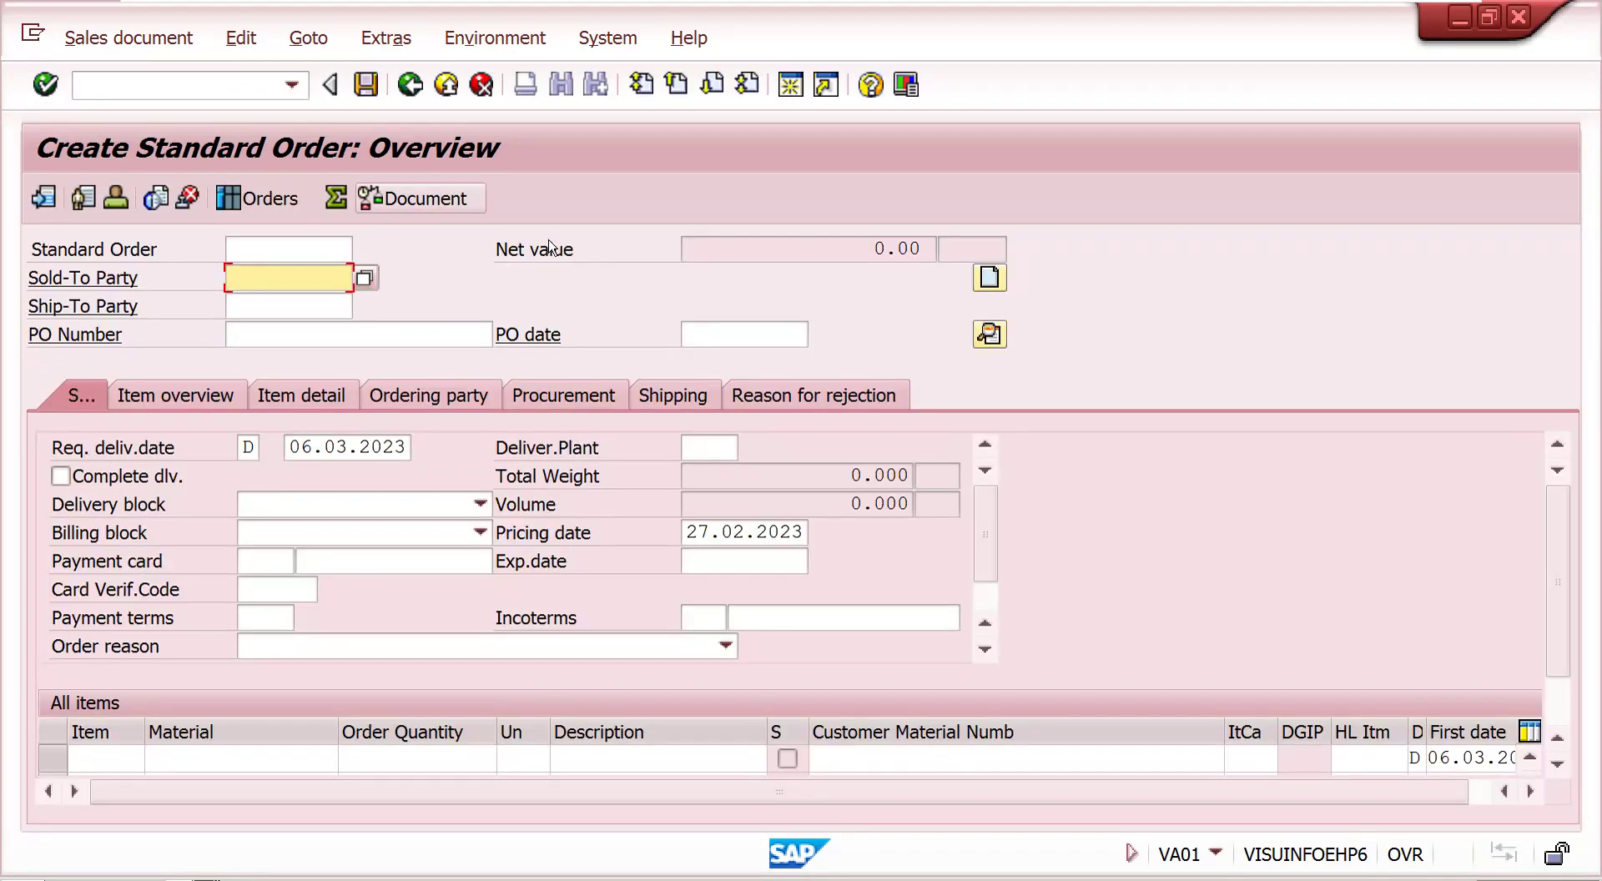
pyautogui.click(288, 279)
pyautogui.click(281, 305)
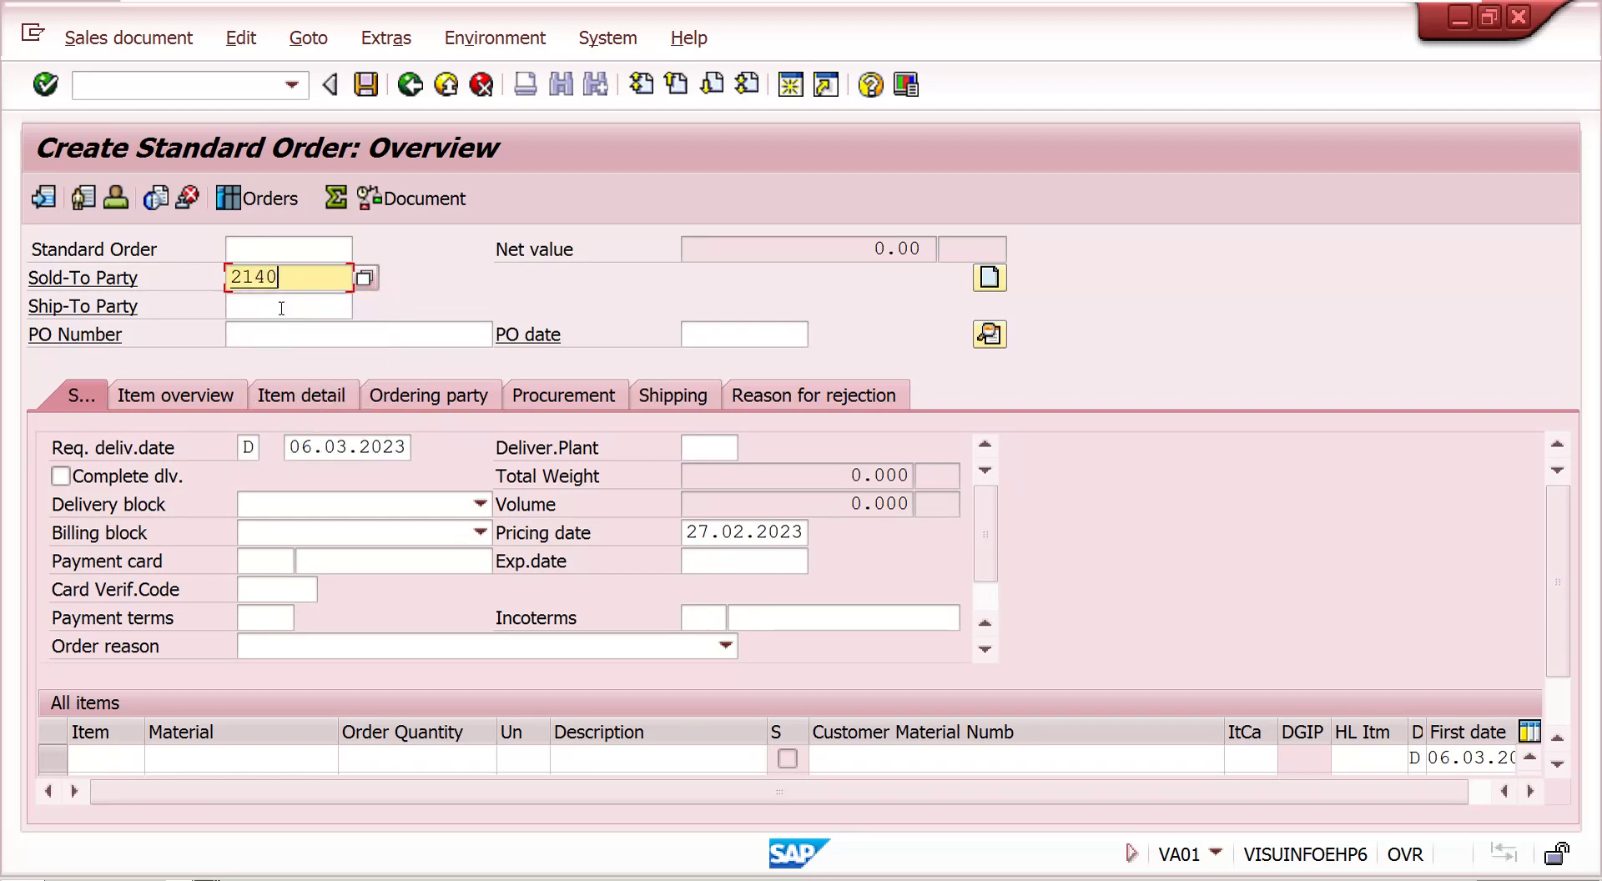
pyautogui.click(351, 334)
pyautogui.write('21431')
pyautogui.click(740, 333)
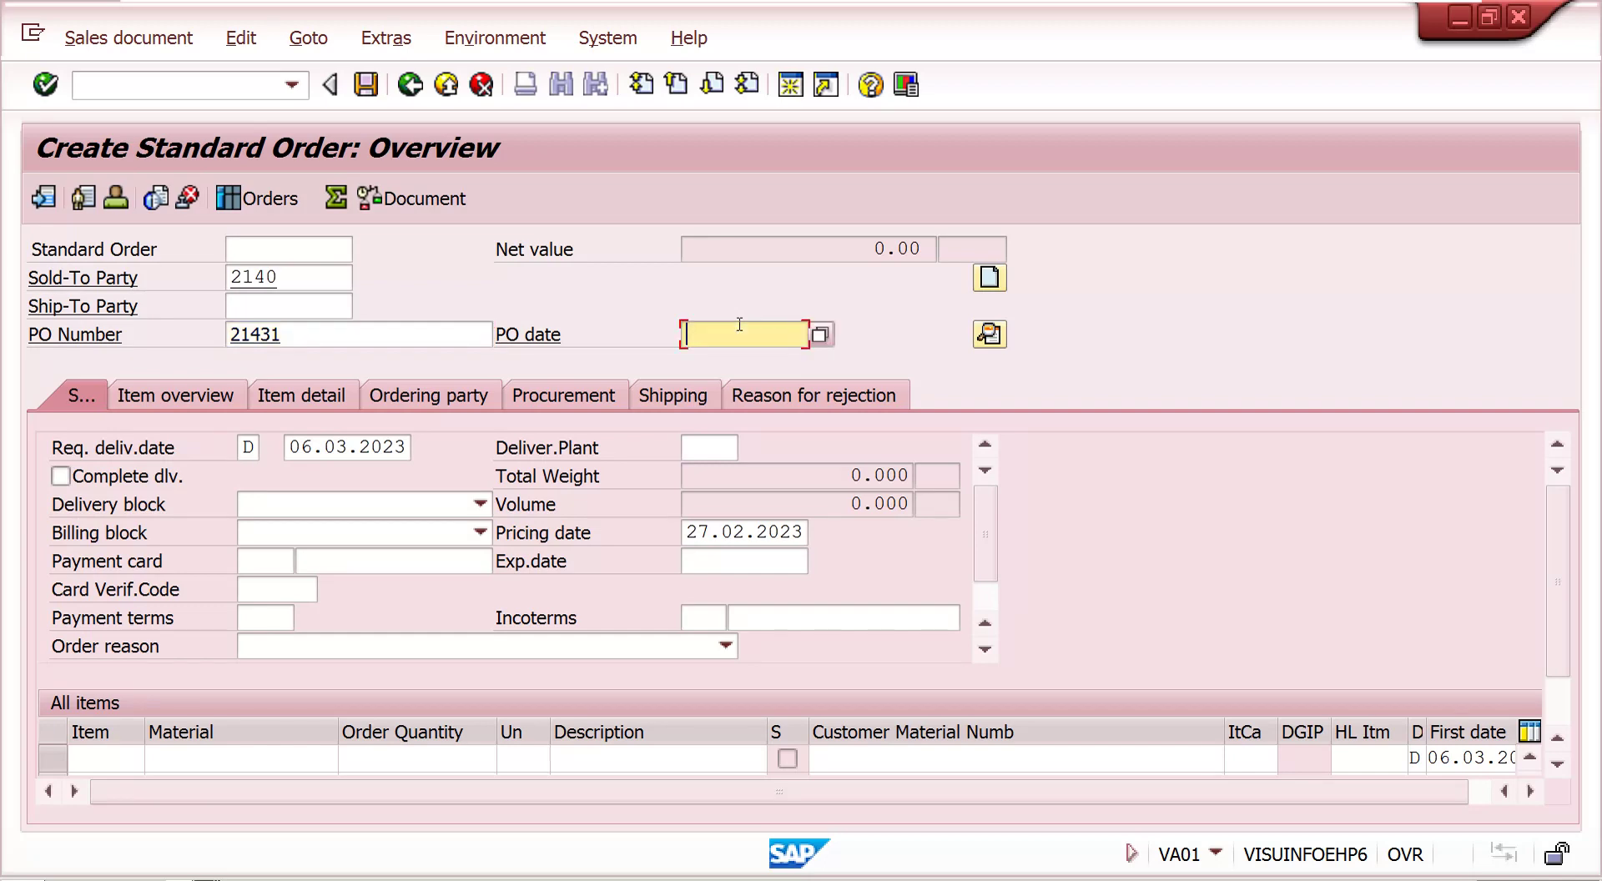
pyautogui.click(735, 365)
pyautogui.press('Return')
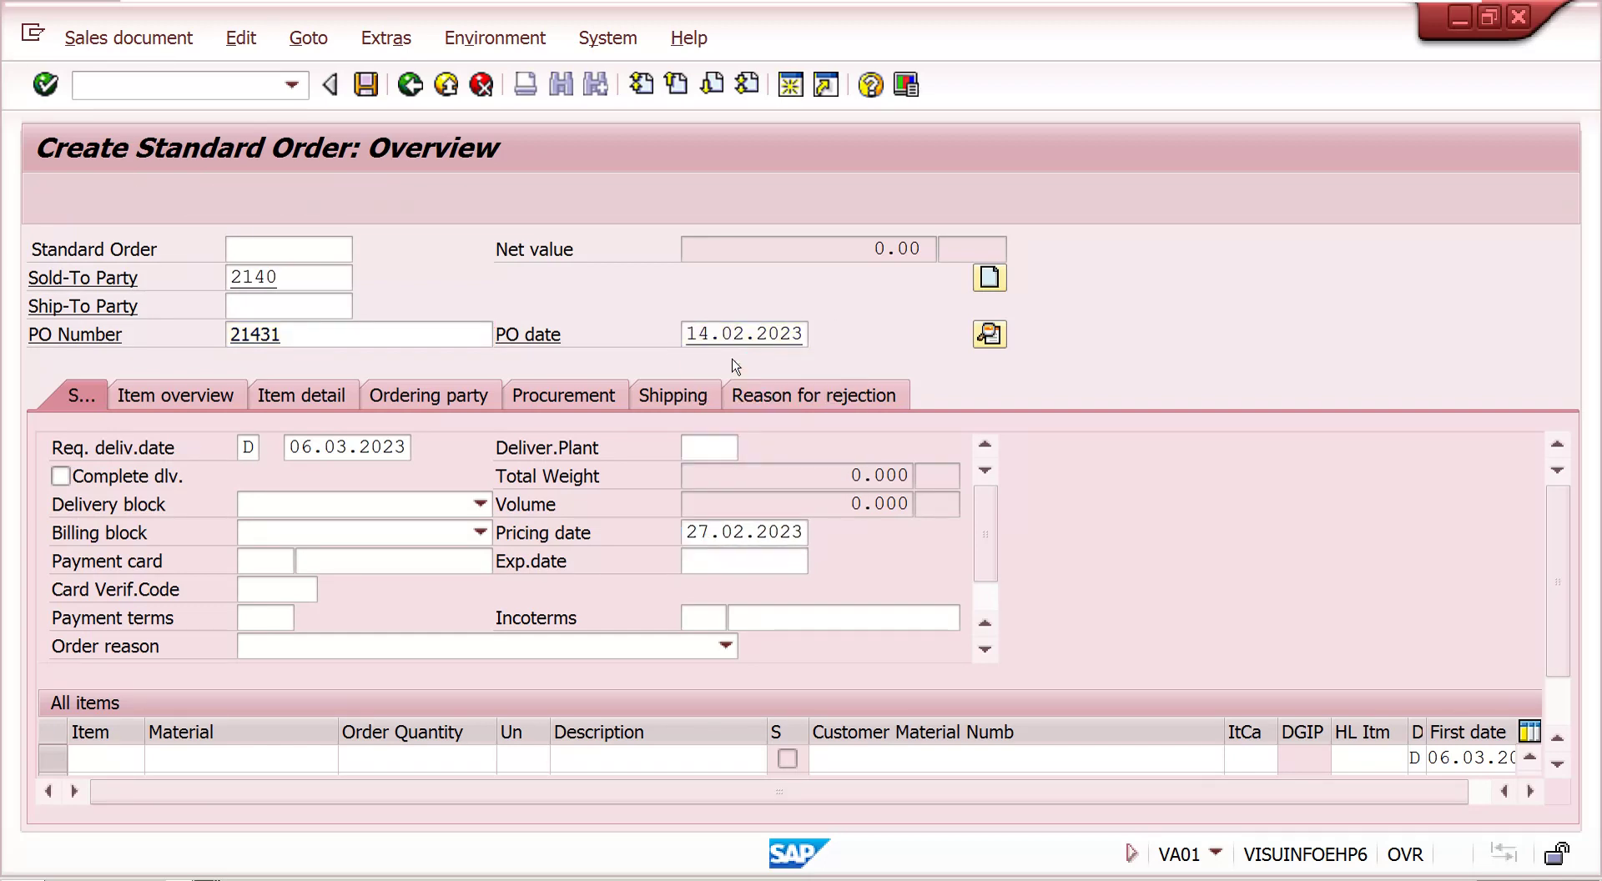
# Step: Add material M-06 with quantity 10 PC as the first order item
pyautogui.click(229, 761)
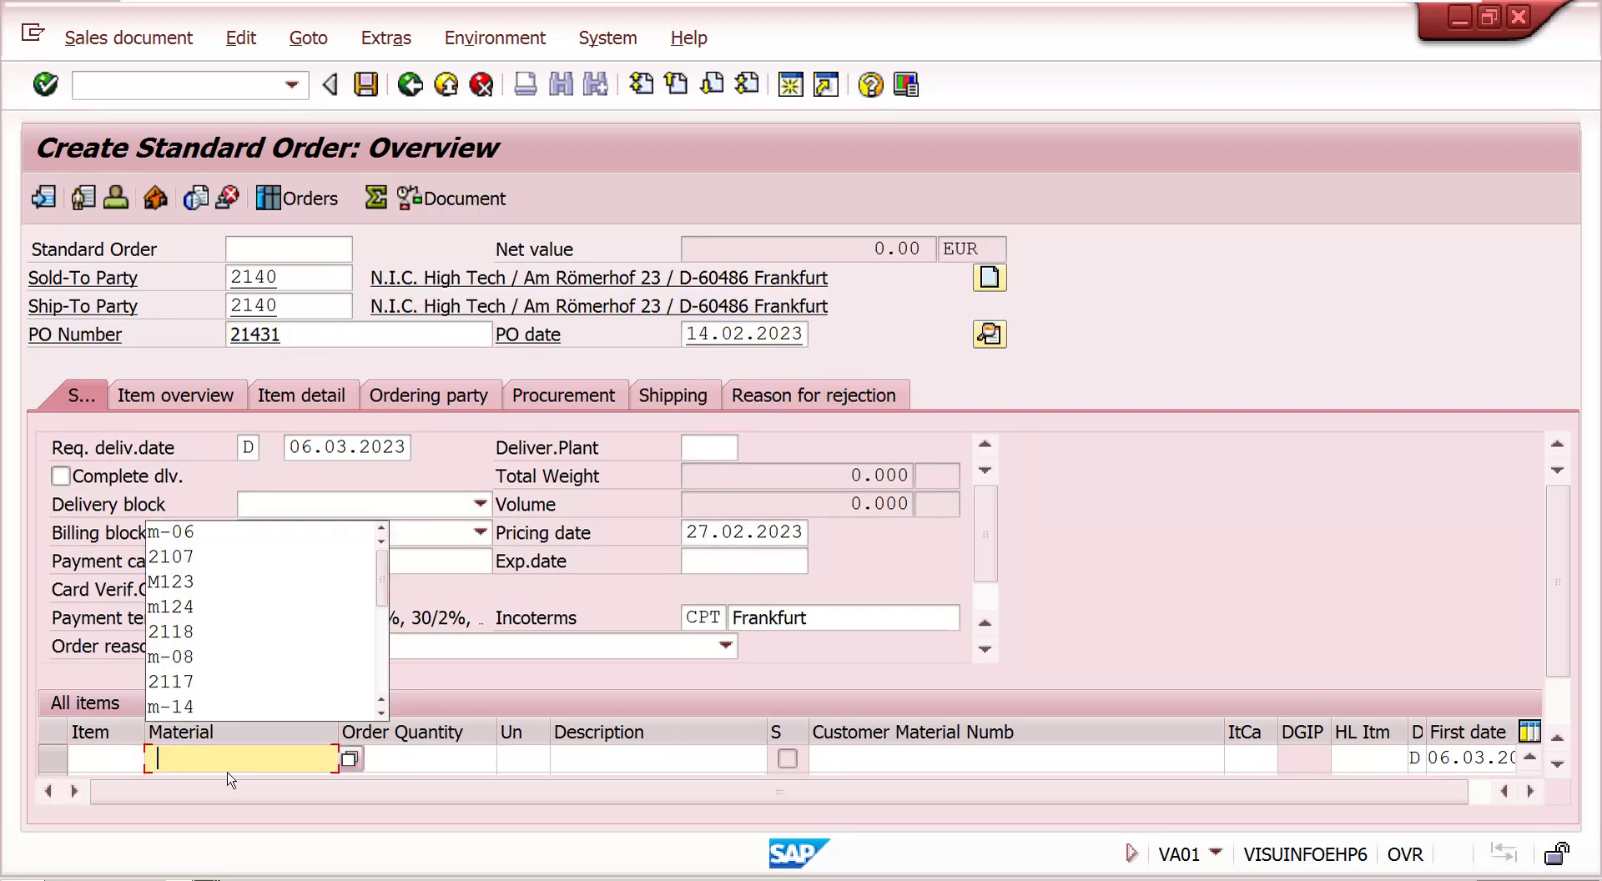
pyautogui.click(201, 532)
pyautogui.click(463, 759)
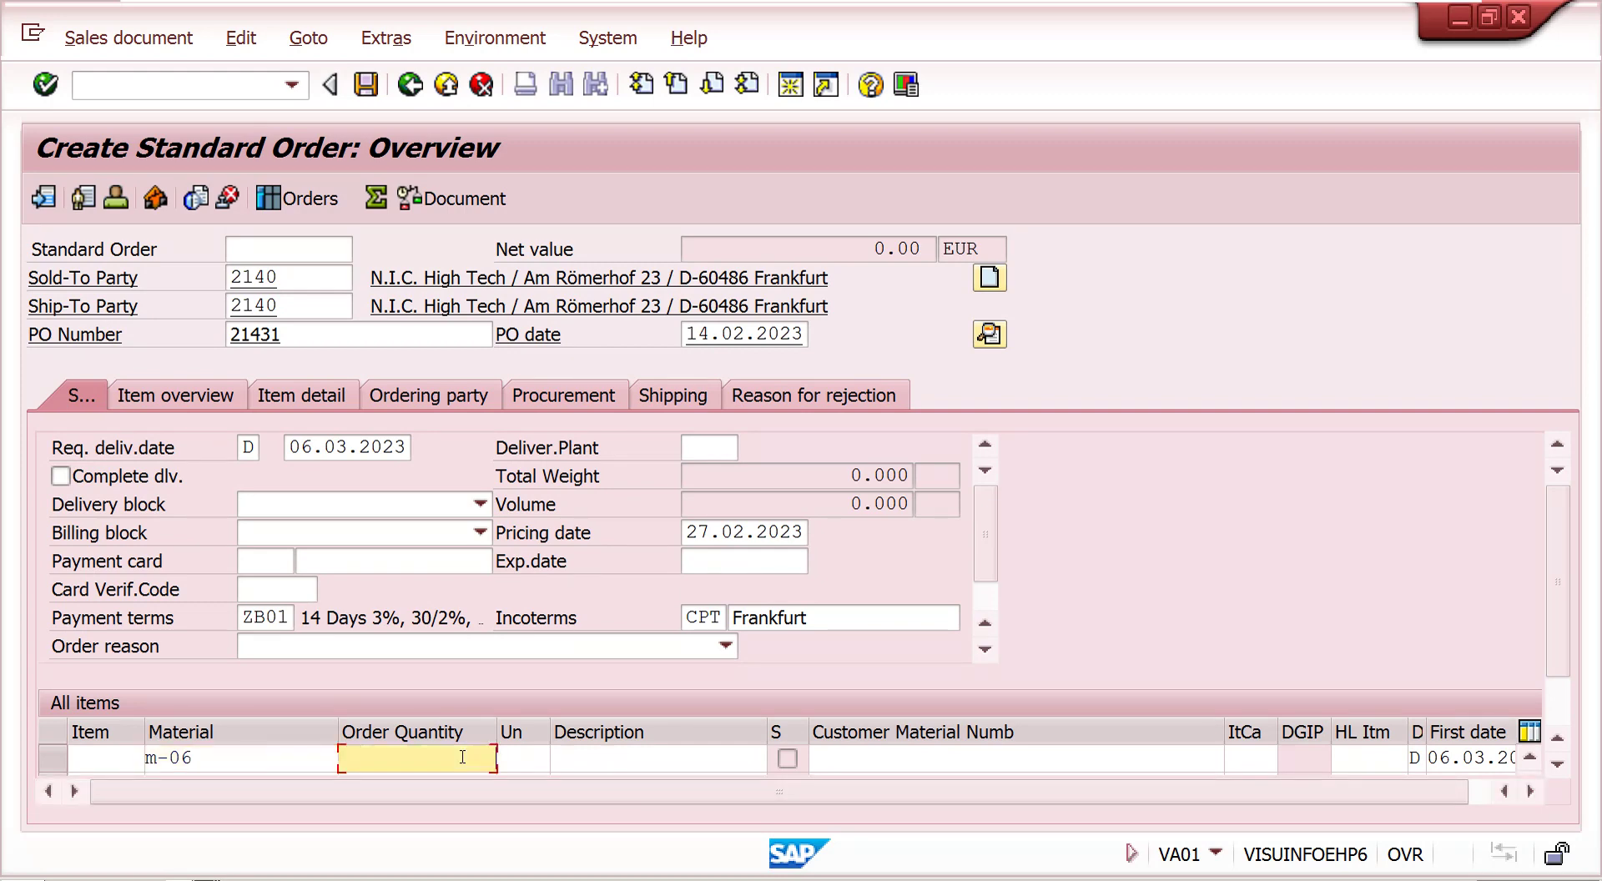
pyautogui.write('10')
pyautogui.press('Return')
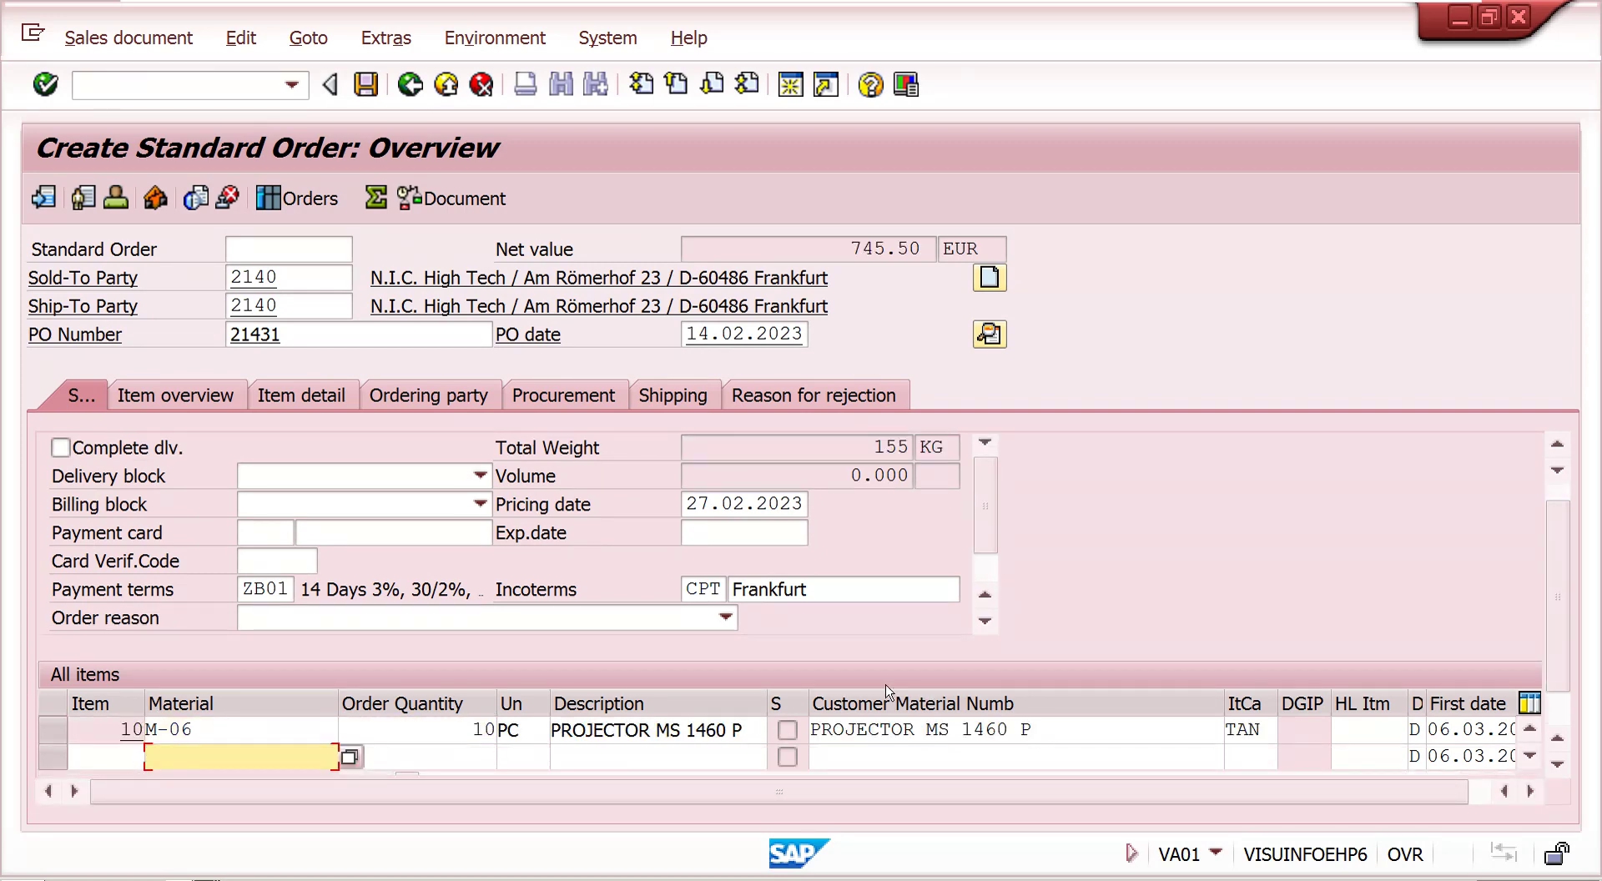
pyautogui.click(990, 334)
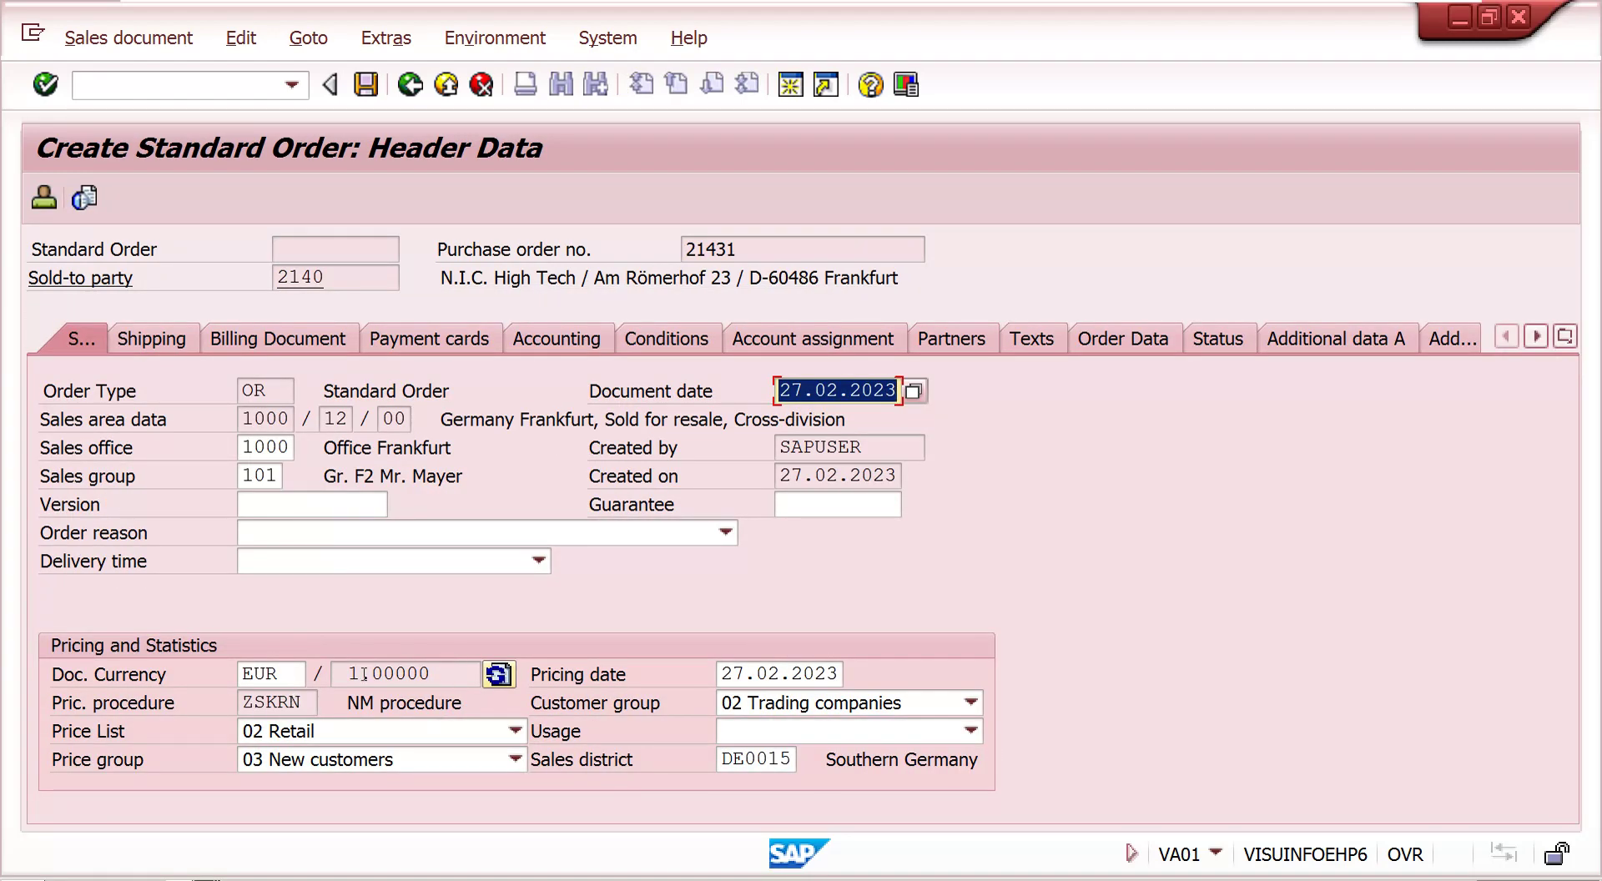
# Step: Change the document currency from EUR to USD, giving an exchange rate of /1.40000
pyautogui.click(290, 674)
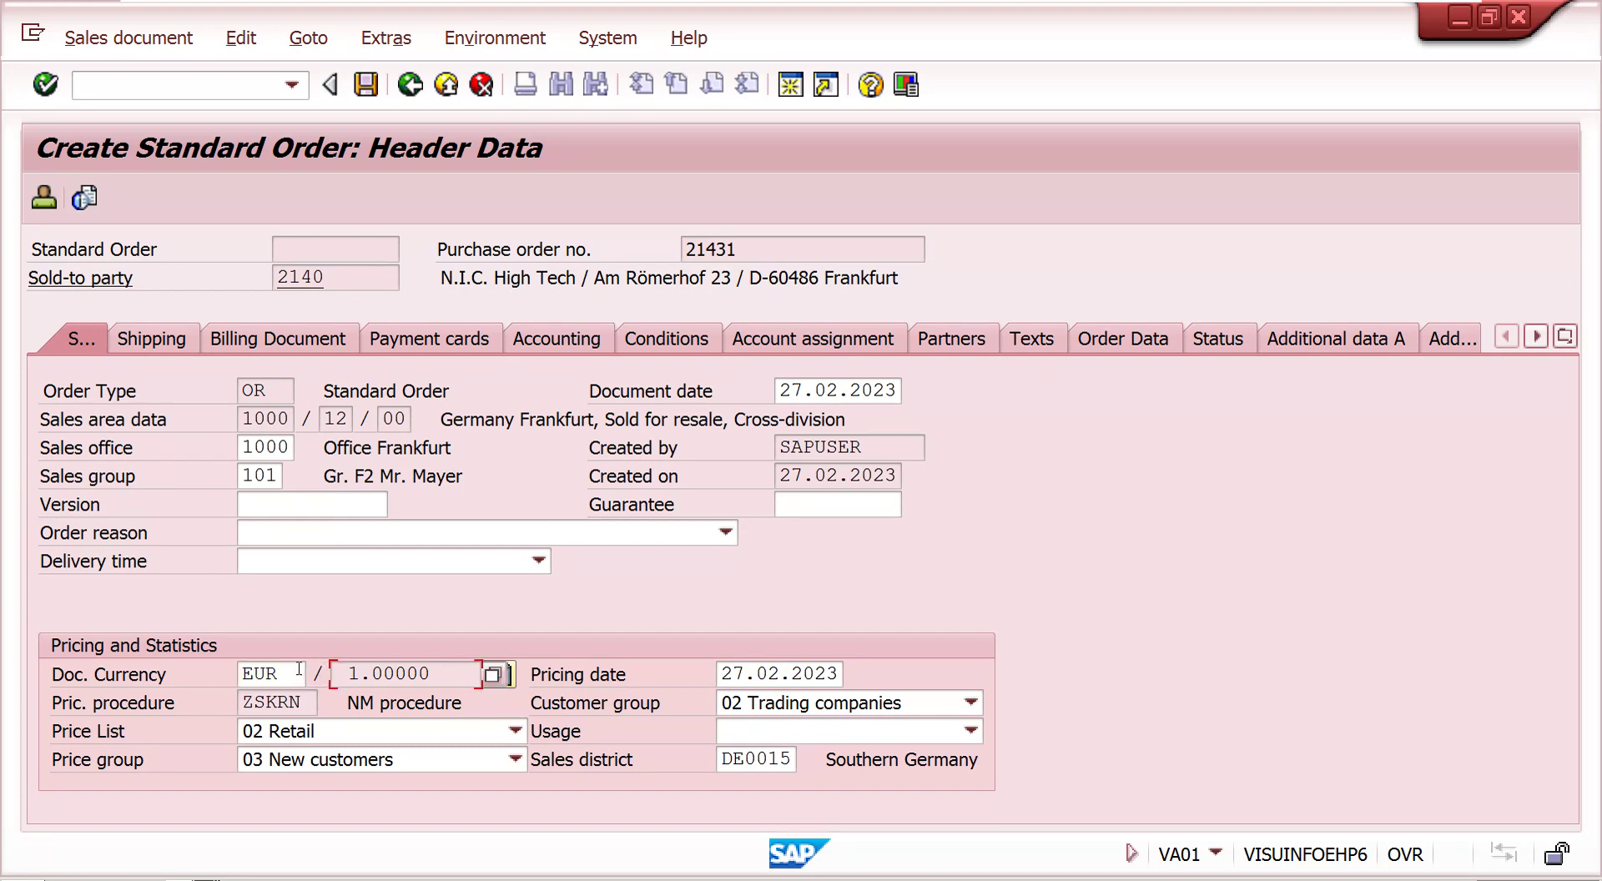
pyautogui.press('BackSpace')
pyautogui.press('BackSpace')
pyautogui.press('BackSpace')
pyautogui.write('usd')
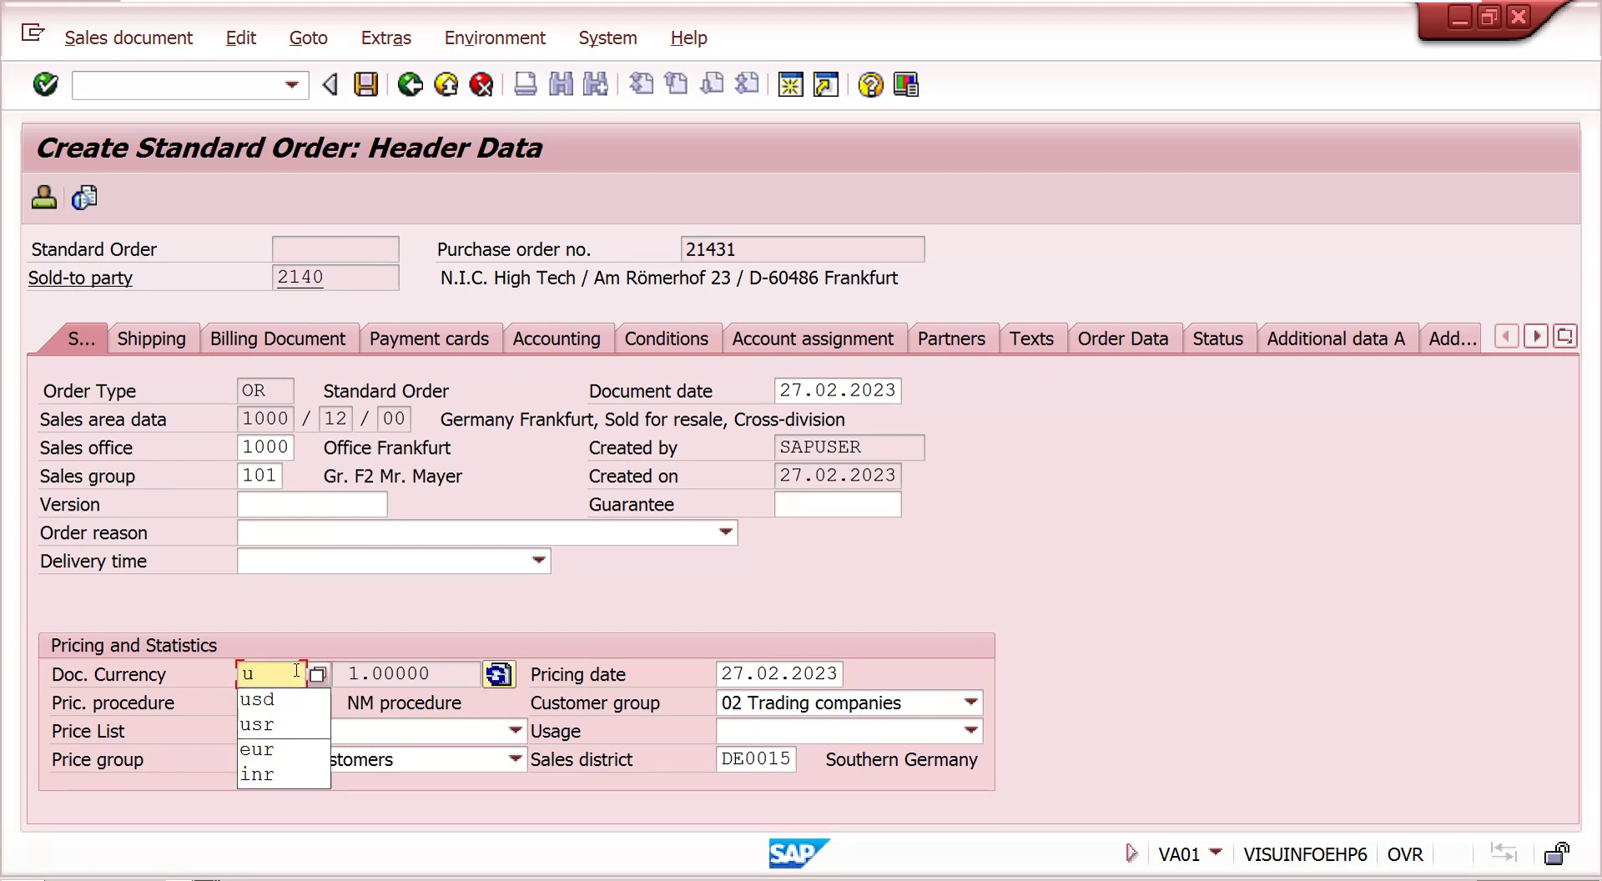
pyautogui.press('Return')
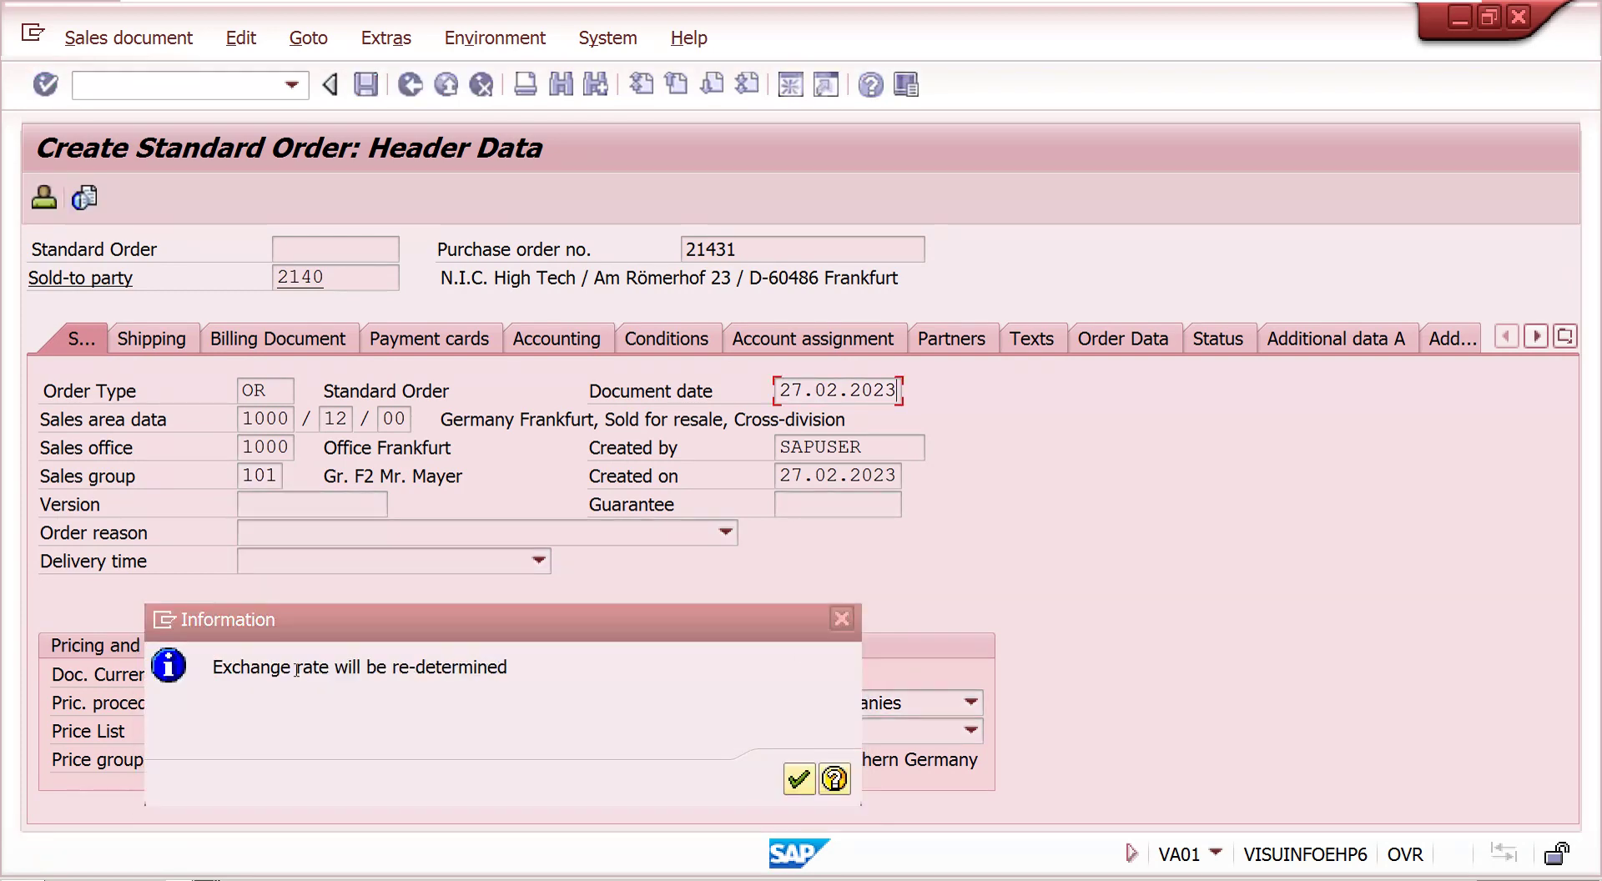
pyautogui.press('Return')
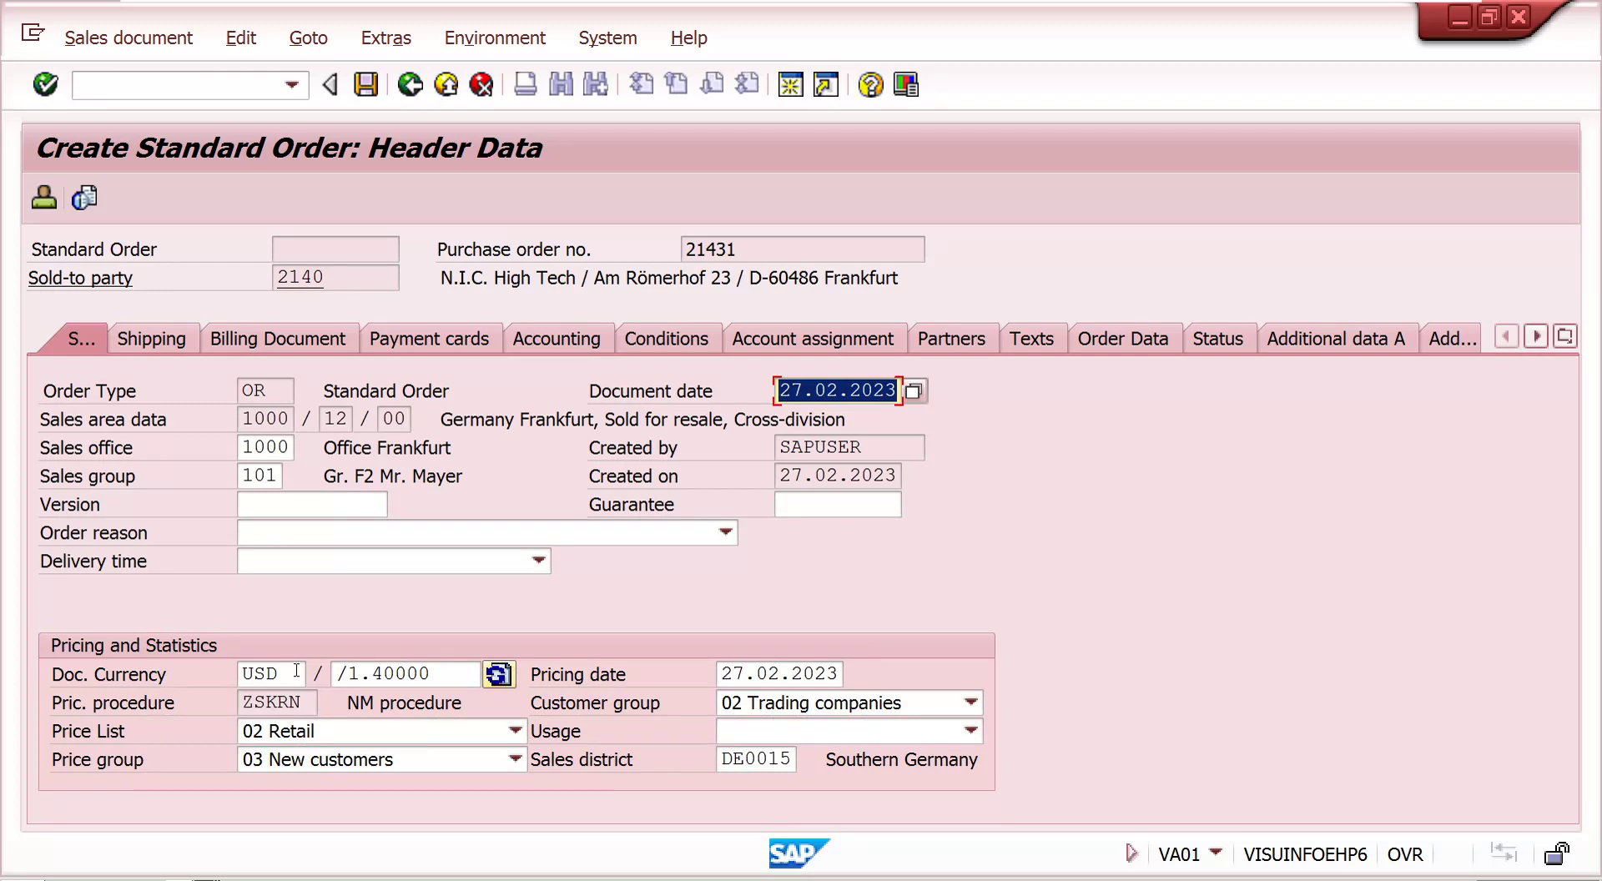
pyautogui.click(447, 671)
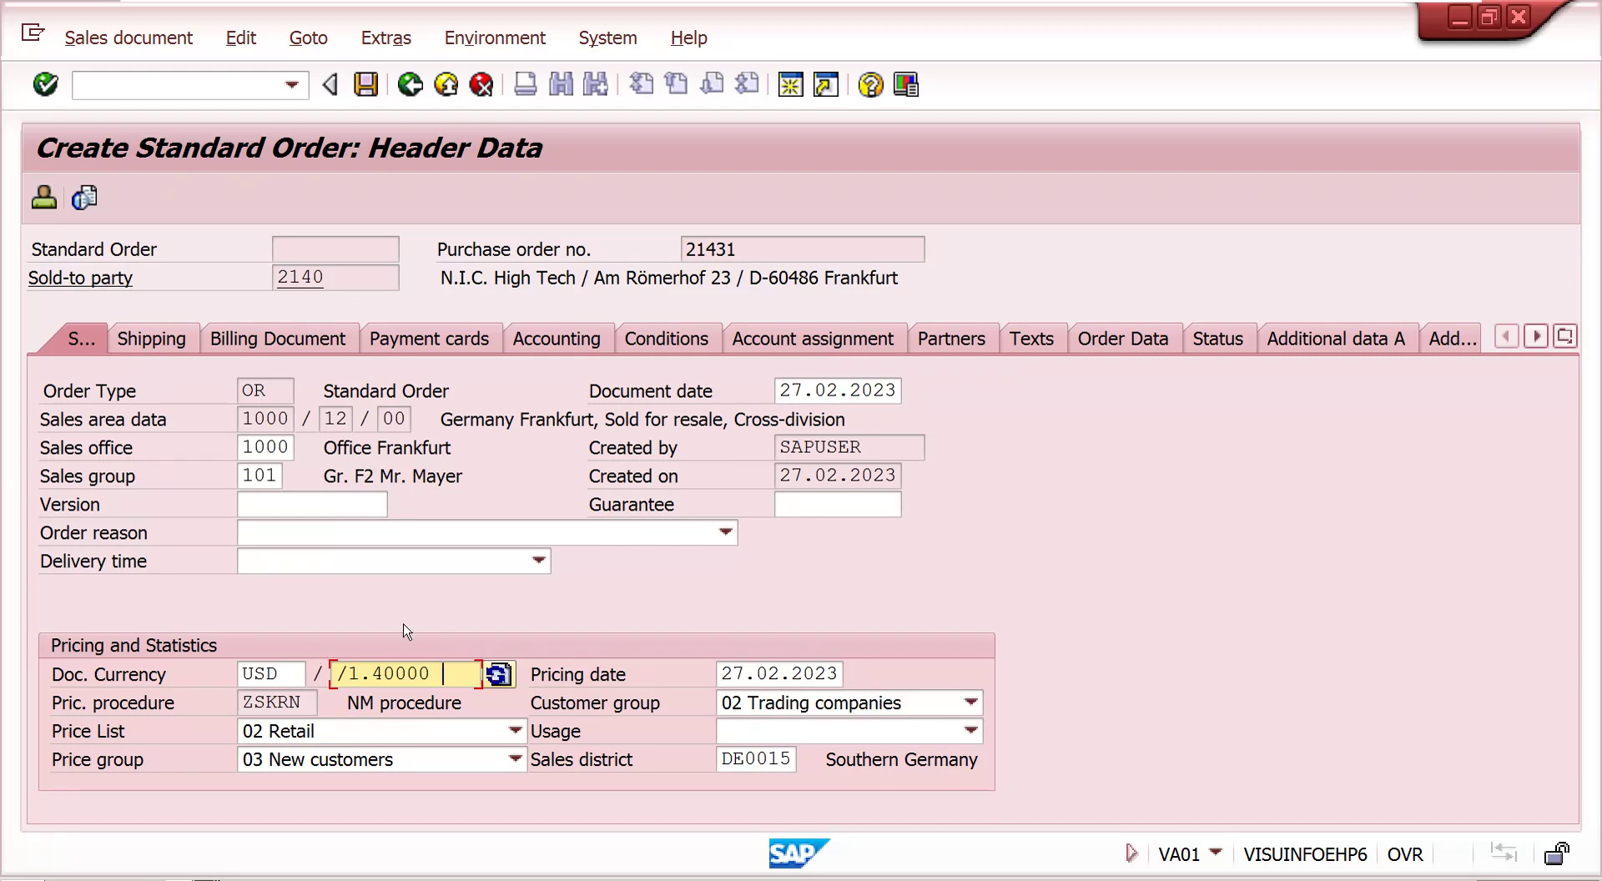
pyautogui.click(415, 93)
# Step: Check the customer's sales-area currency and exchange rate type via /oxd02, then return to the order
pyautogui.click(215, 87)
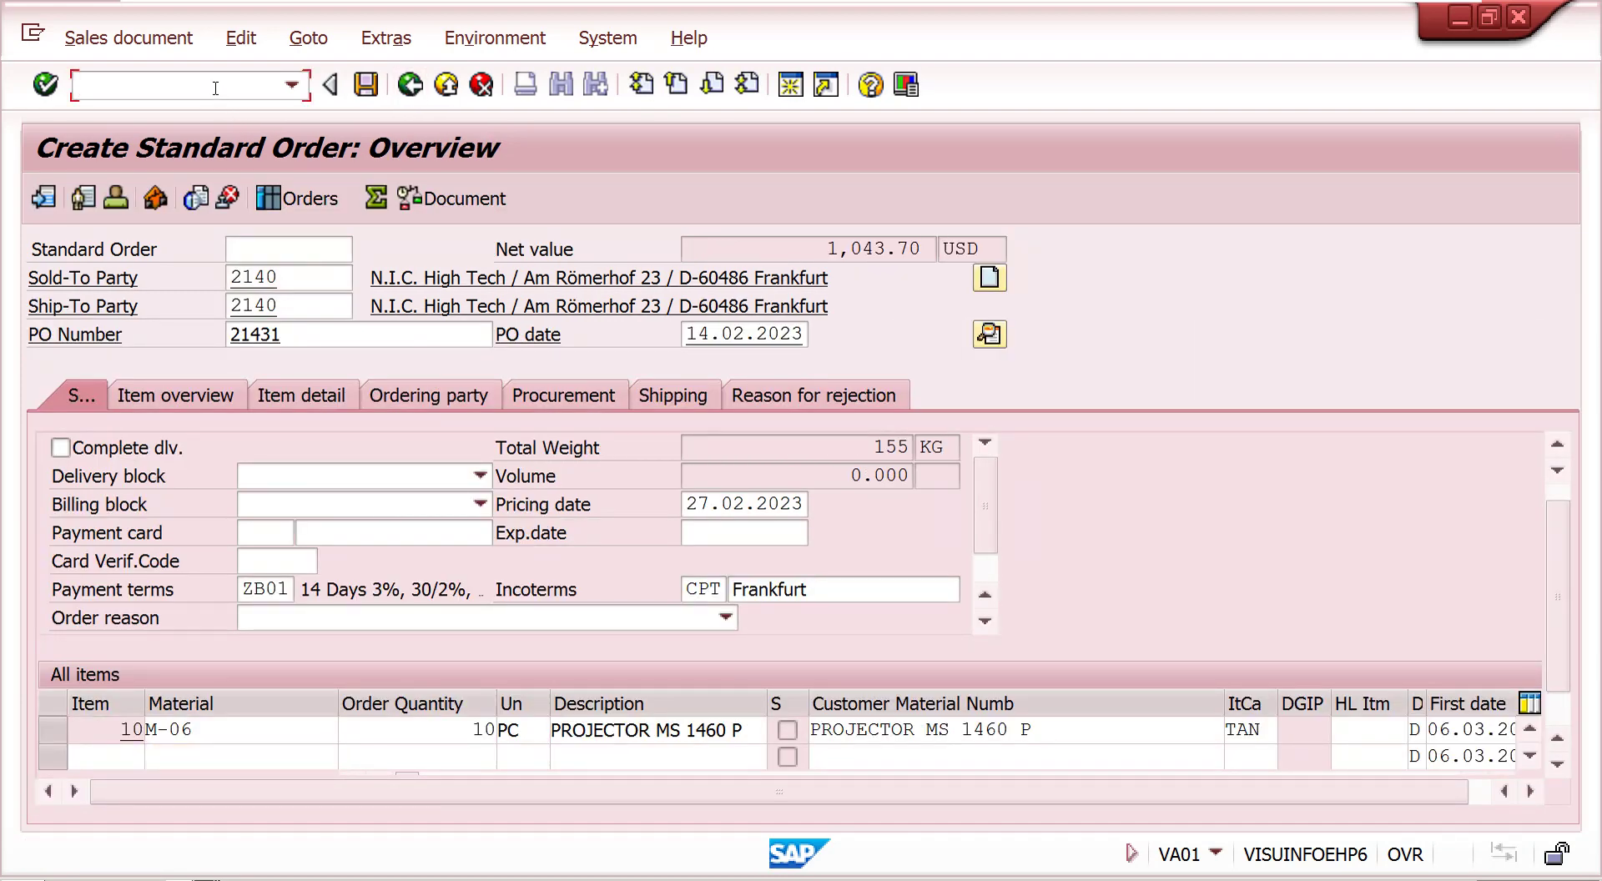
pyautogui.write('/oxd02')
pyautogui.press('Return')
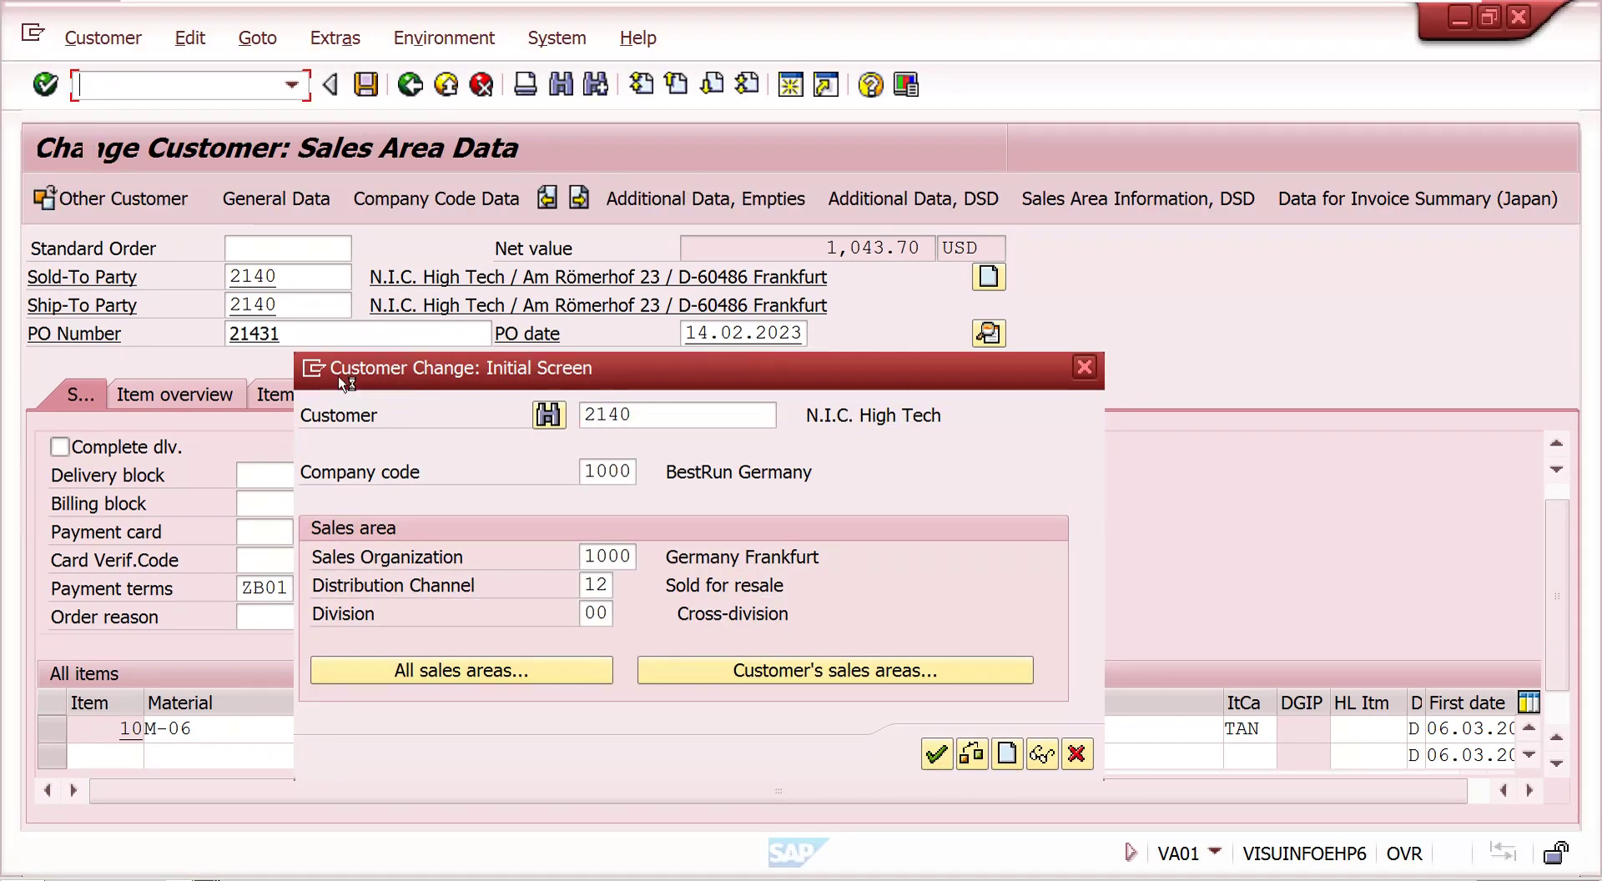
pyautogui.press('Return')
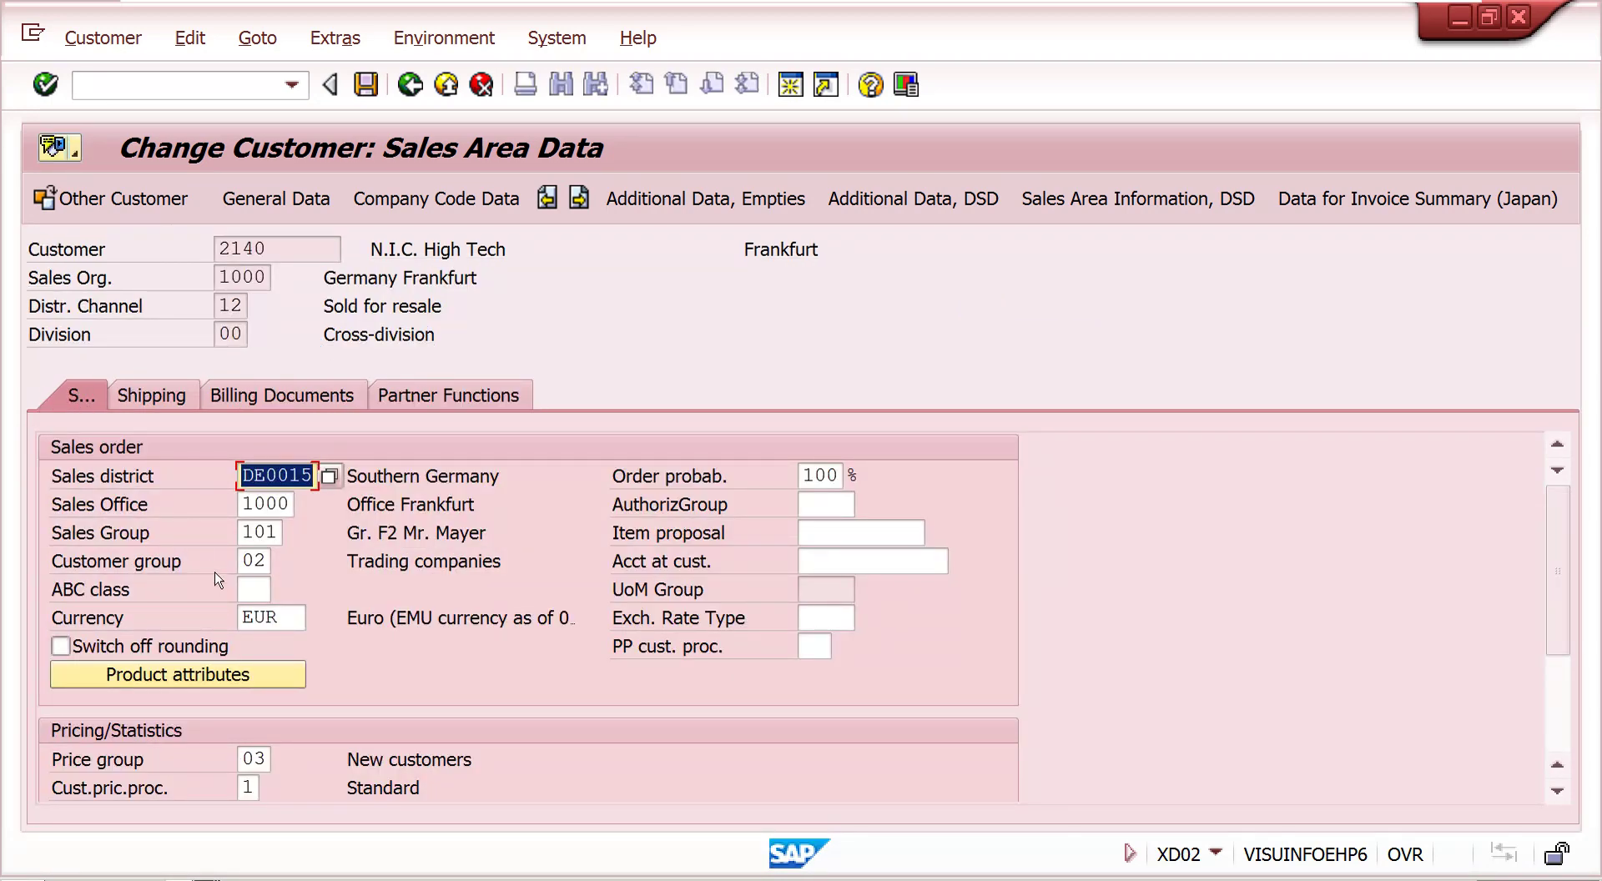
pyautogui.click(841, 618)
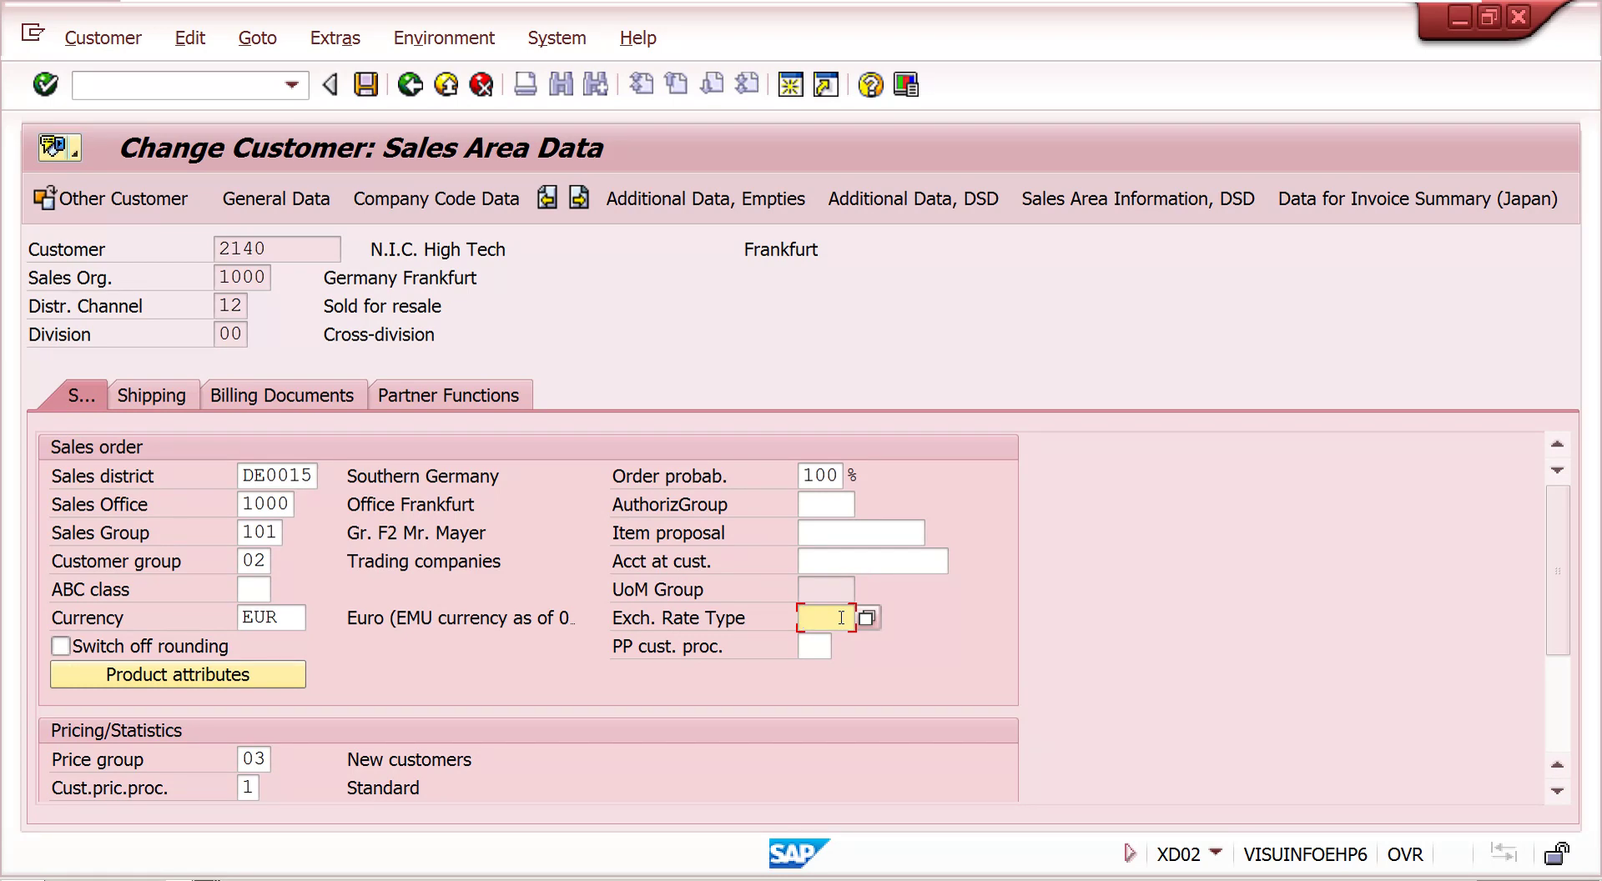
pyautogui.click(293, 617)
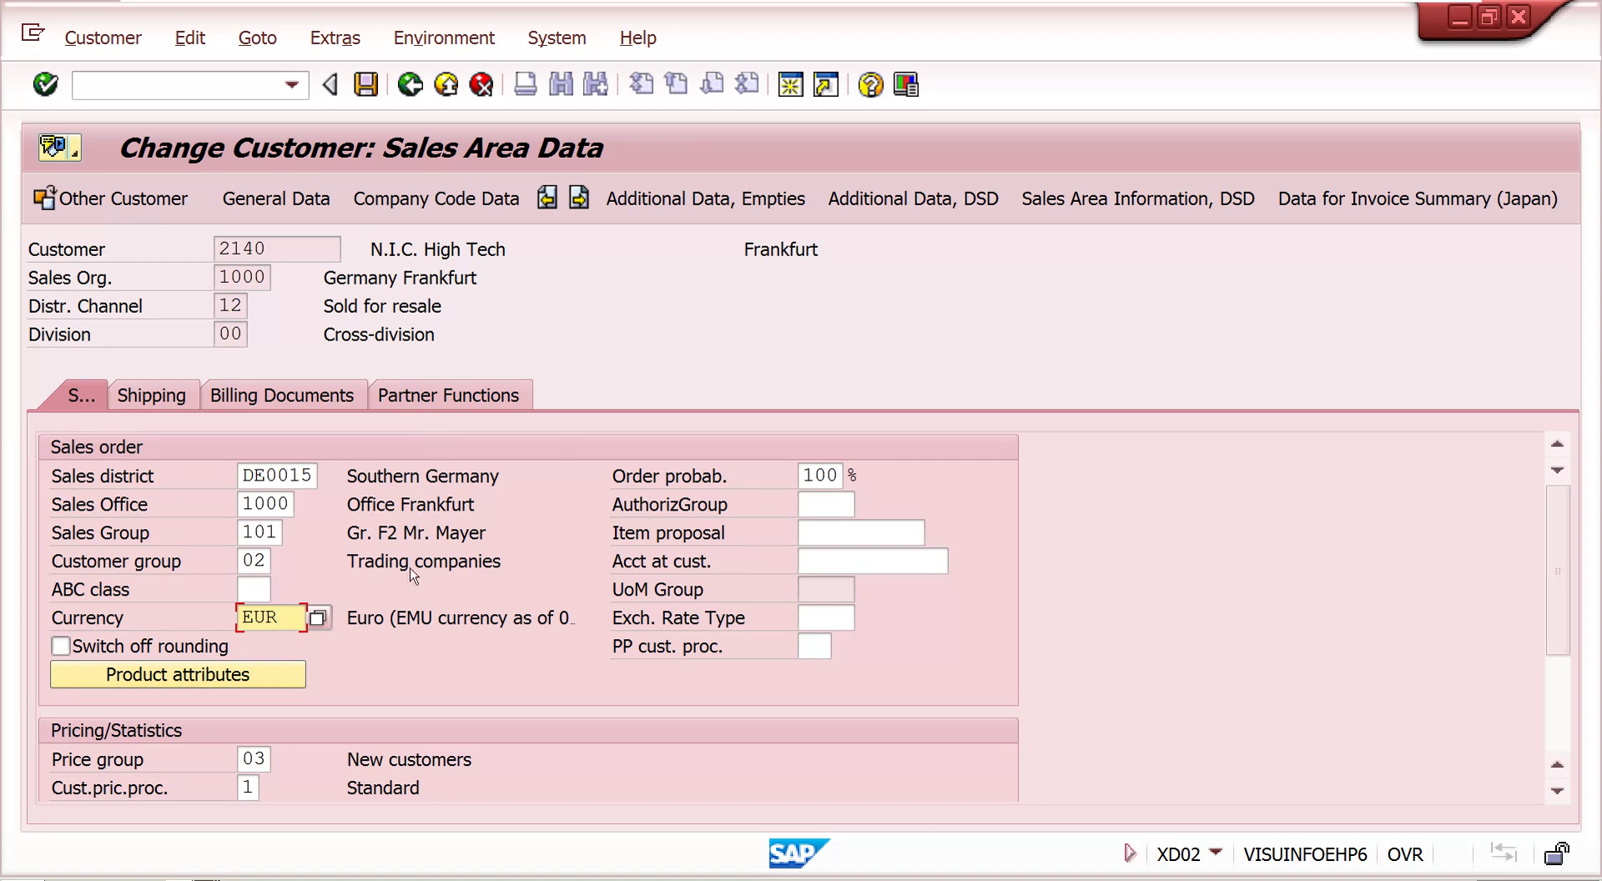
pyautogui.press('F3')
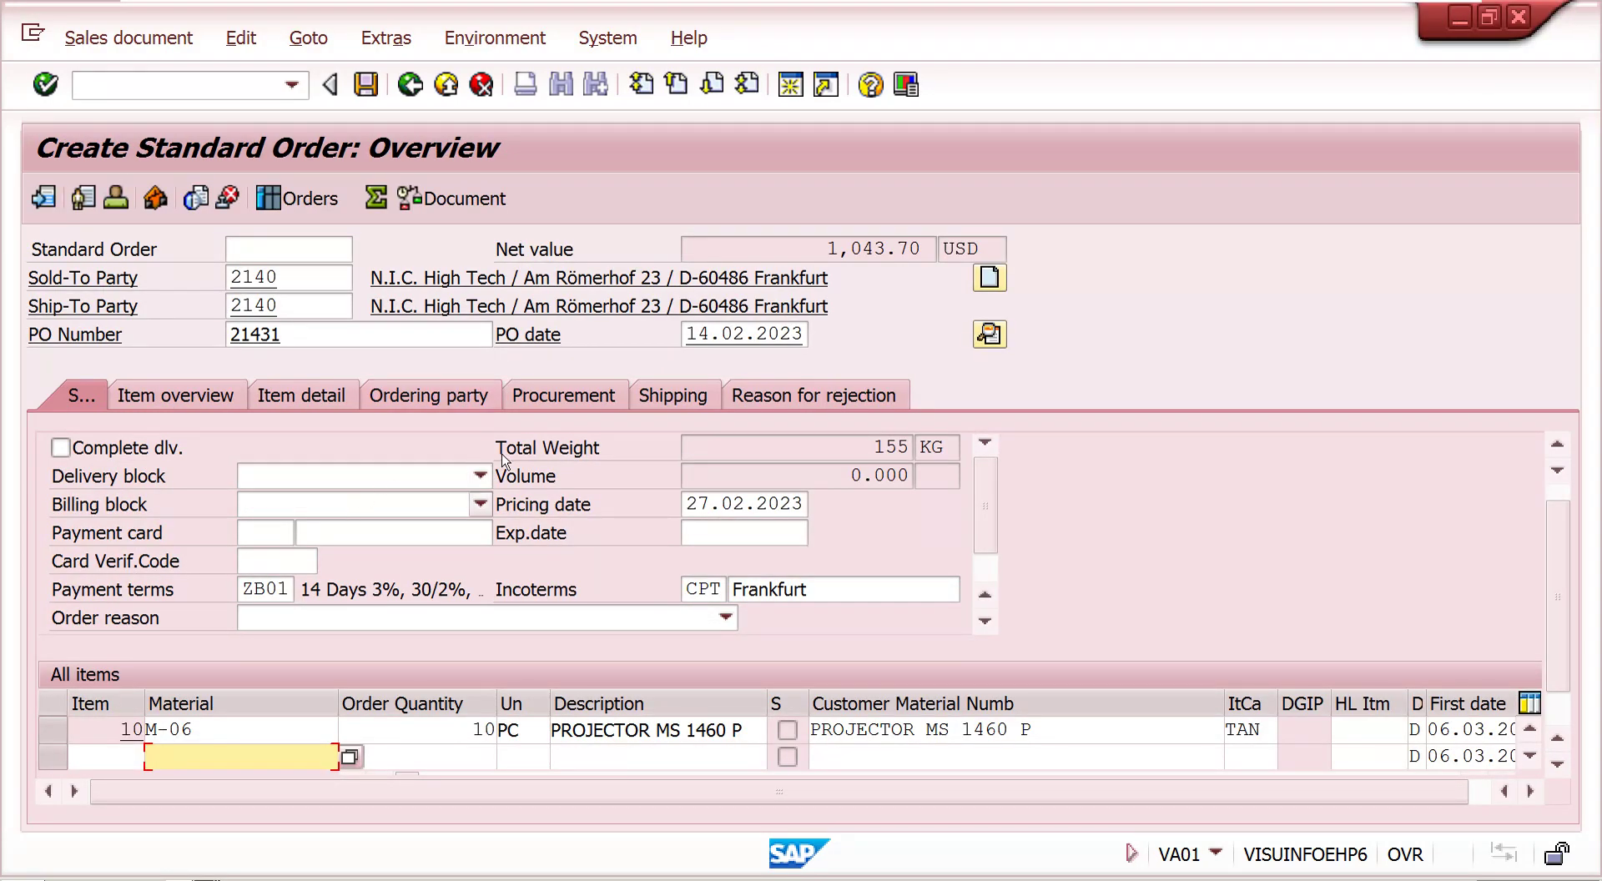
# Step: Recheck the /1.40000 exchange rate, then save the order and create its outbound delivery
pyautogui.click(989, 334)
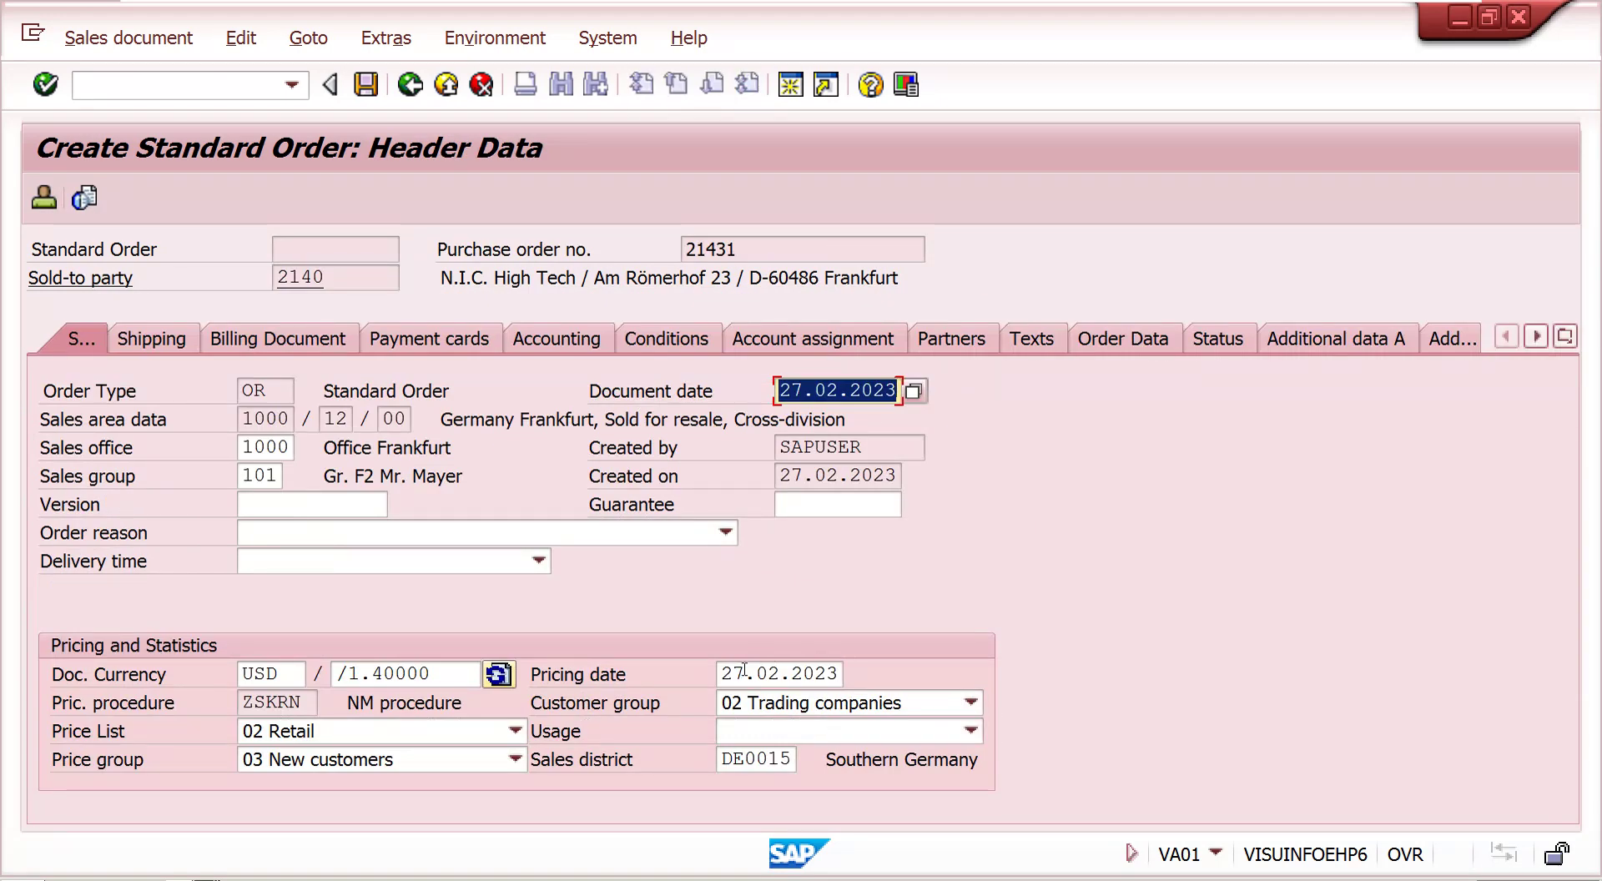
pyautogui.click(448, 677)
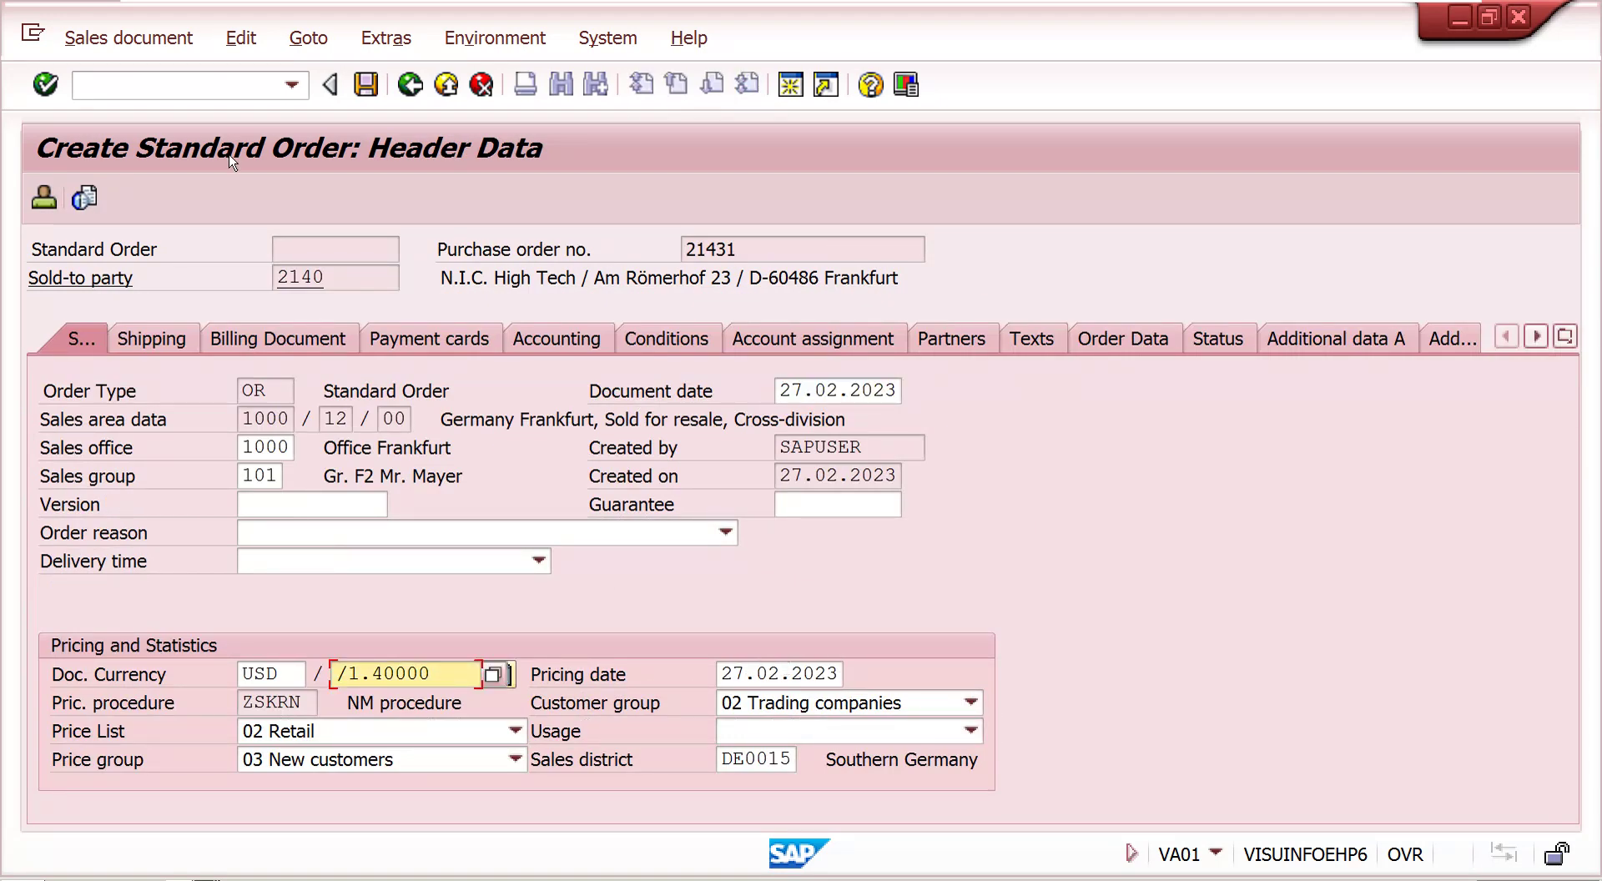
pyautogui.click(167, 37)
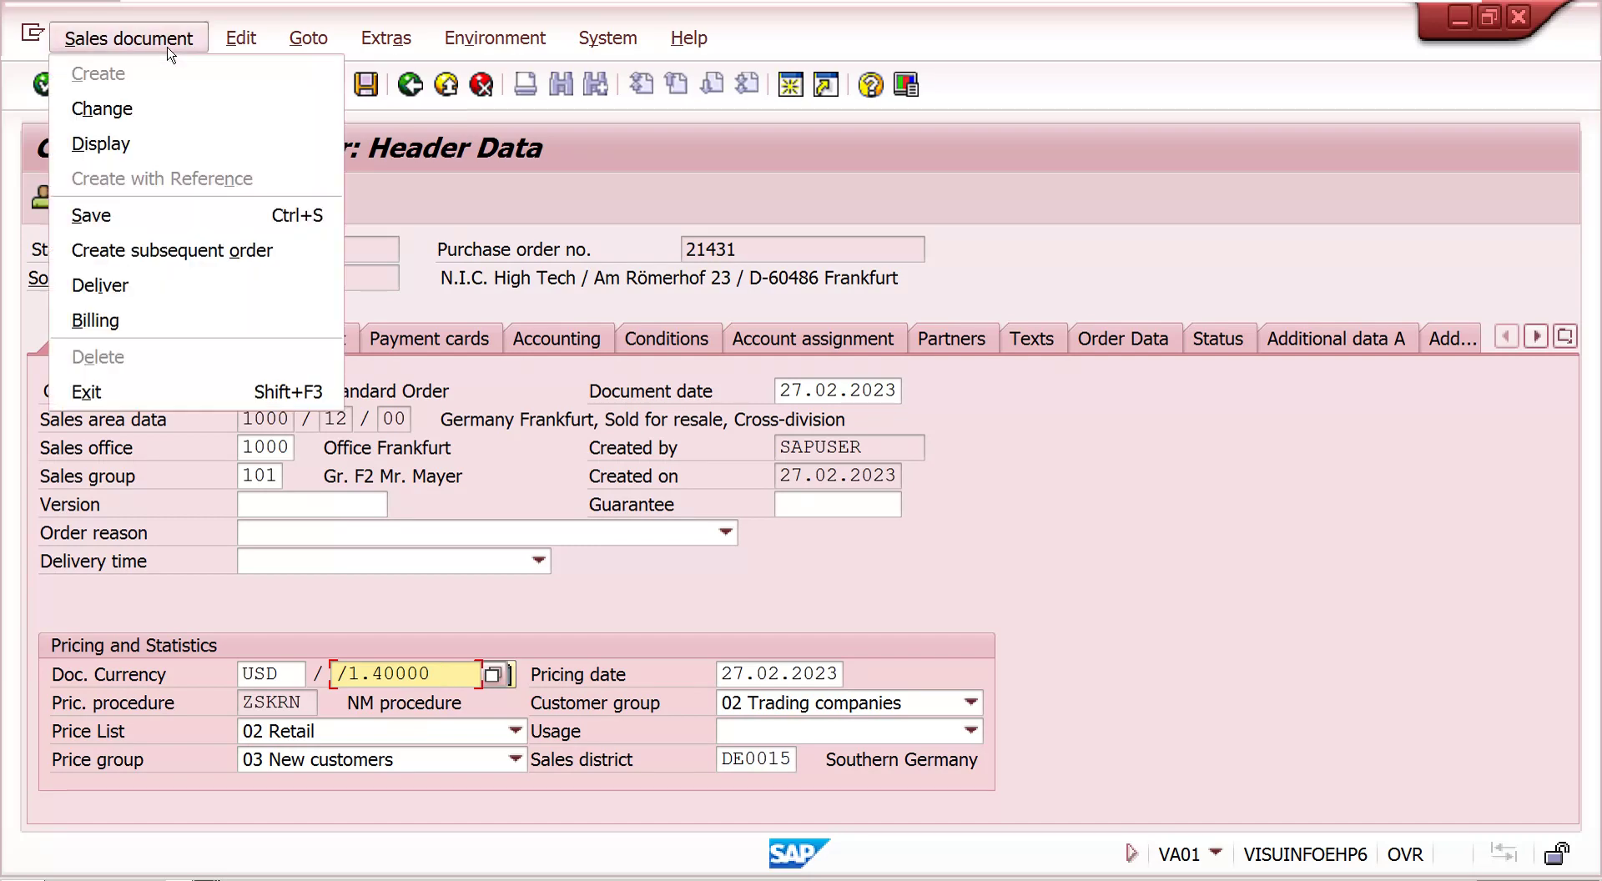
pyautogui.click(161, 294)
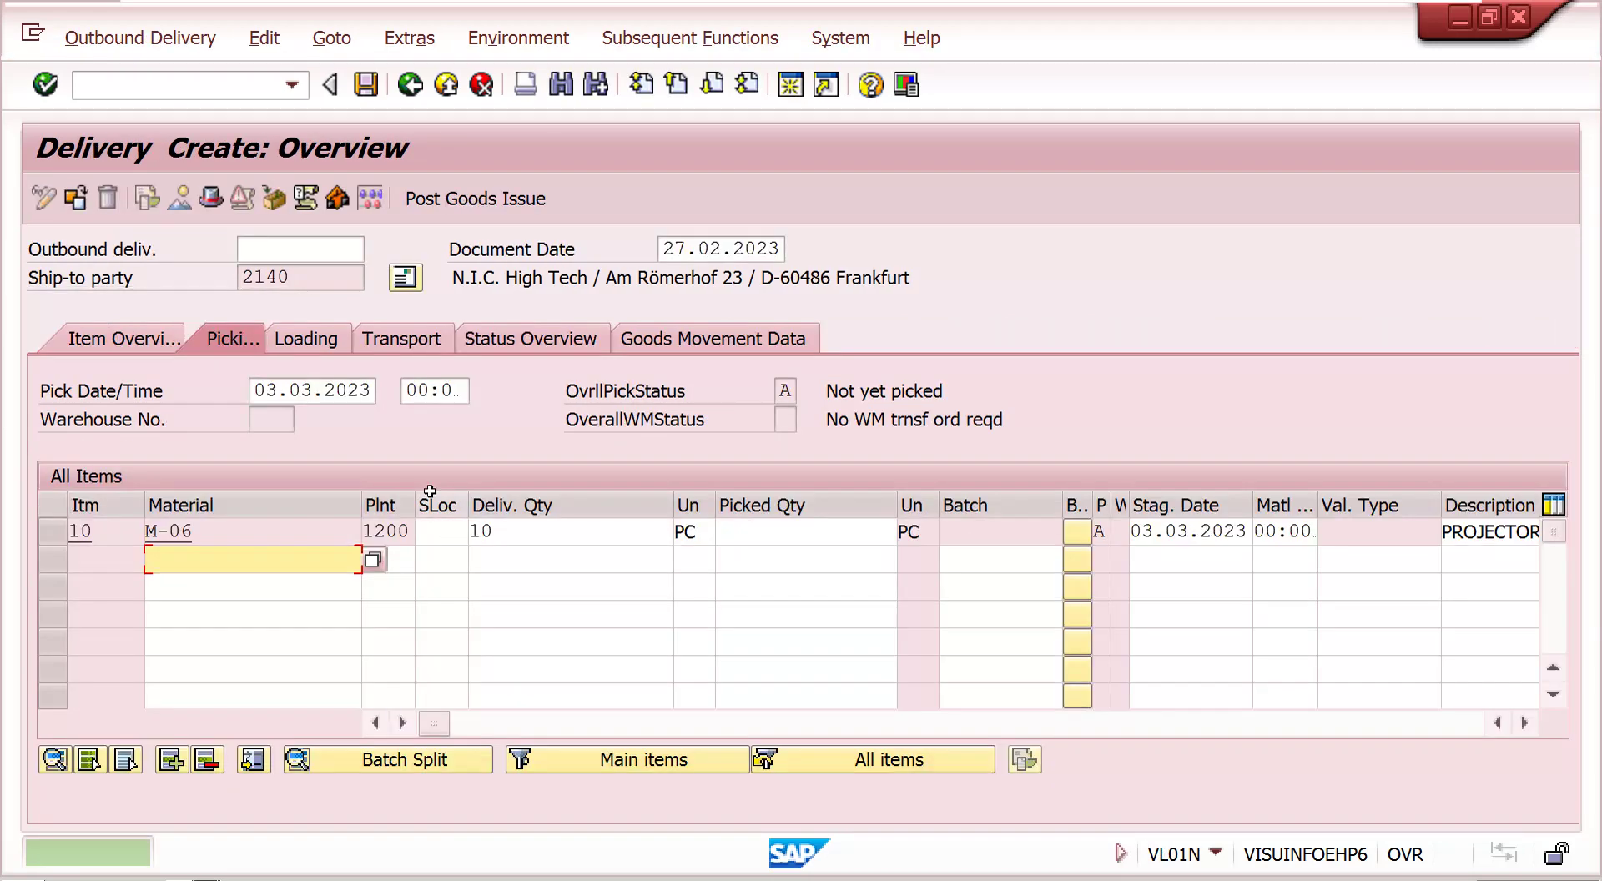
# Step: Pick 10 PC of M-06 from storage location 0120 and post the goods issue
pyautogui.click(451, 532)
pyautogui.click(451, 558)
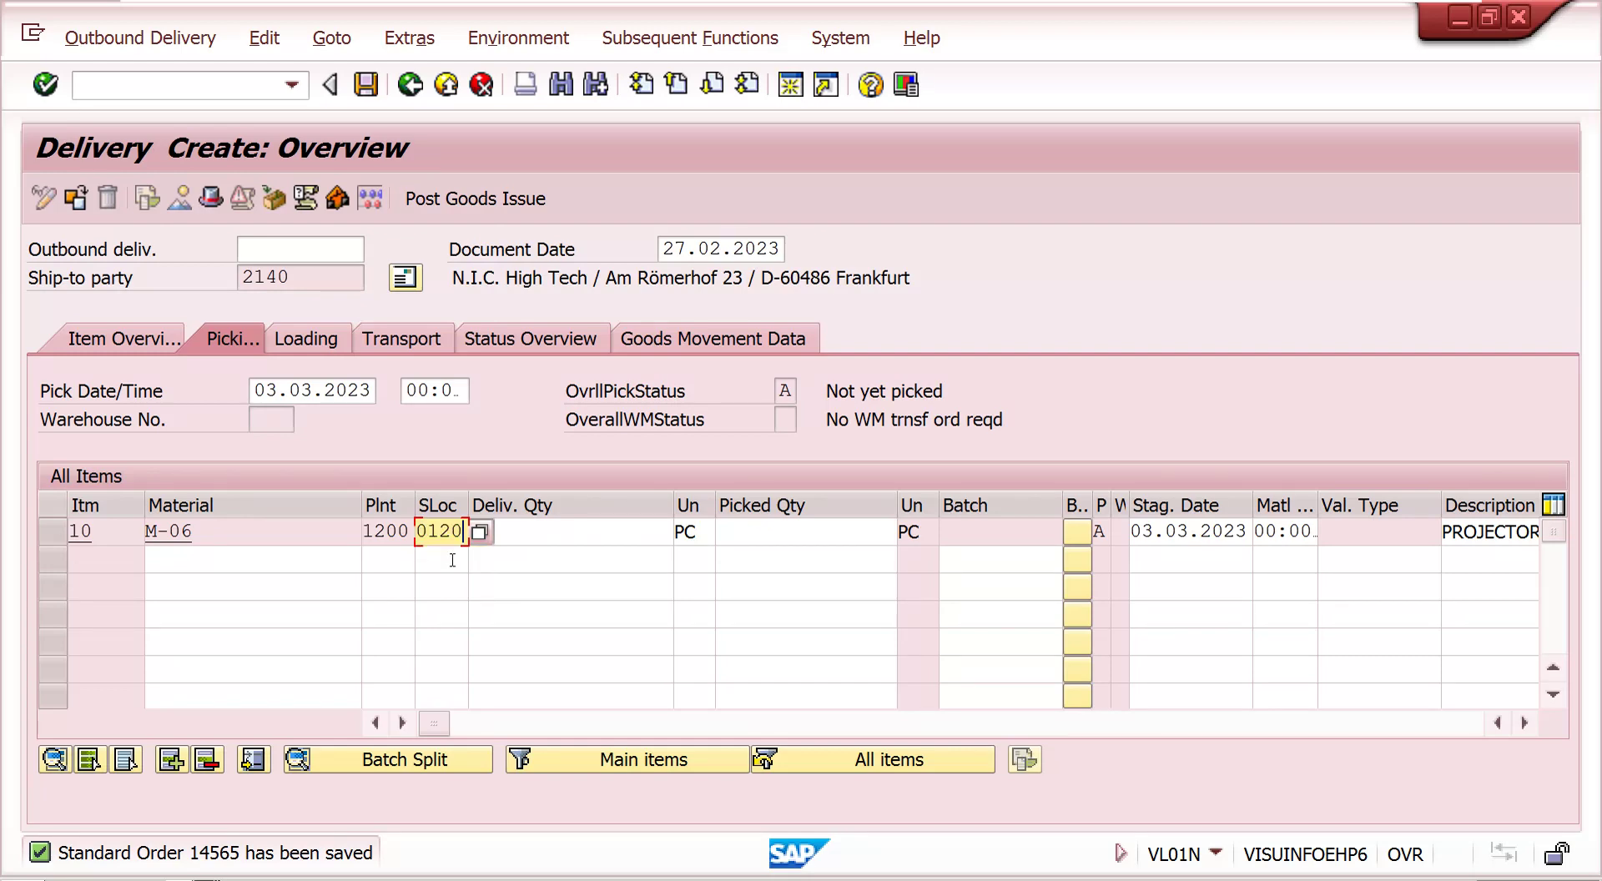
pyautogui.click(751, 531)
pyautogui.write('1')
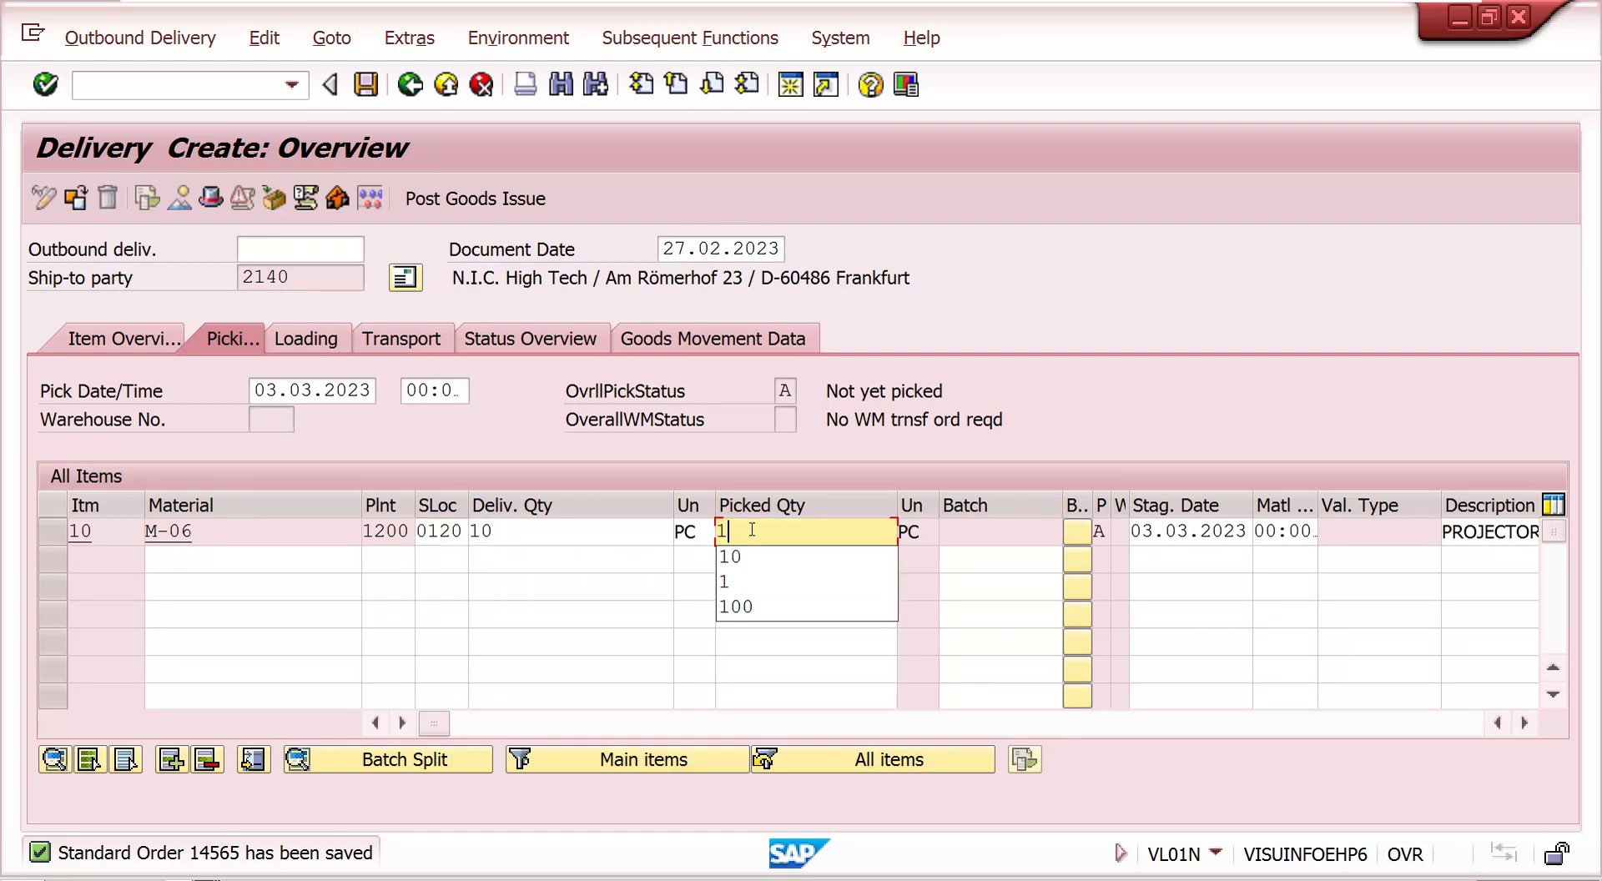
pyautogui.write('0')
pyautogui.press('Return')
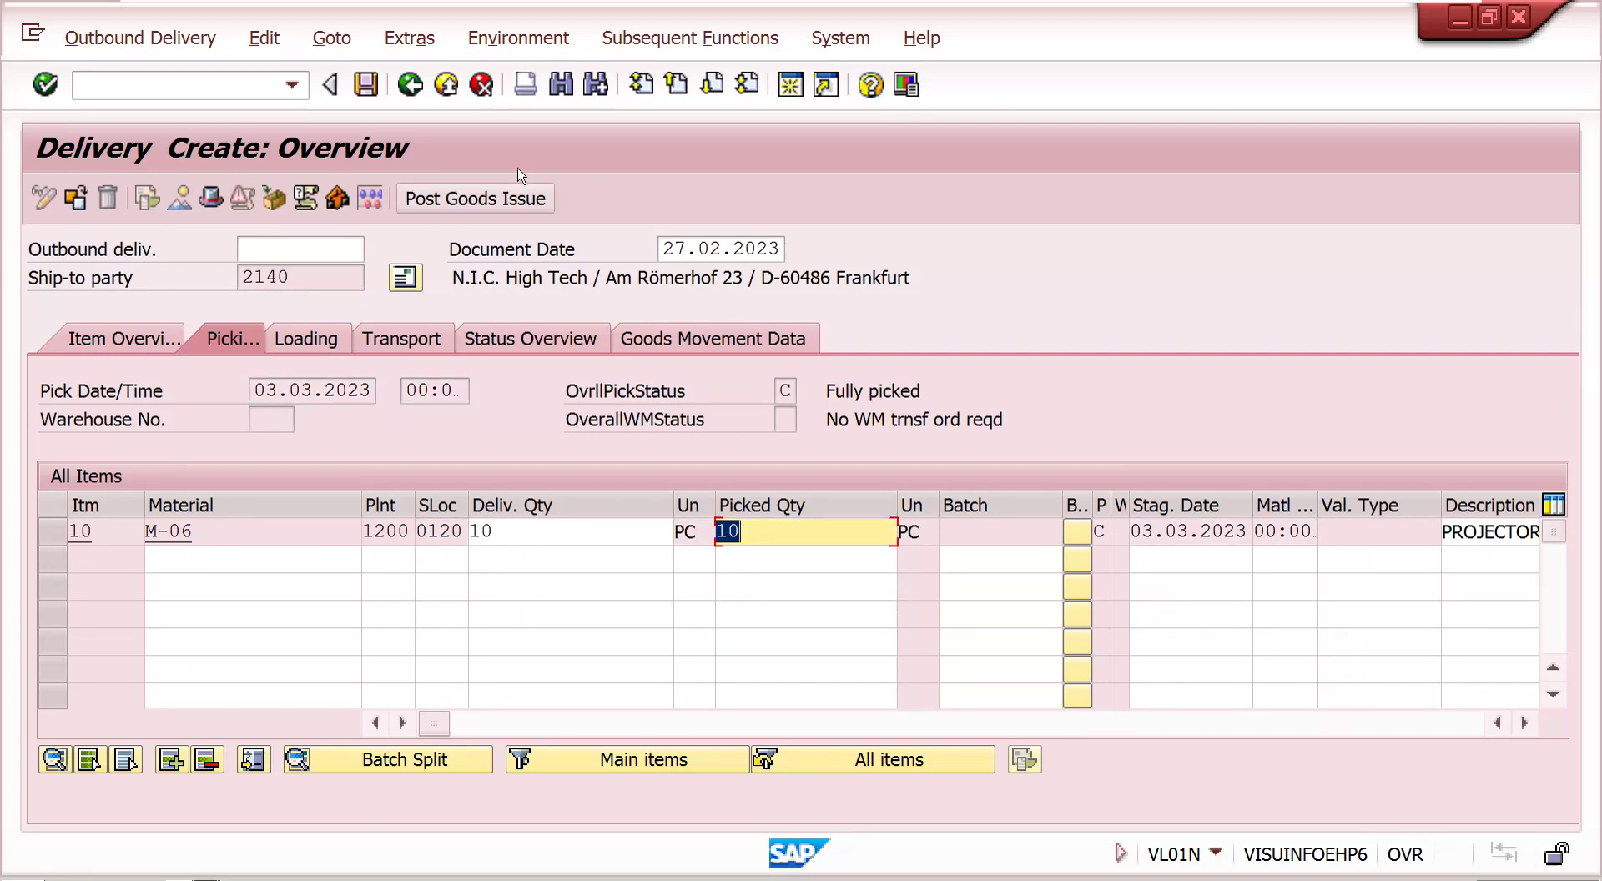
pyautogui.click(475, 199)
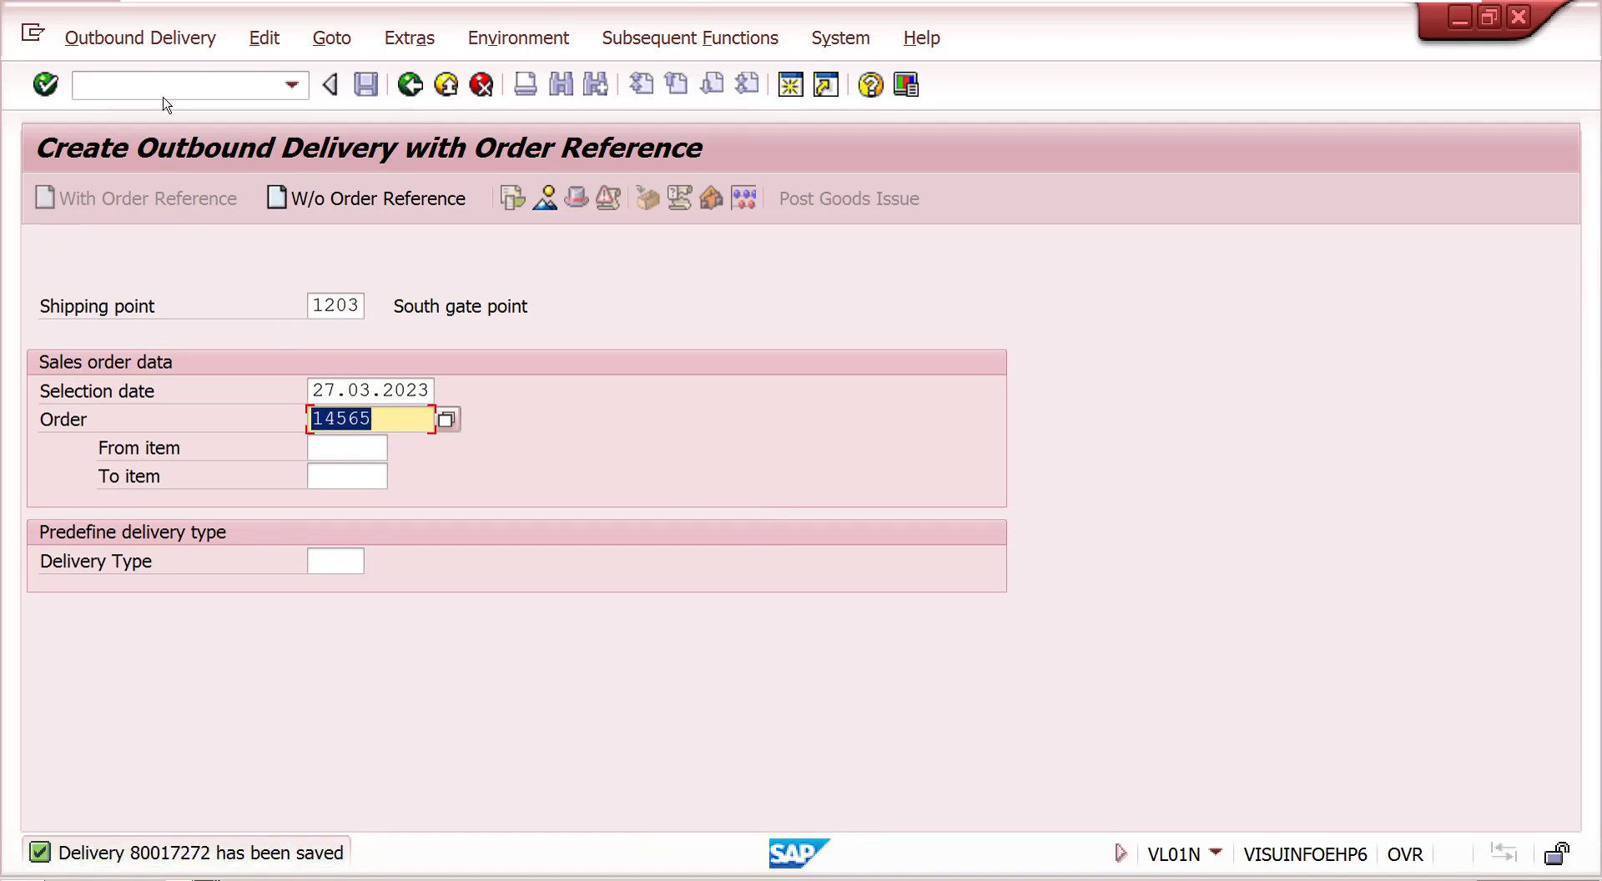
# Step: Create an invoice for delivery 80017272 with VF01 and check its /1.40000 accounting exchange rate
pyautogui.click(165, 97)
pyautogui.write('/nvf0')
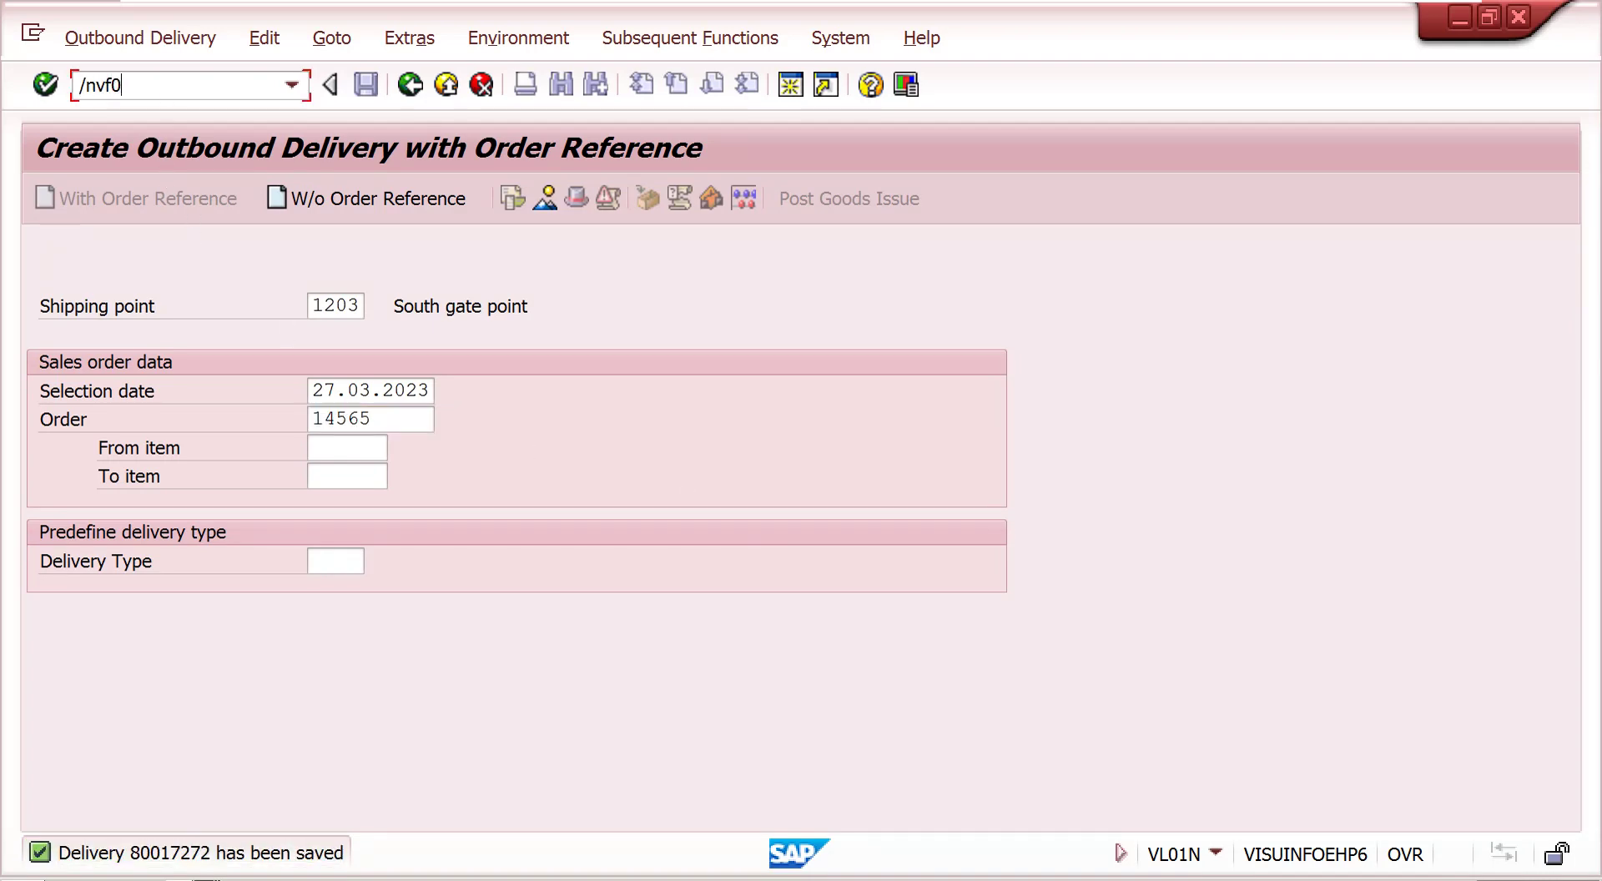
pyautogui.write('1')
pyautogui.press('Return')
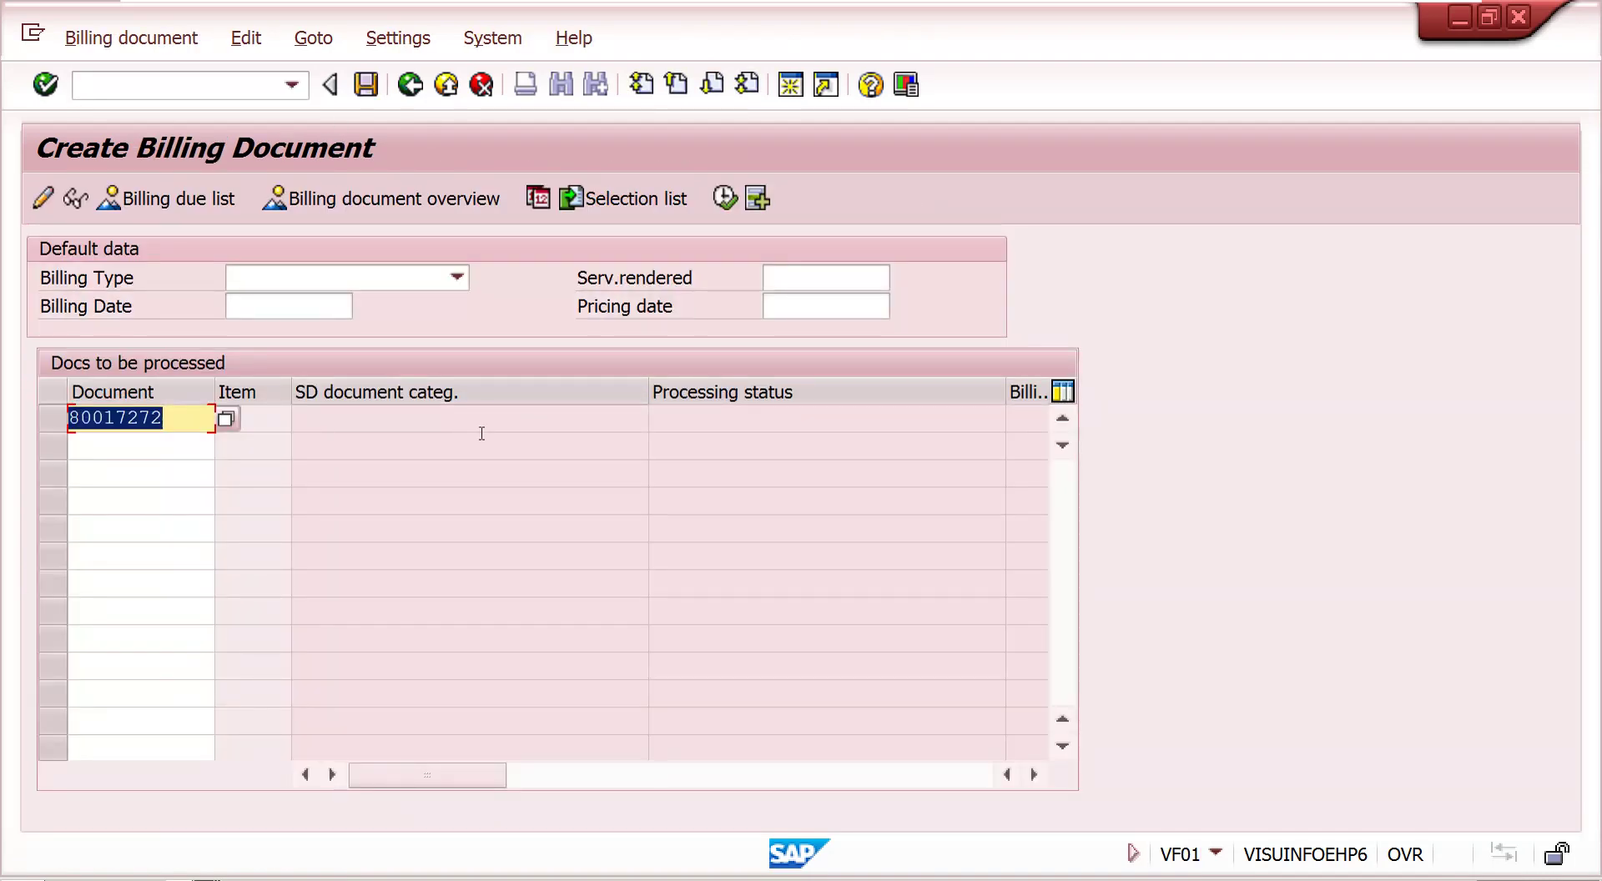
pyautogui.press('Return')
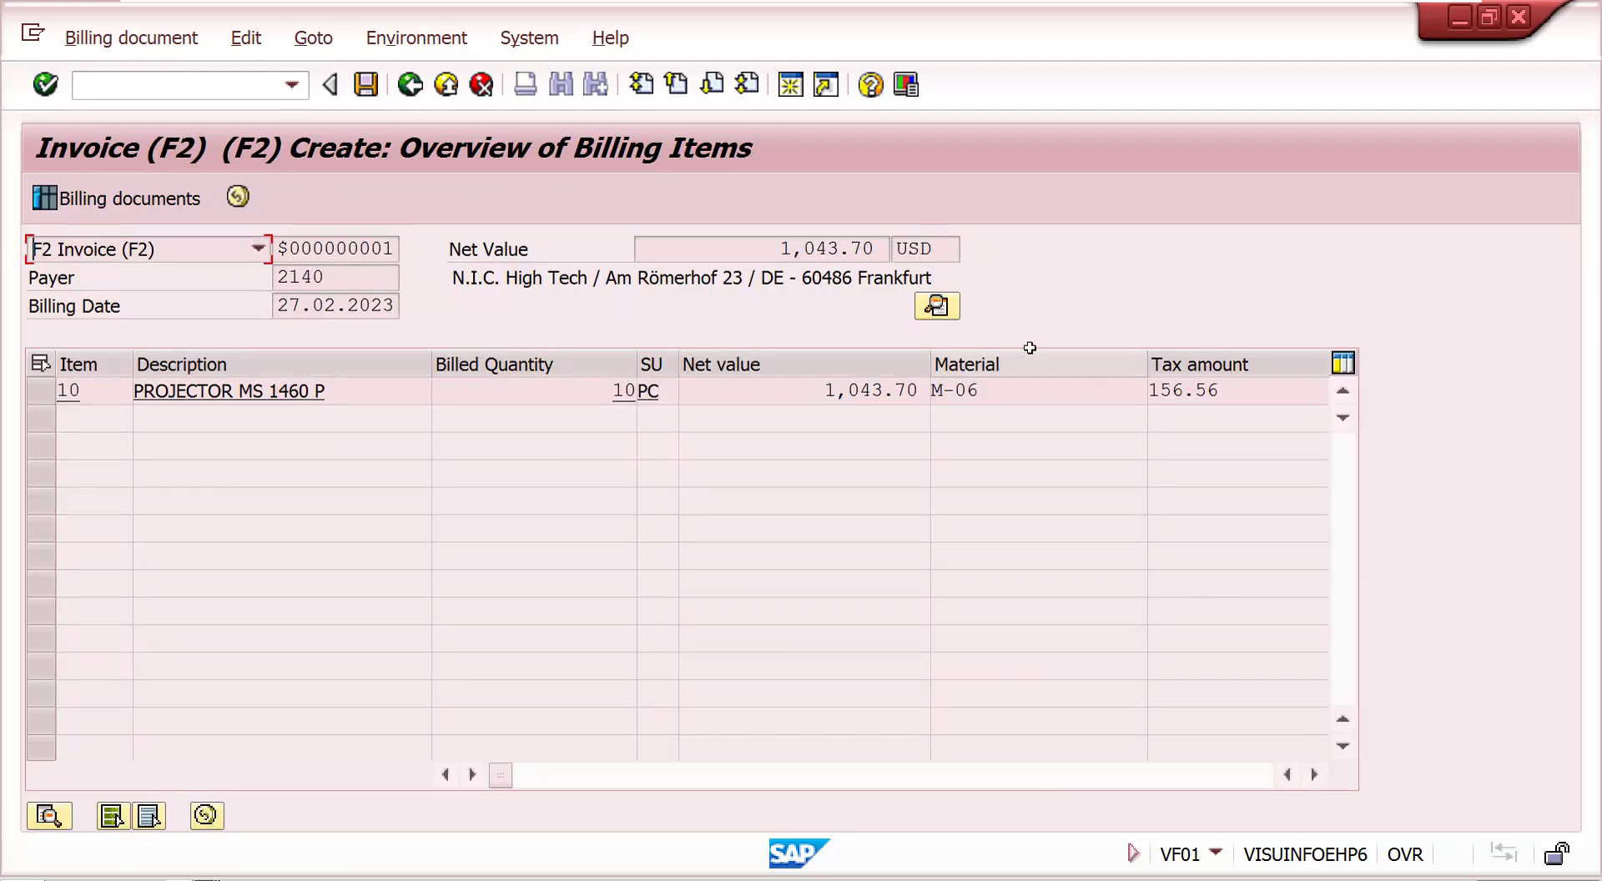
pyautogui.click(933, 306)
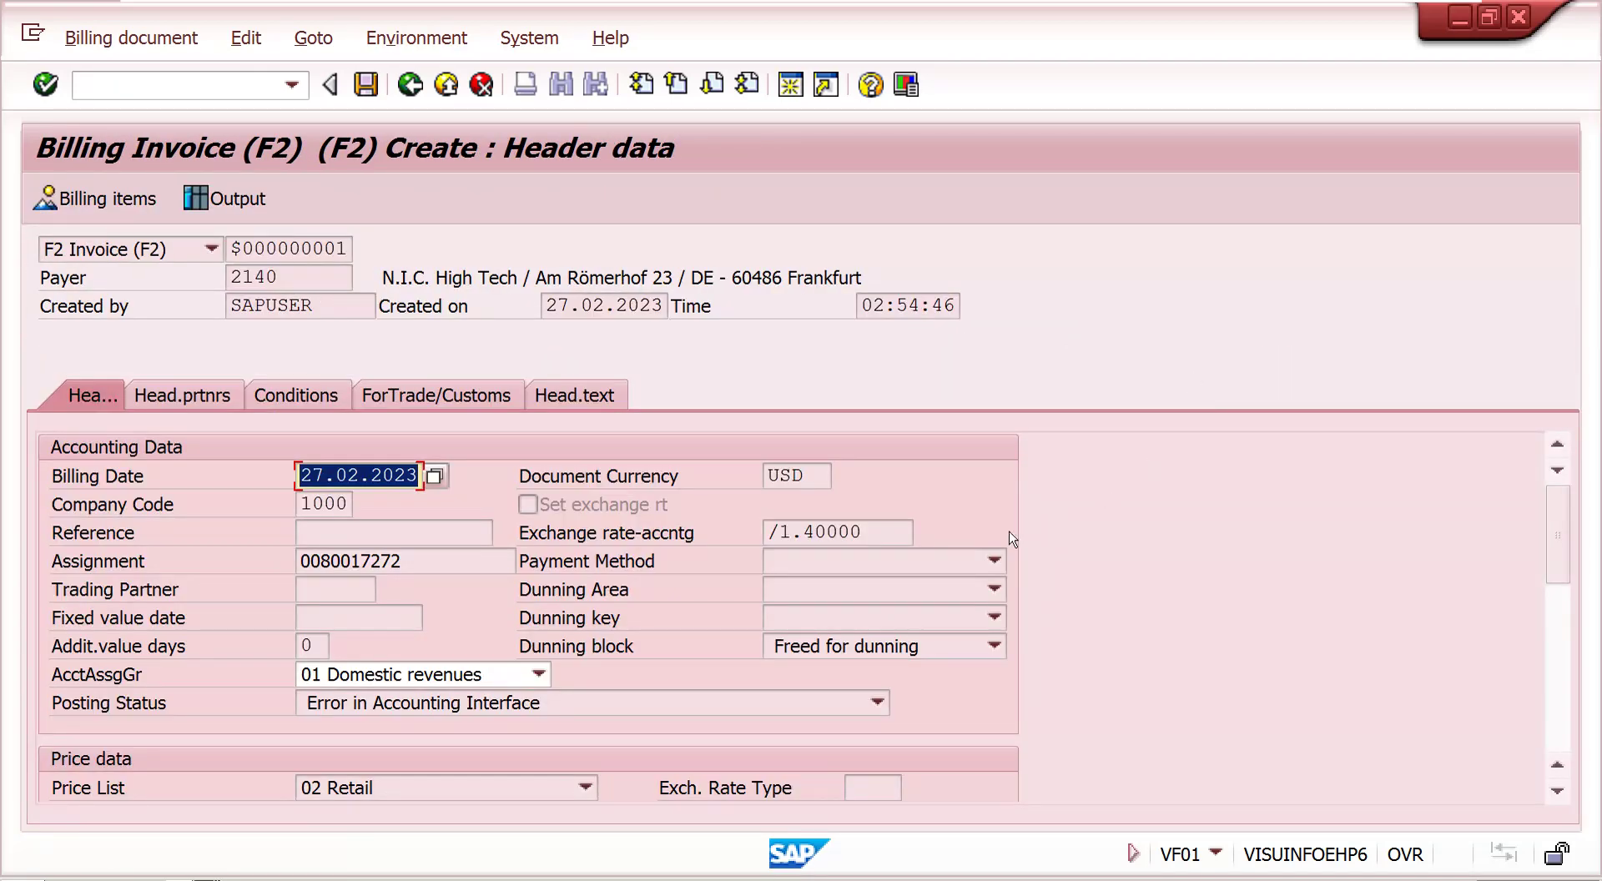
pyautogui.click(835, 531)
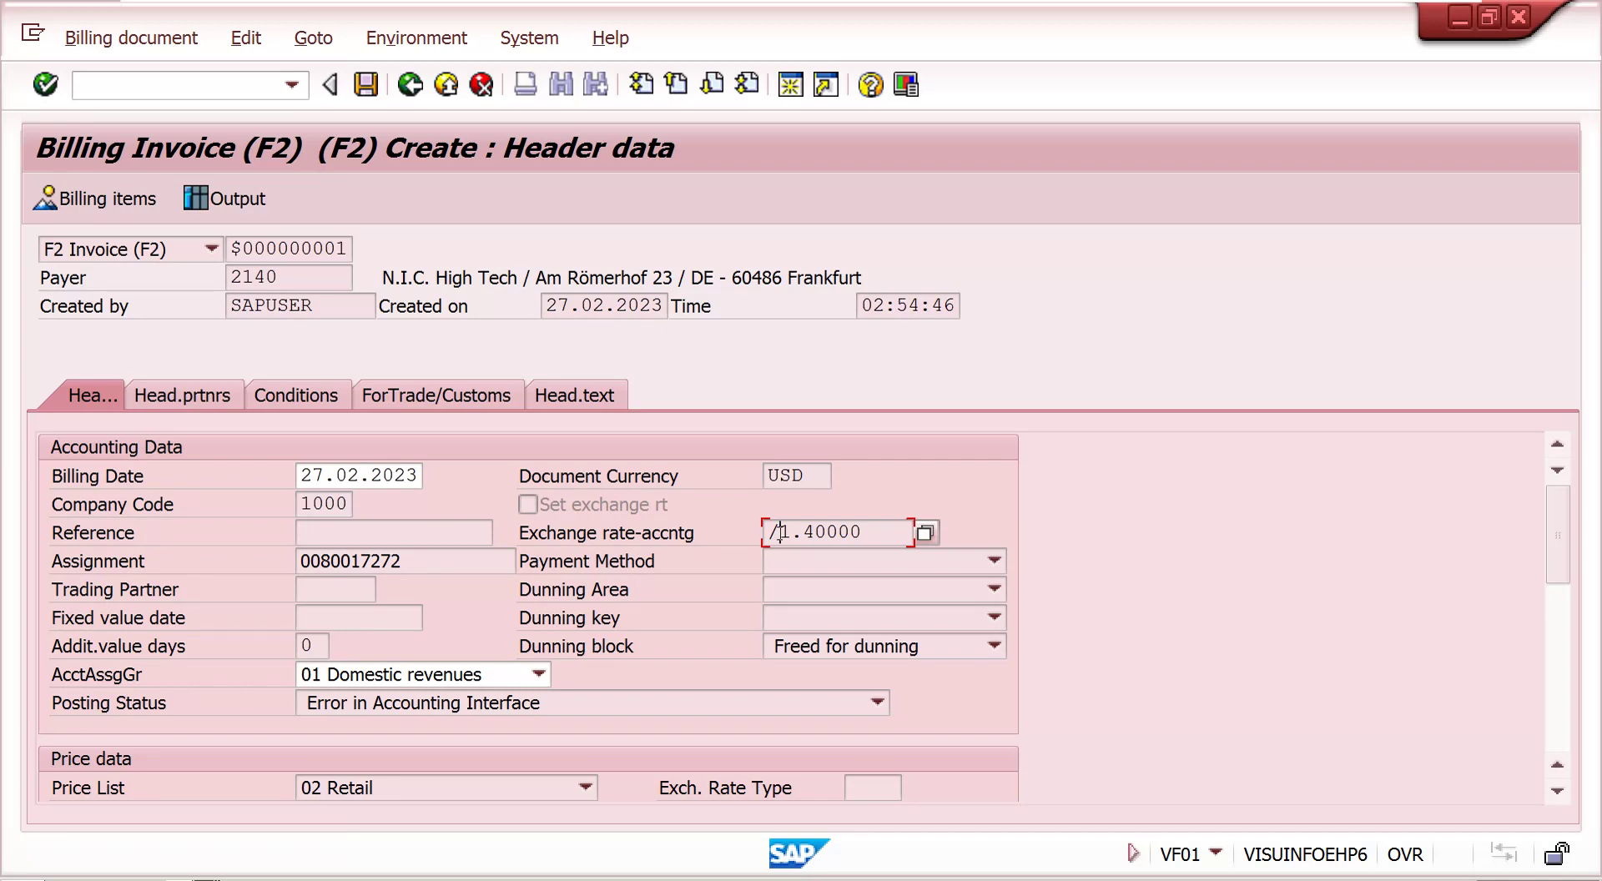
pyautogui.click(410, 84)
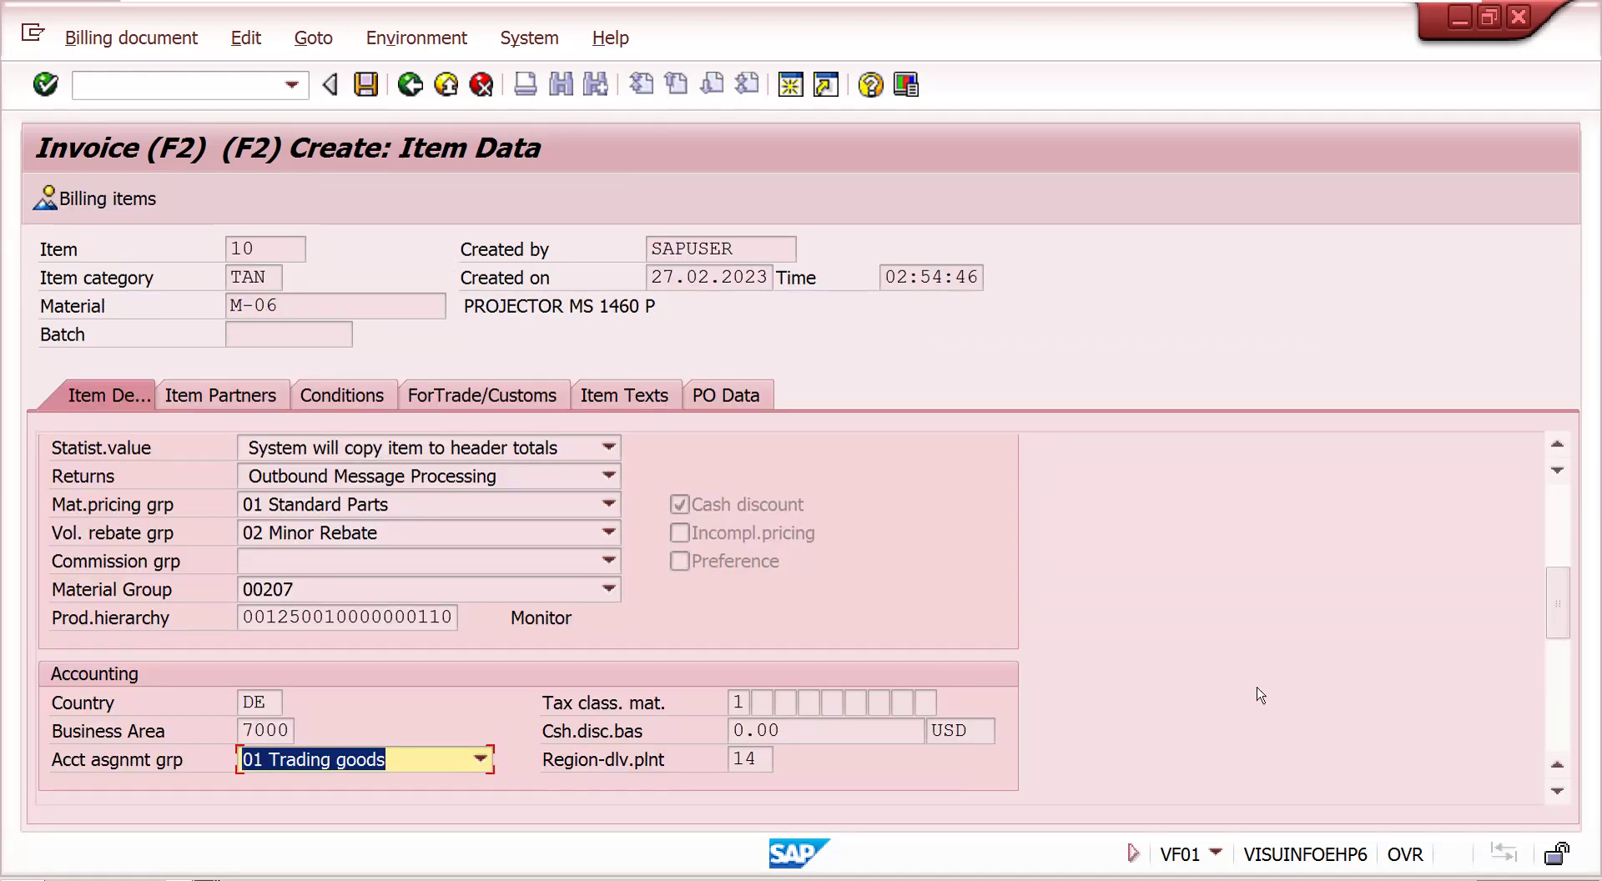
pyautogui.scroll(5, 1540, 513)
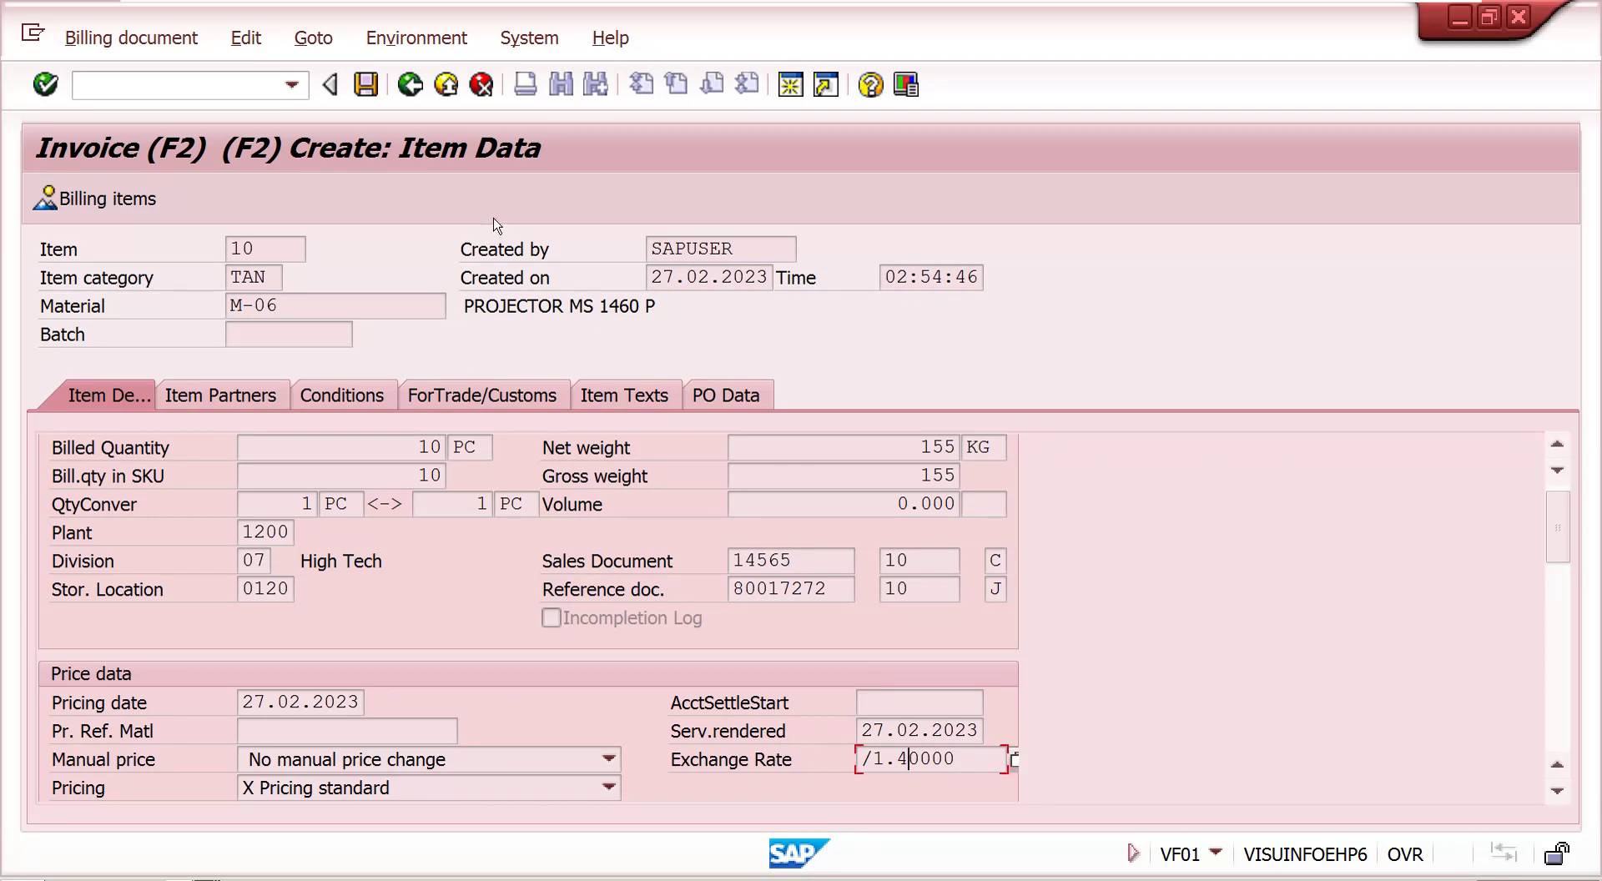
pyautogui.click(409, 83)
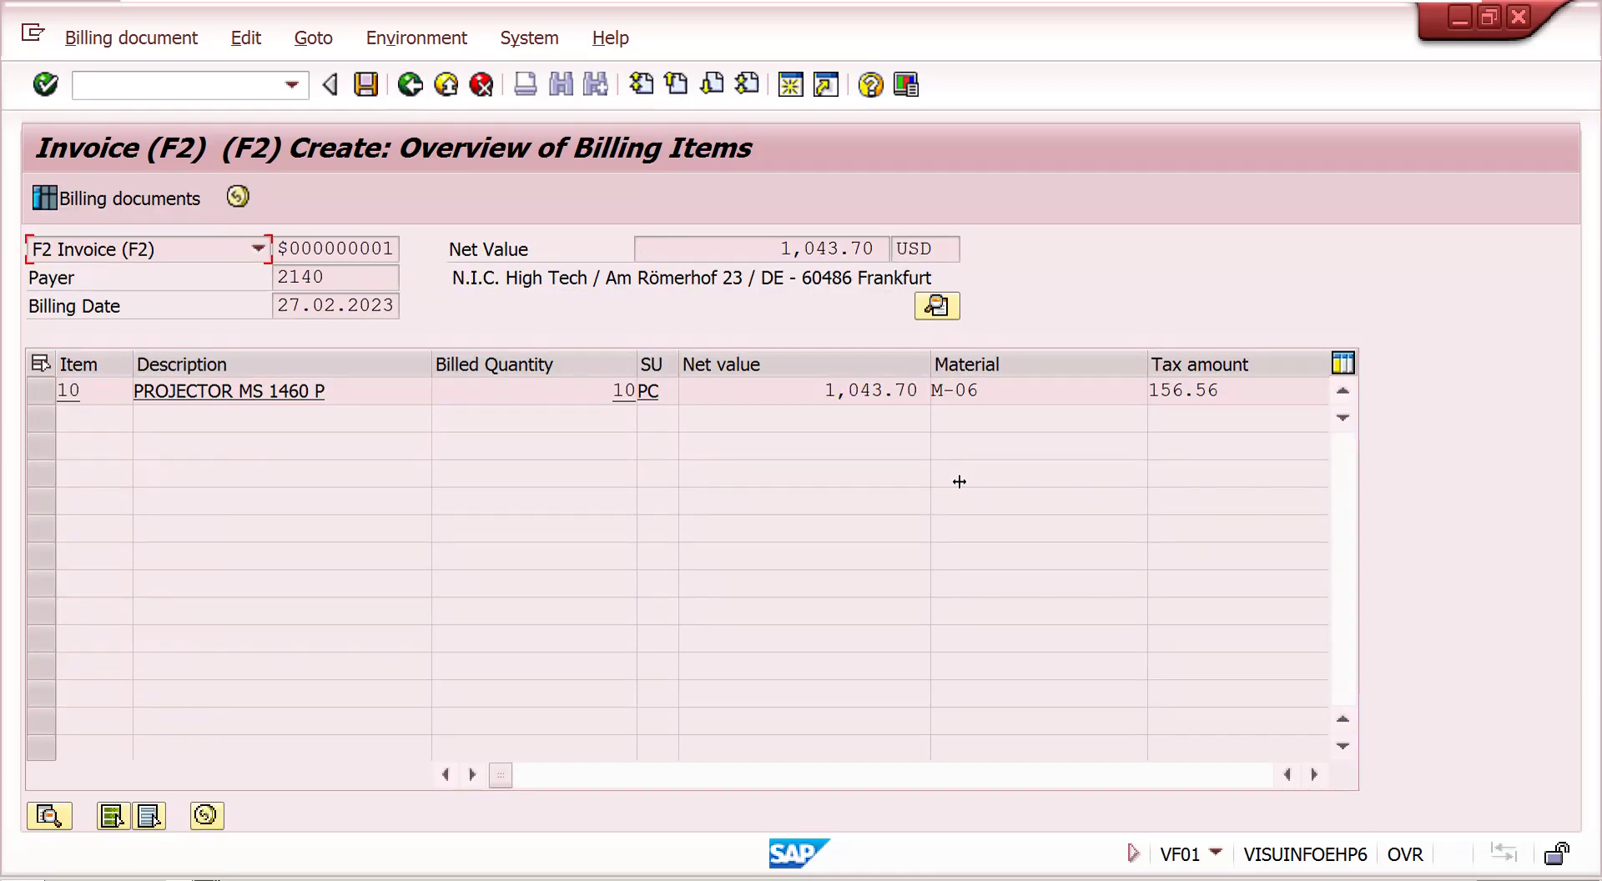
pyautogui.click(946, 312)
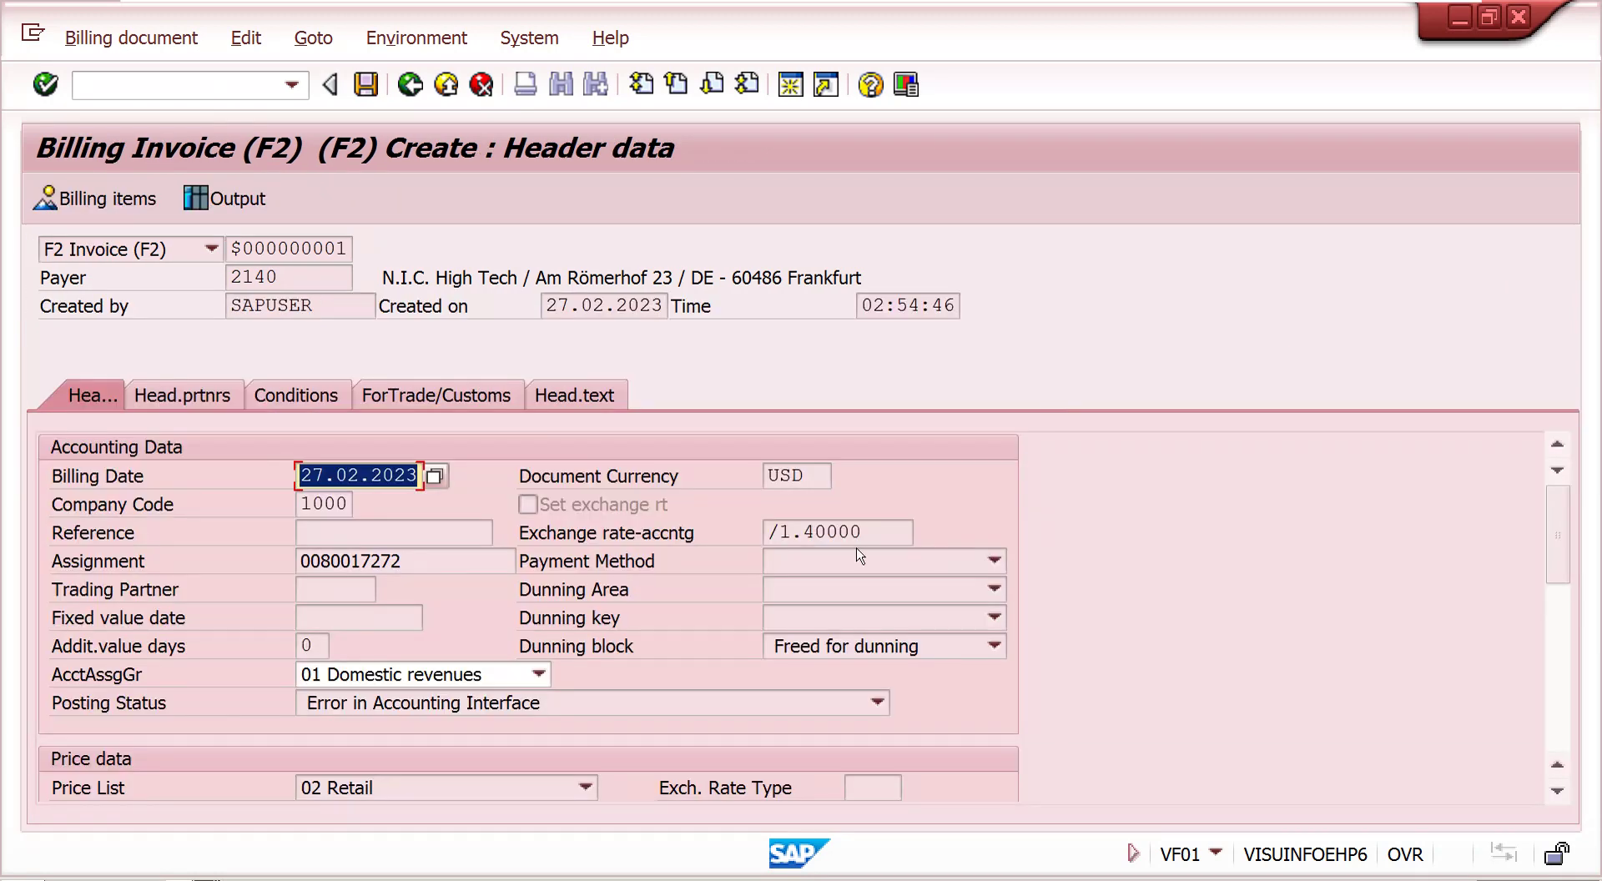
# Step: Look up the accounting exchange-rate field's help and technical name KURRF, then go back to billing items
pyautogui.click(834, 529)
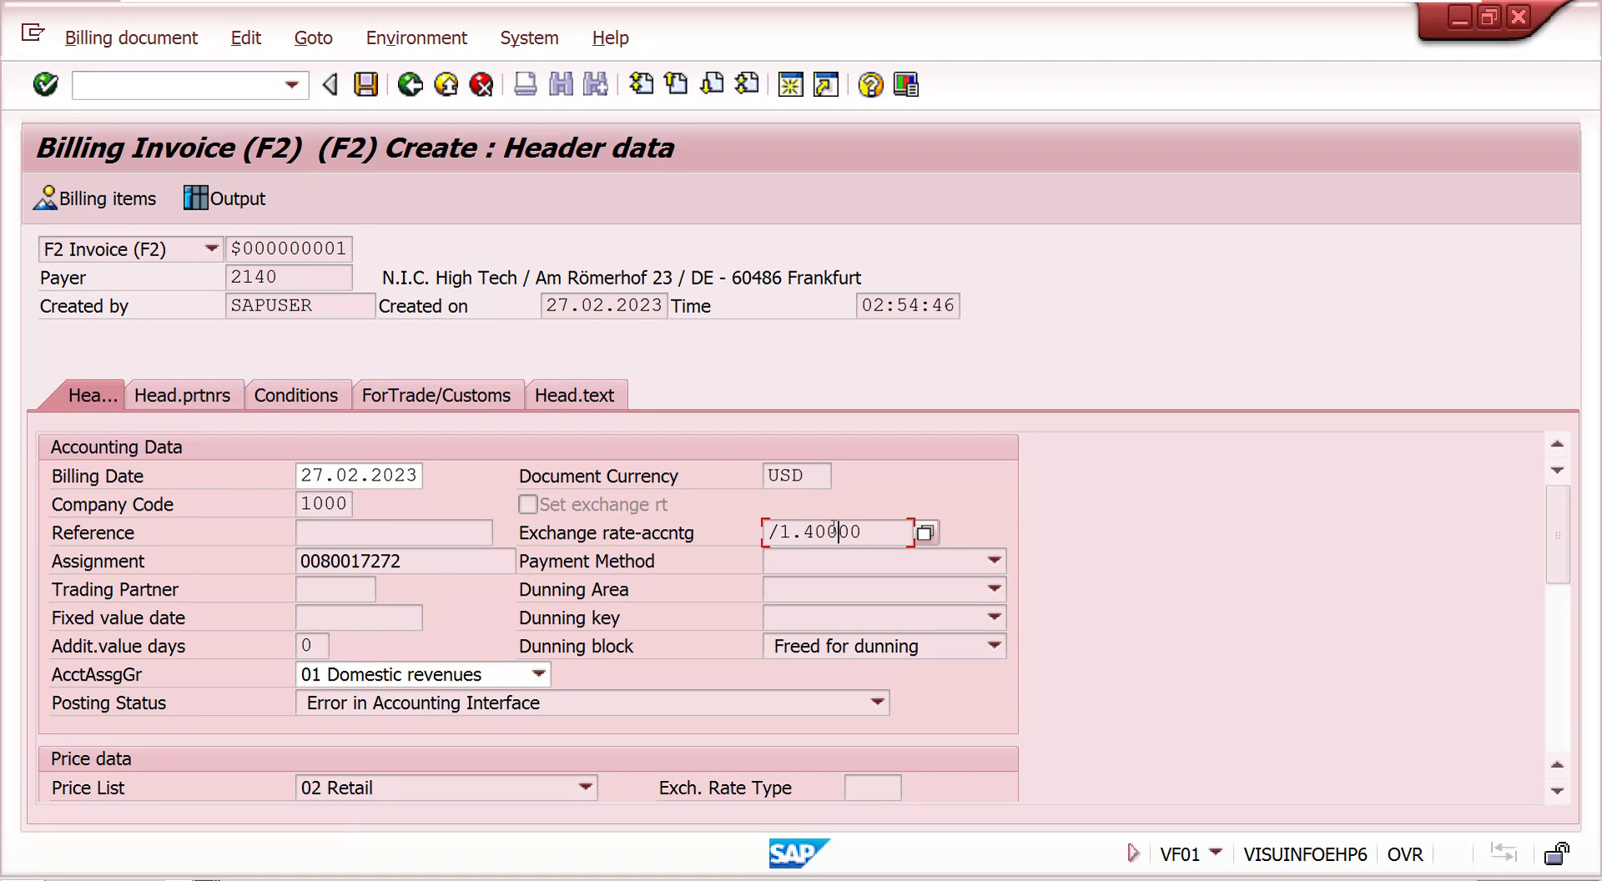
pyautogui.press('Return')
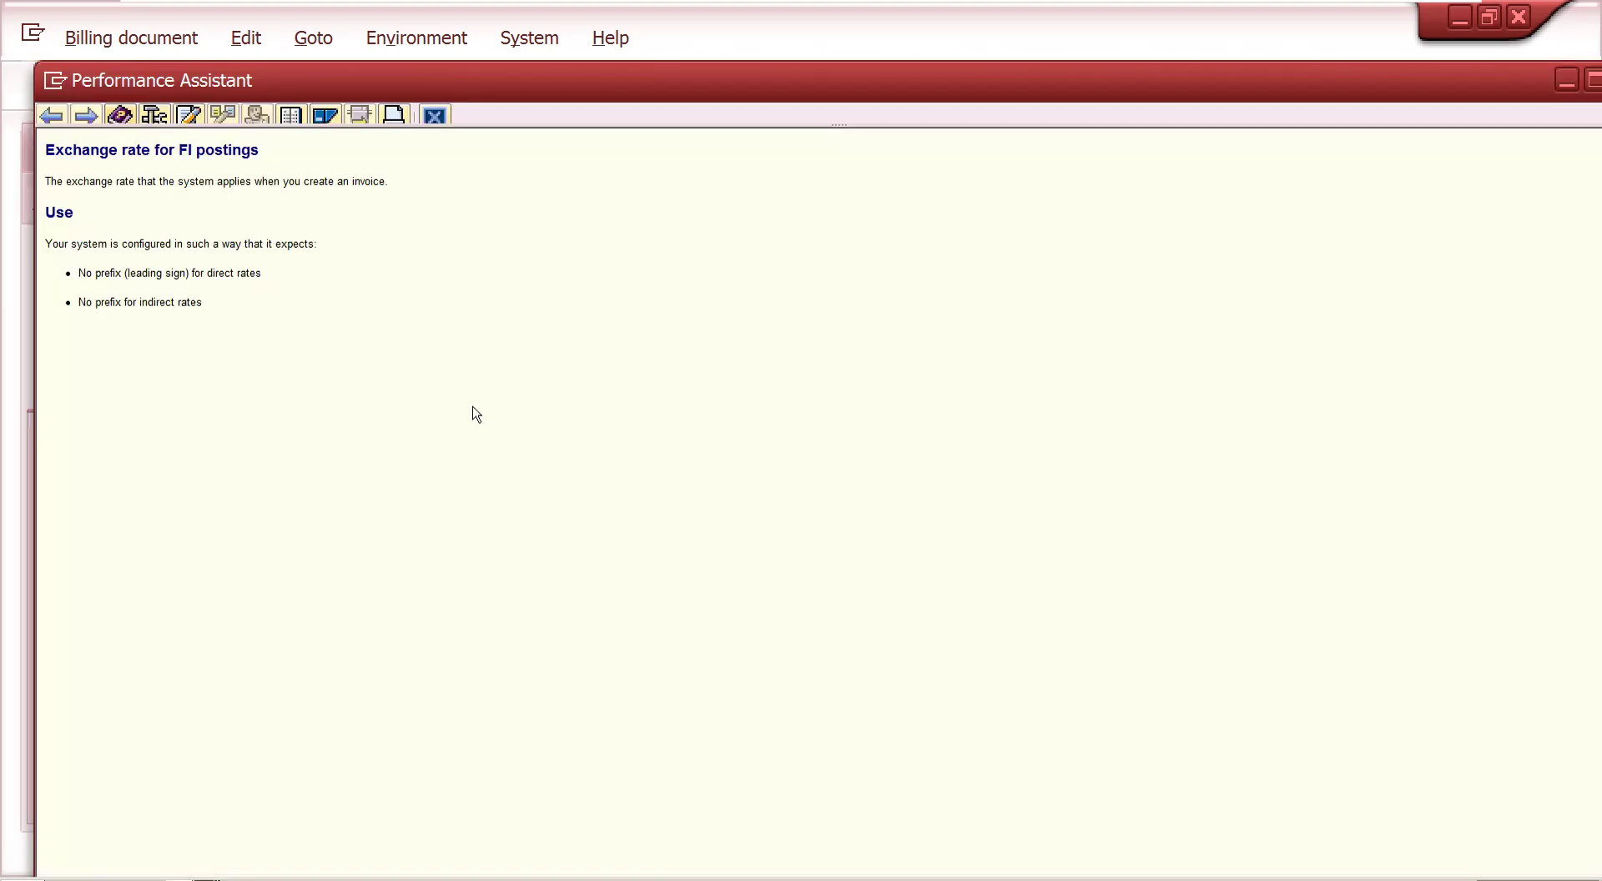
pyautogui.click(155, 116)
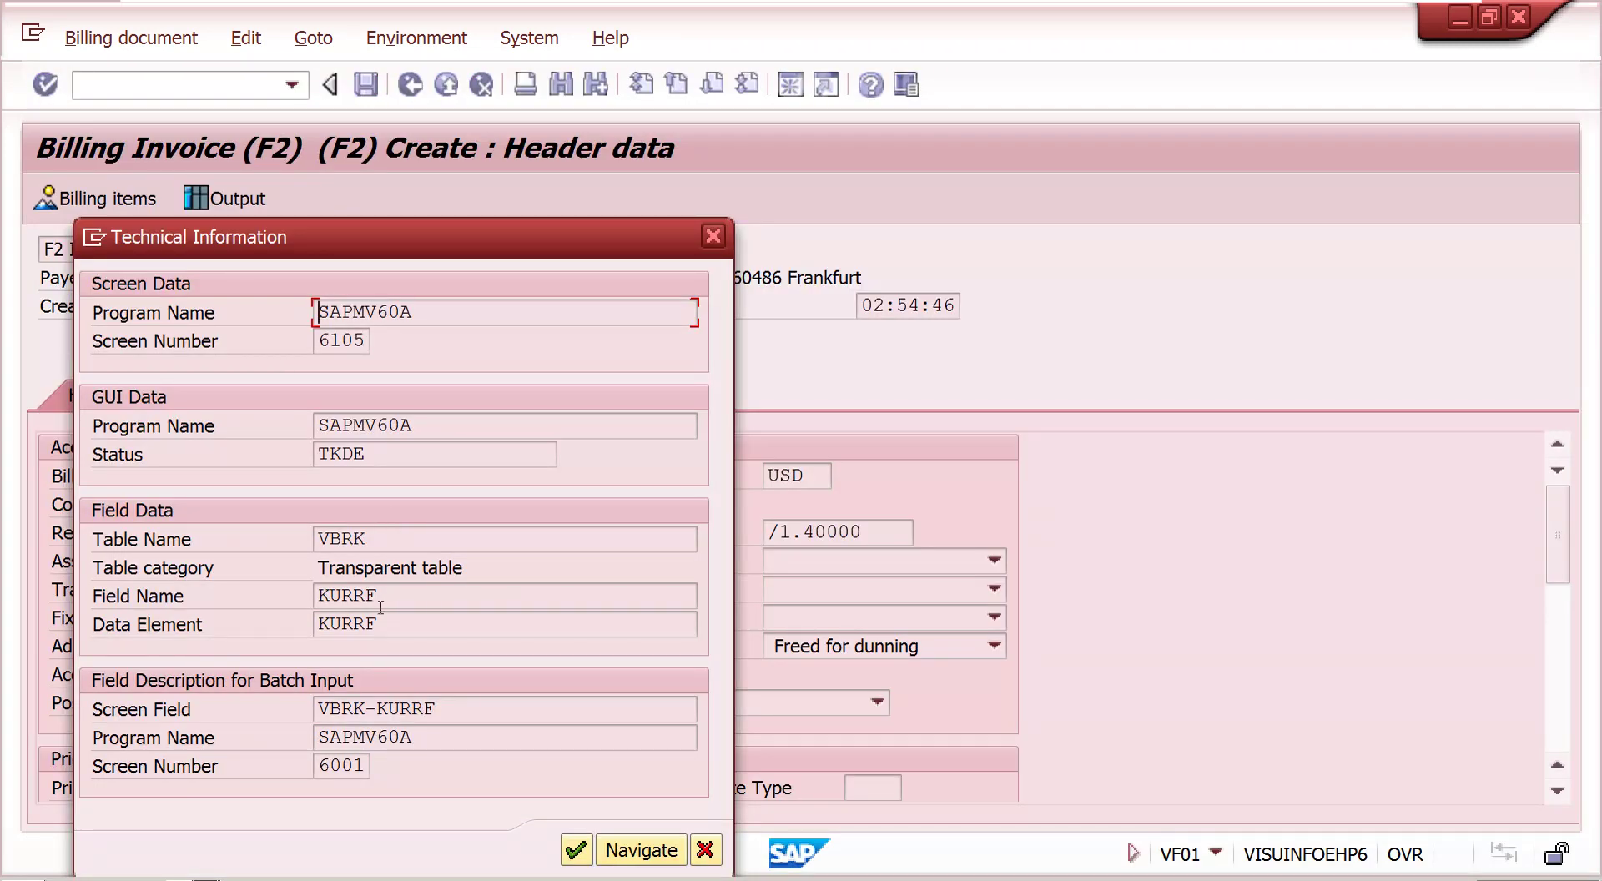
pyautogui.click(422, 597)
pyautogui.click(713, 236)
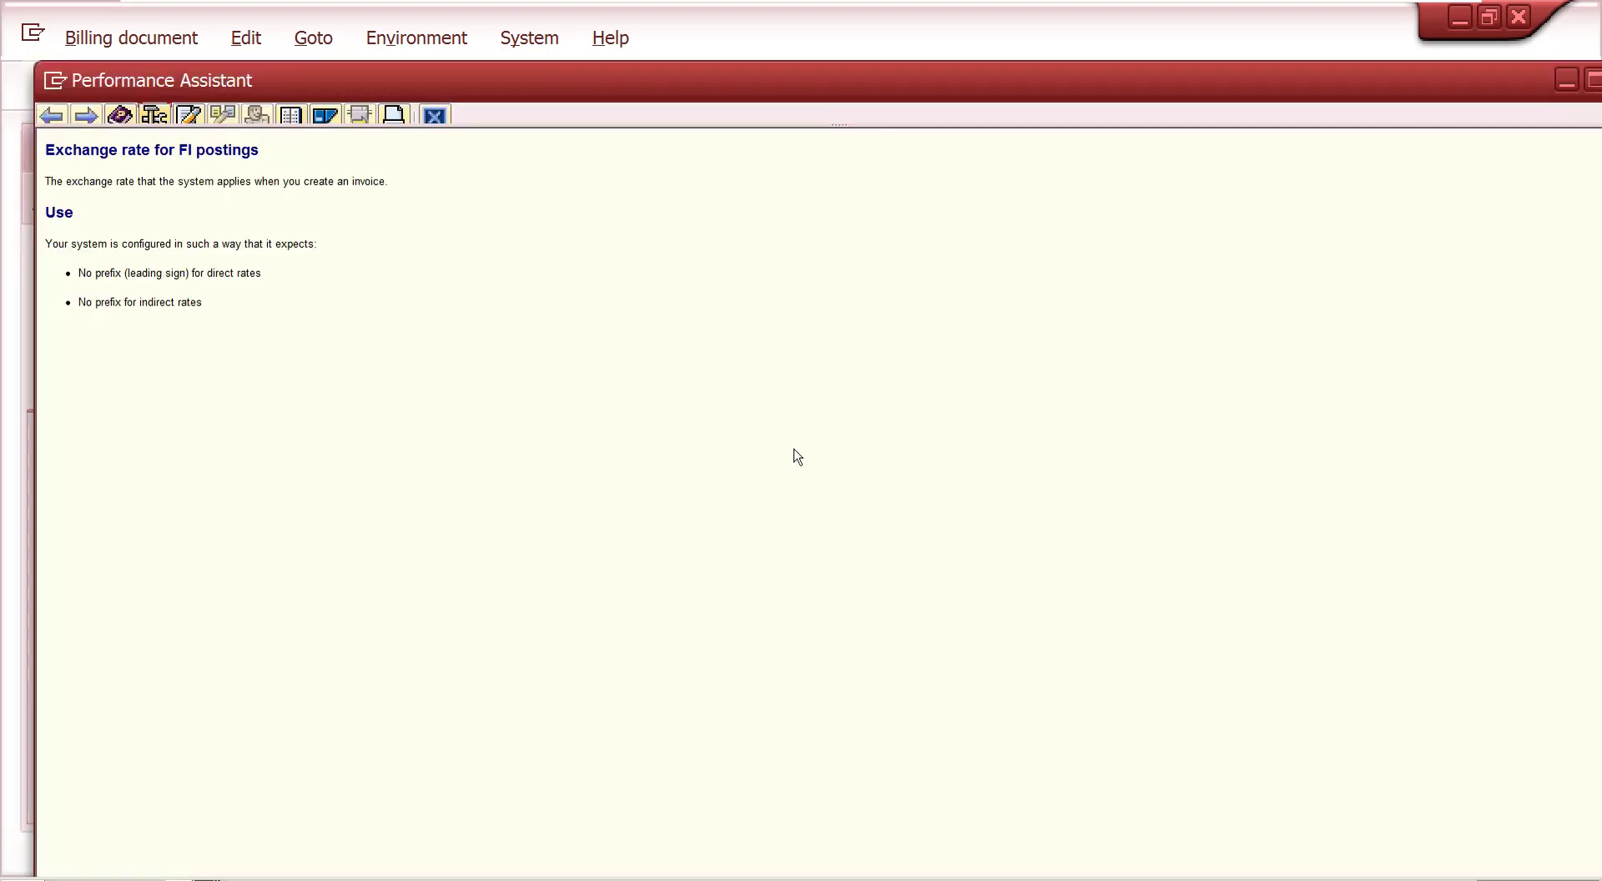
pyautogui.click(436, 115)
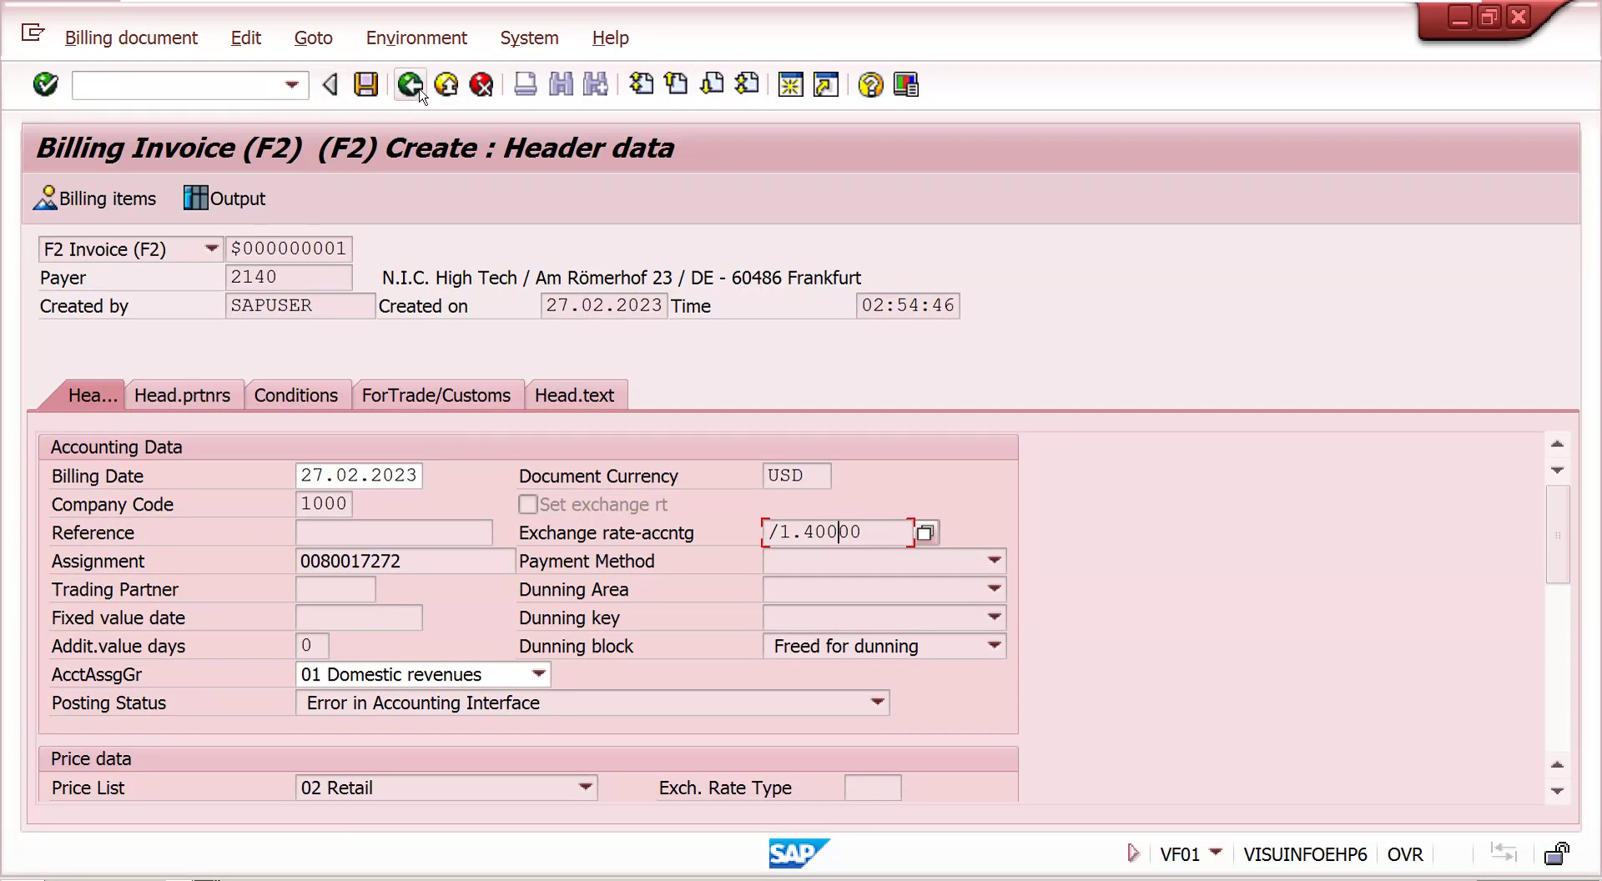
pyautogui.click(152, 206)
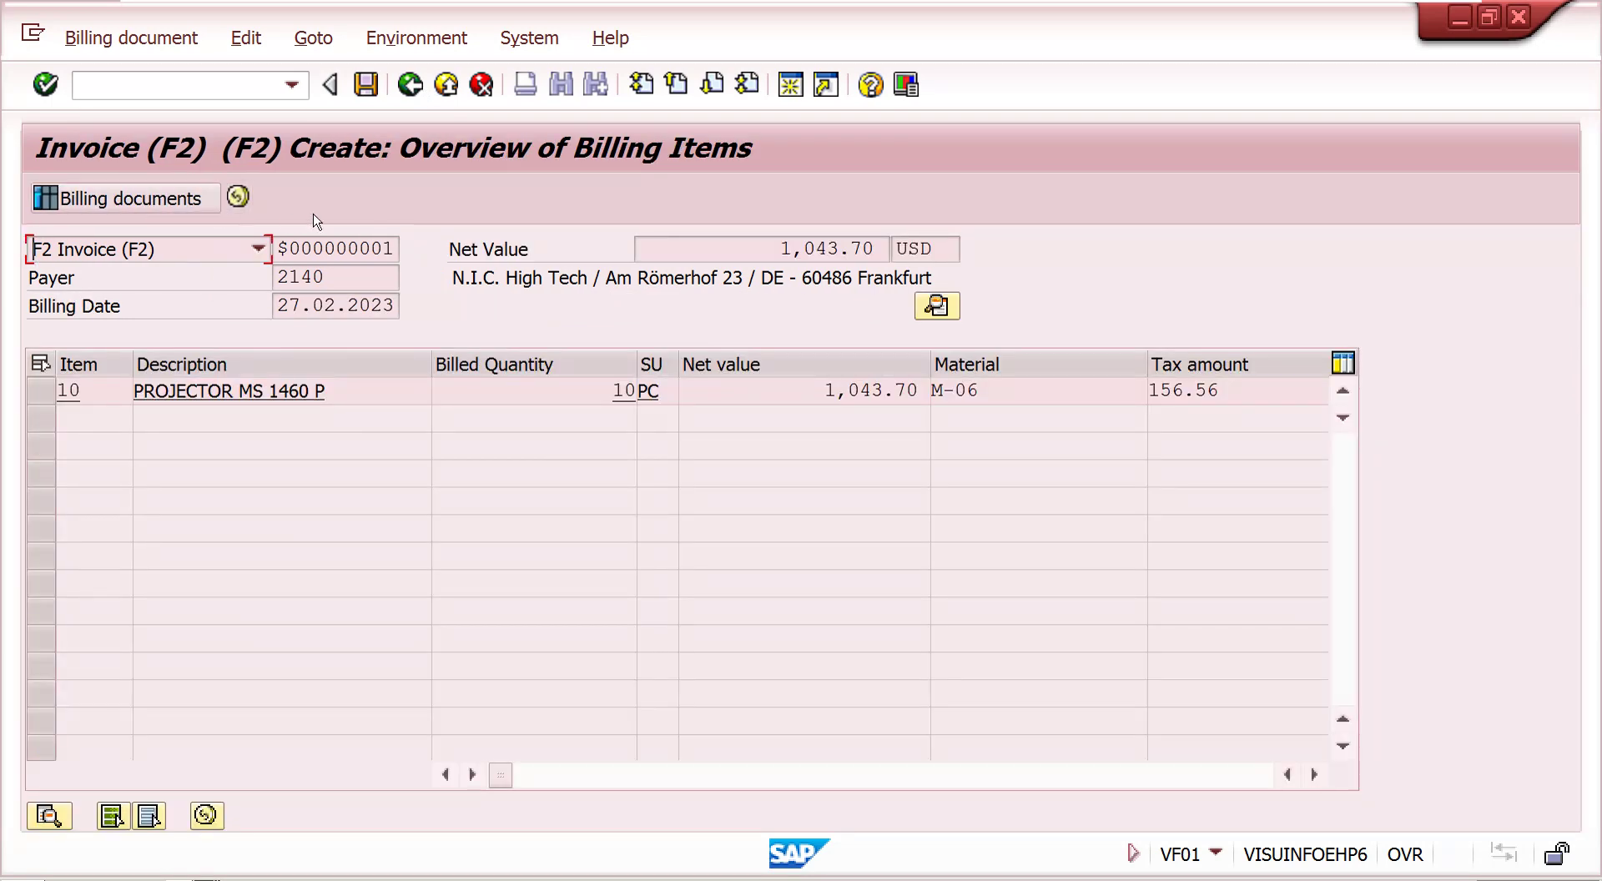
# Step: Save the invoice as billing document 90039229 and reopen it in change mode to view its header
pyautogui.click(366, 84)
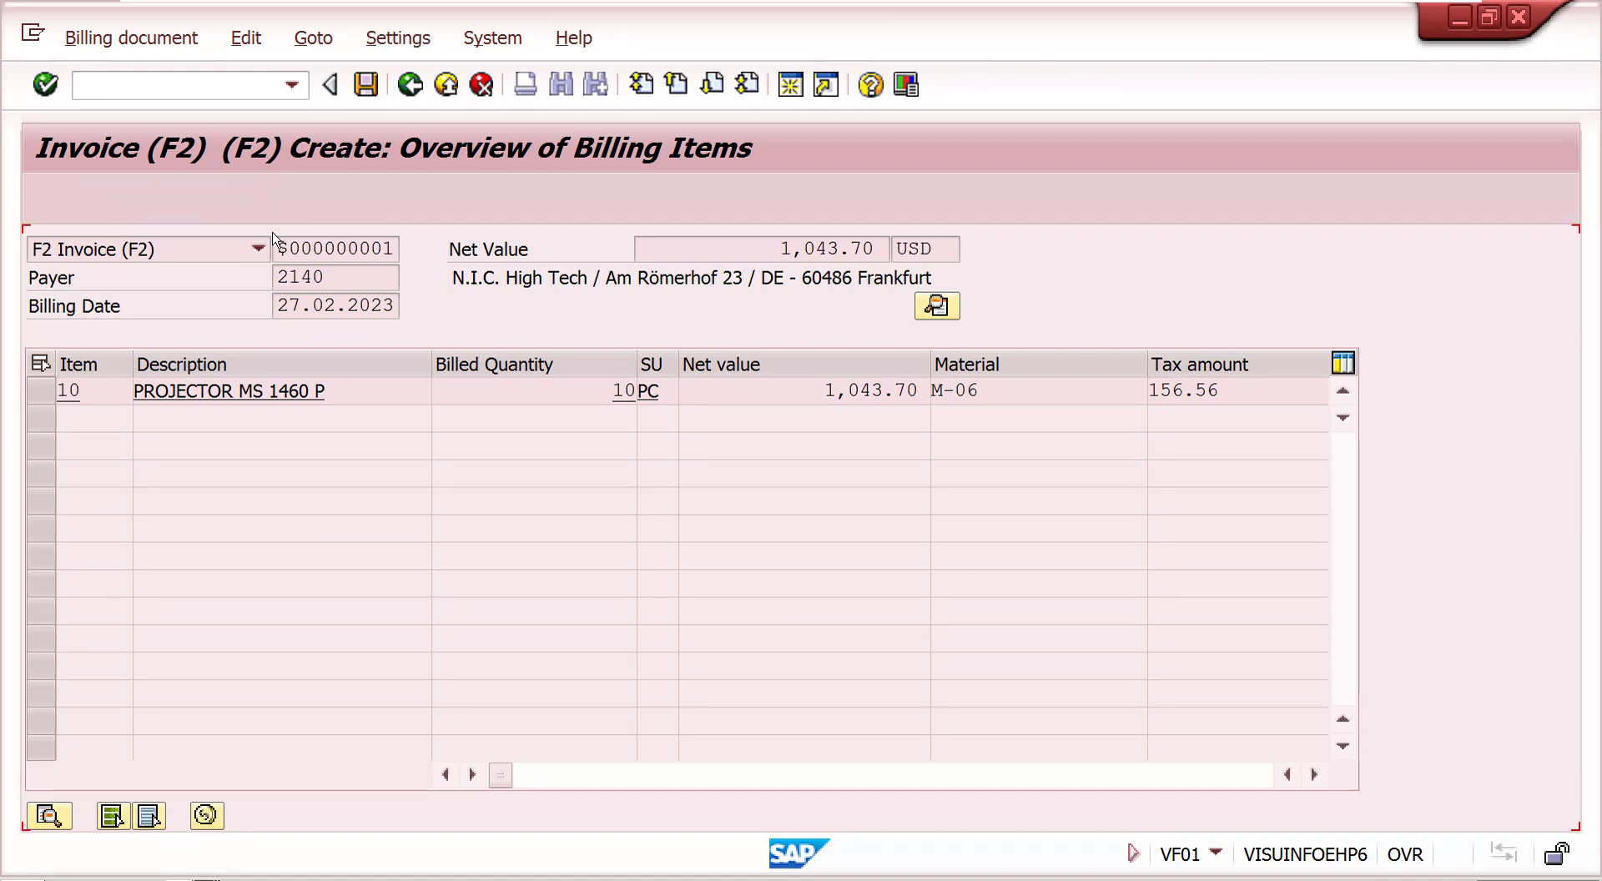
pyautogui.click(125, 42)
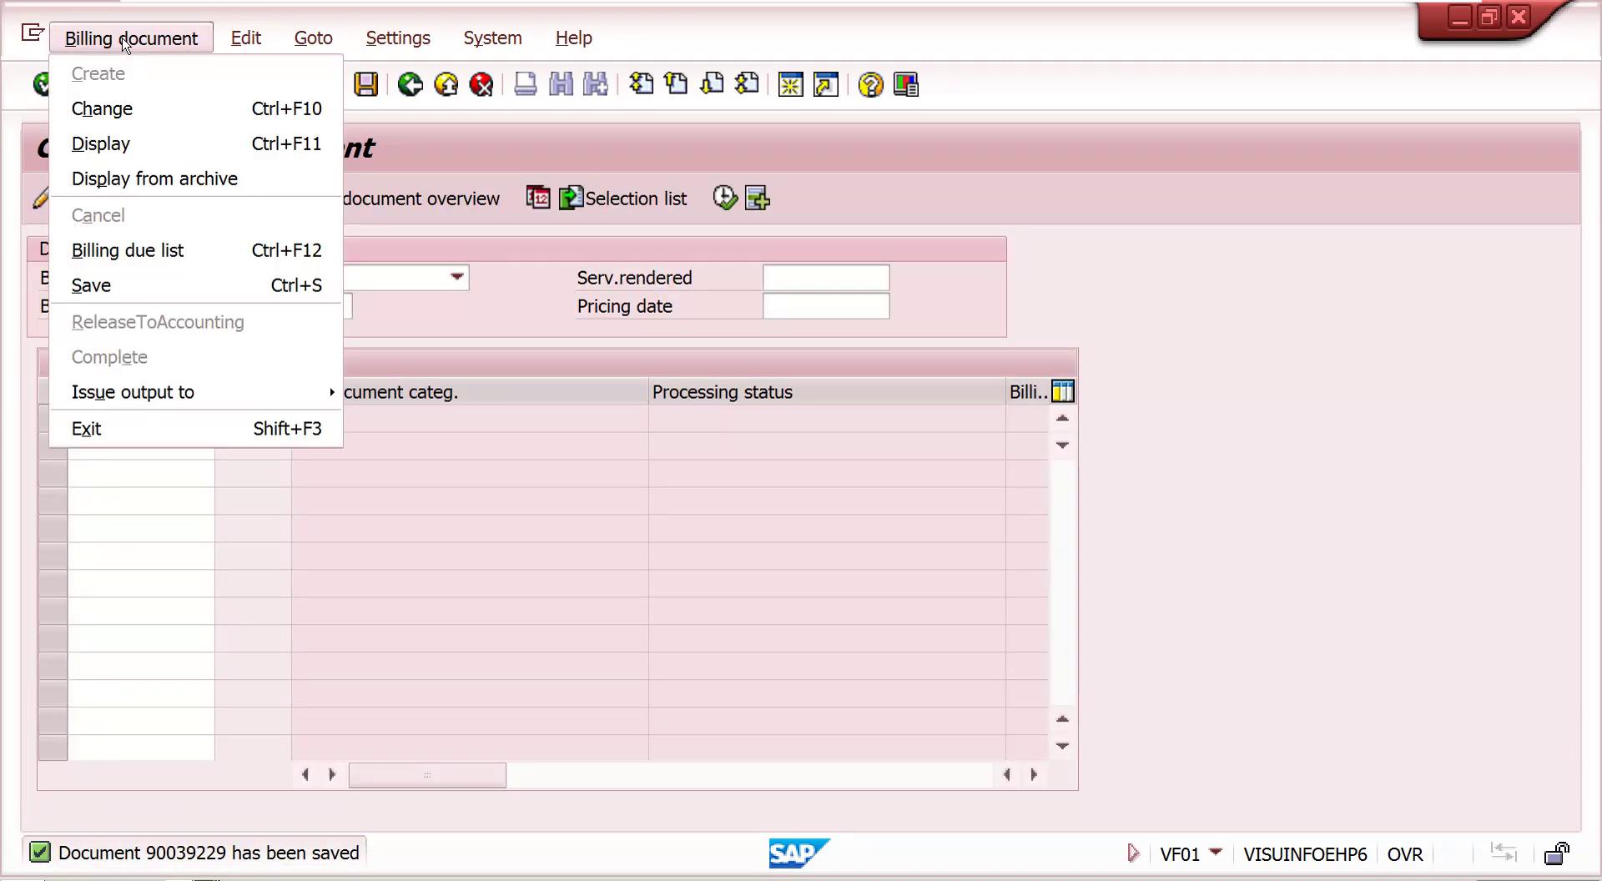
pyautogui.click(133, 111)
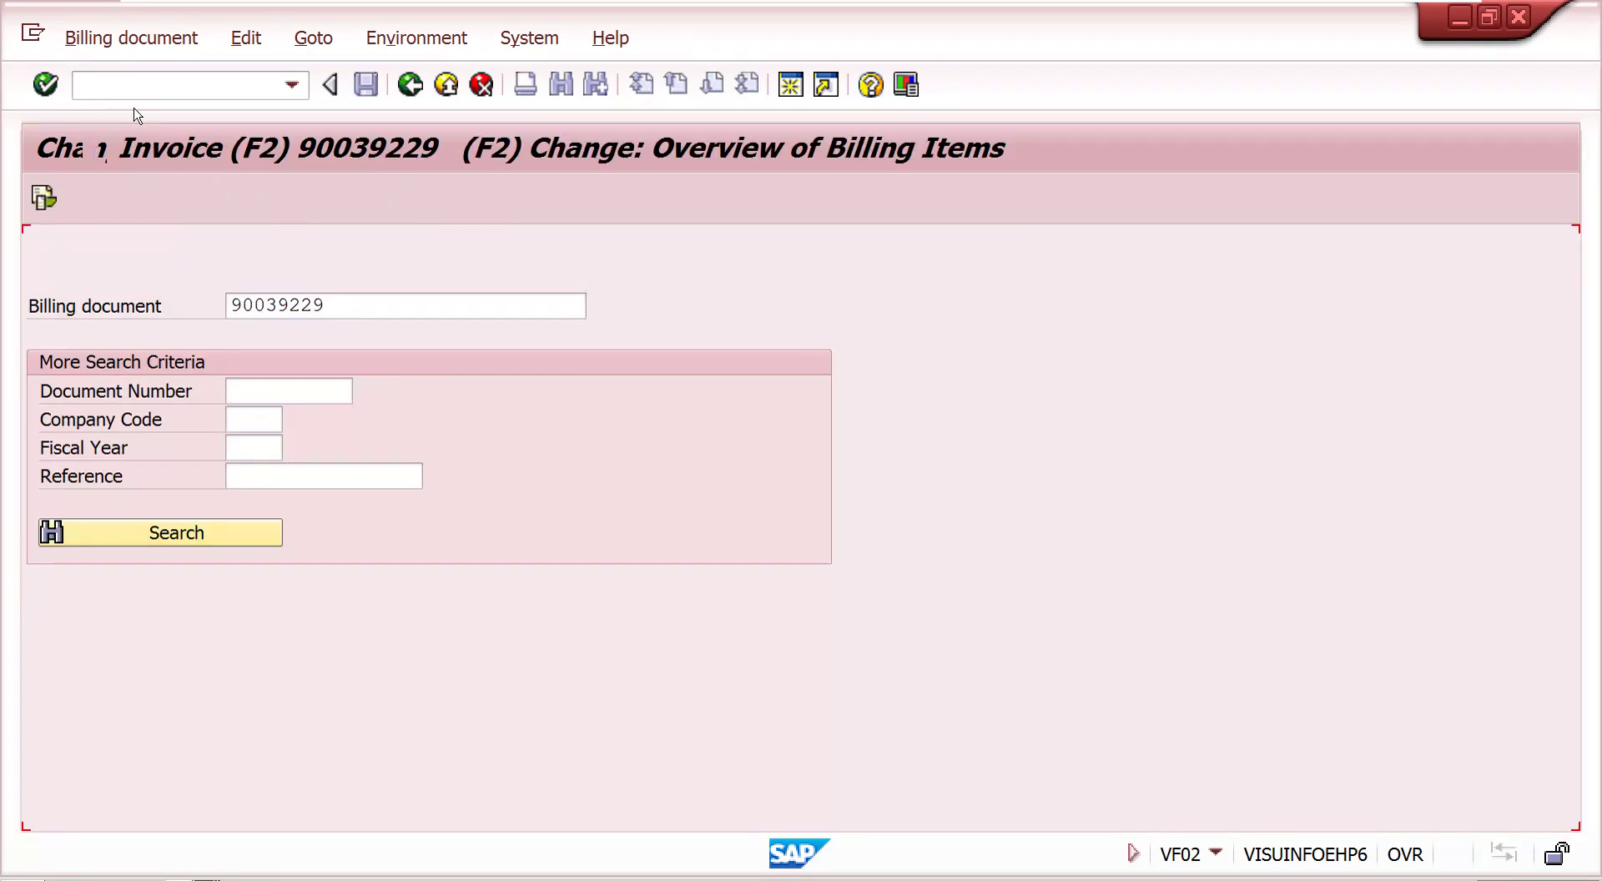
pyautogui.press('Return')
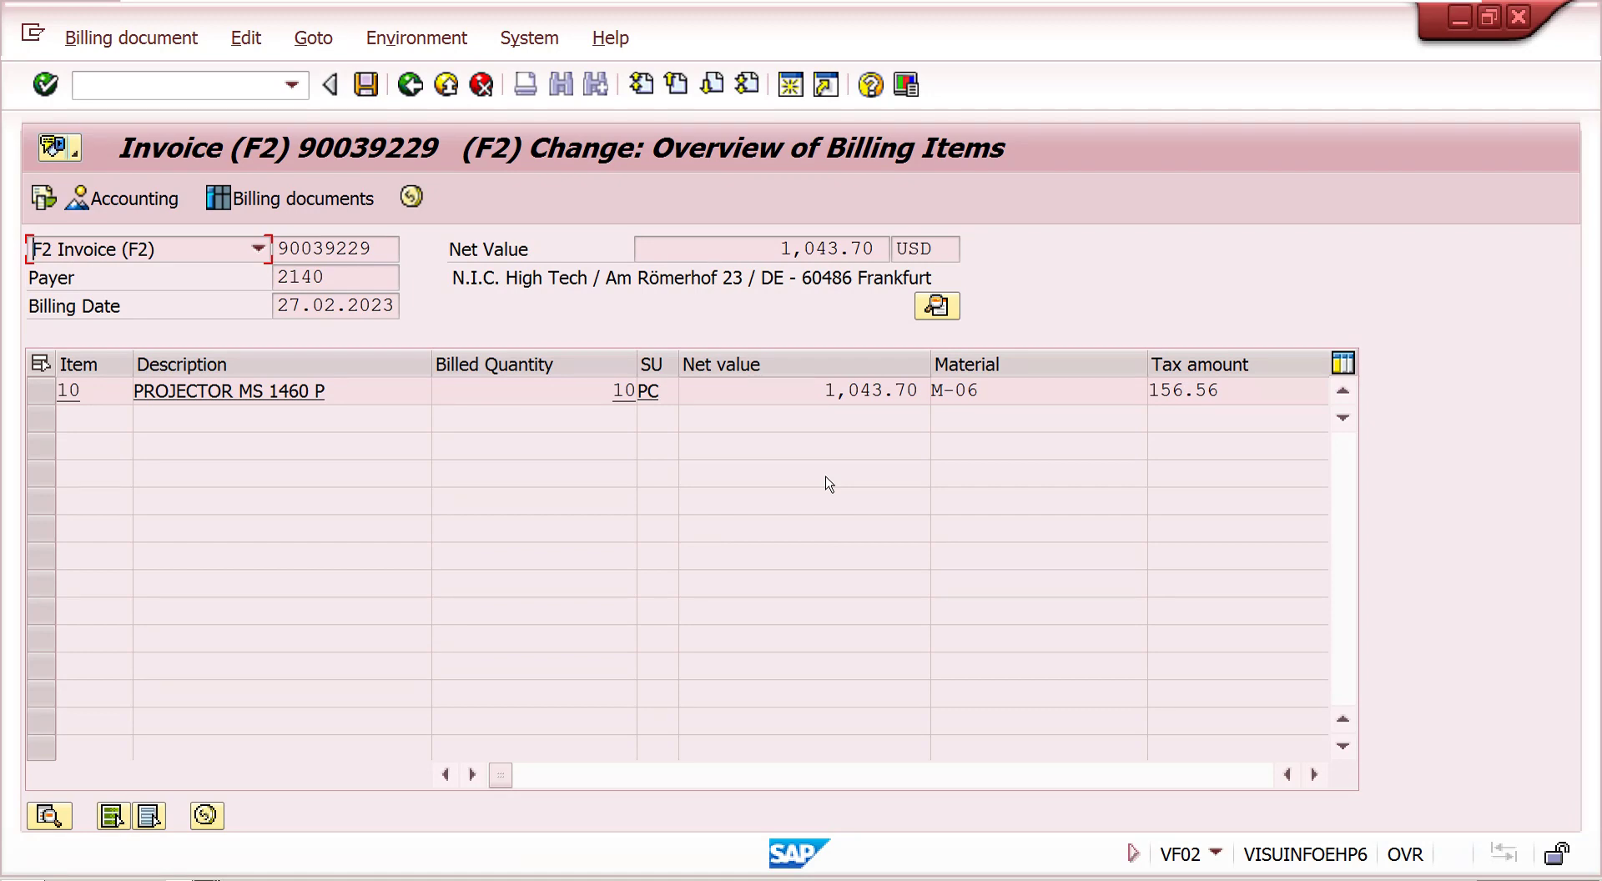
pyautogui.click(936, 306)
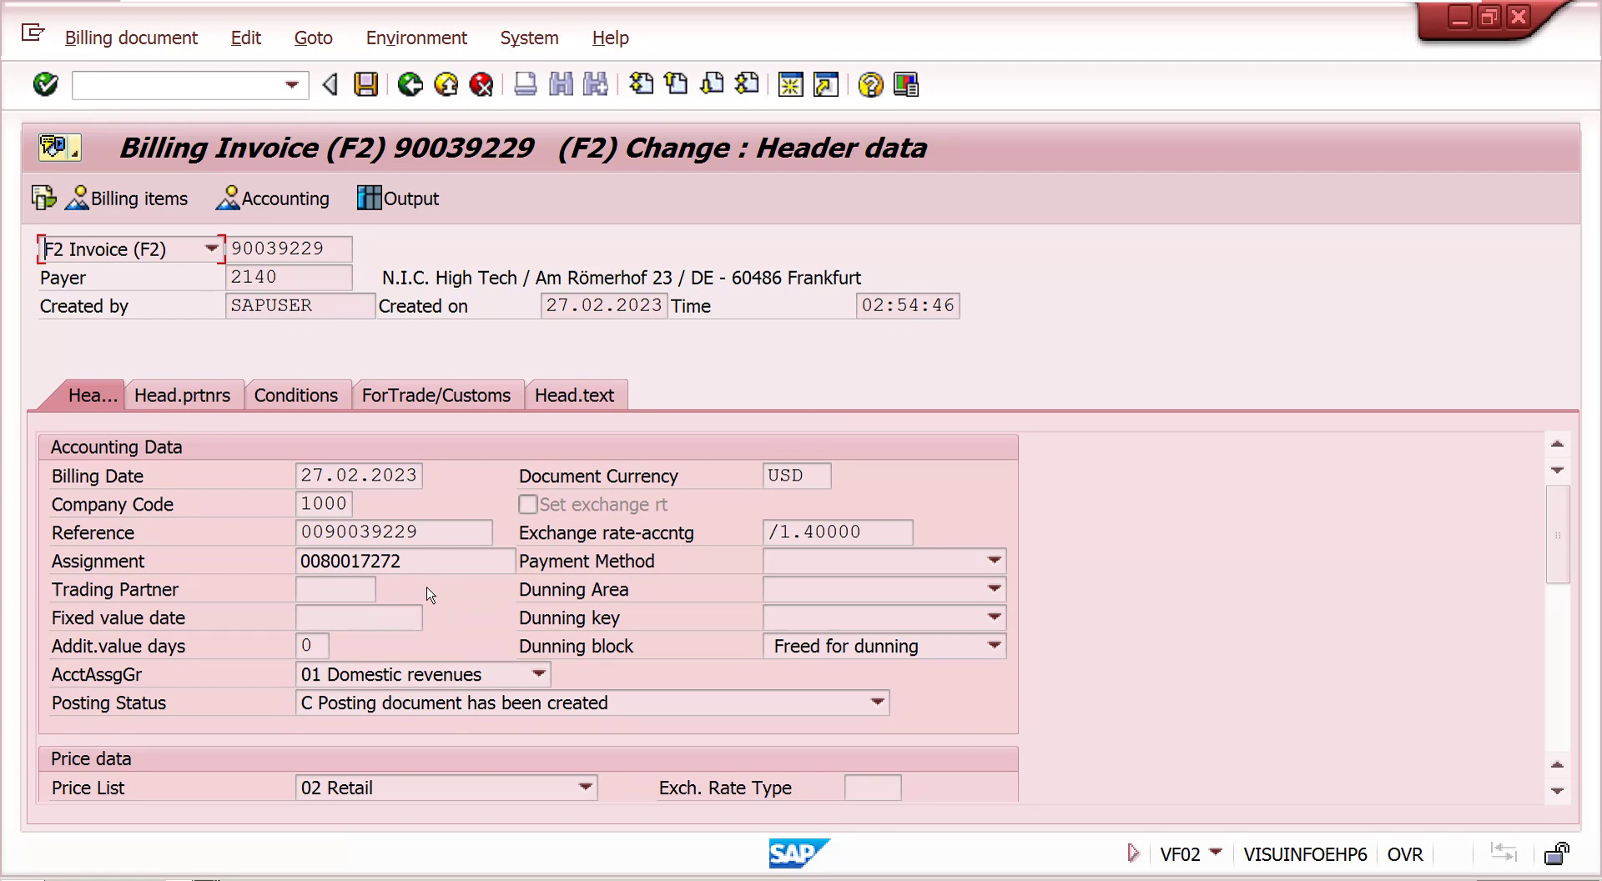
pyautogui.click(398, 476)
pyautogui.click(280, 198)
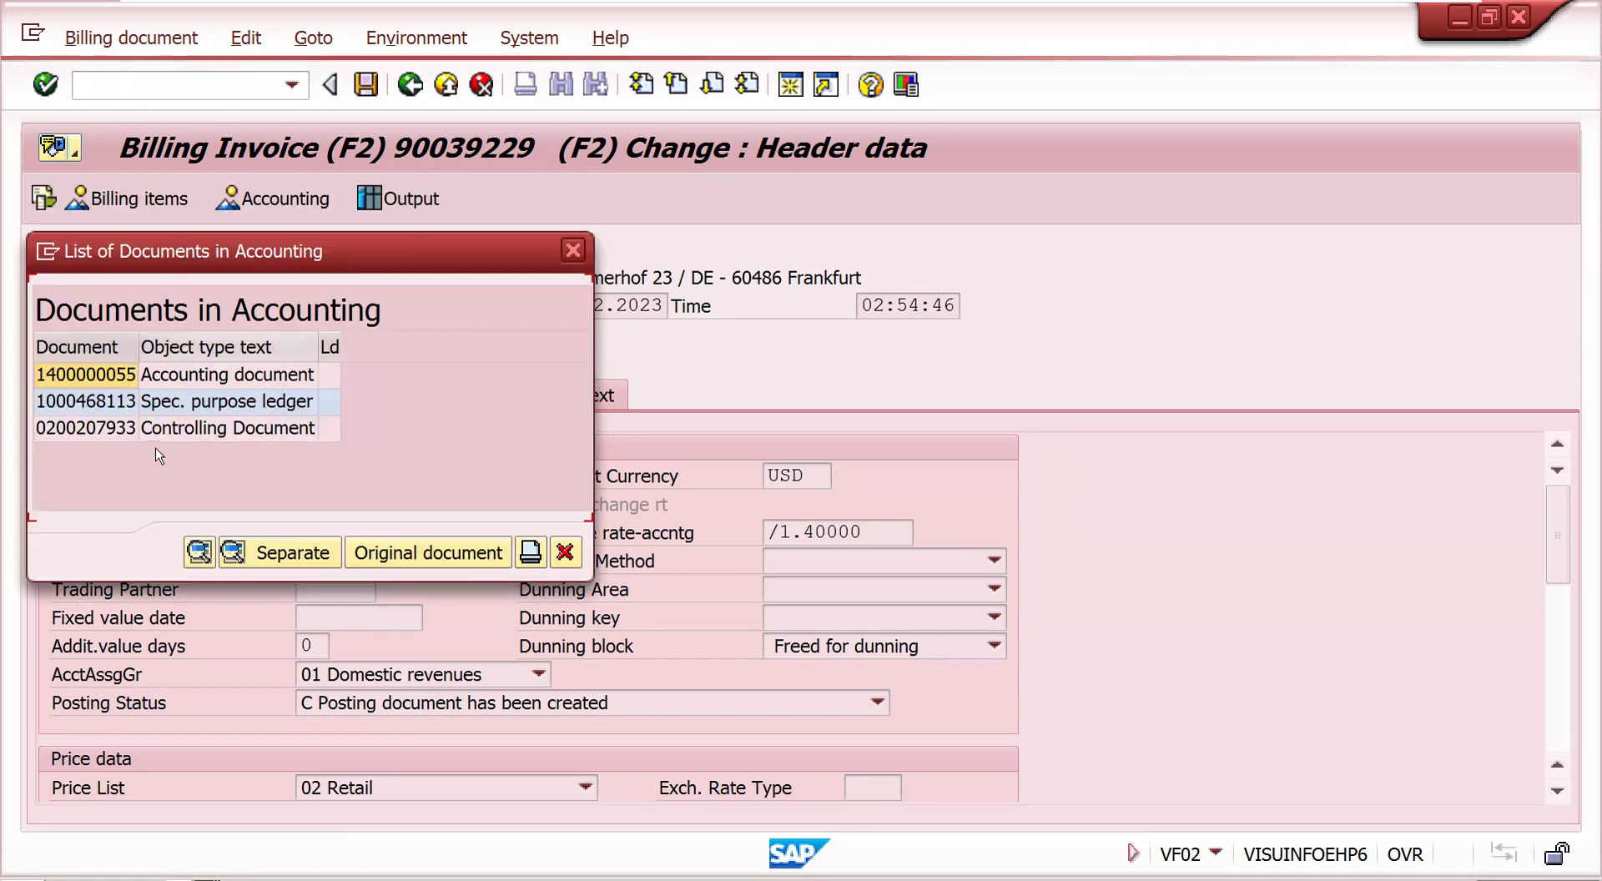
pyautogui.doubleClick(227, 377)
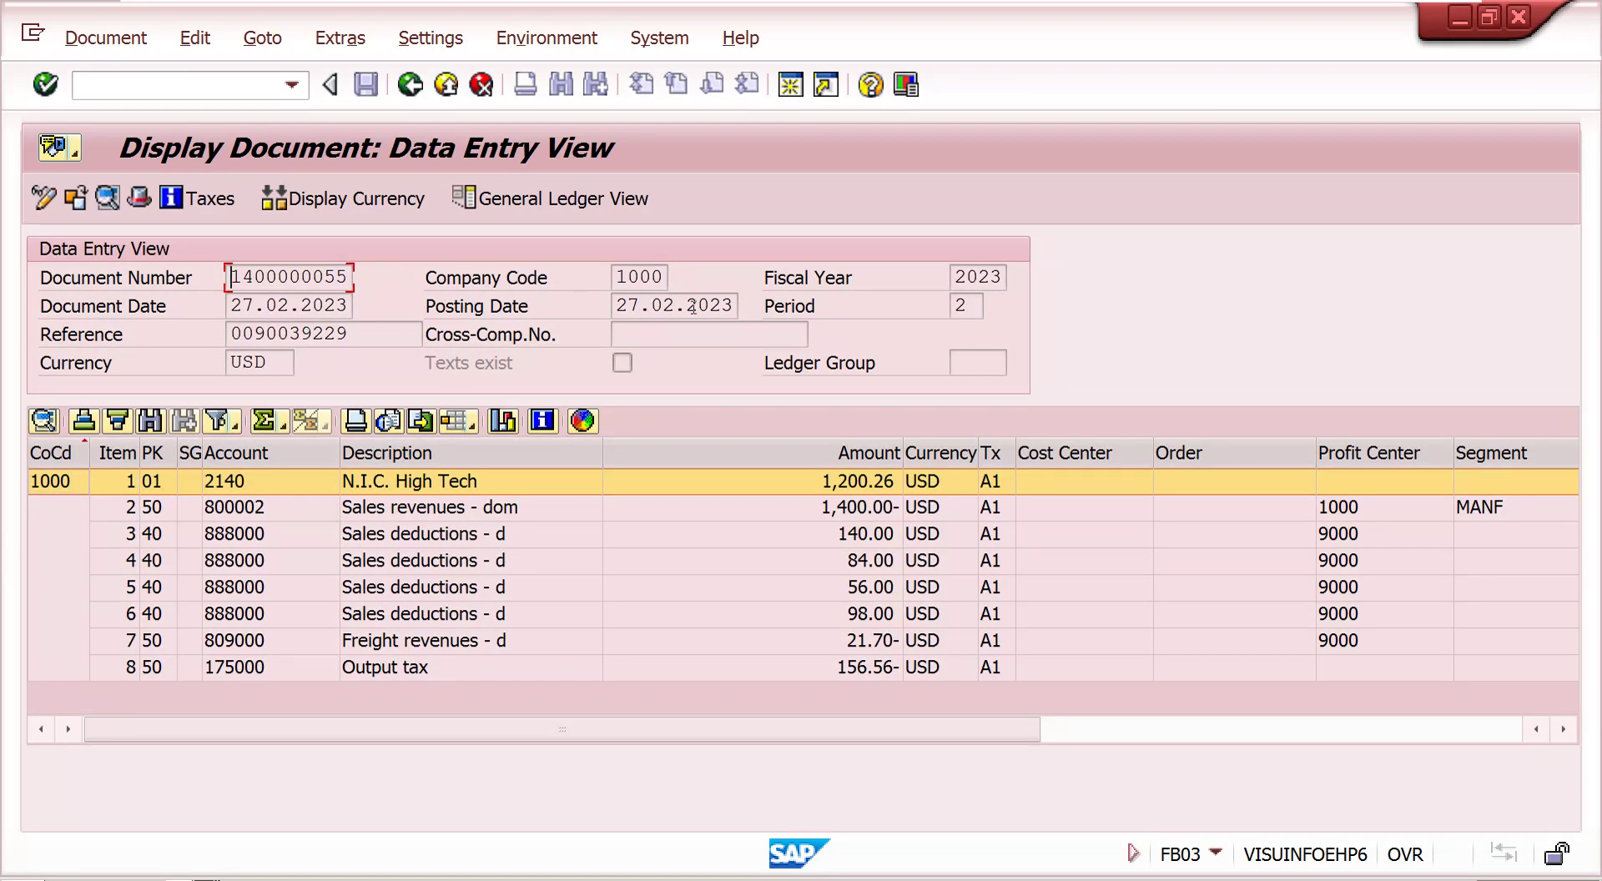
pyautogui.click(410, 85)
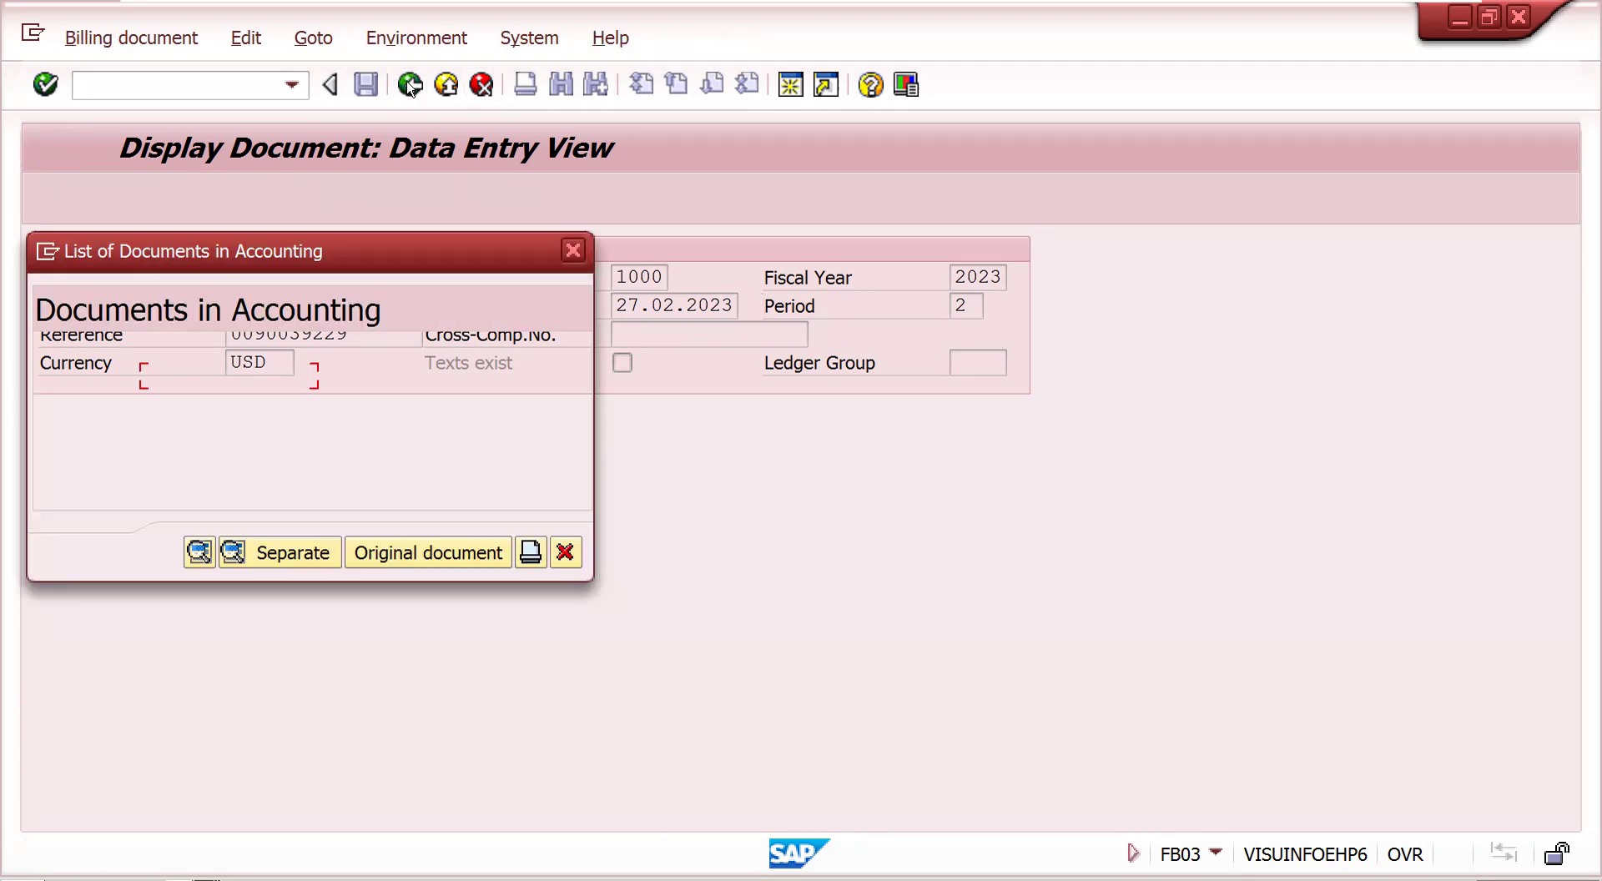
pyautogui.click(571, 251)
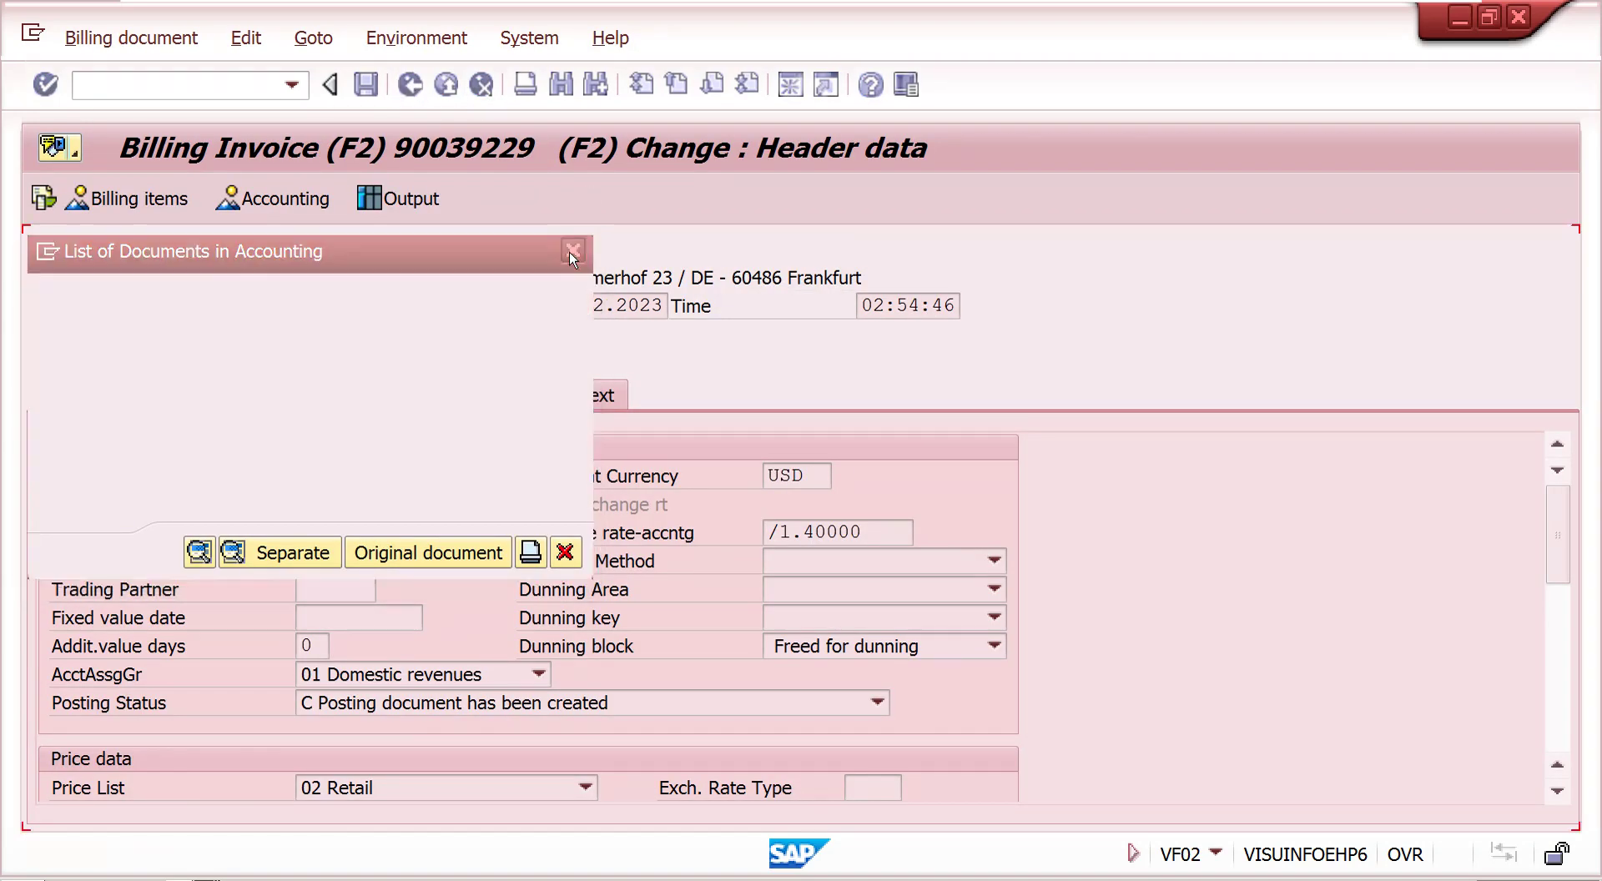
pyautogui.click(843, 533)
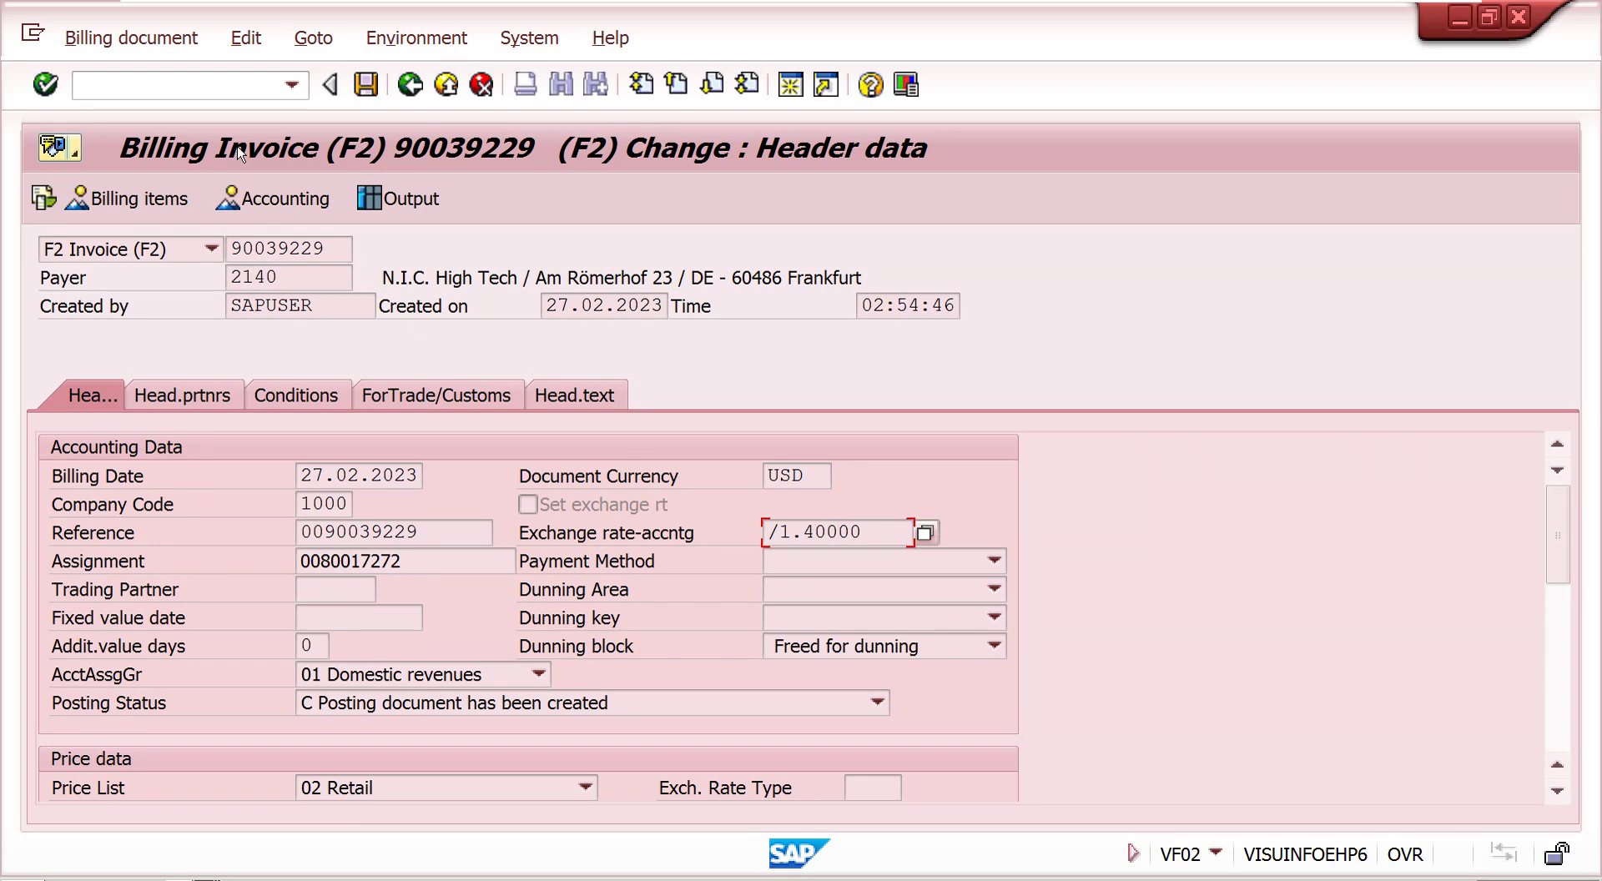
# Step: Discard the half-typed transaction code and open a new session at SAP Easy Access
pyautogui.click(213, 84)
pyautogui.write('/ob')
pyautogui.press('BackSpace')
pyautogui.write('O')
pyautogui.press('BackSpace')
pyautogui.press('BackSpace')
pyautogui.press('BackSpace')
pyautogui.click(790, 84)
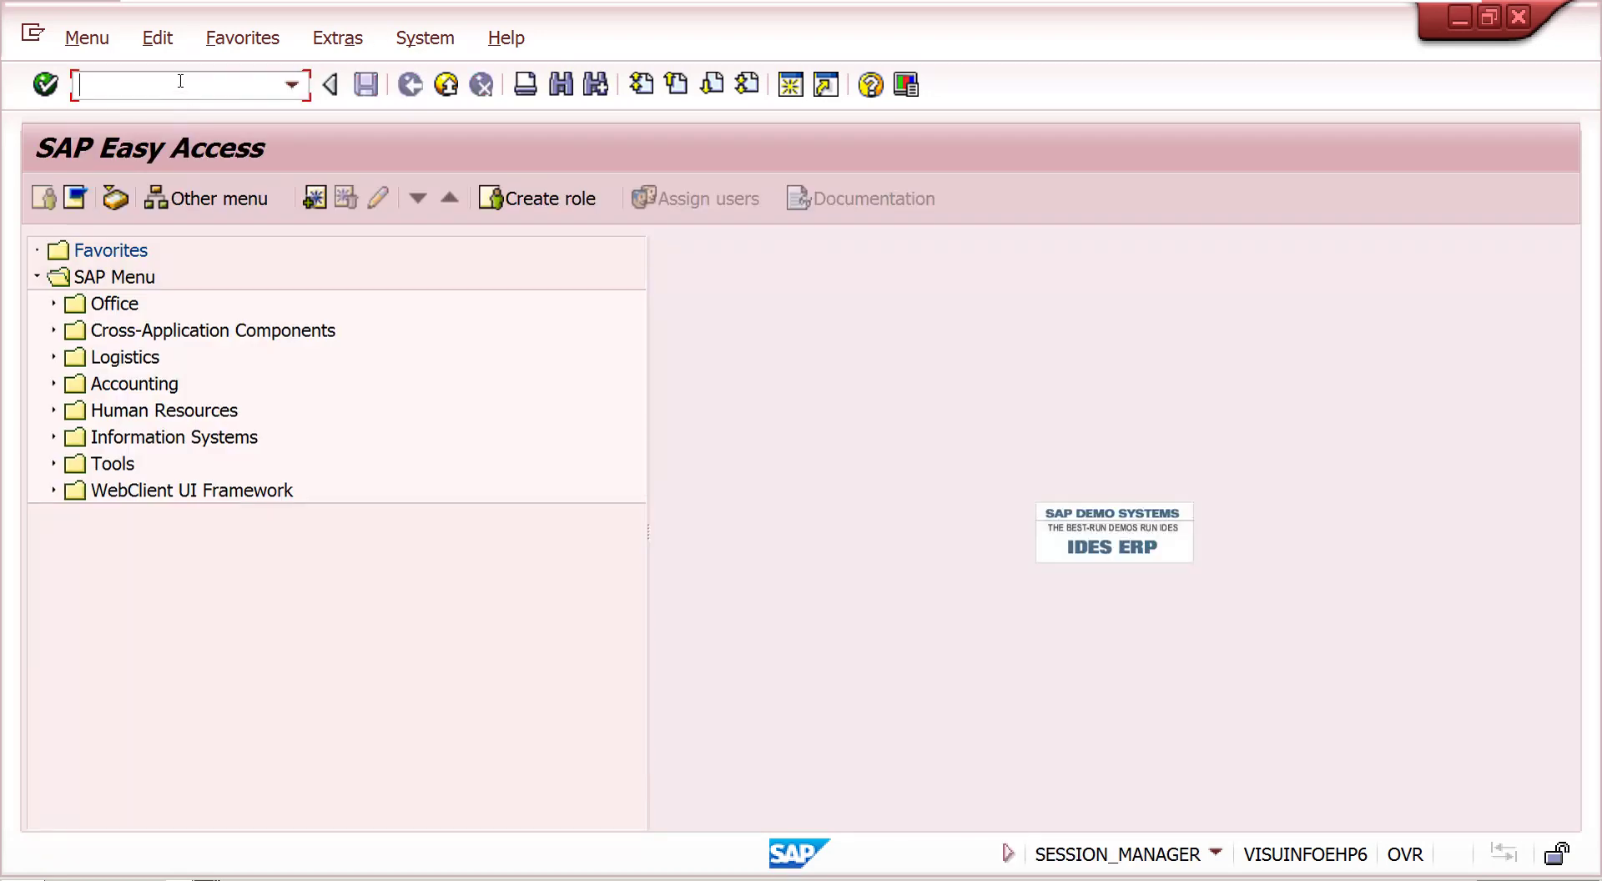
pyautogui.write('OB08')
pyautogui.press('Return')
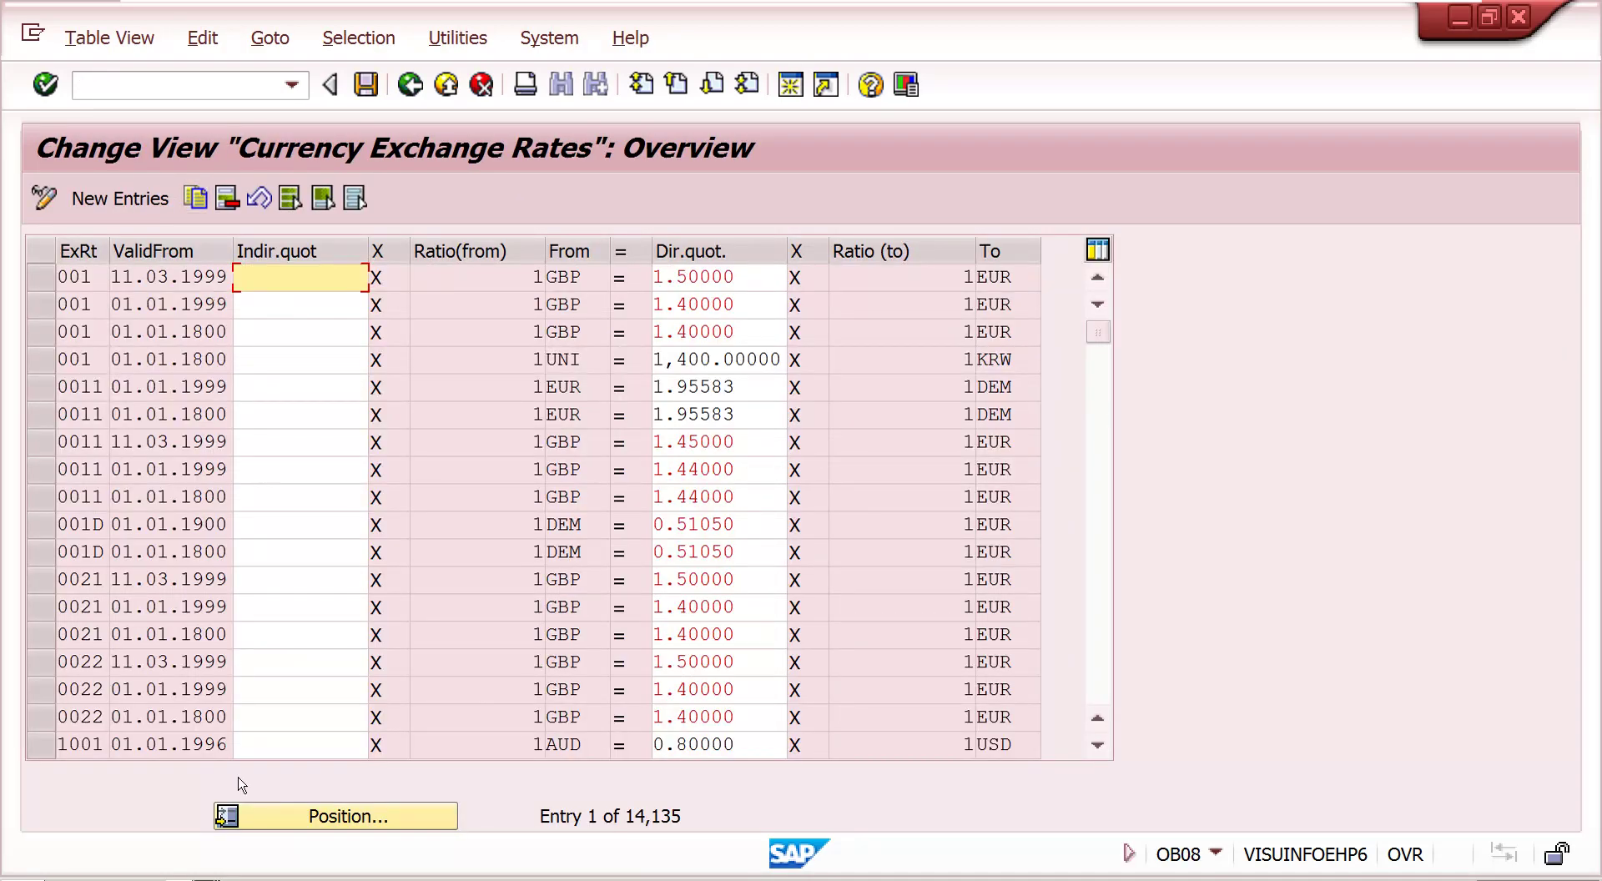
pyautogui.click(317, 818)
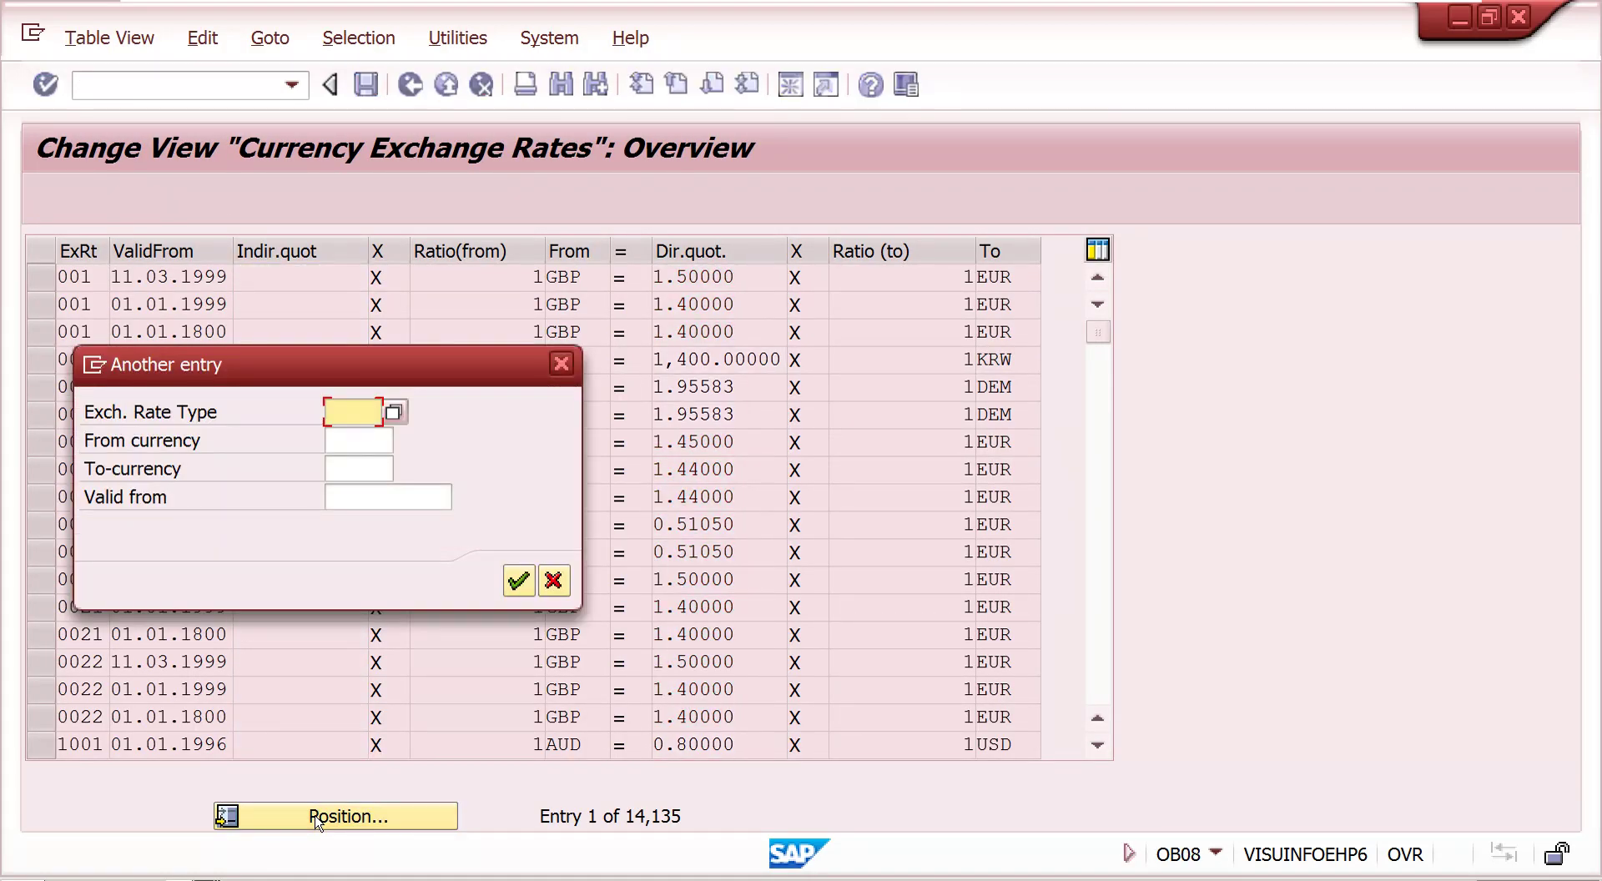
pyautogui.write('M')
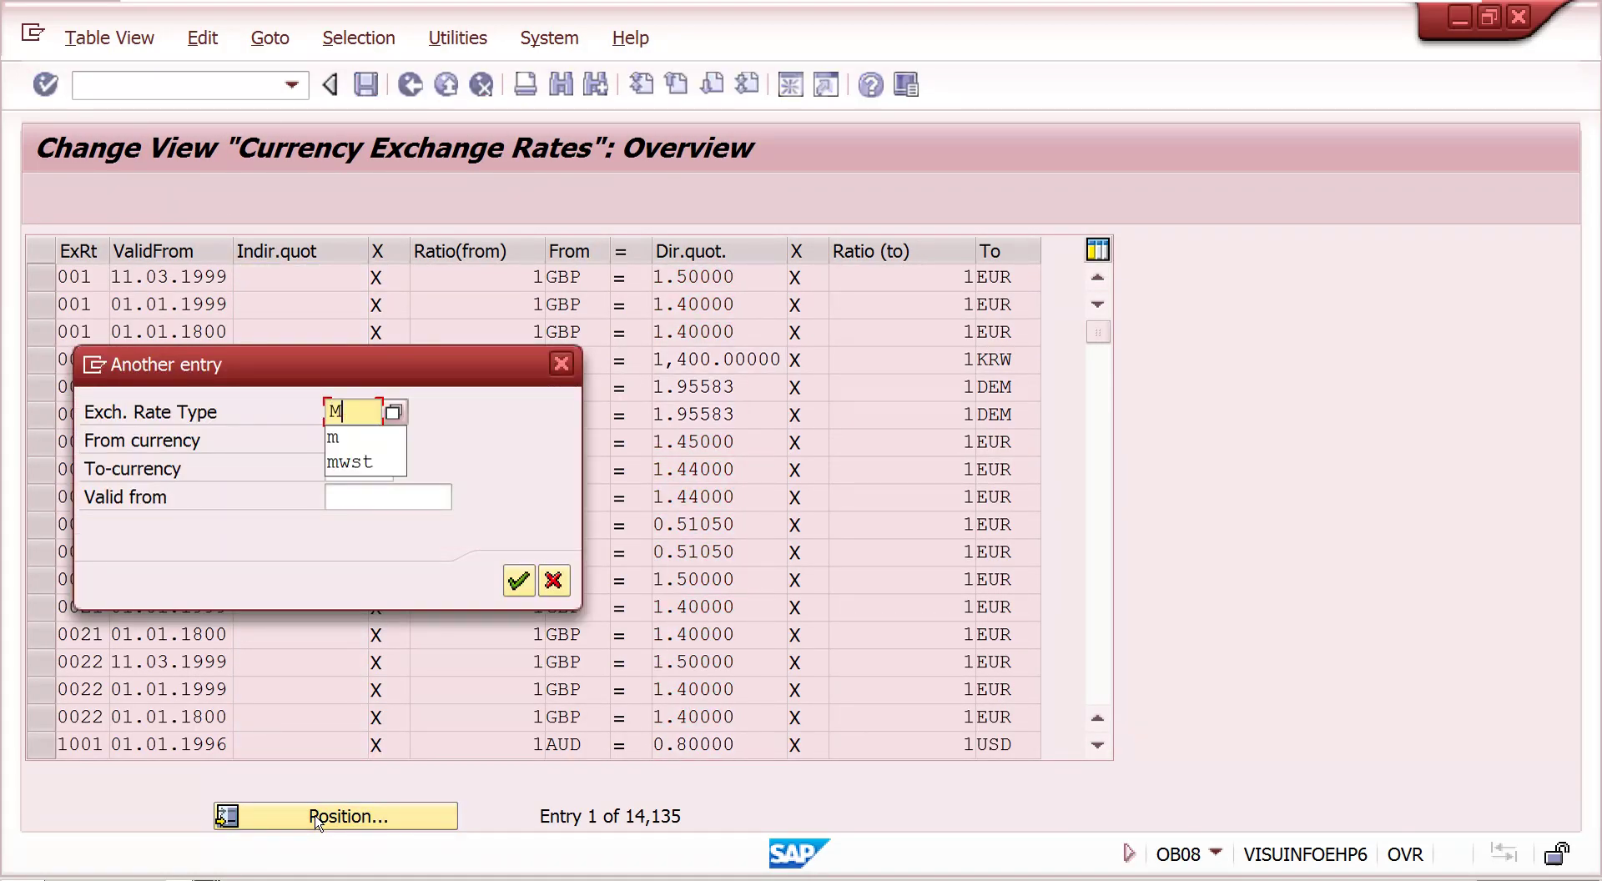
pyautogui.press('Tab')
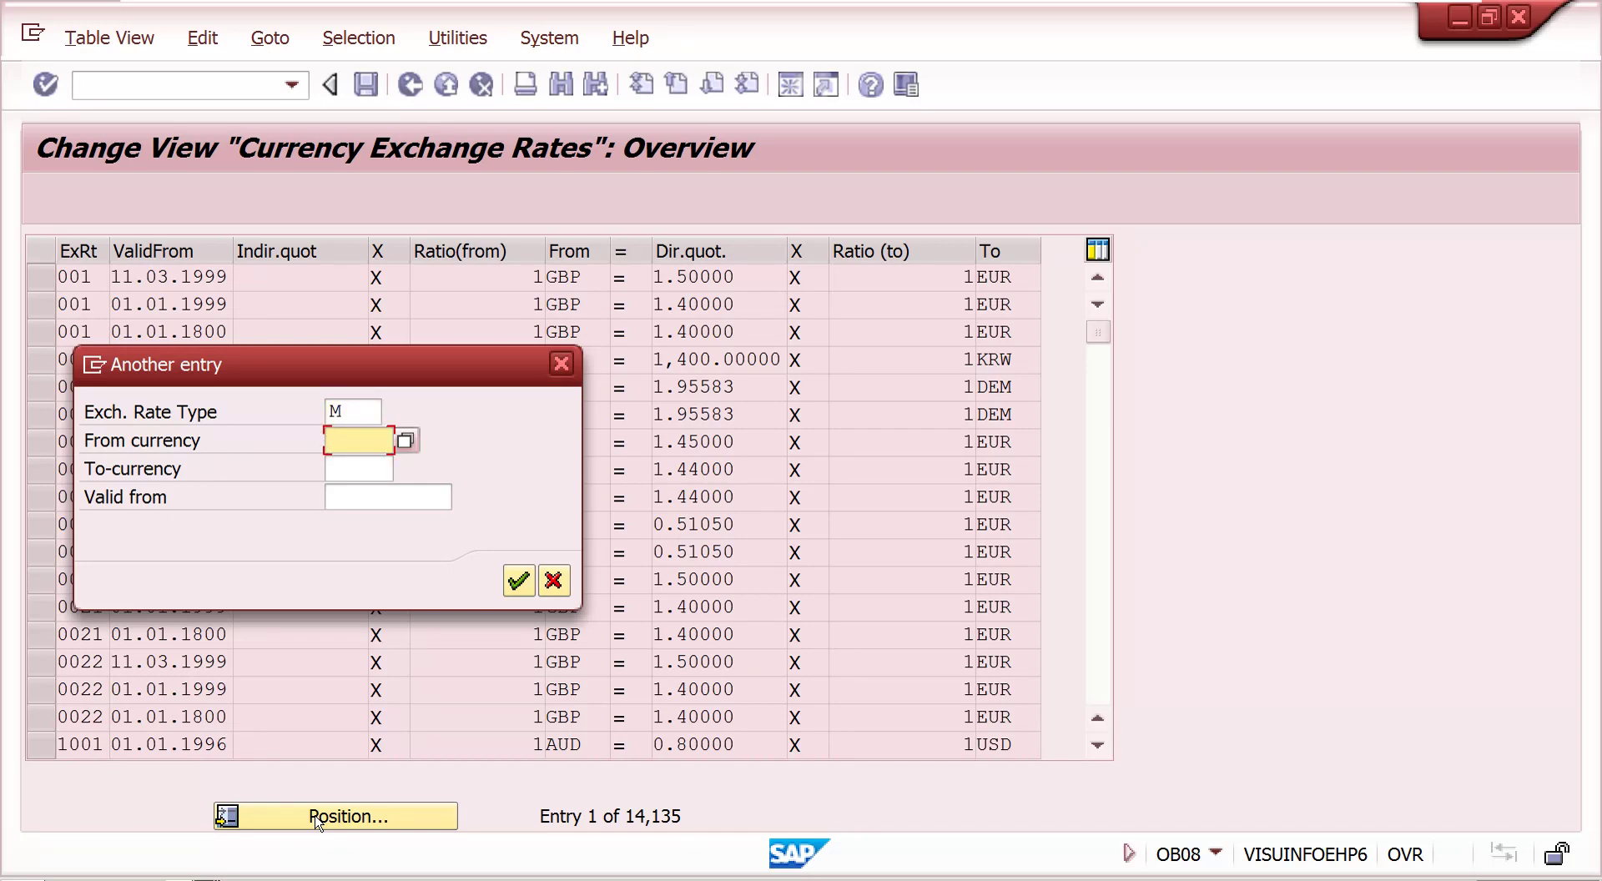
pyautogui.write('eur')
pyautogui.press('Tab')
pyautogui.write('usd')
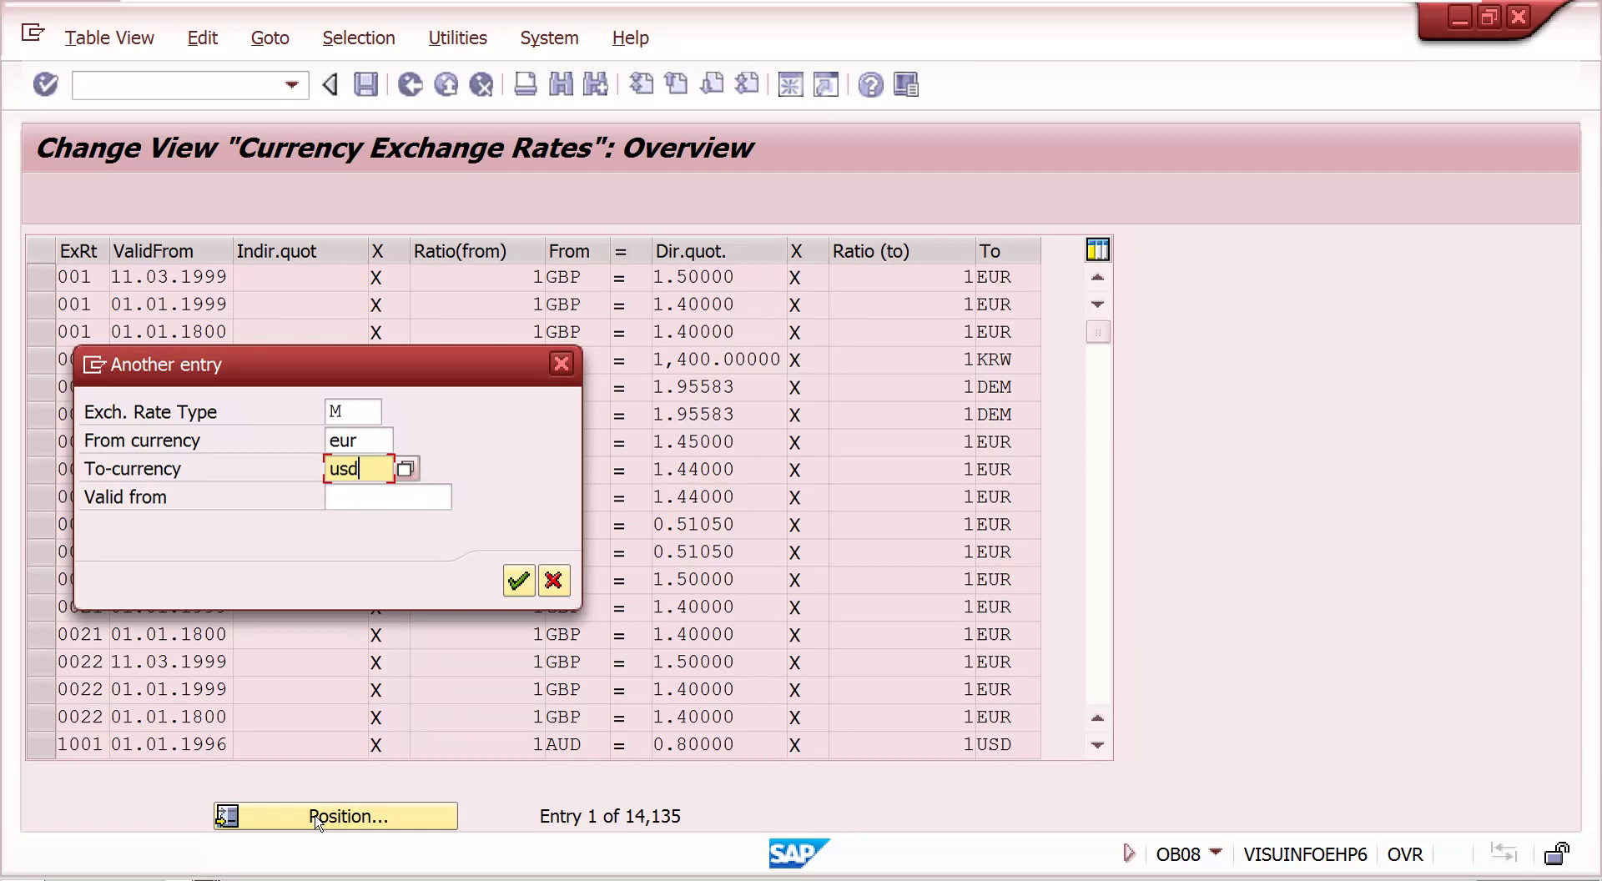
pyautogui.press('Return')
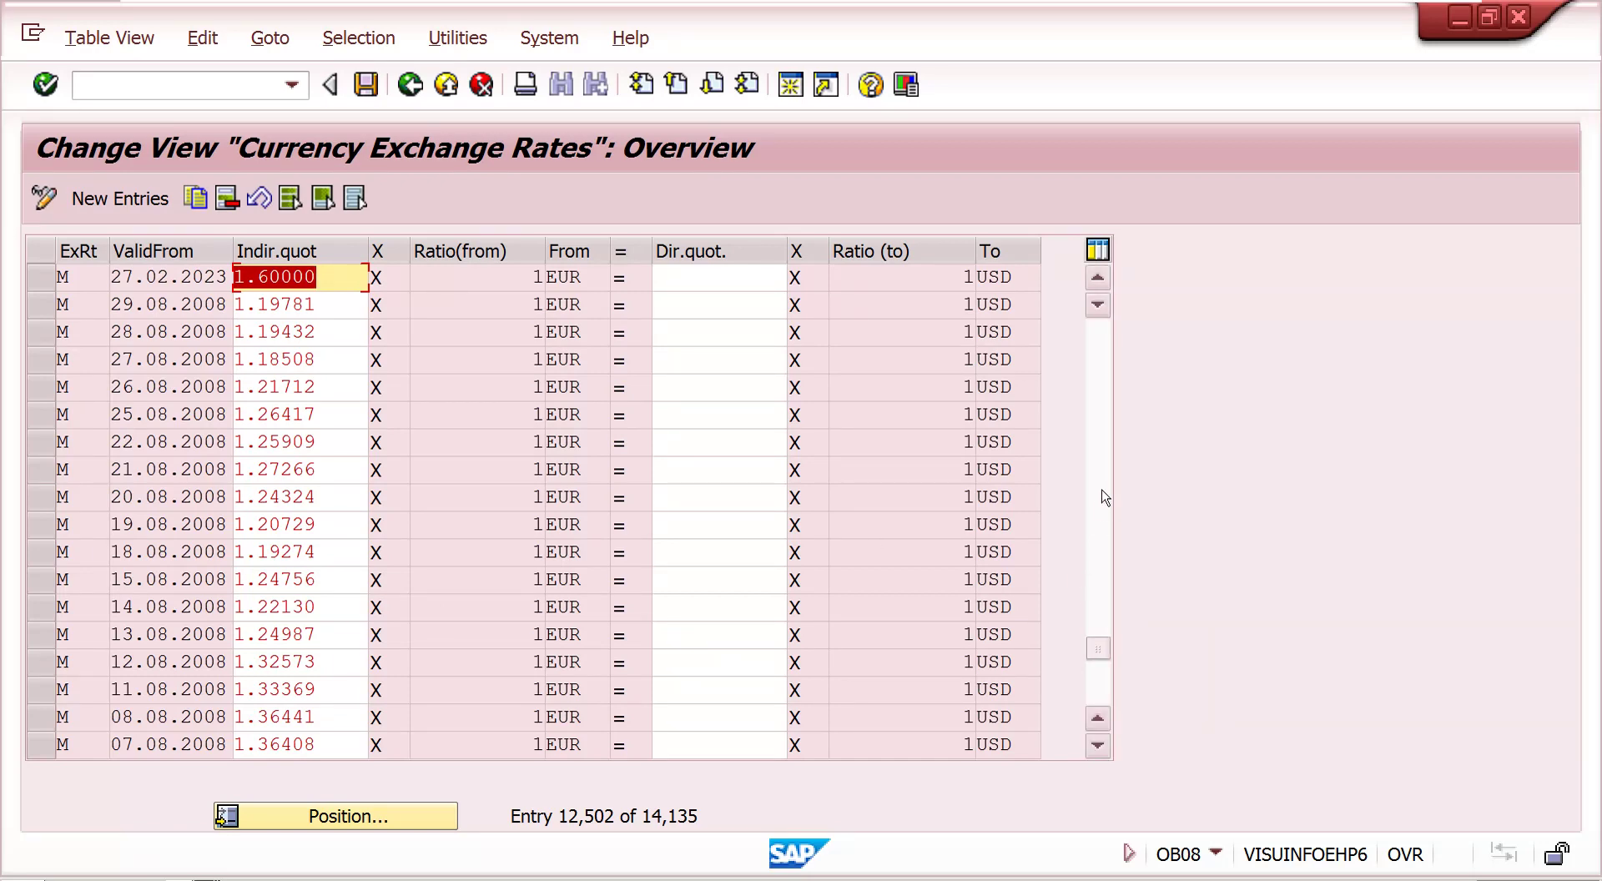
pyautogui.scroll(12, 1101, 498)
pyautogui.scroll(5, 1101, 498)
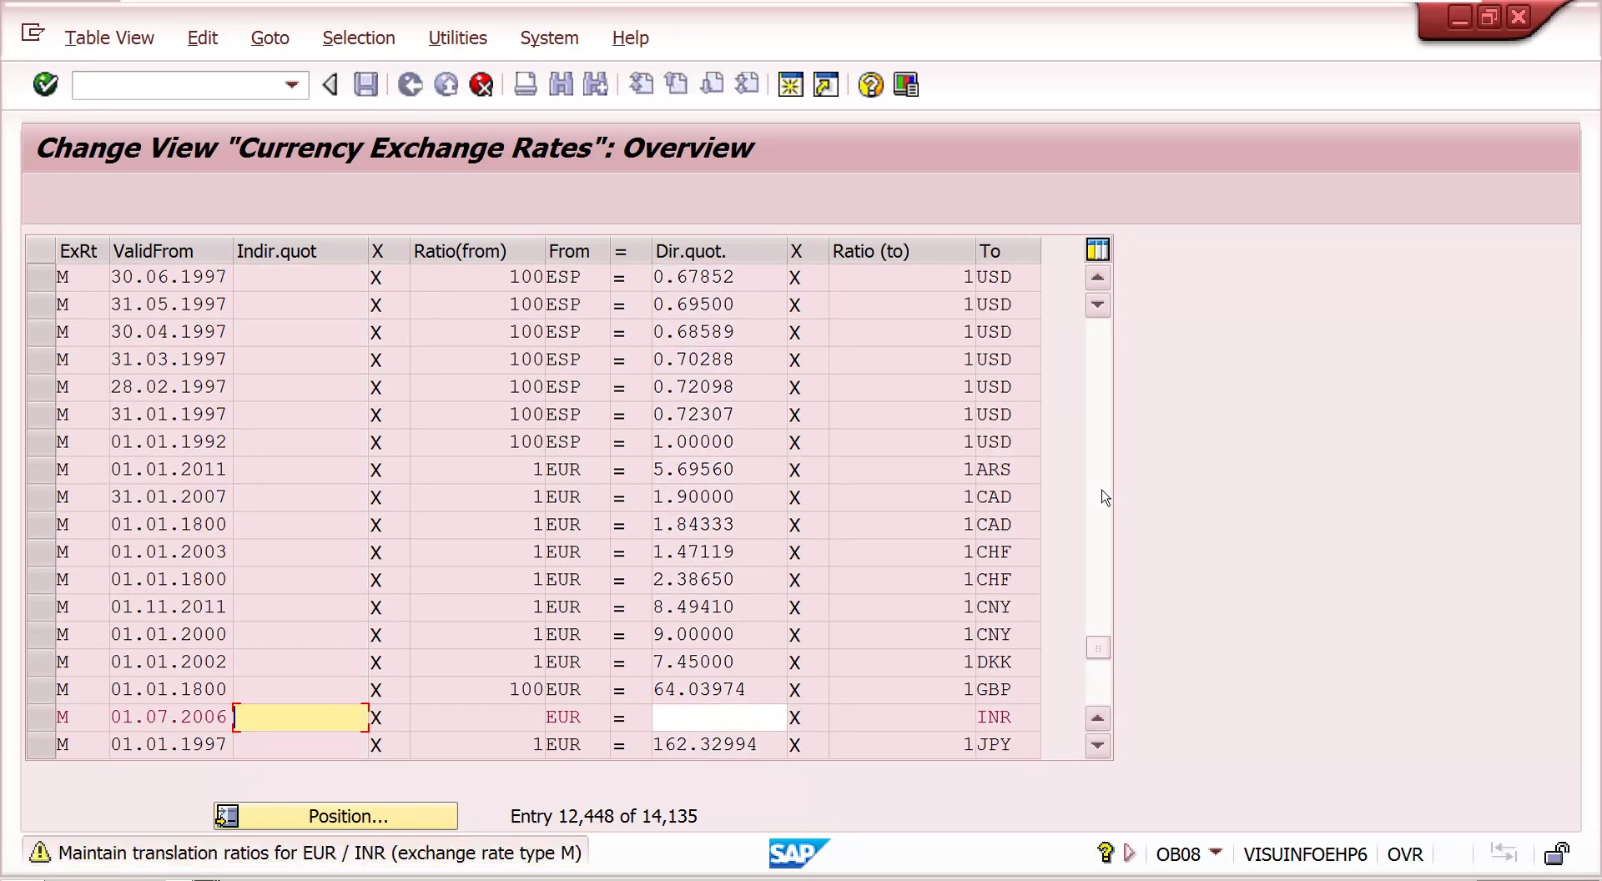
pyautogui.scroll(6, 1102, 594)
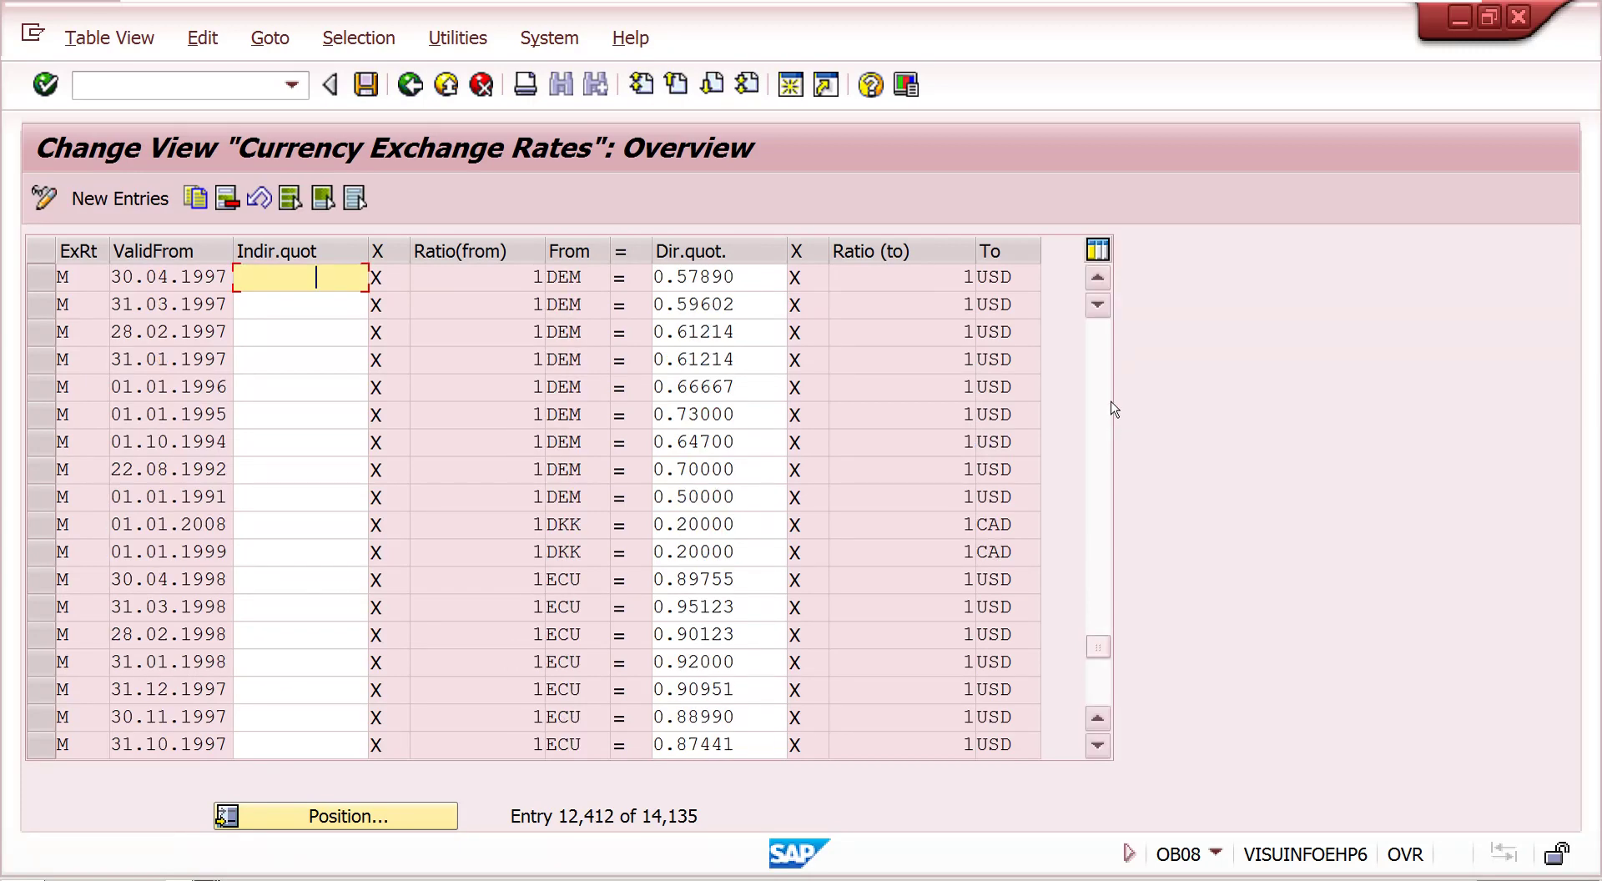
pyautogui.scroll(15, 1114, 405)
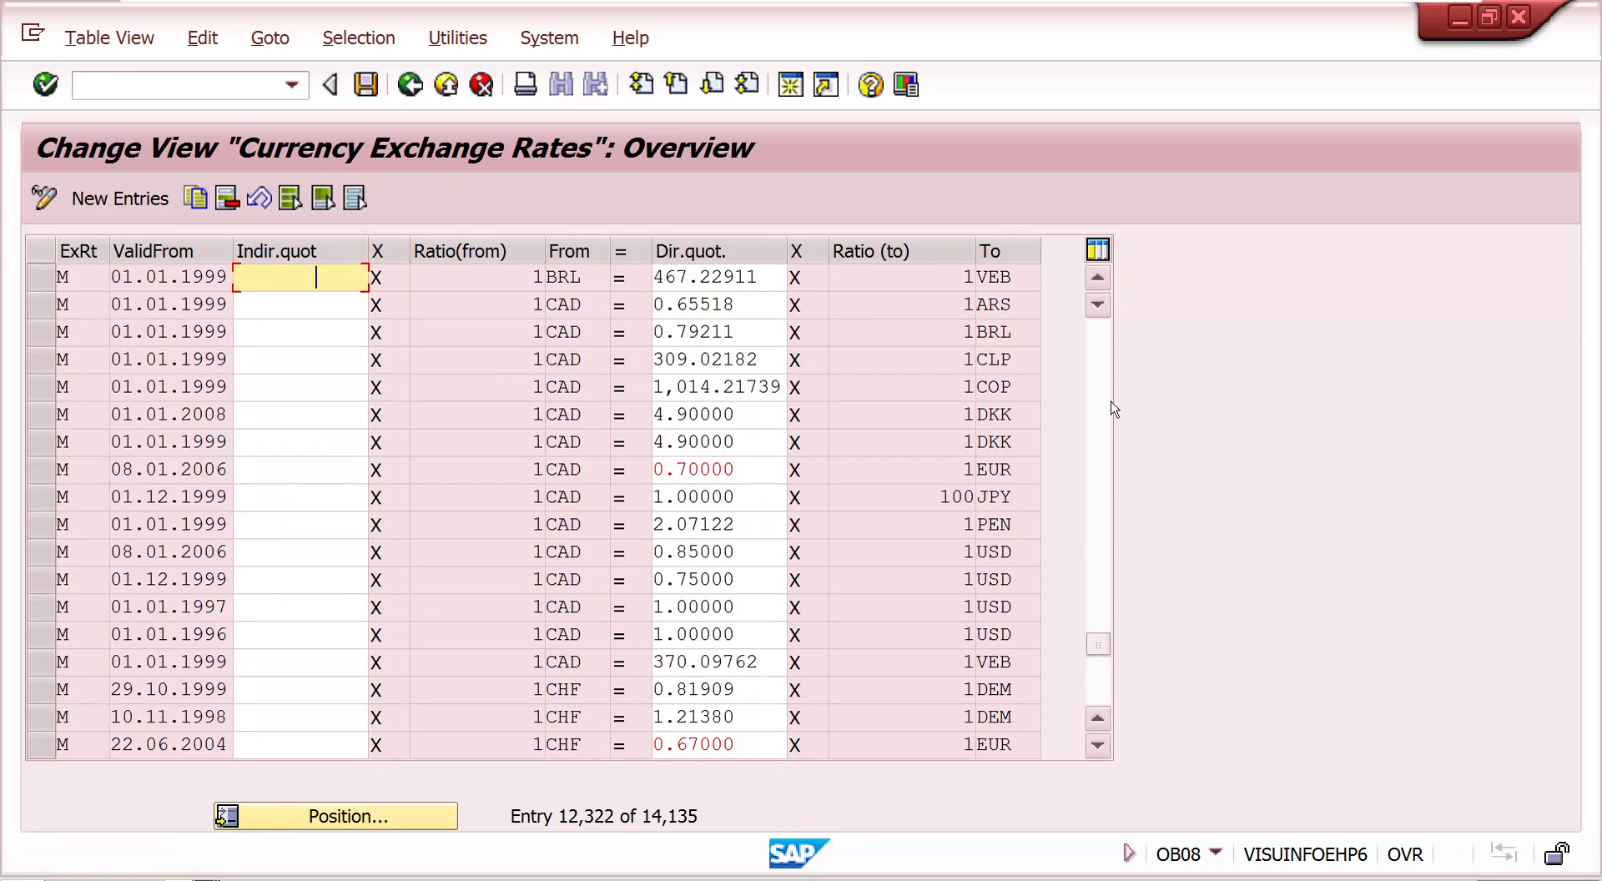
pyautogui.scroll(15, 1114, 409)
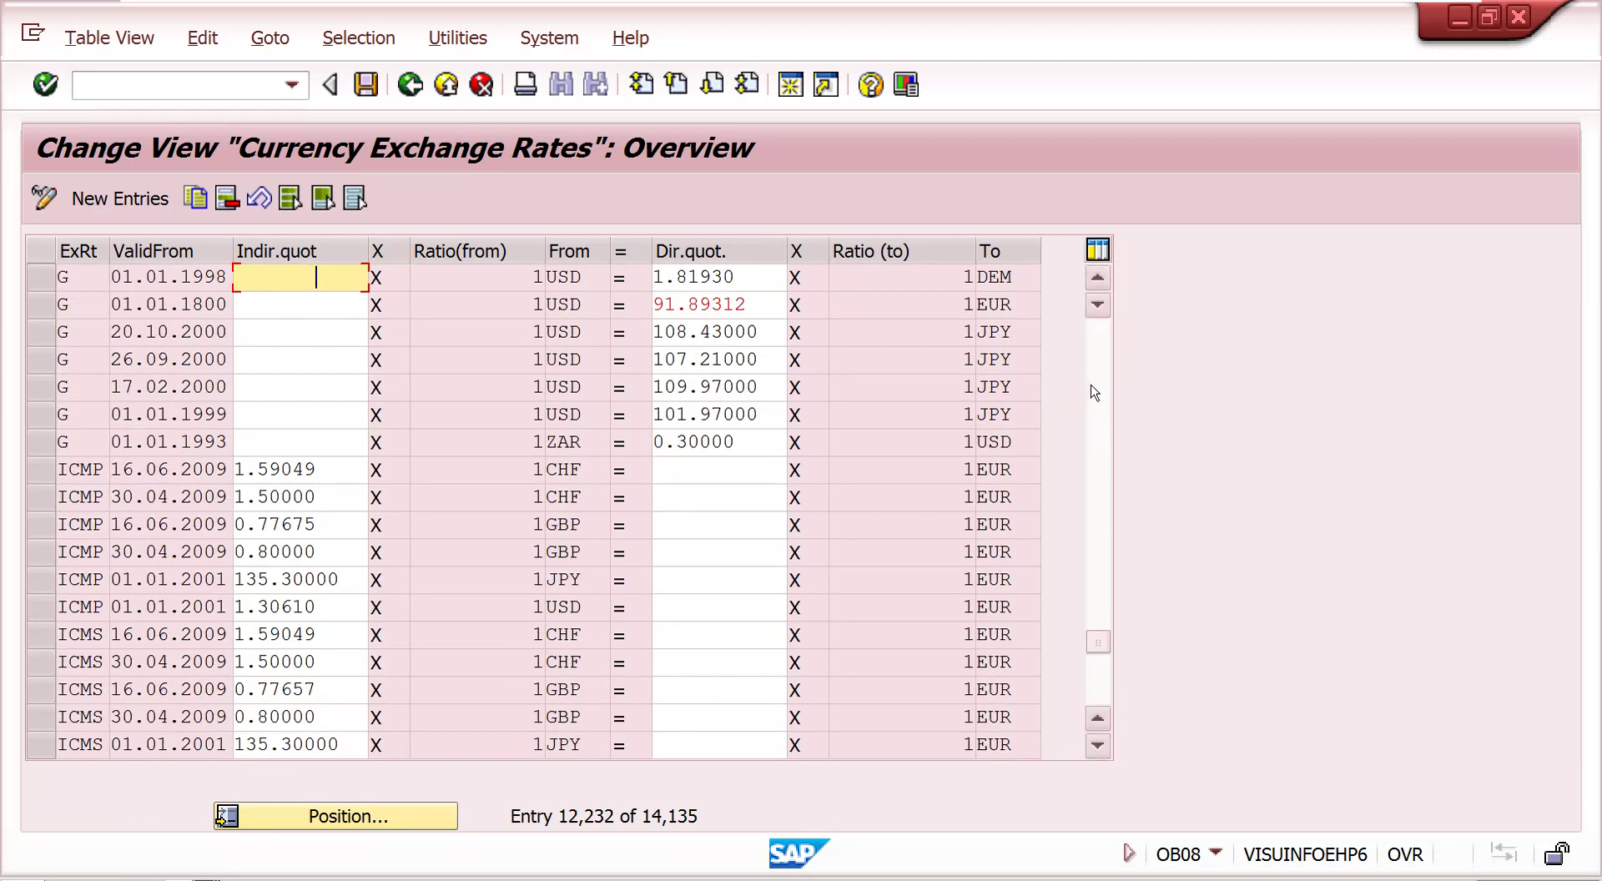
pyautogui.scroll(18, 1095, 392)
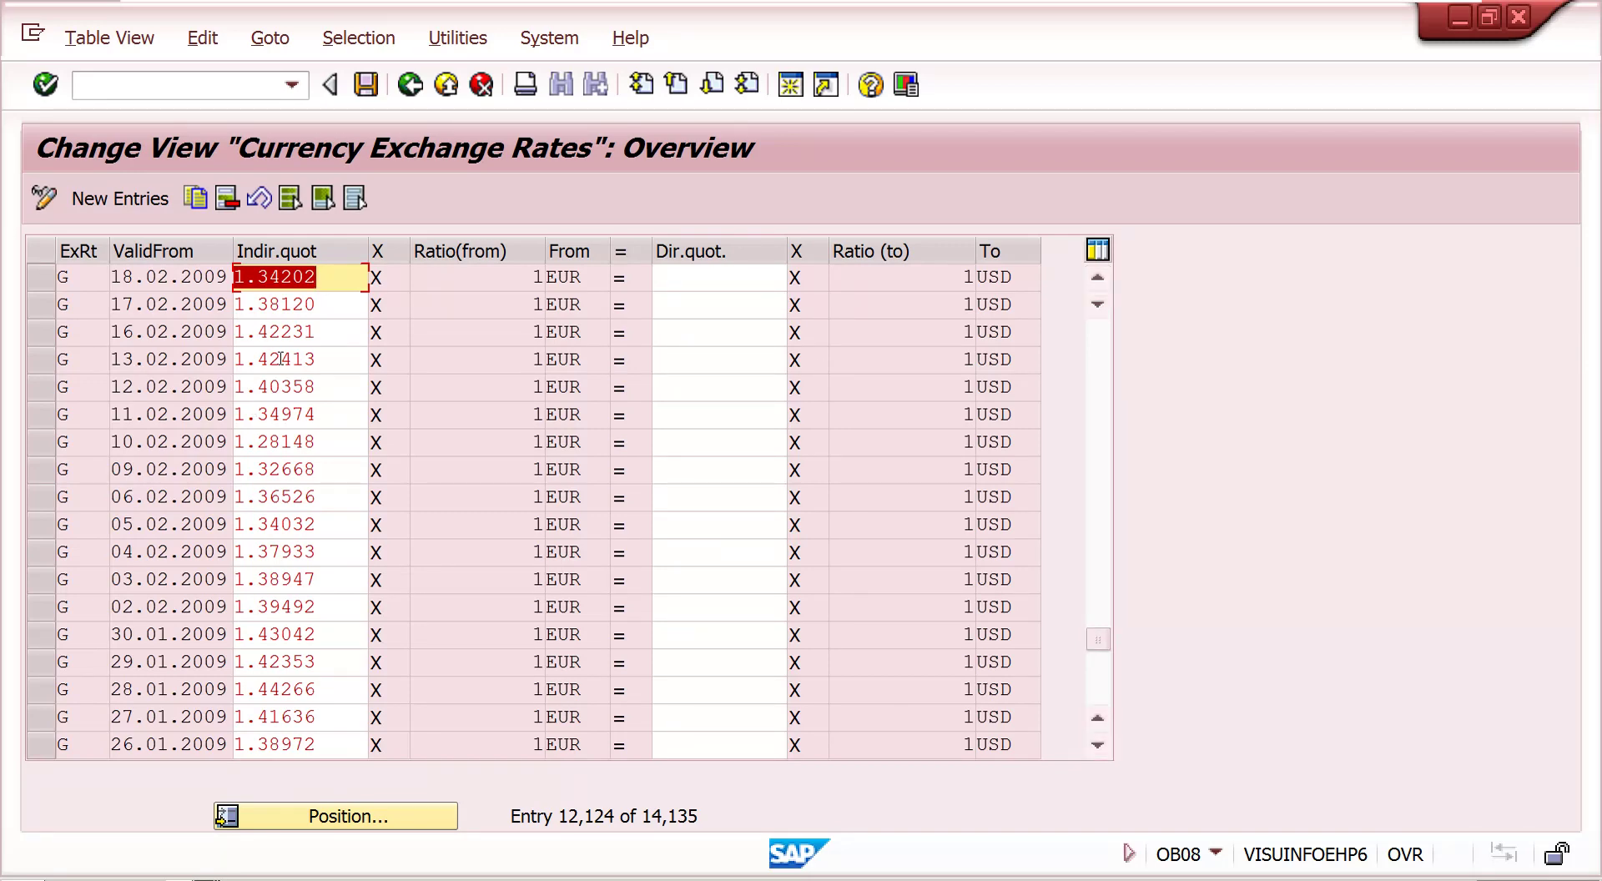
# Step: Position the exchange-rate list on rate type M from EUR to USD
pyautogui.click(368, 820)
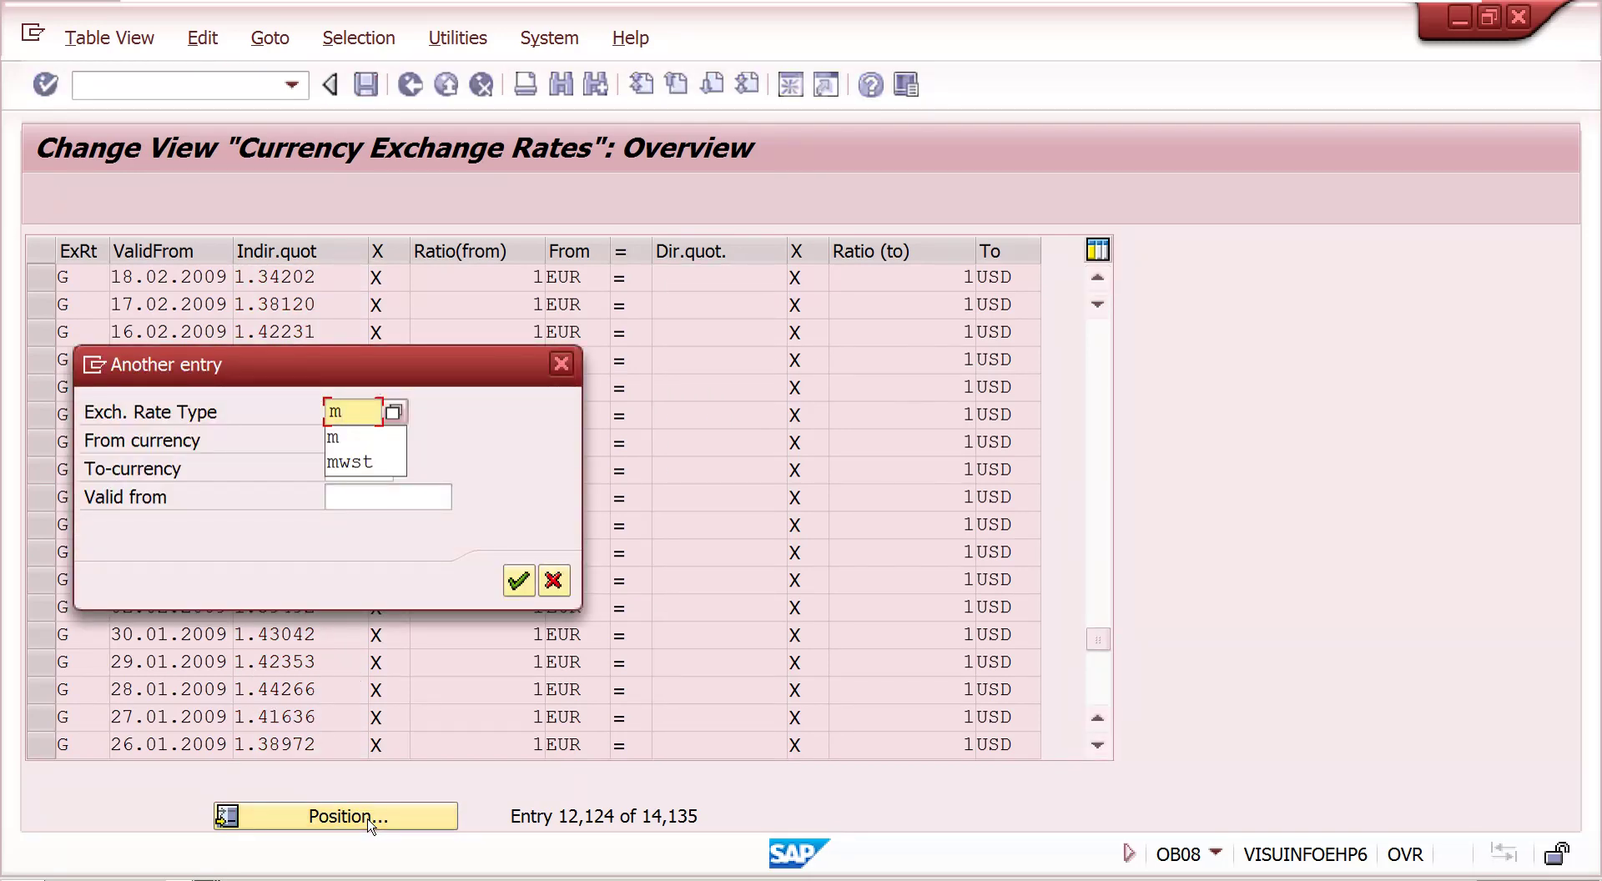
pyautogui.press('Tab')
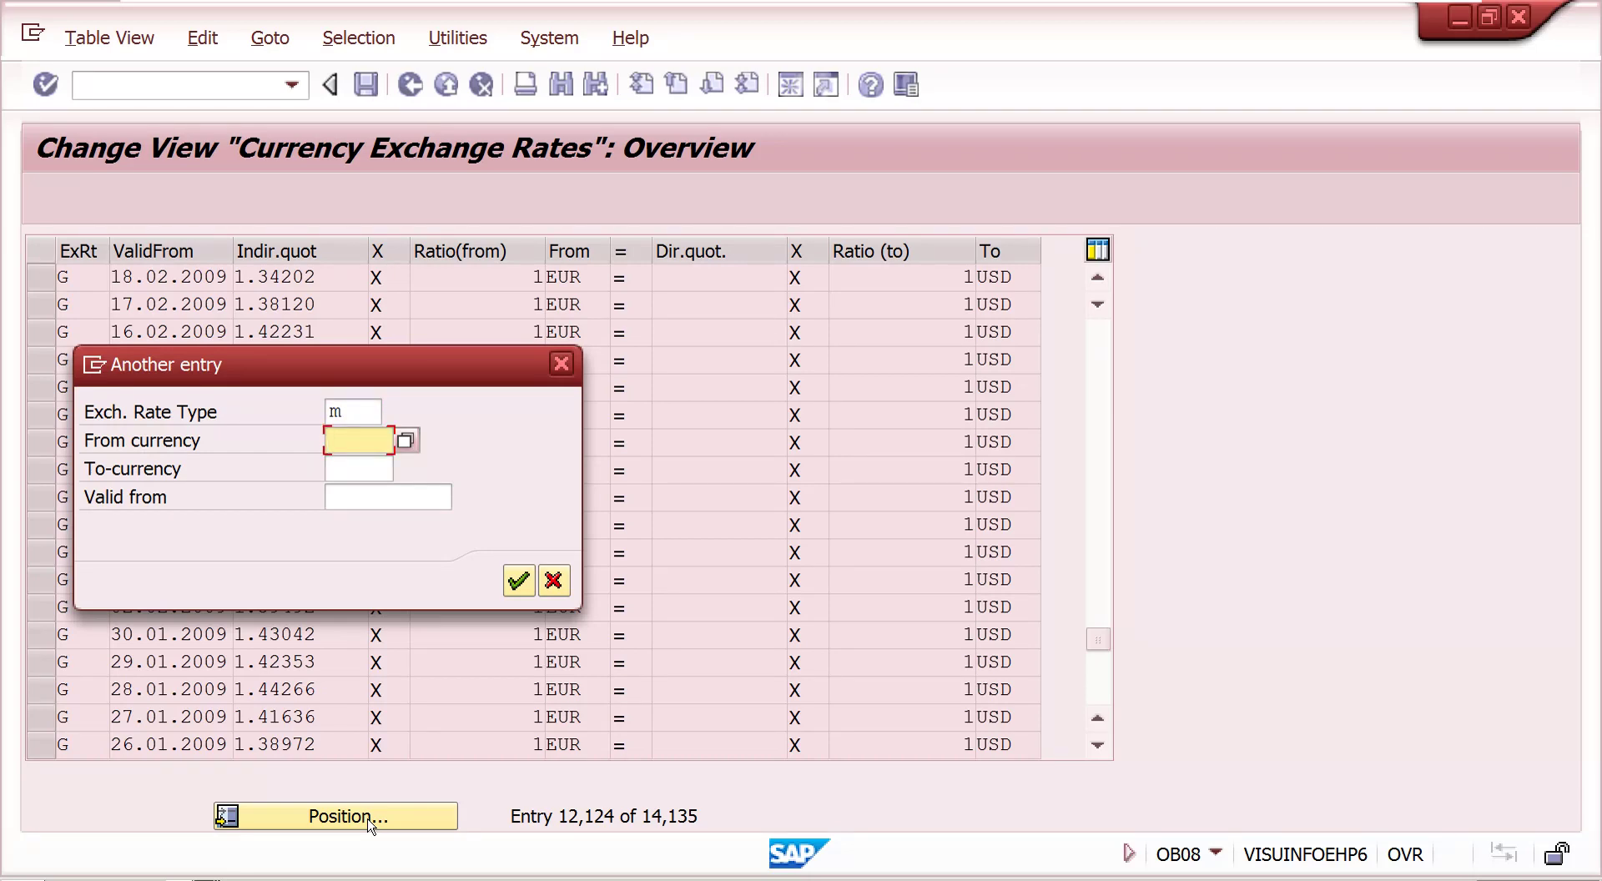
pyautogui.write('U')
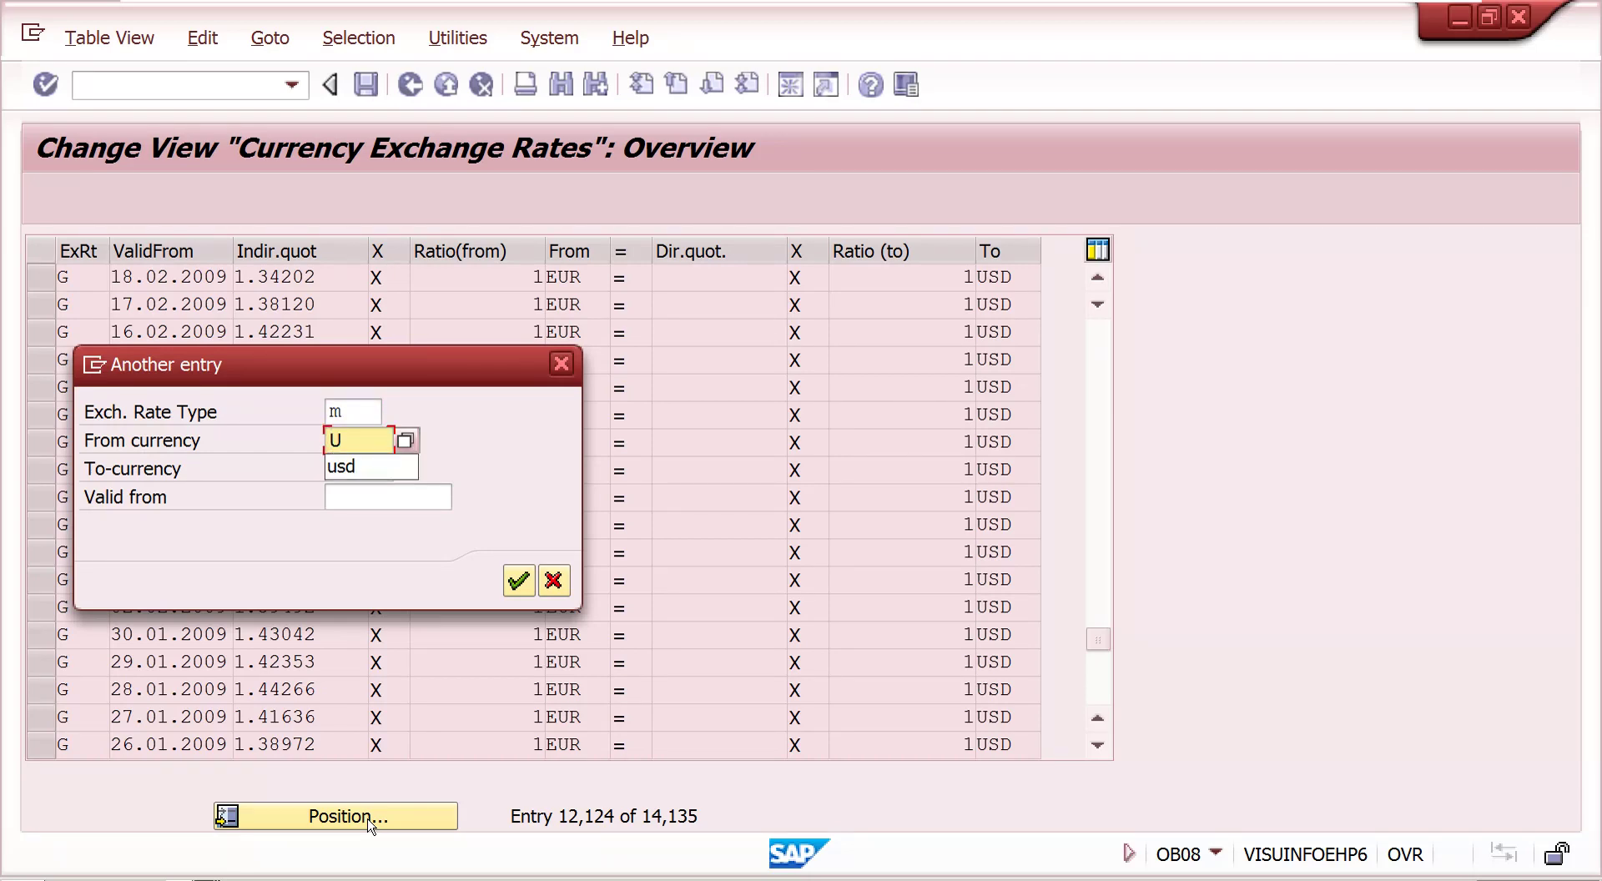
pyautogui.press('BackSpace')
pyautogui.write('EUR')
pyautogui.press('Tab')
pyautogui.write('usd')
pyautogui.press('Return')
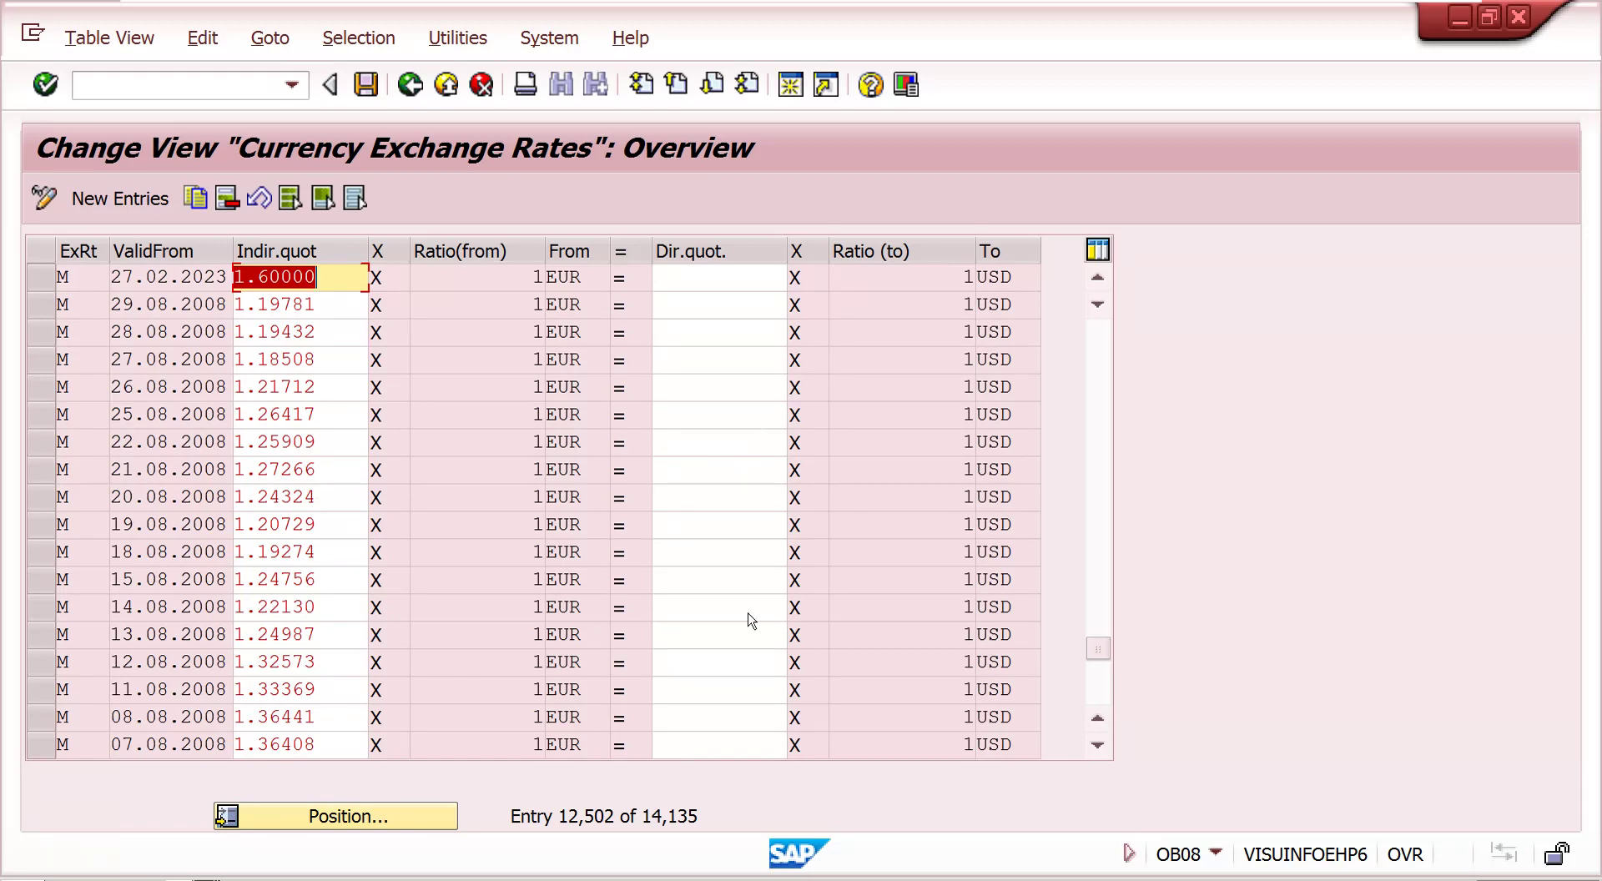
# Step: Page through the type M EUR-to-USD rates, then close OB08 to return to invoice 90039229
pyautogui.click(1097, 745)
pyautogui.click(1097, 744)
pyautogui.click(1097, 744)
pyautogui.click(1097, 744)
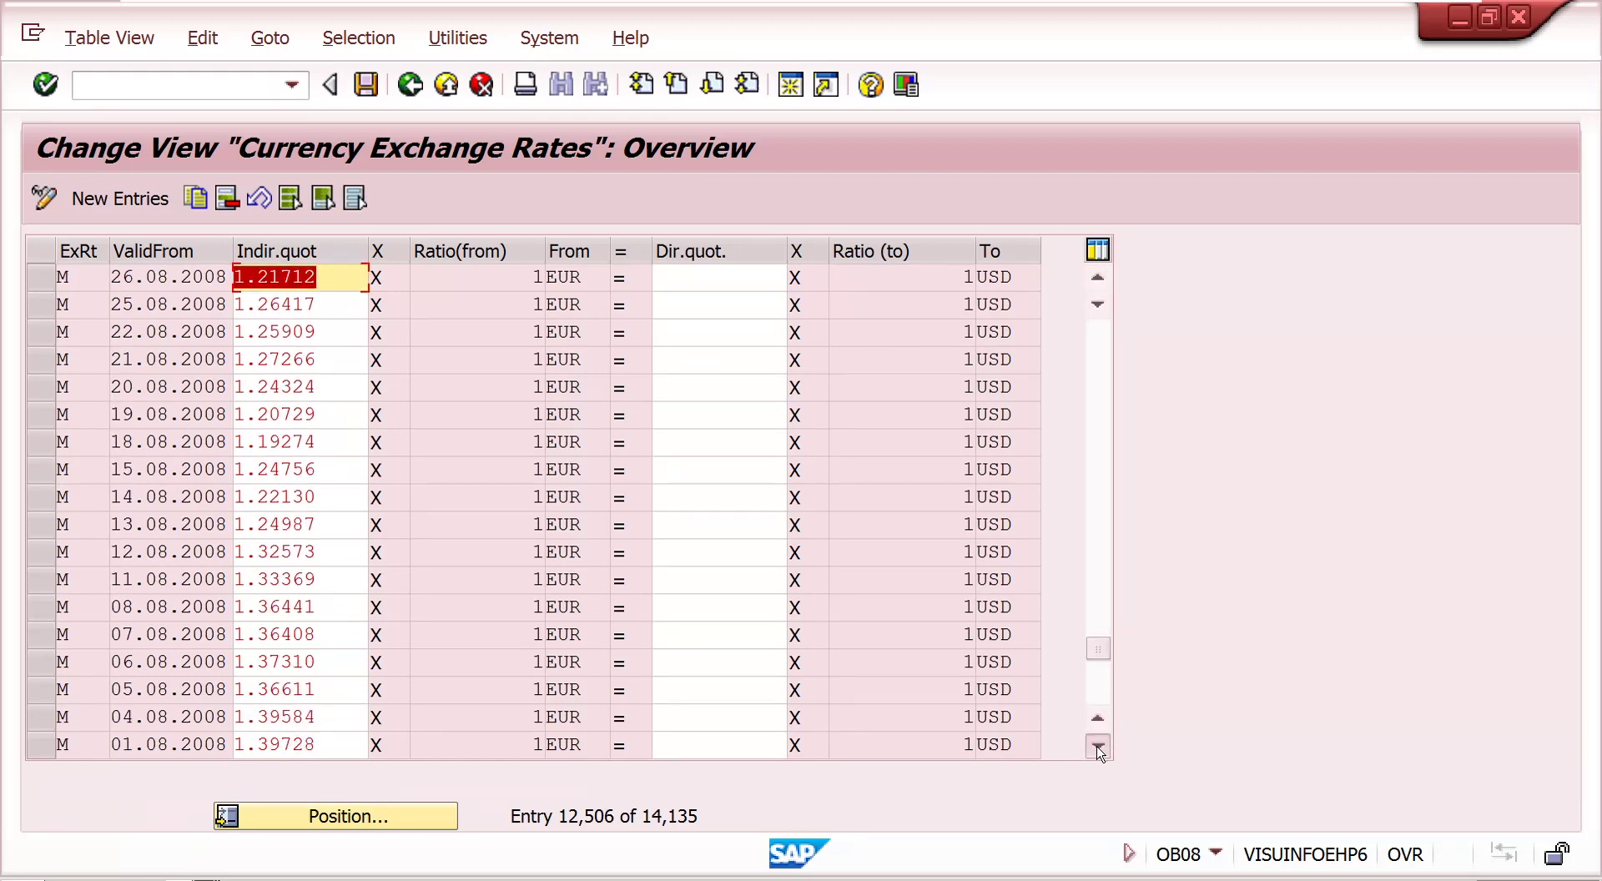
pyautogui.click(1097, 744)
pyautogui.click(1097, 744)
pyautogui.click(1097, 744)
pyautogui.click(1097, 744)
pyautogui.click(1097, 744)
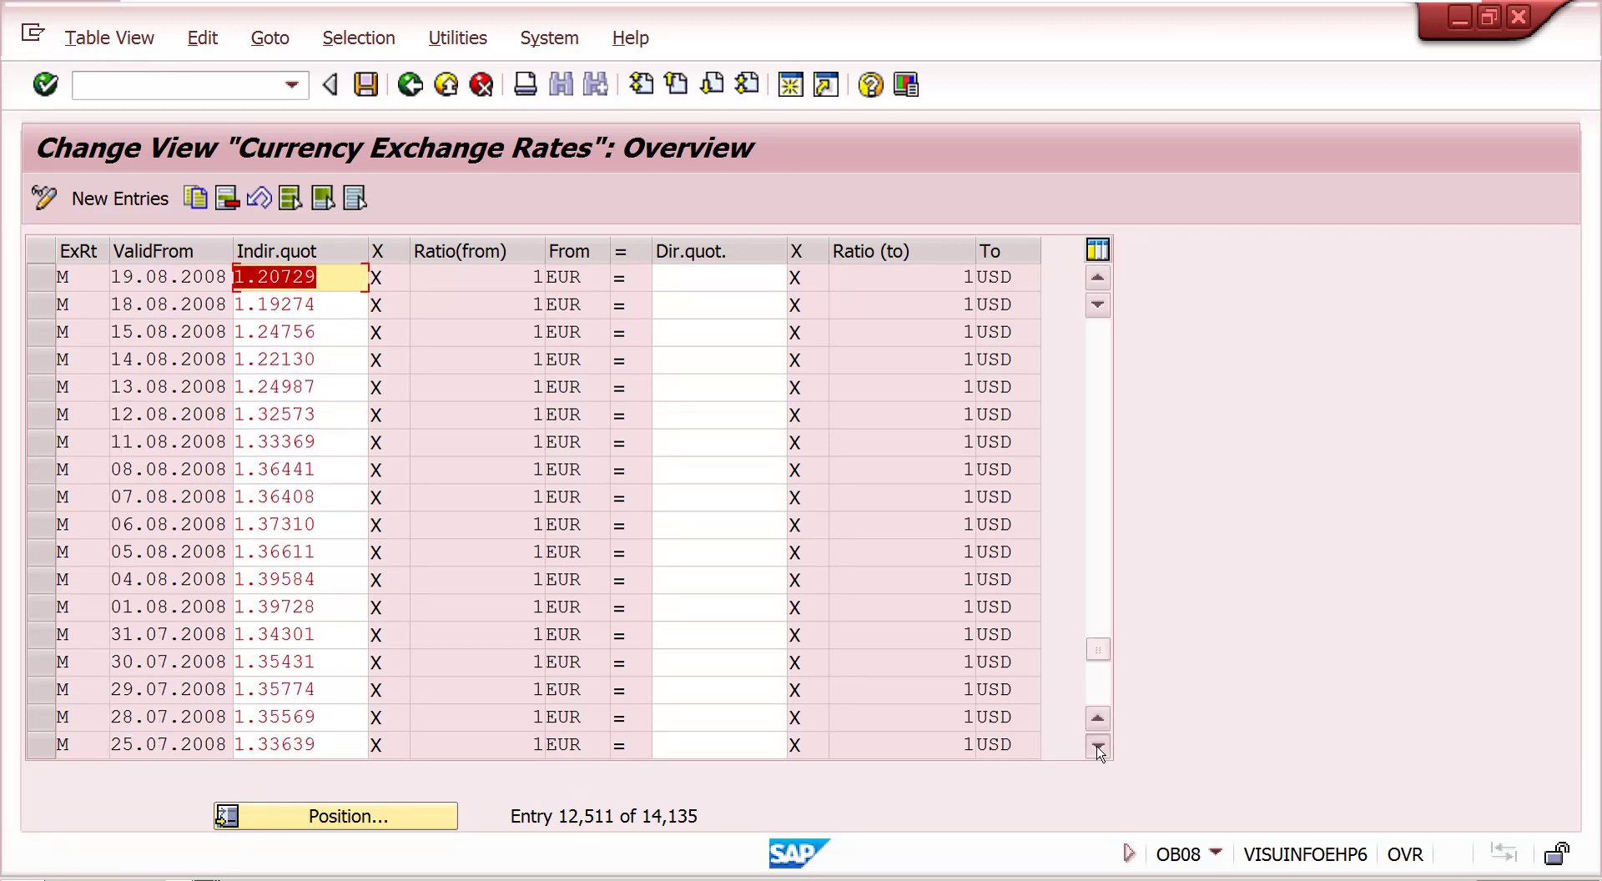
pyautogui.click(1097, 744)
pyautogui.click(1097, 744)
pyautogui.click(1098, 744)
pyautogui.click(1097, 745)
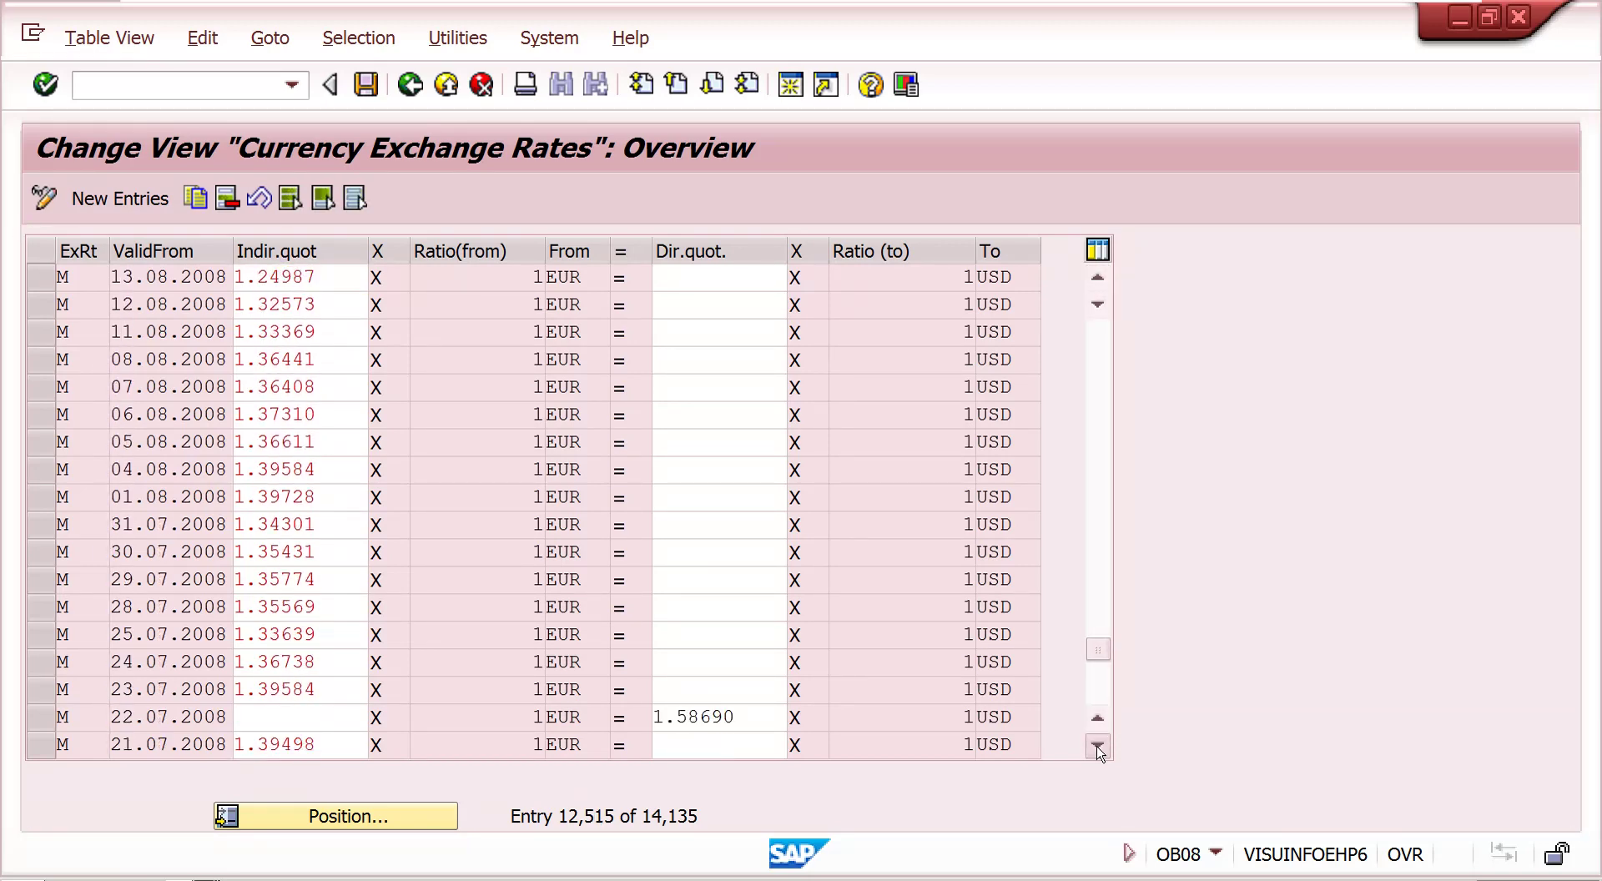
pyautogui.click(1097, 744)
pyautogui.click(1097, 744)
pyautogui.click(1097, 744)
pyautogui.click(1097, 744)
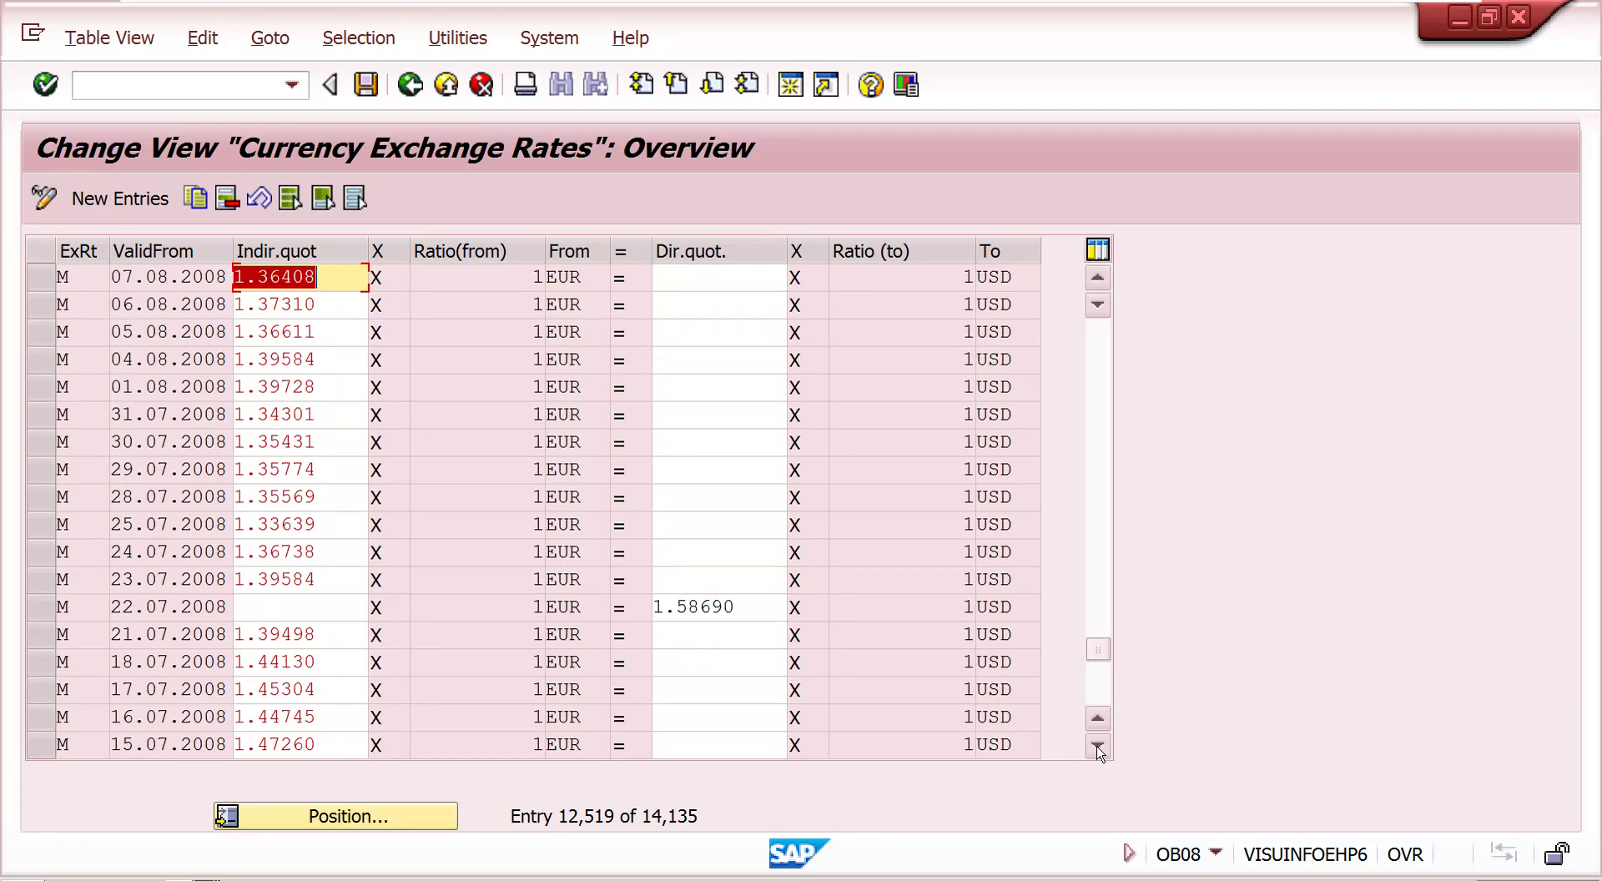
pyautogui.click(1097, 744)
pyautogui.click(1097, 745)
pyautogui.click(1097, 744)
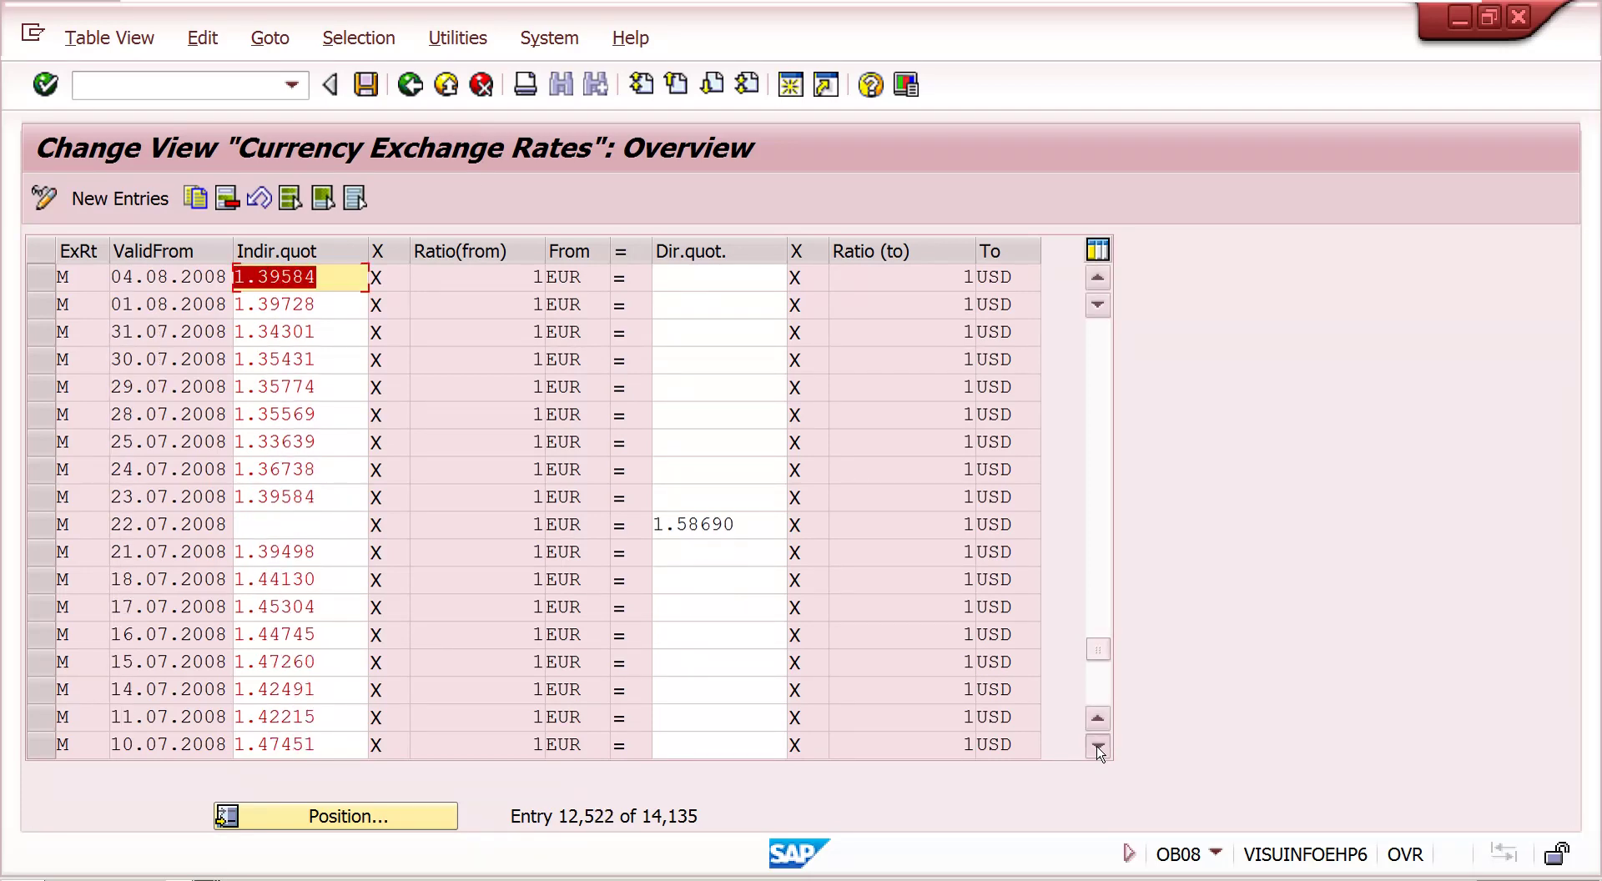
pyautogui.click(1097, 744)
pyautogui.click(1098, 744)
pyautogui.click(1097, 745)
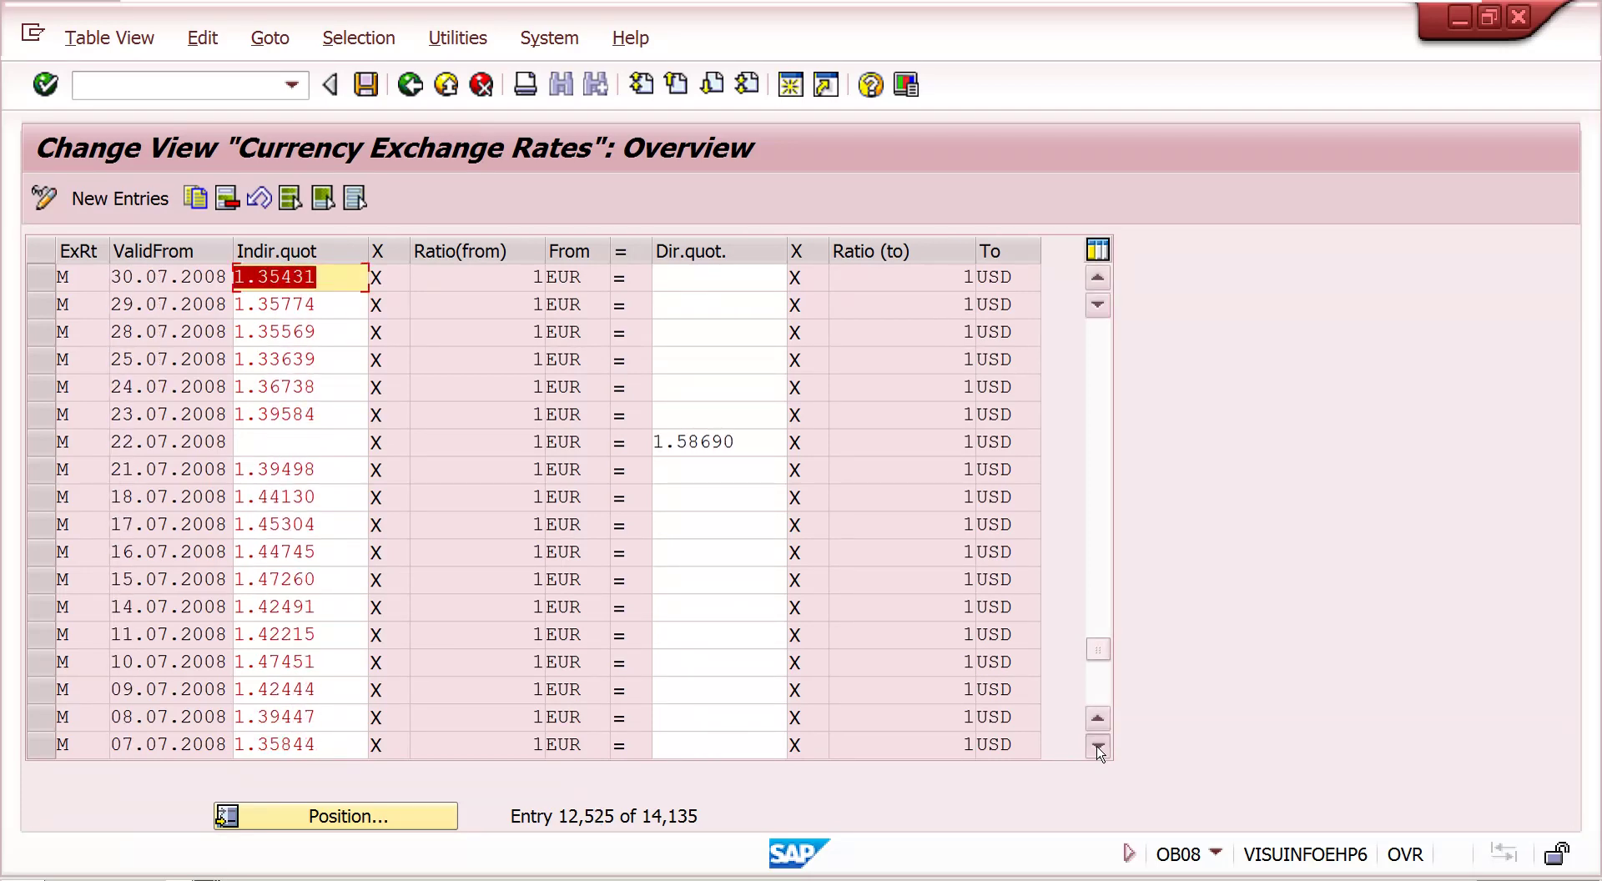
pyautogui.click(1098, 744)
pyautogui.click(1097, 745)
pyautogui.click(1097, 744)
pyautogui.click(1097, 744)
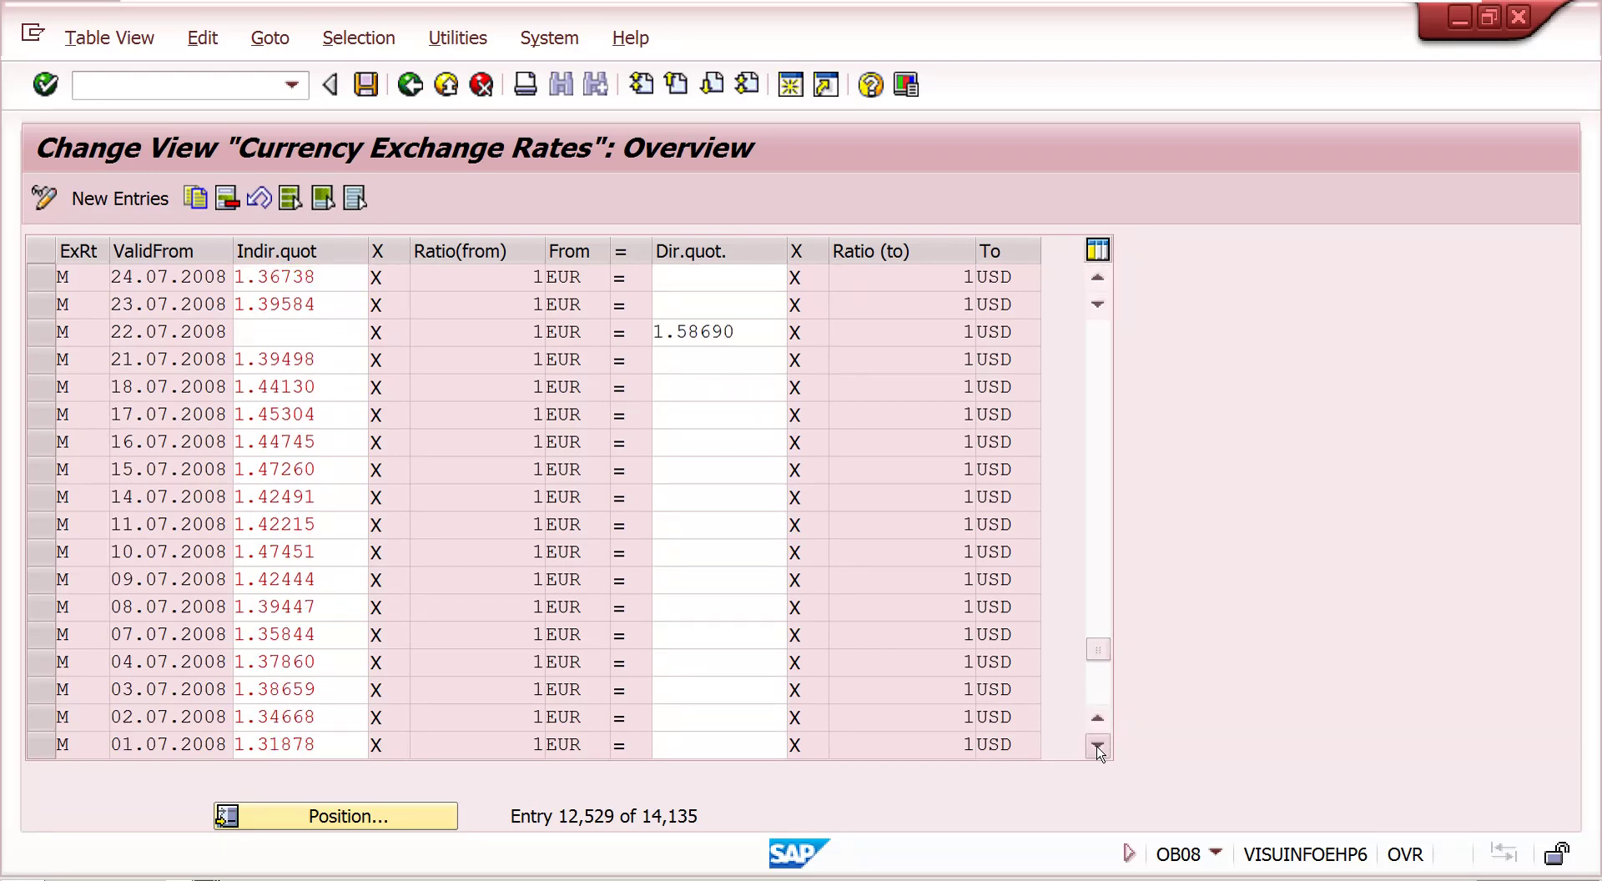
pyautogui.click(1097, 744)
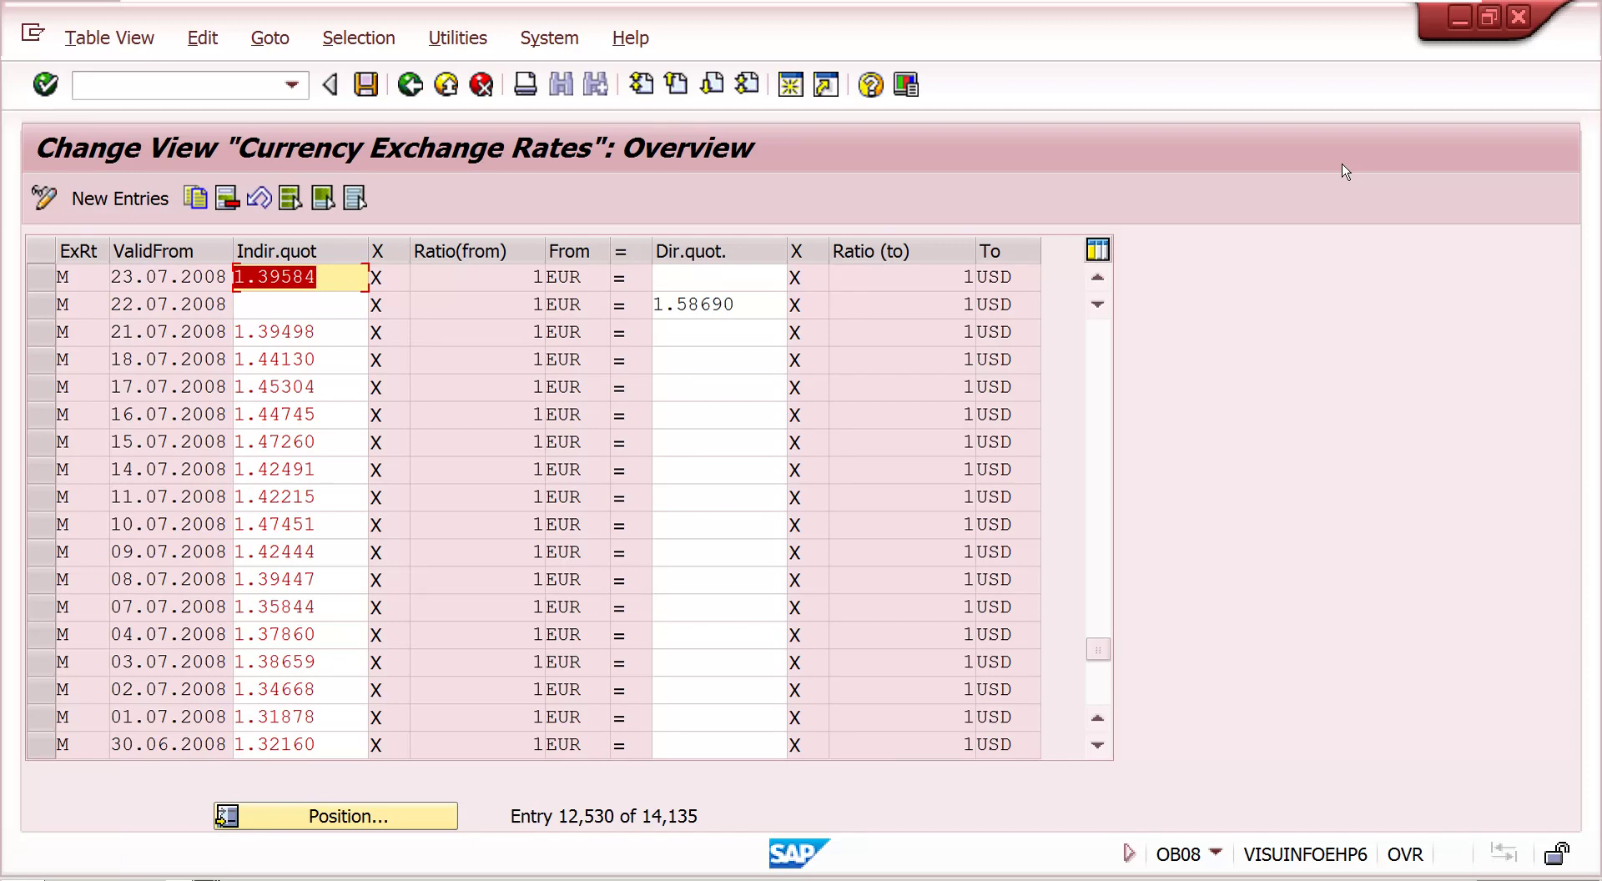
pyautogui.click(1457, 16)
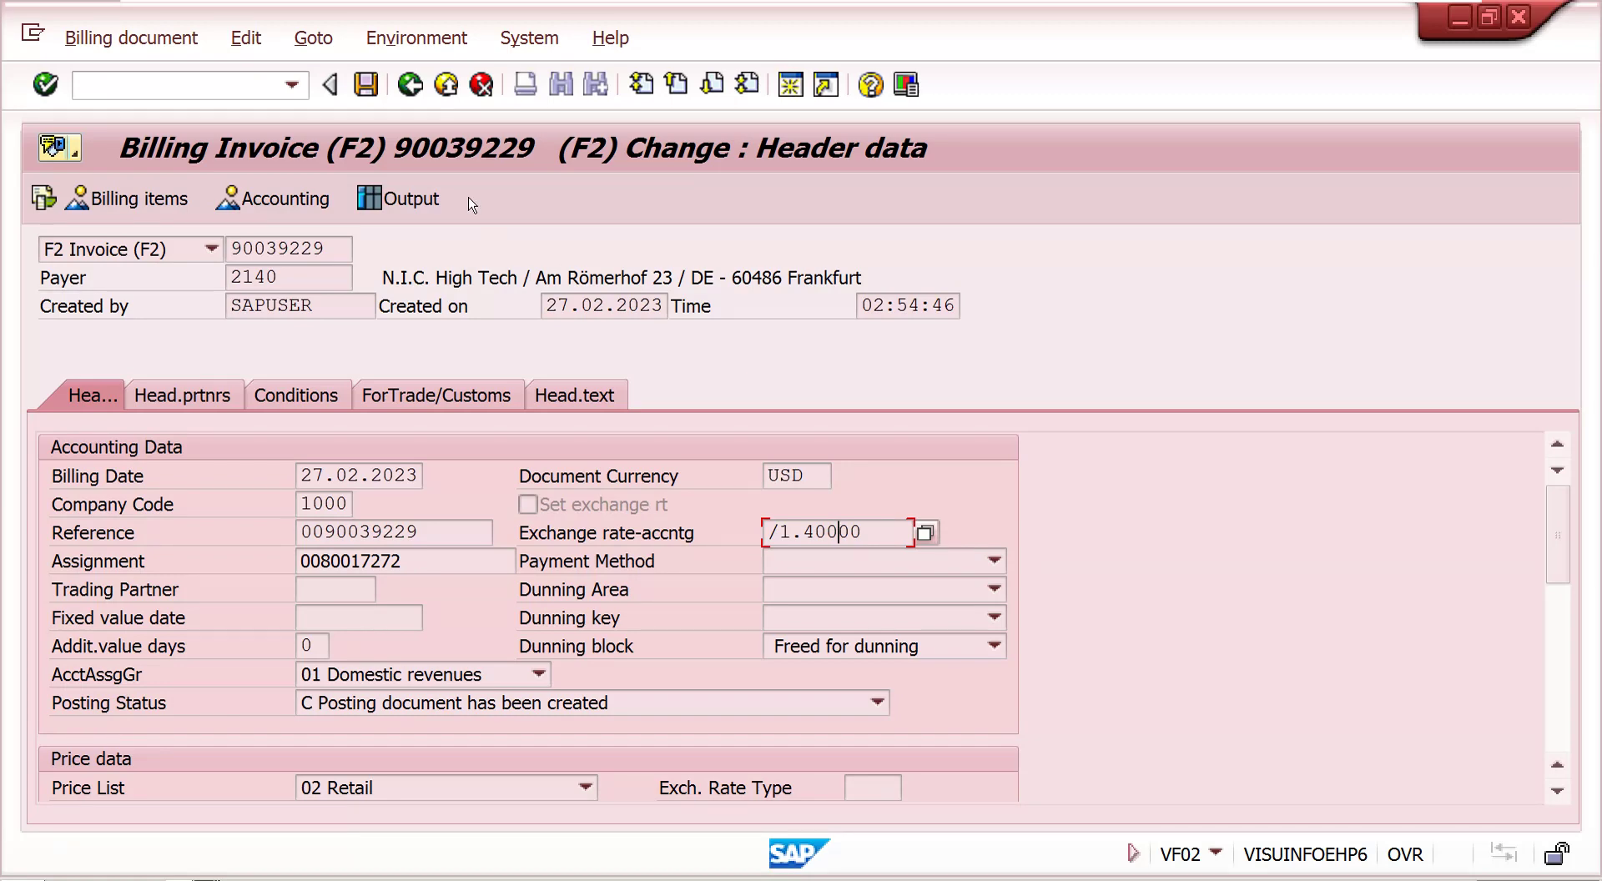
# Step: Go back to invoice 90039229's billing items and switch to the SAP Easy Access session
pyautogui.click(410, 84)
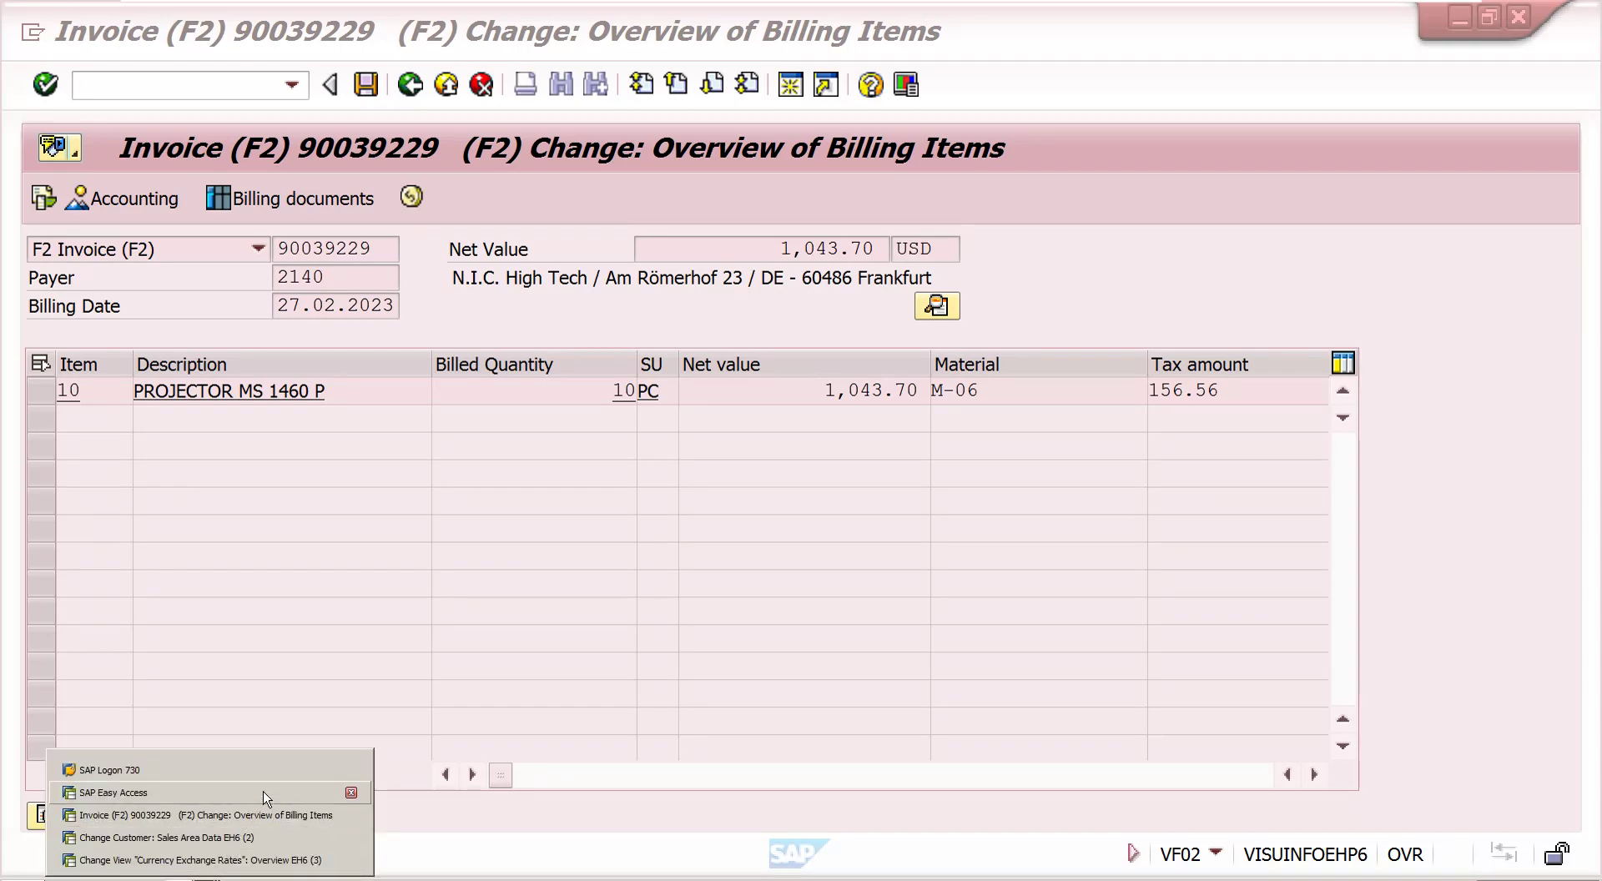
pyautogui.click(193, 812)
# Step: In SE16N, set selection criteria: exchange rate type M, from currency EUR, to currency USD
pyautogui.write('se')
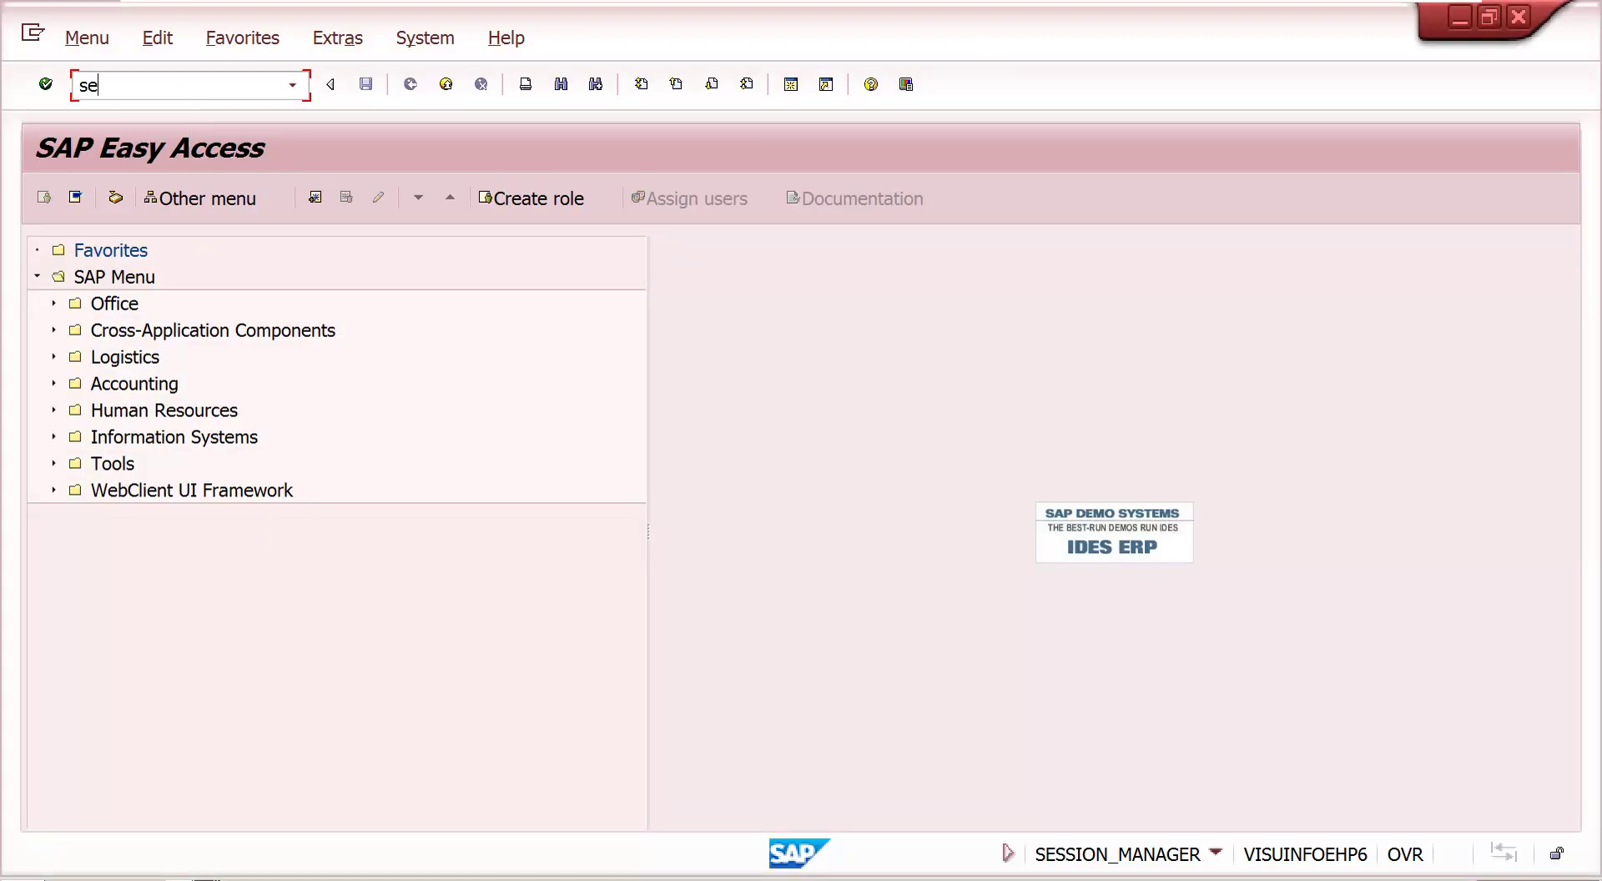
pyautogui.write('16n')
pyautogui.press('Return')
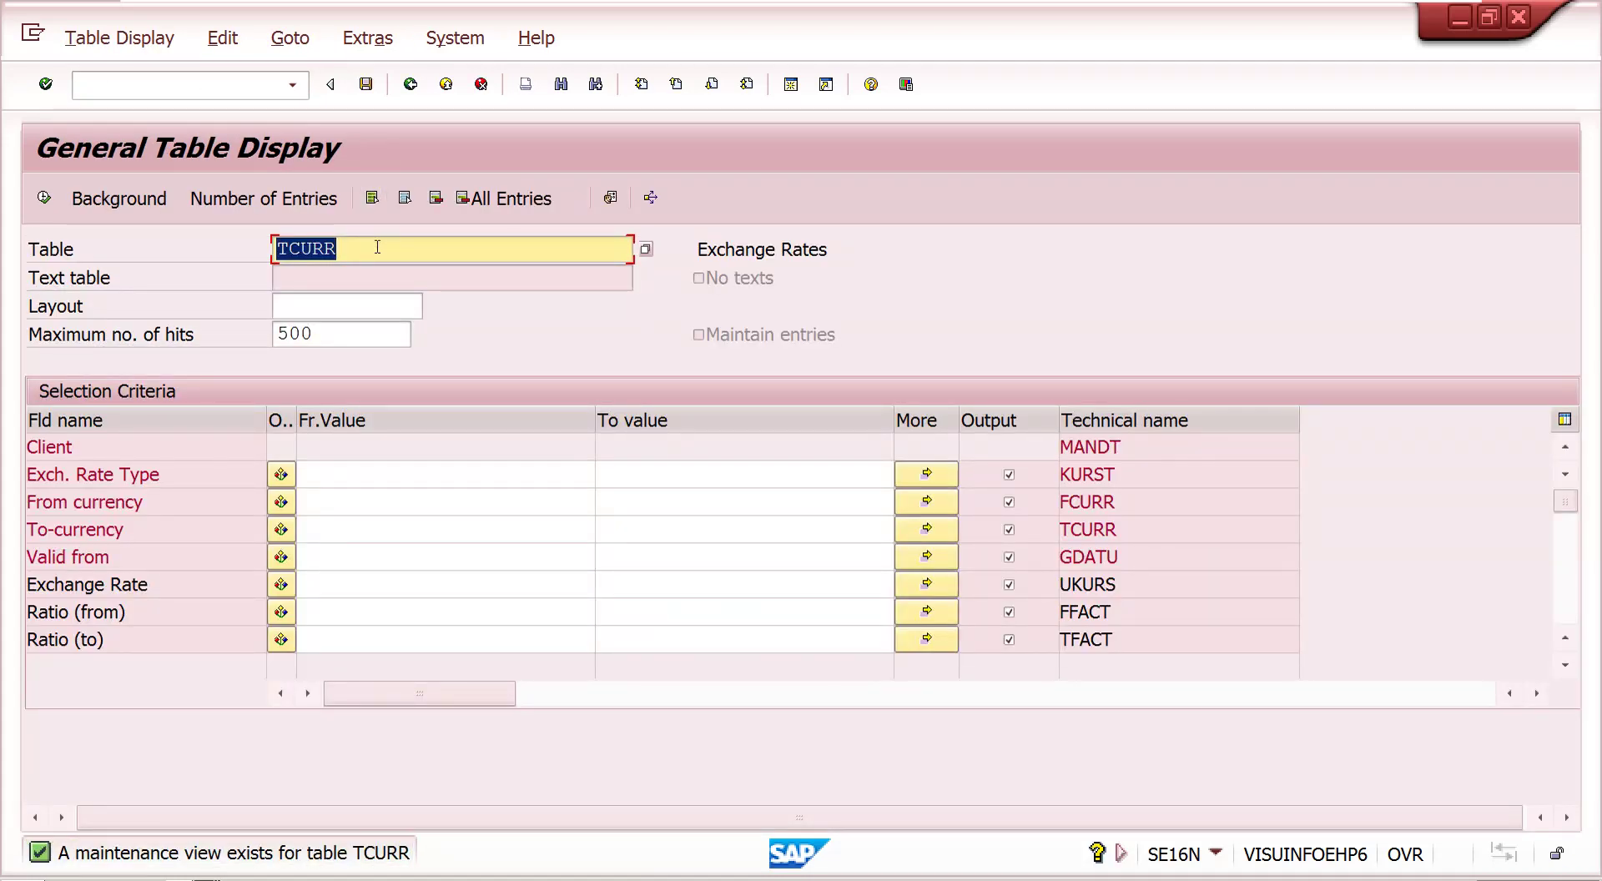
pyautogui.press('Delete')
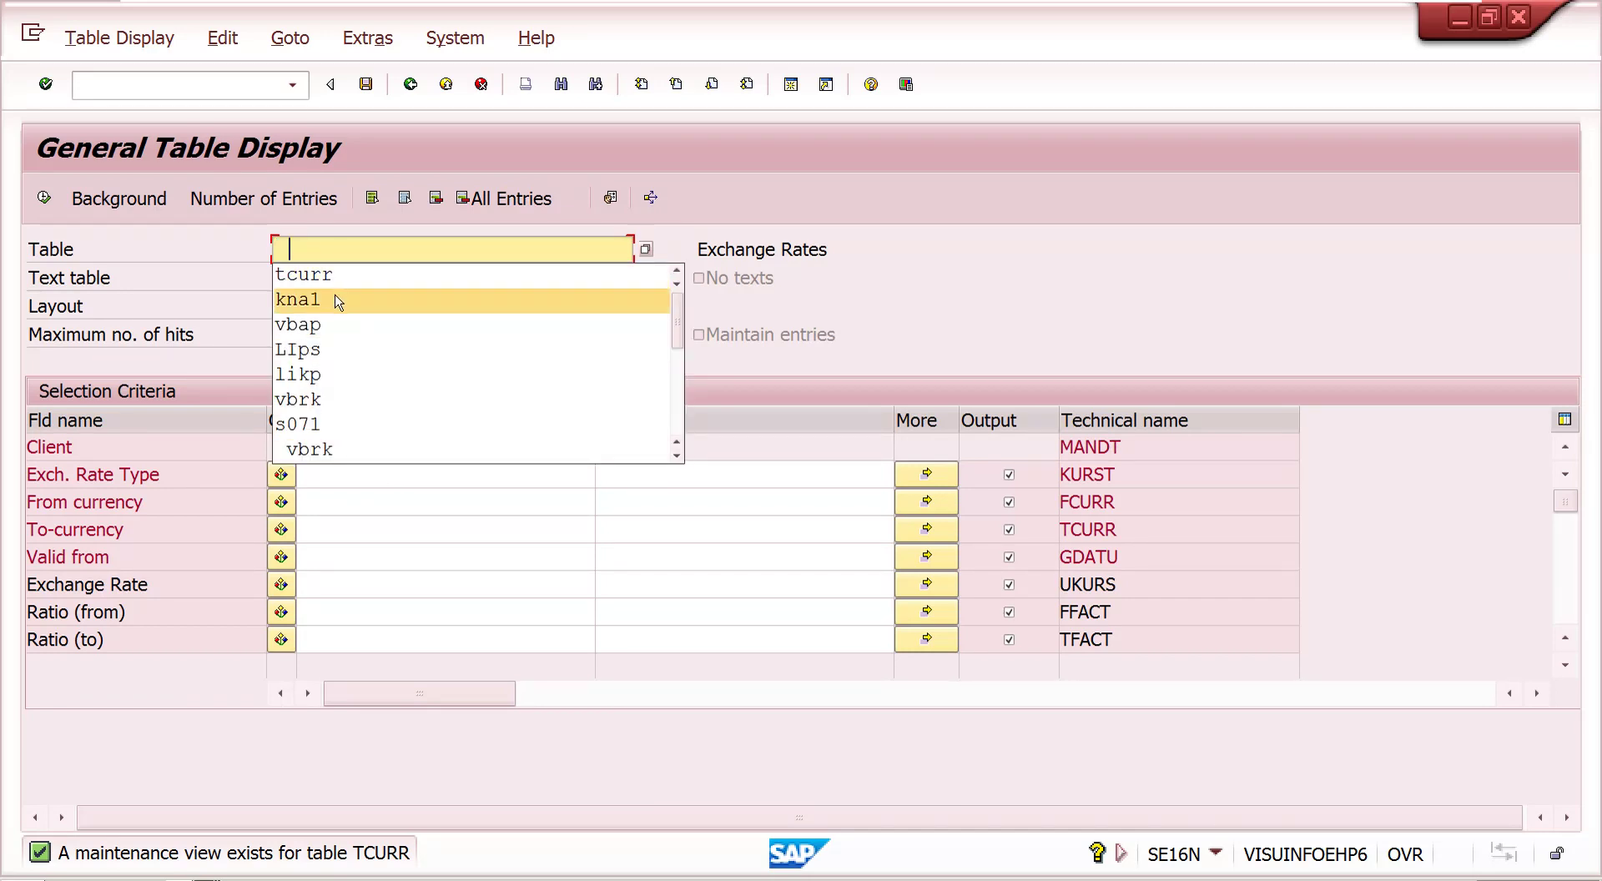
pyautogui.click(375, 527)
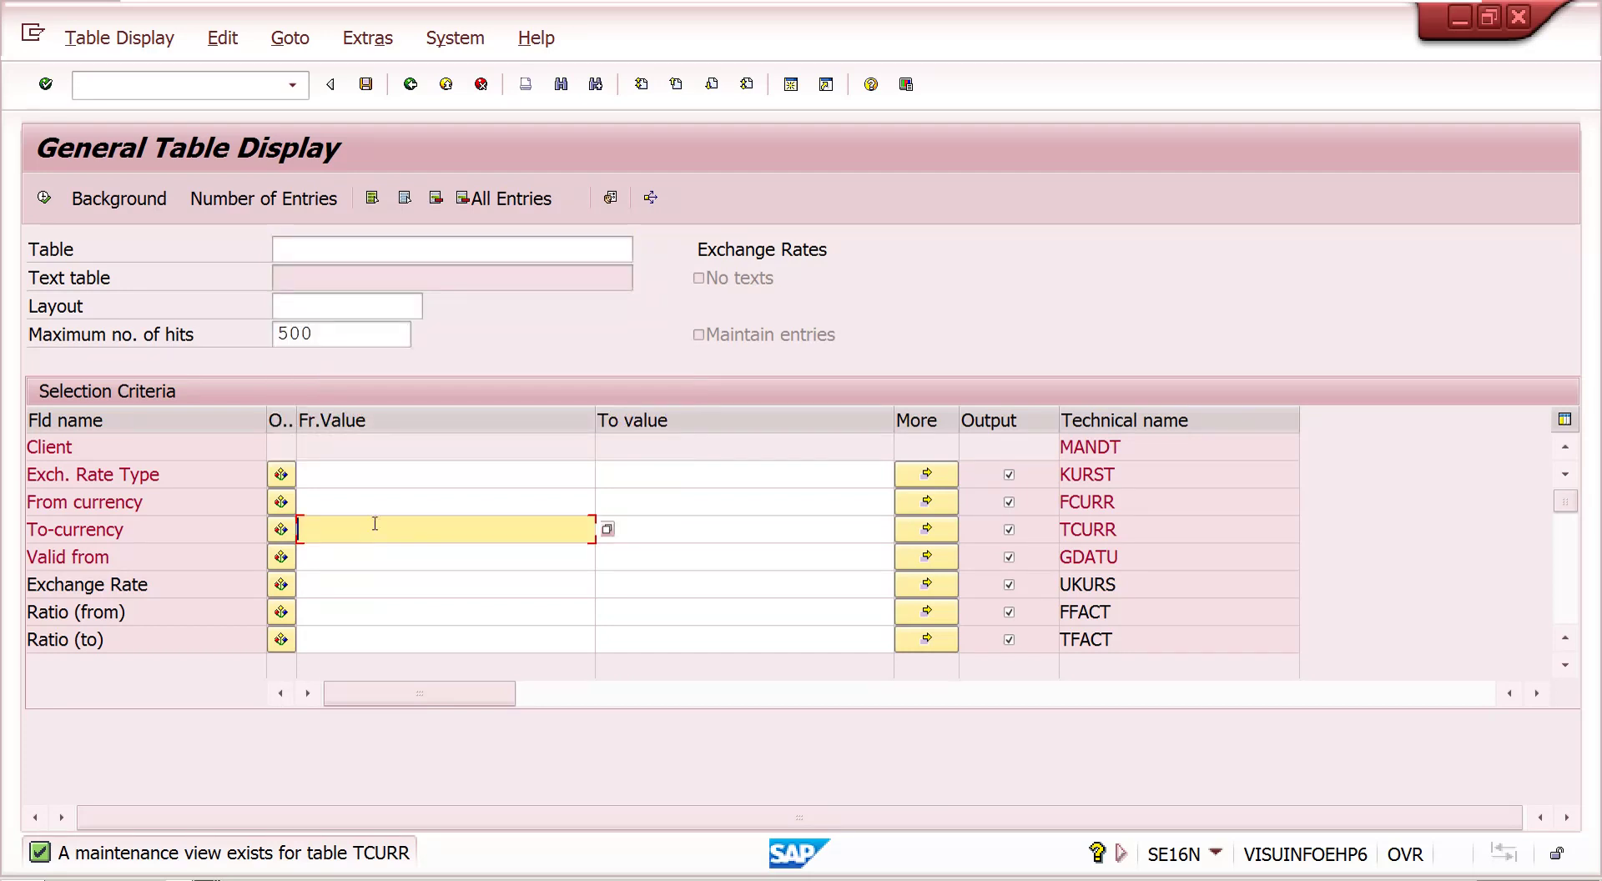
pyautogui.click(388, 473)
pyautogui.write('m')
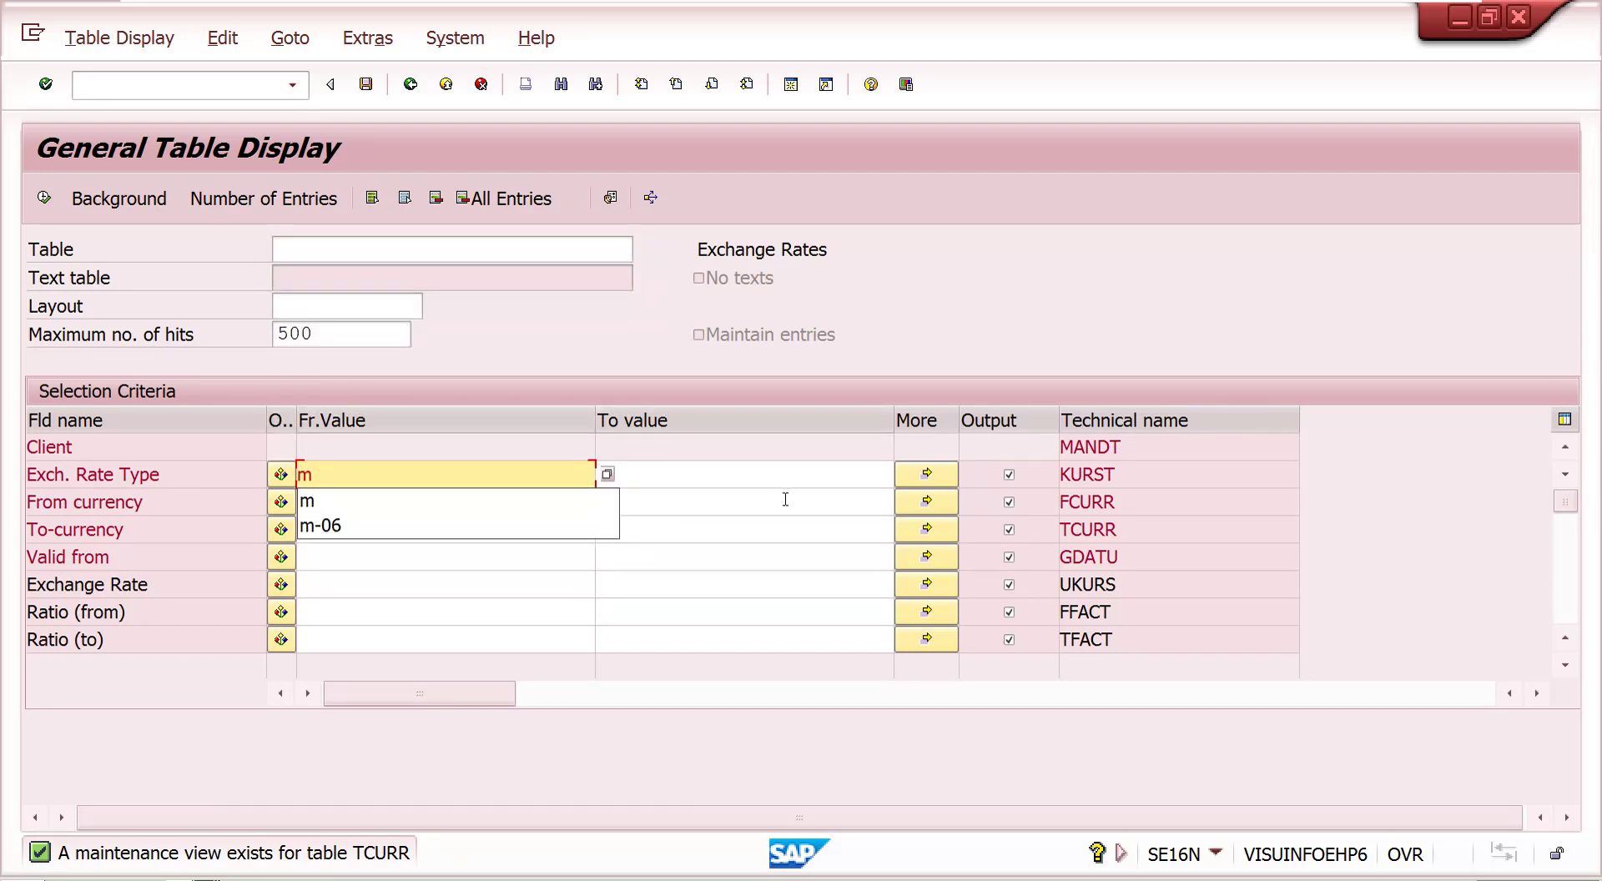
pyautogui.click(784, 499)
pyautogui.click(334, 498)
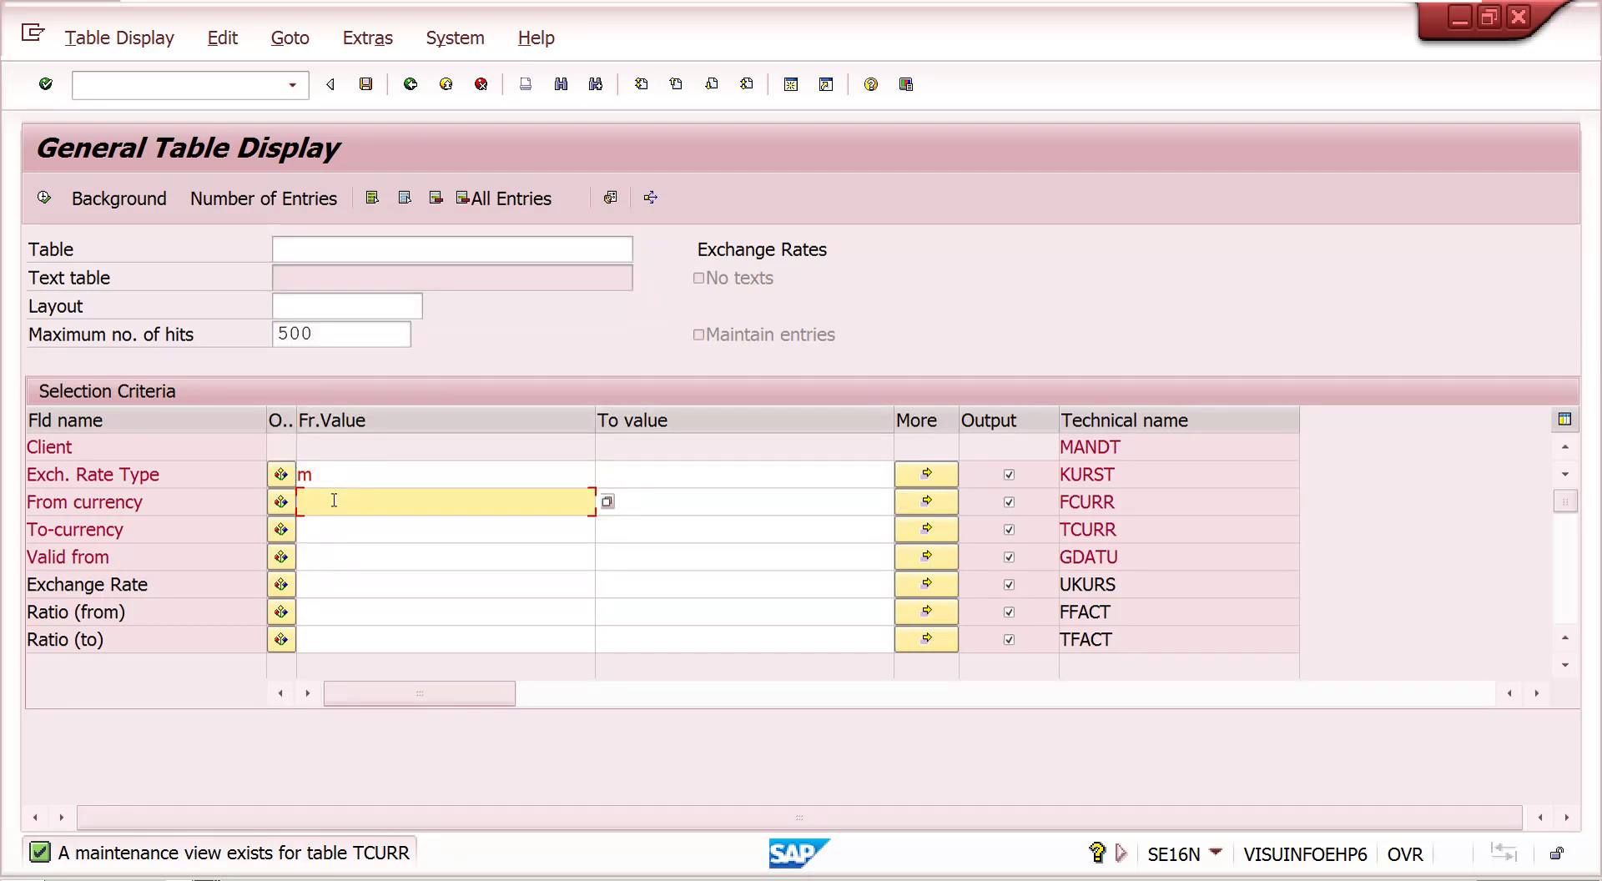
pyautogui.write('eur')
pyautogui.click(335, 527)
pyautogui.write('usd')
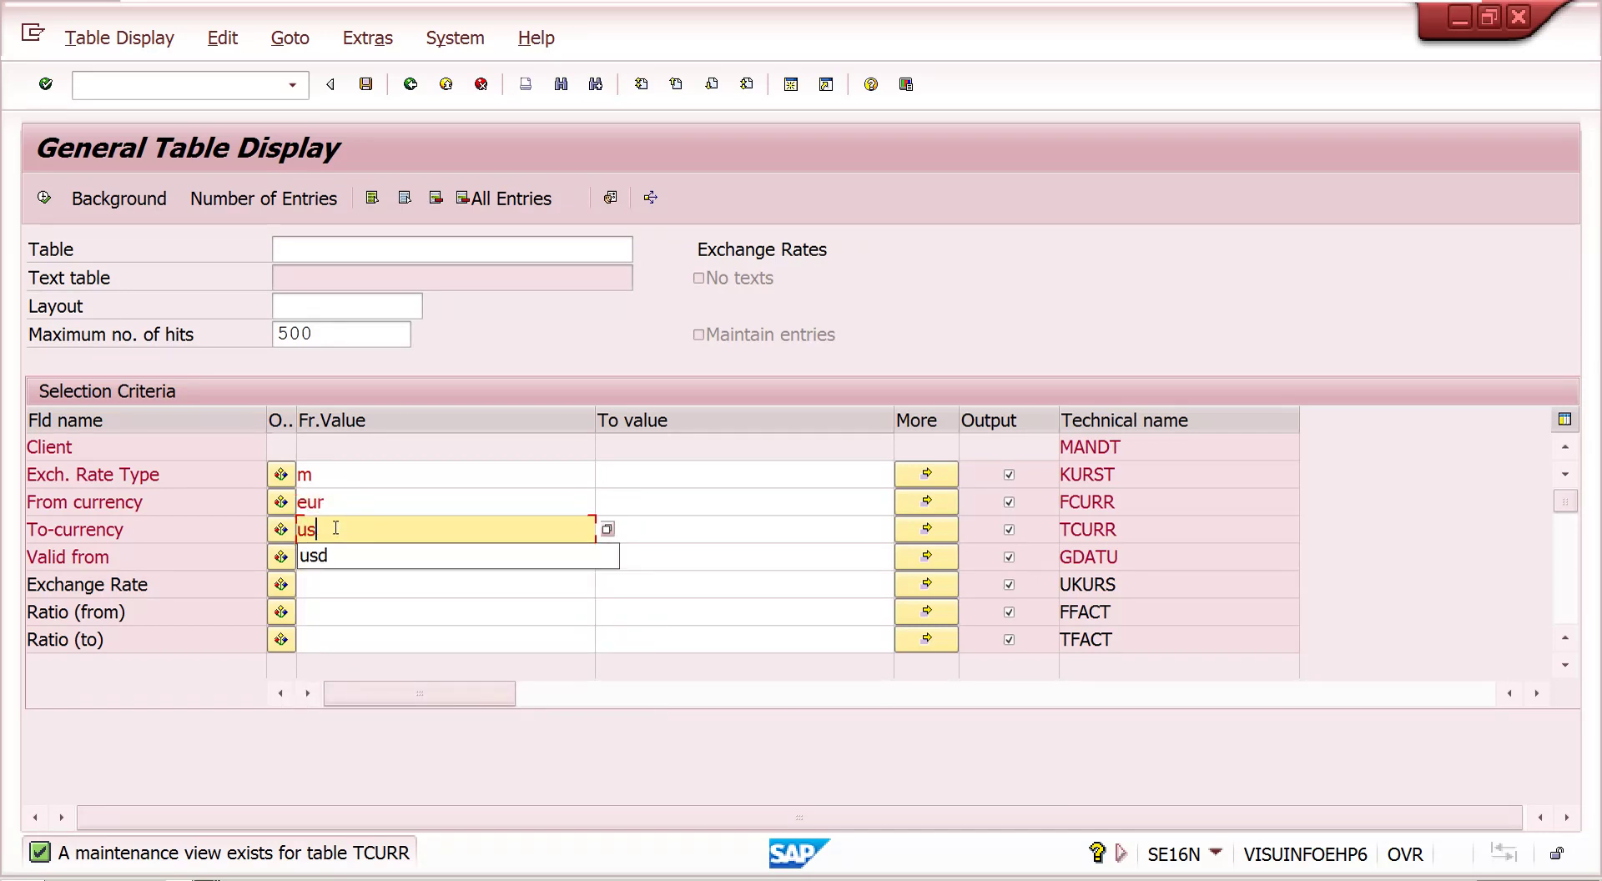
pyautogui.press('Return')
# Step: Choose table TCURR and execute, listing its 123 matching rate entries
pyautogui.click(284, 250)
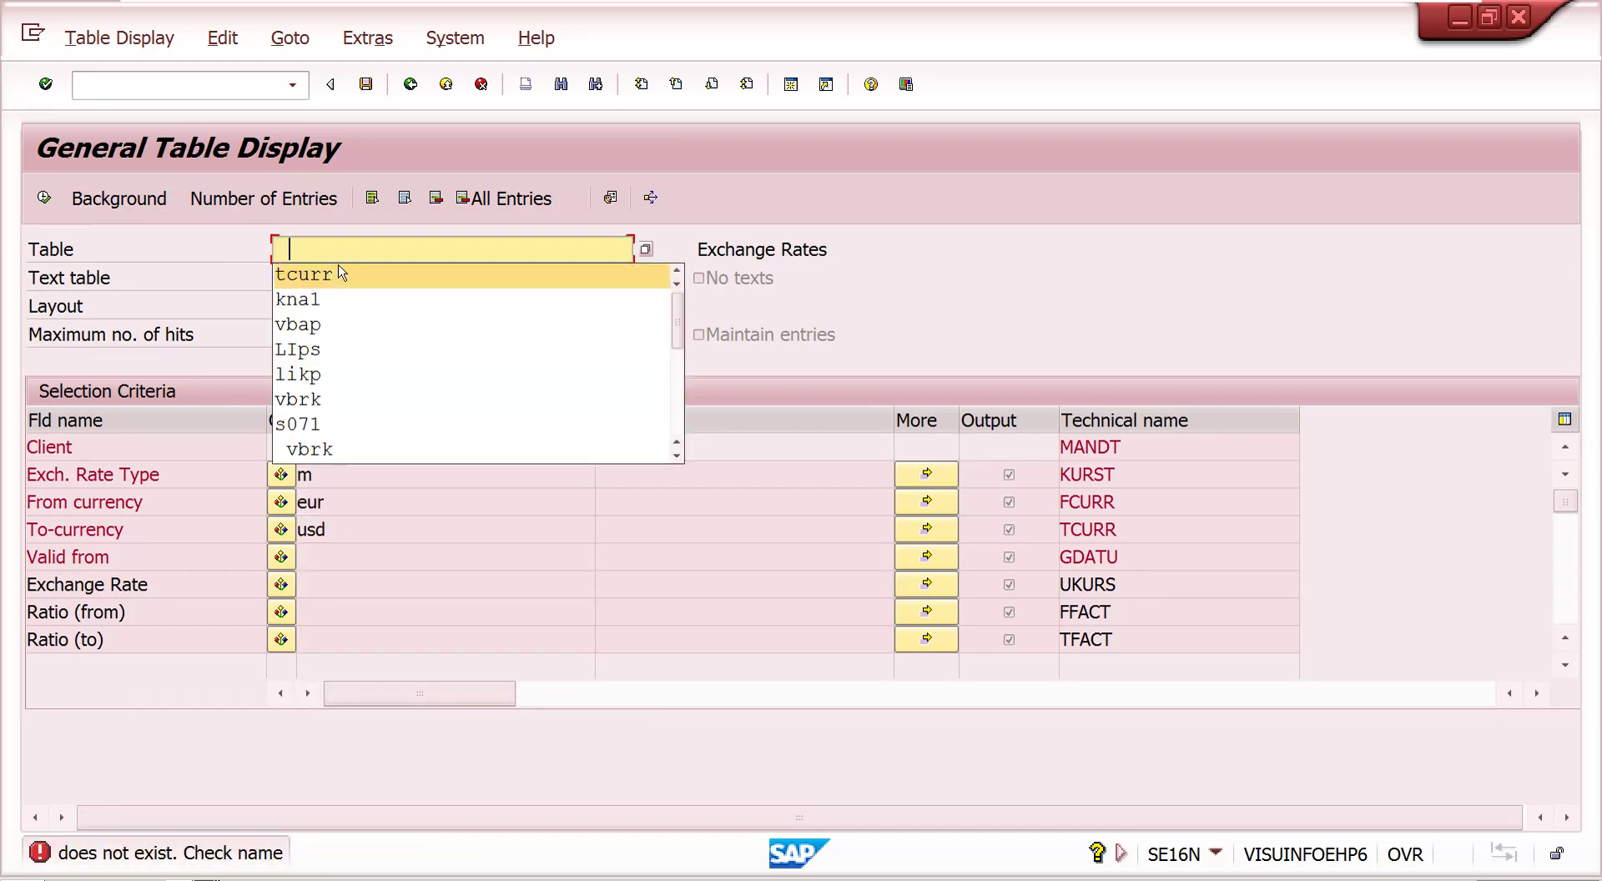
pyautogui.click(319, 282)
pyautogui.press('Return')
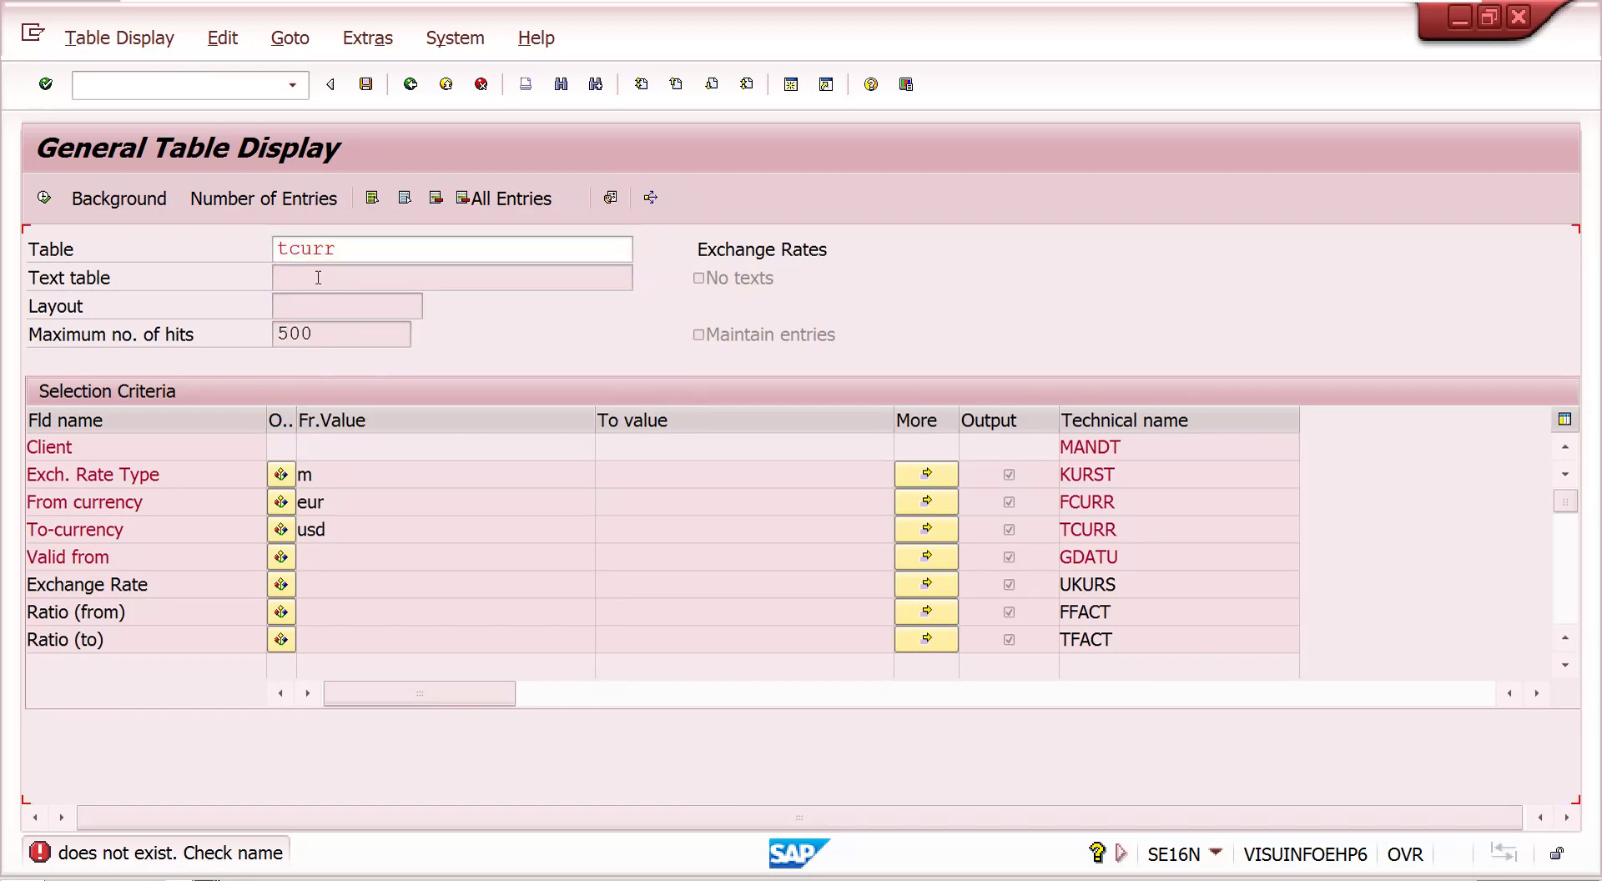
pyautogui.click(44, 199)
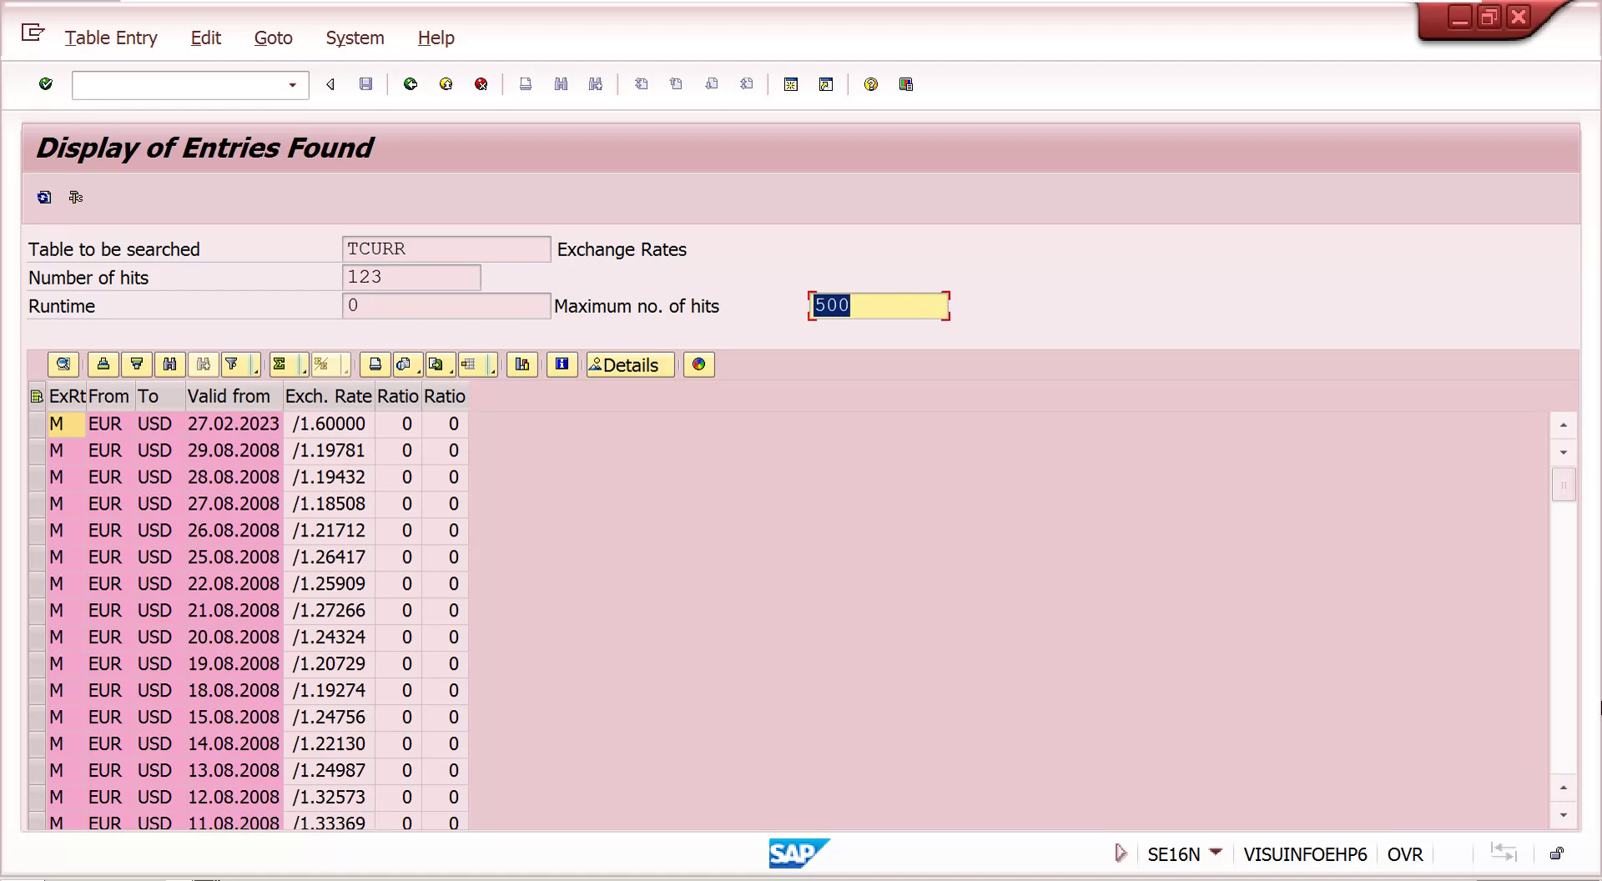
# Step: Leave the TCURR results and return to invoice 90039229's billing items, 10 PC at 1,043.70 USD
pyautogui.click(1567, 745)
pyautogui.moveTo(1567, 745); pyautogui.dragTo(1566, 745)
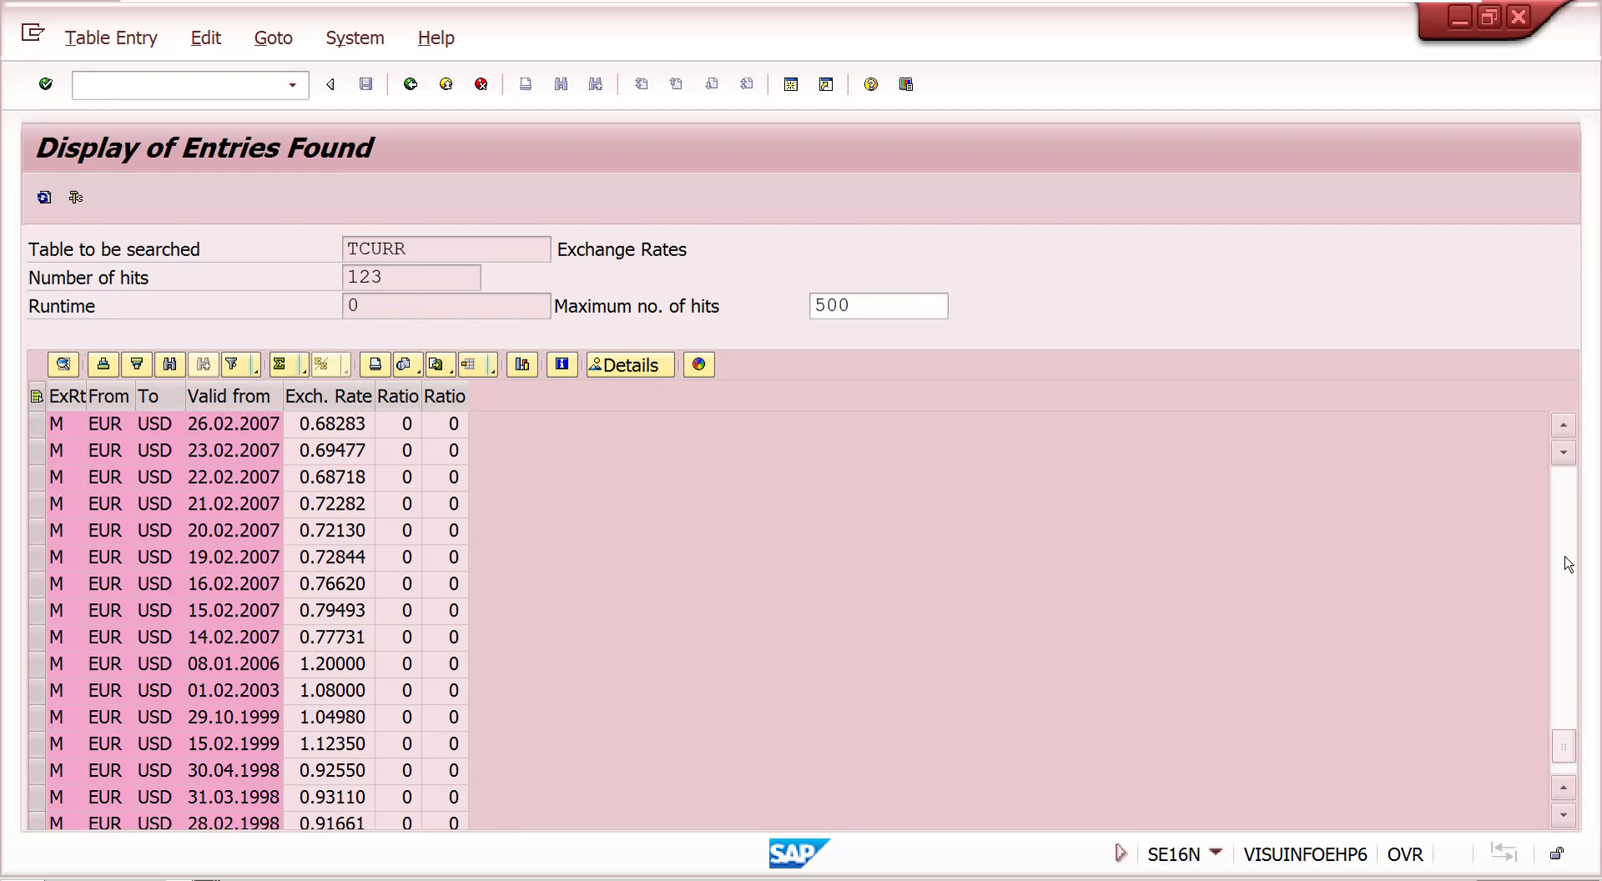
pyautogui.moveTo(1567, 564); pyautogui.dragTo(1568, 564)
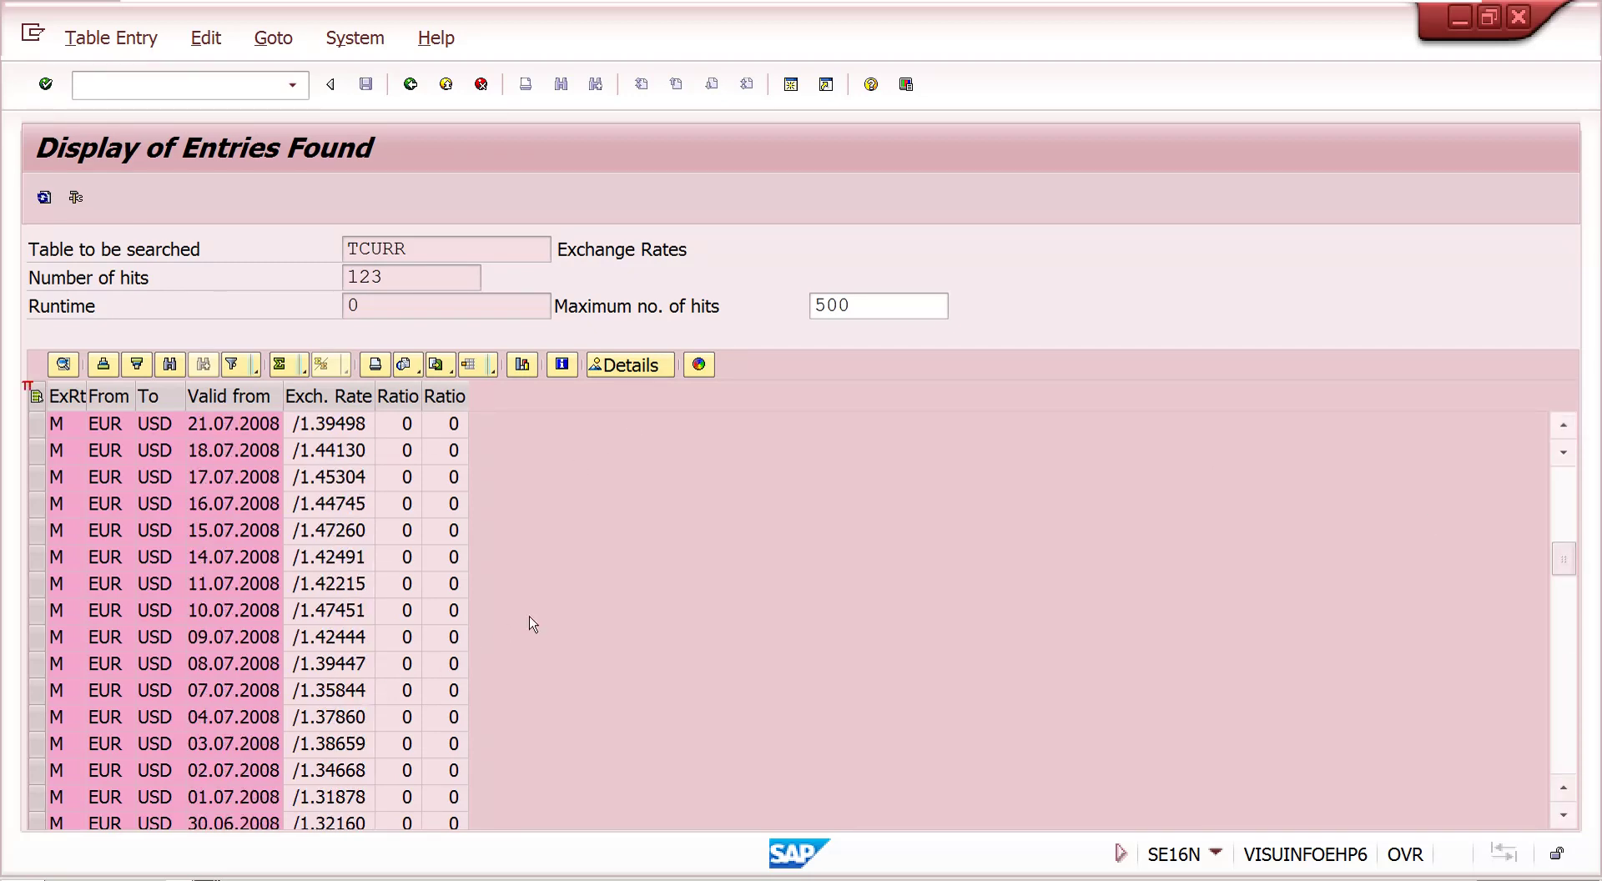
pyautogui.click(1458, 16)
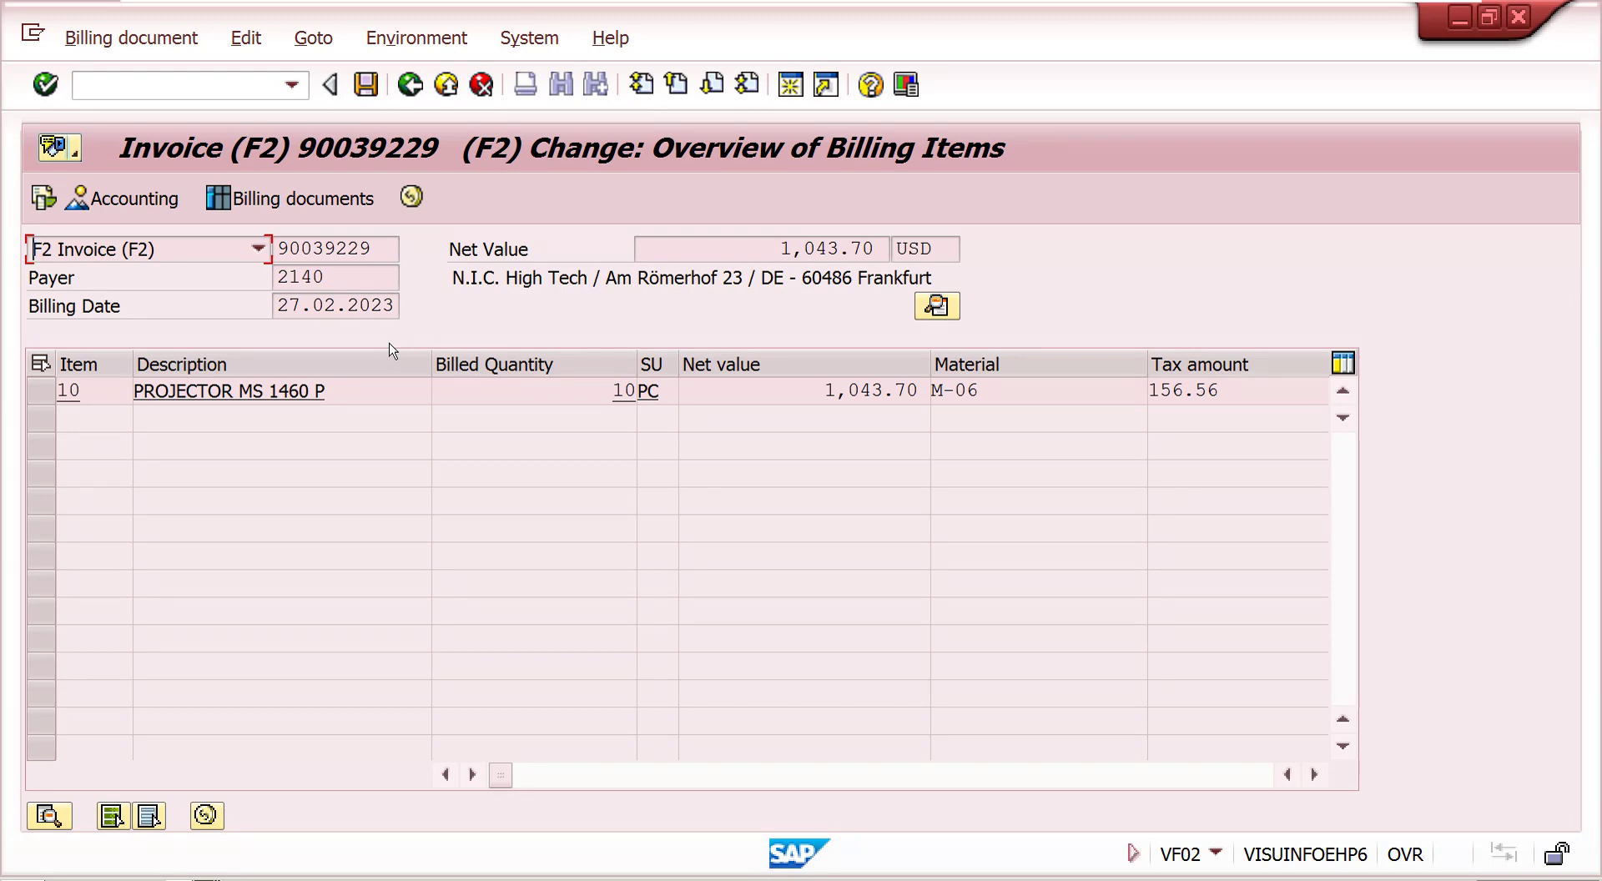
# Step: Start a standard order with /nva01 for sold-to party 2140
pyautogui.click(179, 88)
pyautogui.write('/nva01')
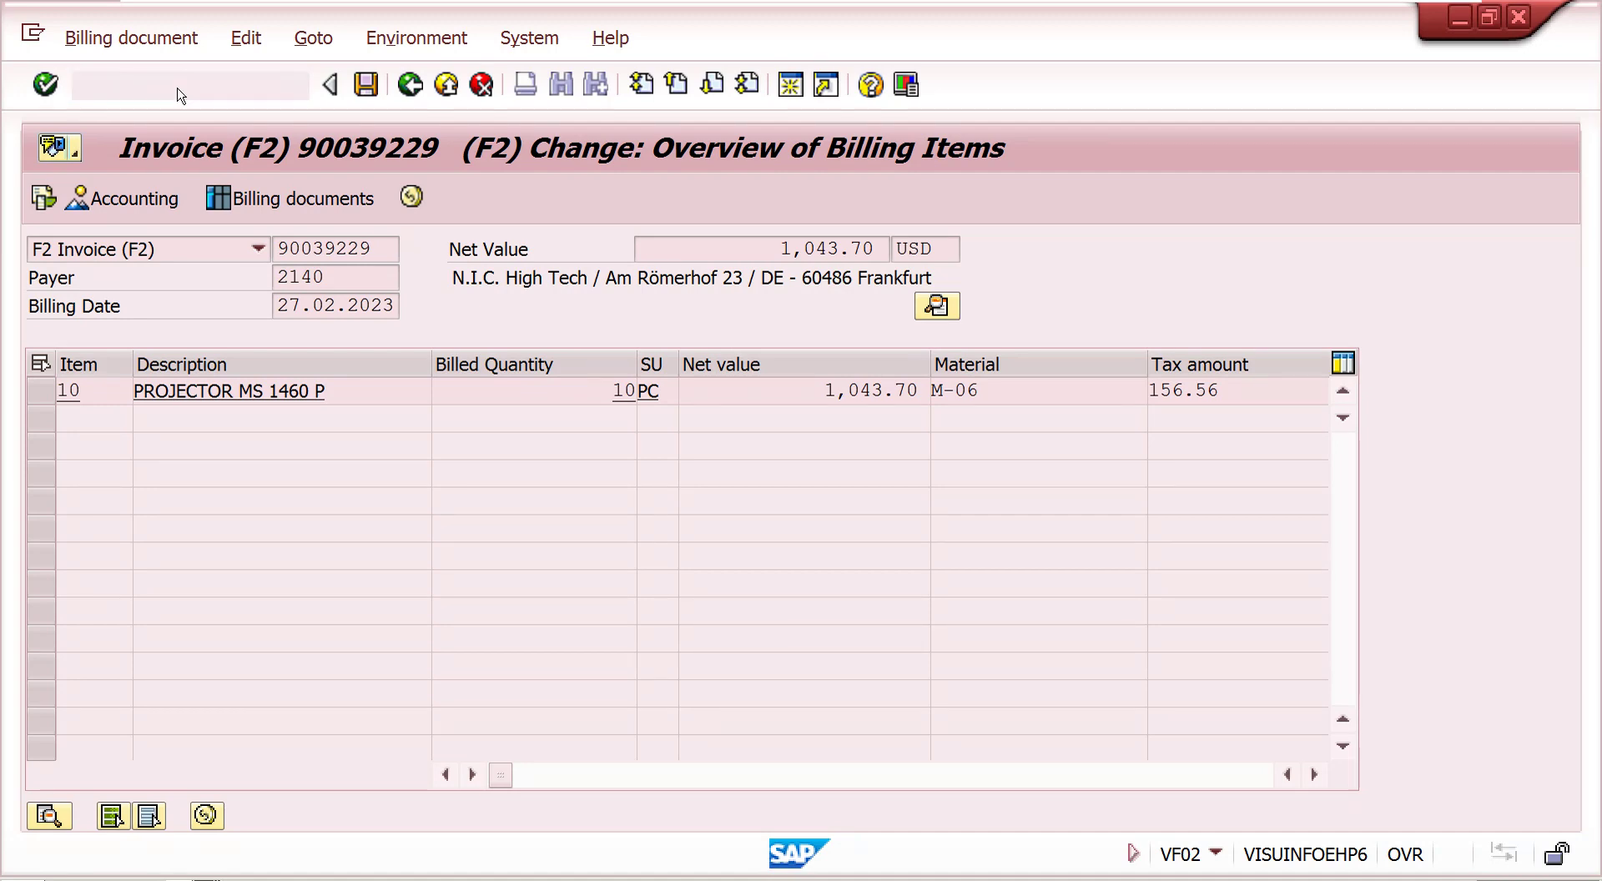
pyautogui.press('Return')
pyautogui.press('Return')
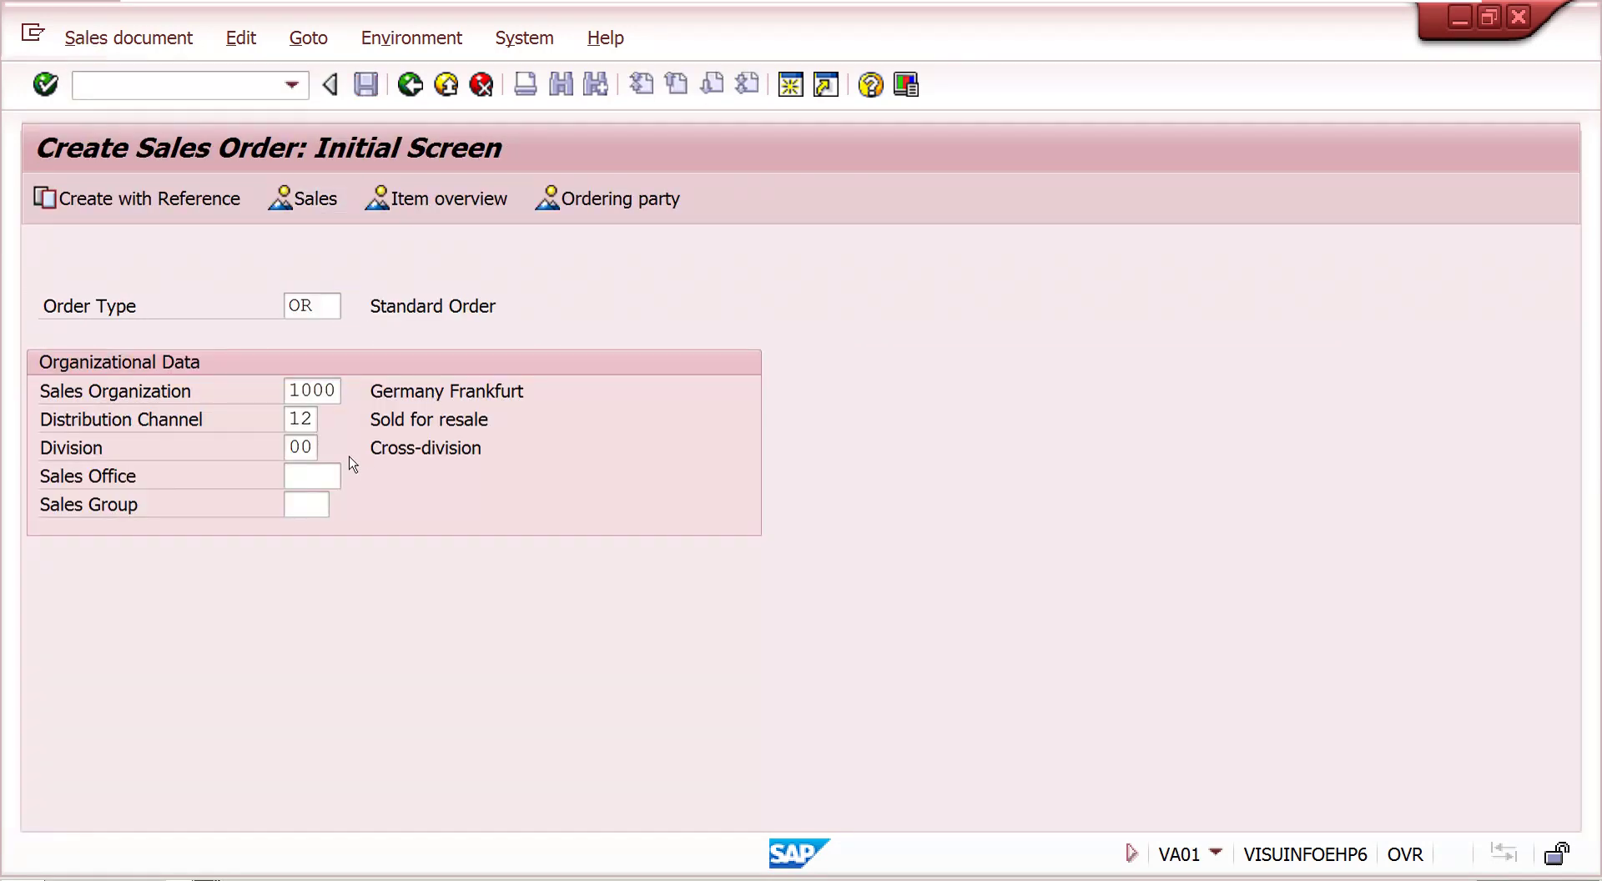
pyautogui.click(318, 277)
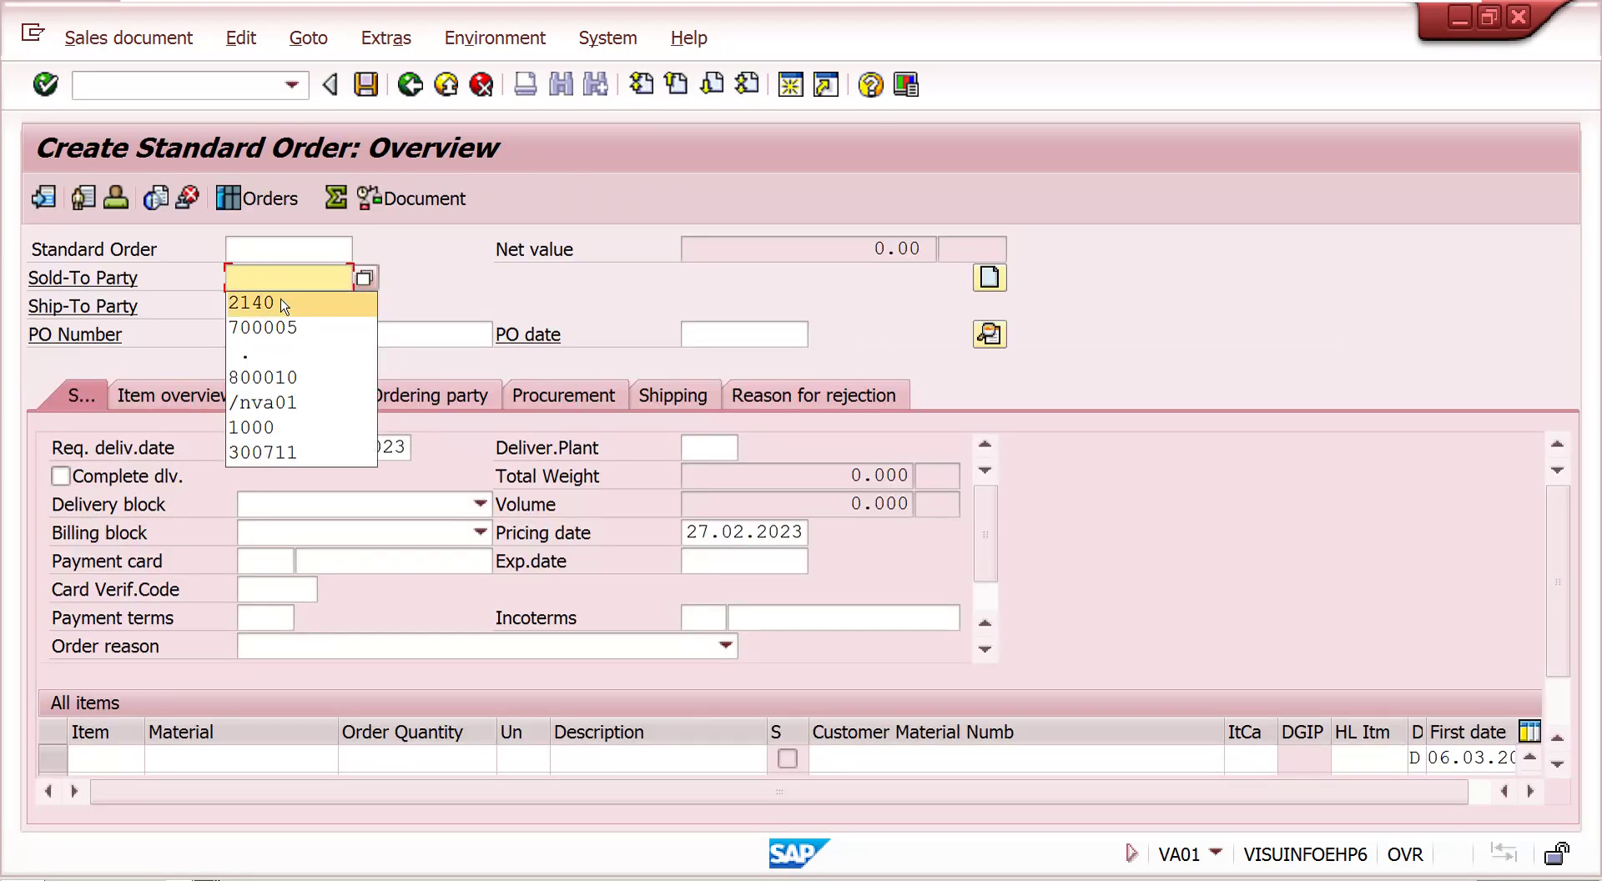
pyautogui.click(287, 302)
pyautogui.press('Return')
# Step: Enter PO 14817 dated 14.02.2023 and item 10 with 19 PC of M-06
pyautogui.click(291, 332)
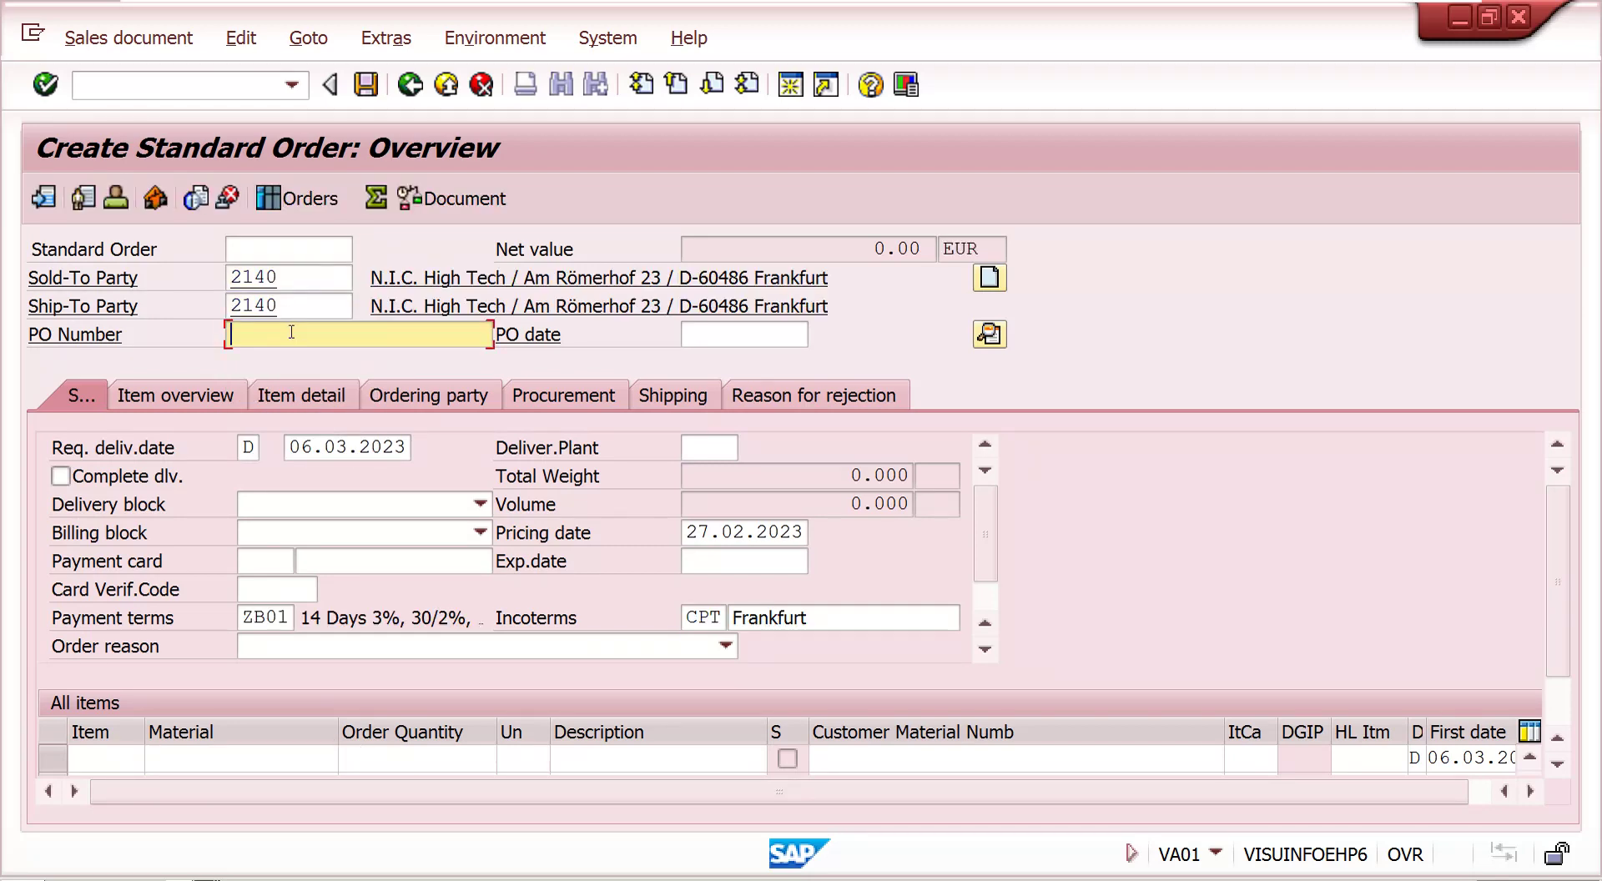
pyautogui.write('14817')
pyautogui.click(710, 334)
pyautogui.click(715, 360)
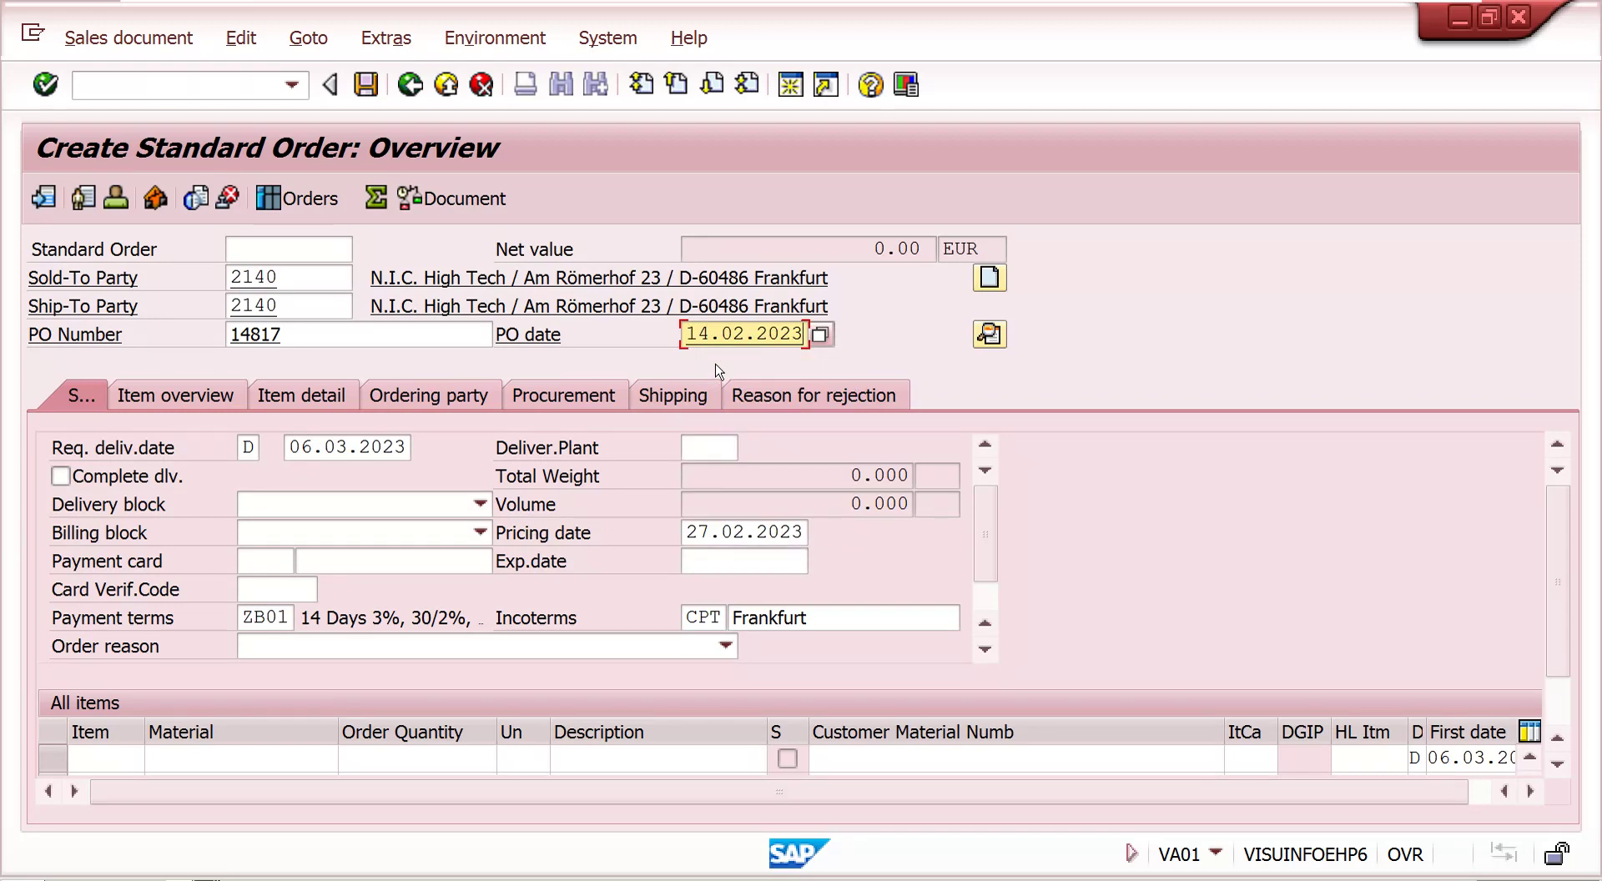
pyautogui.click(214, 758)
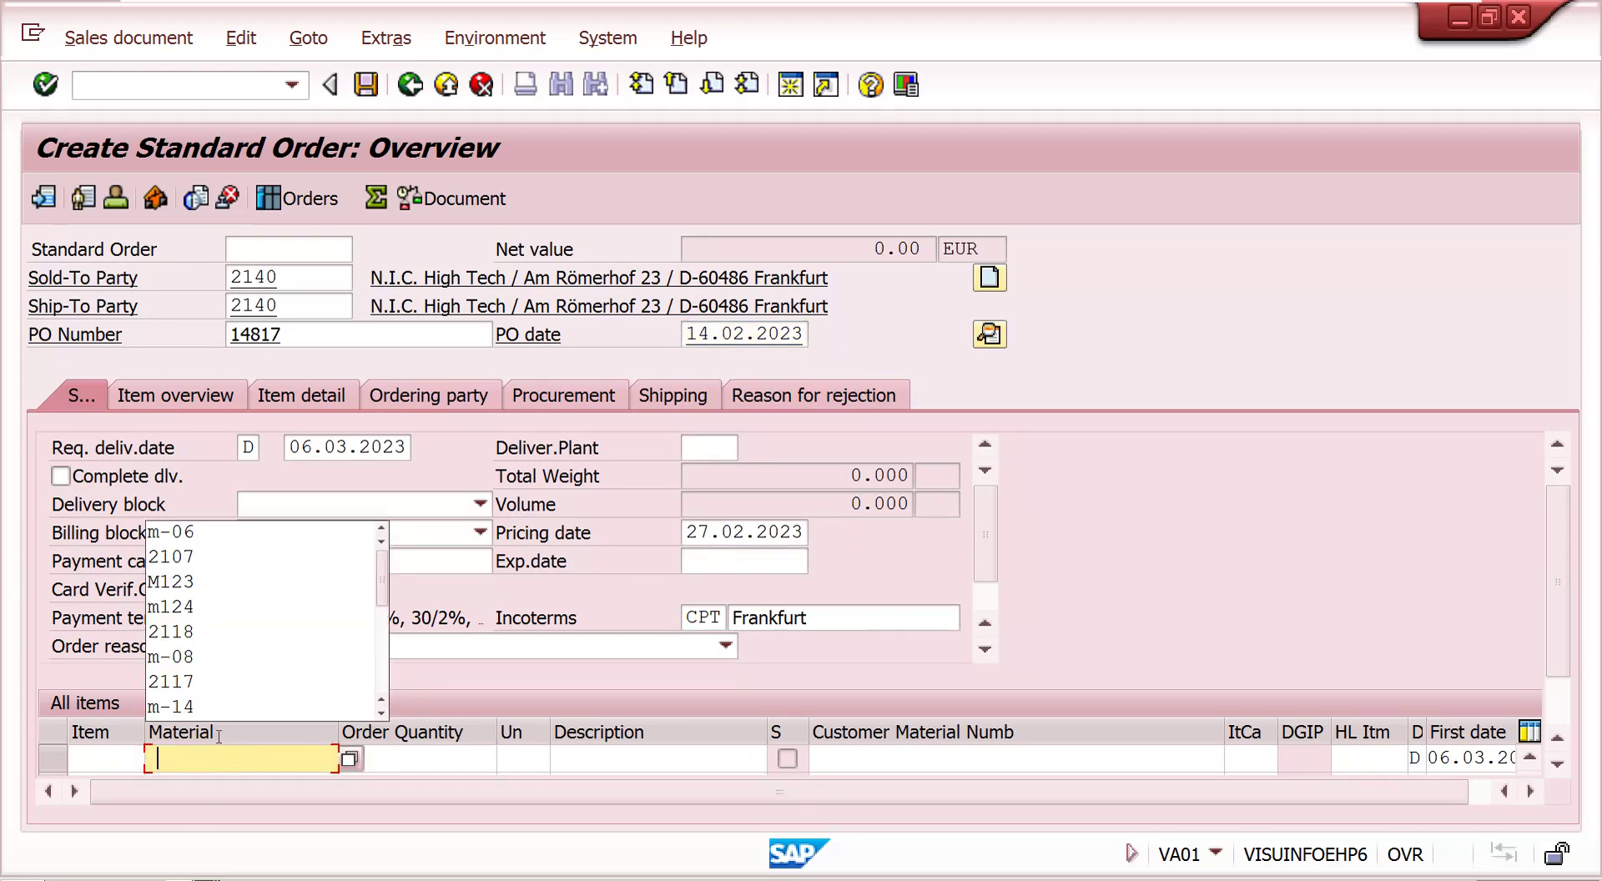
pyautogui.click(188, 531)
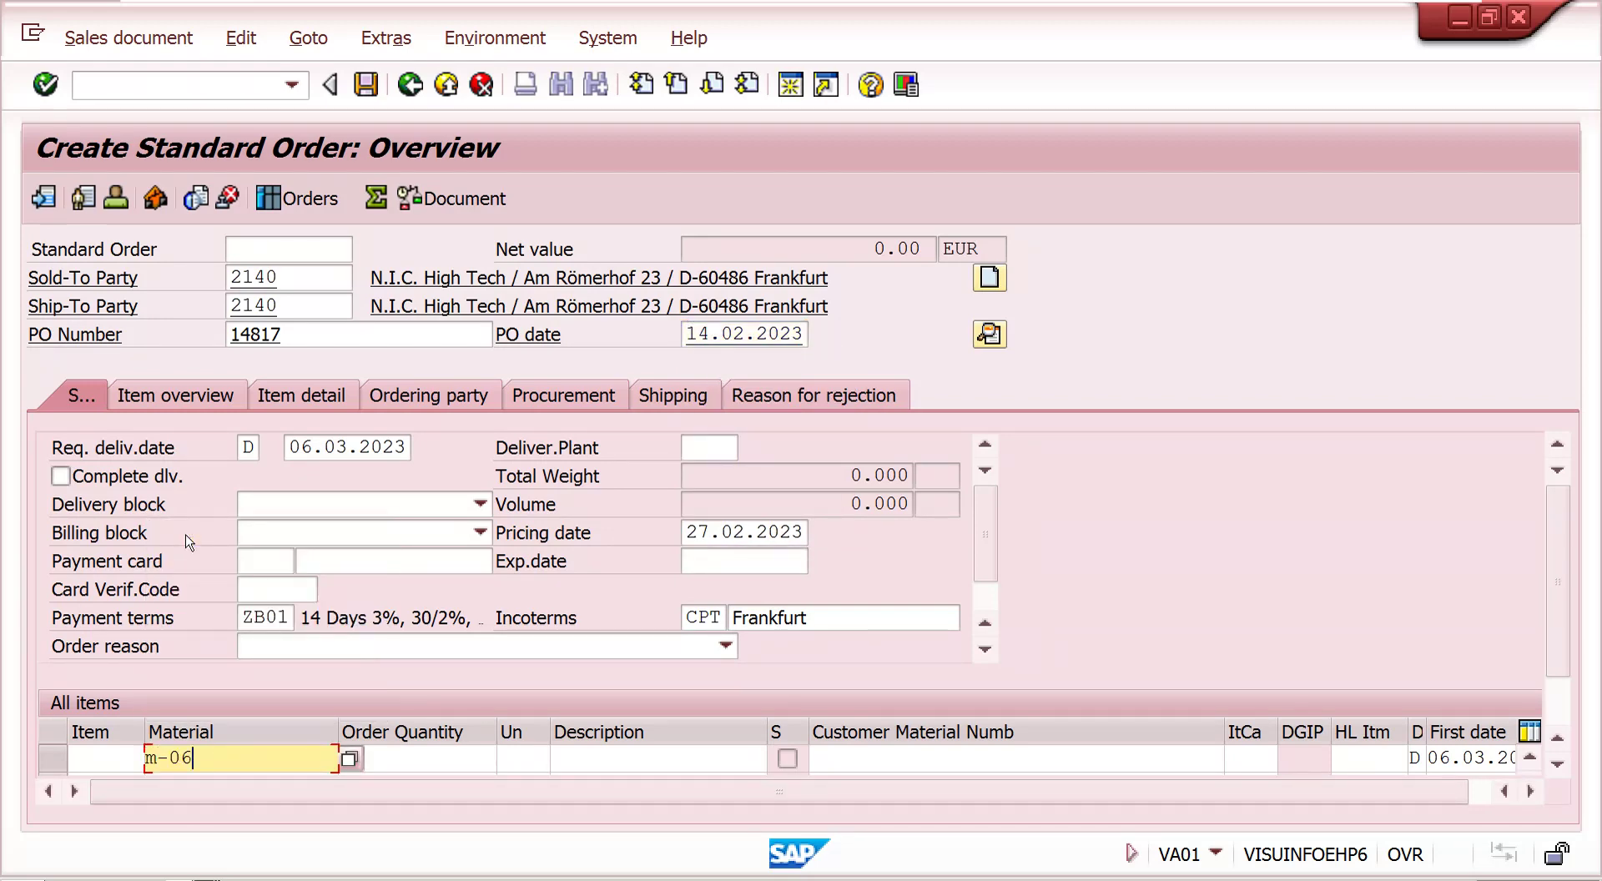
pyautogui.click(429, 765)
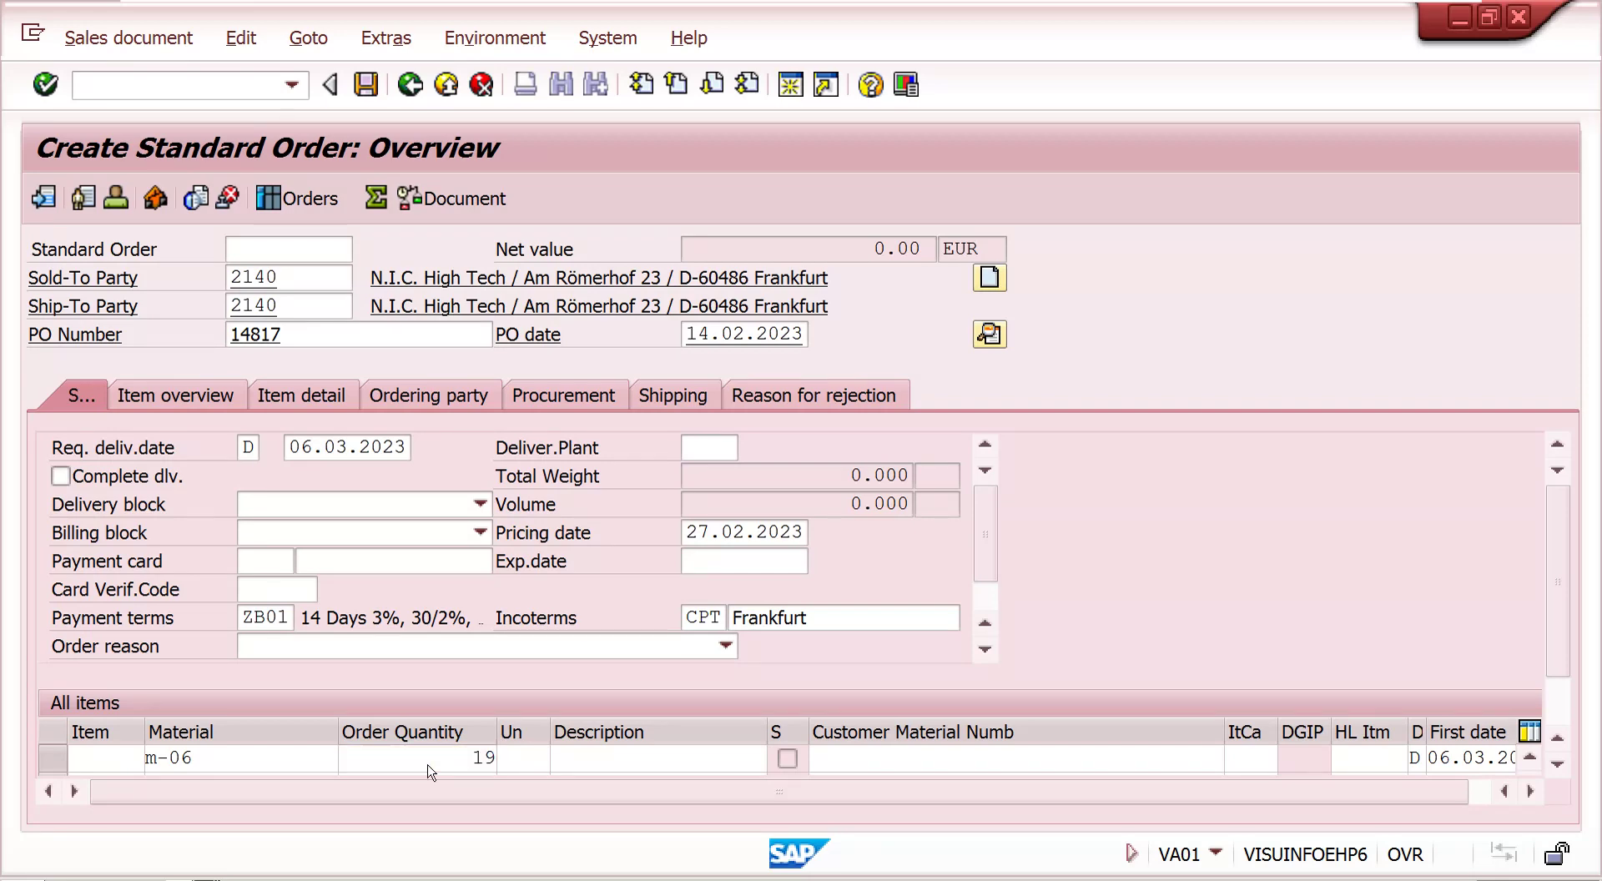
pyautogui.press('Return')
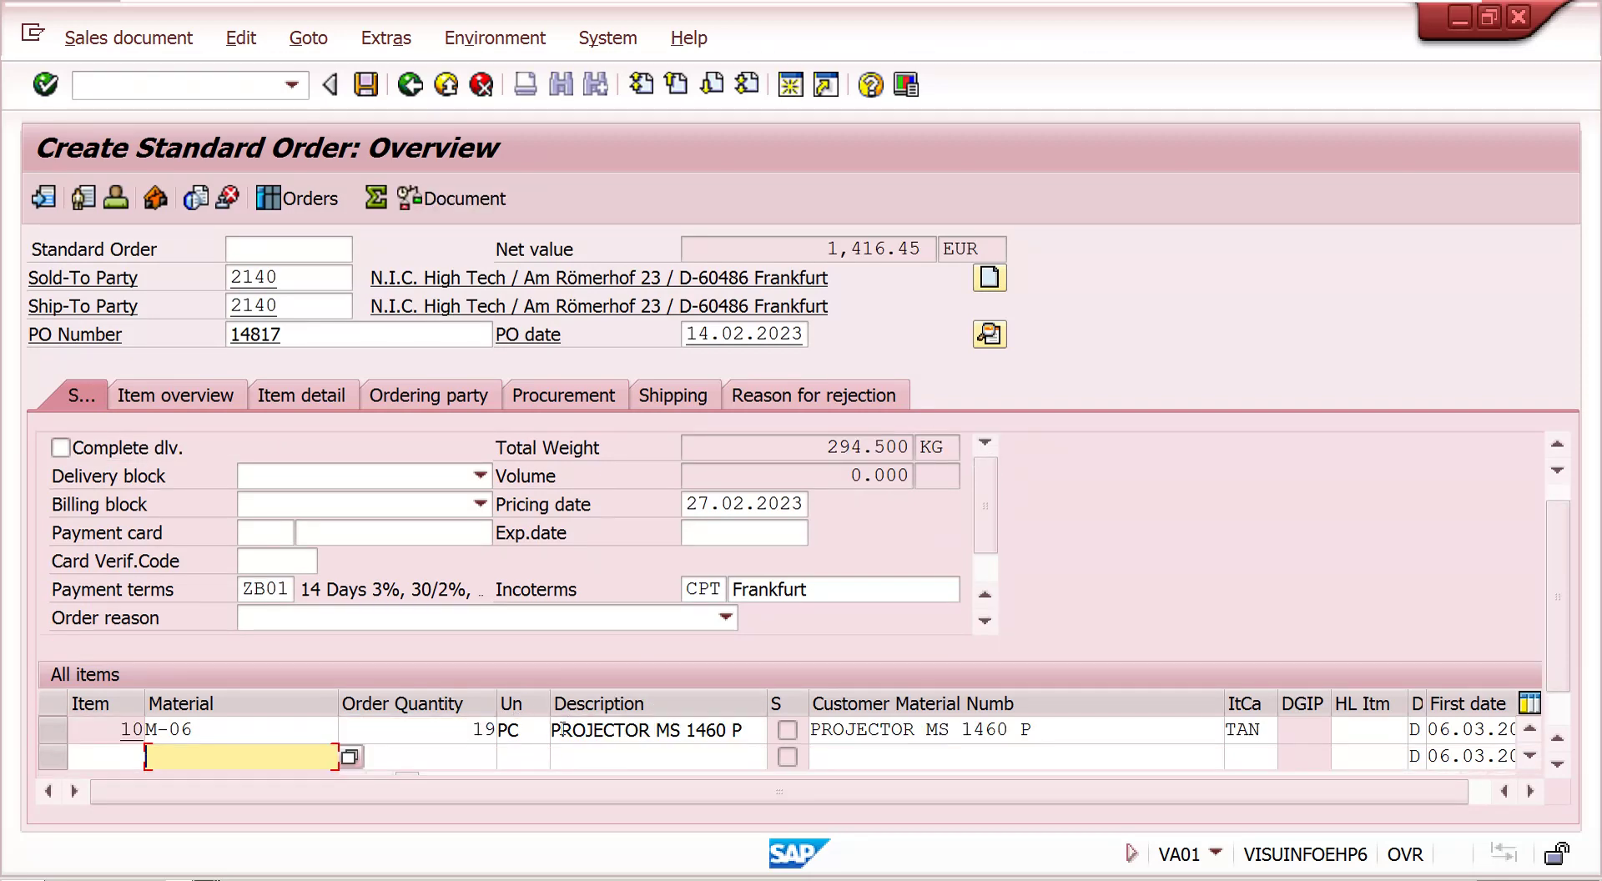
pyautogui.click(989, 341)
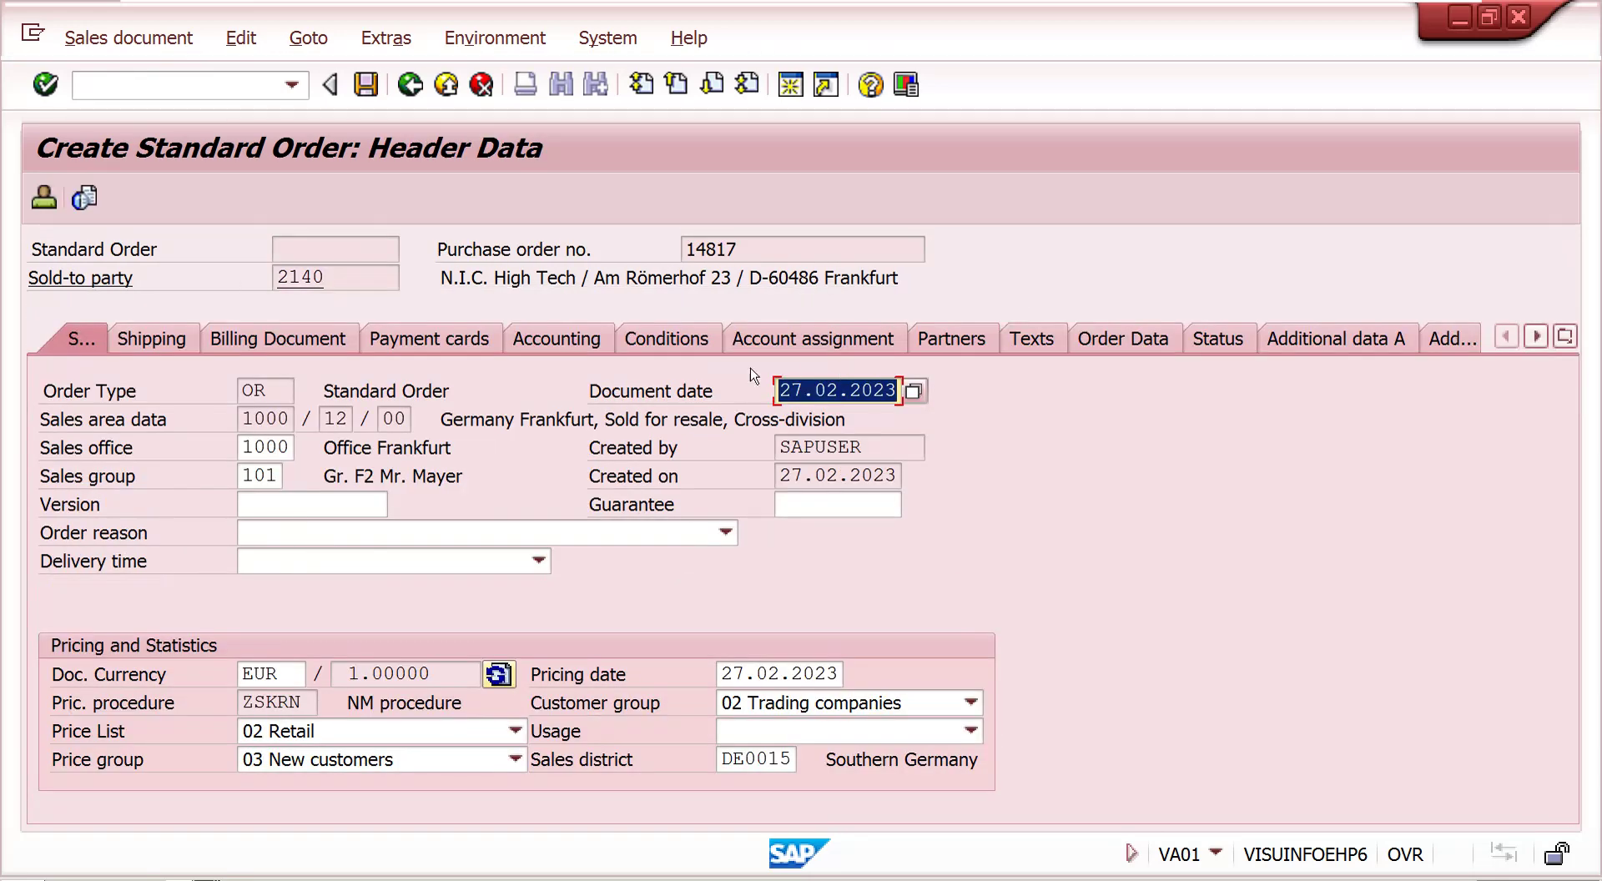
# Step: Set the order header's accounting exchange rate to 1.70000 and save the order as 14566
pyautogui.click(575, 340)
pyautogui.click(724, 452)
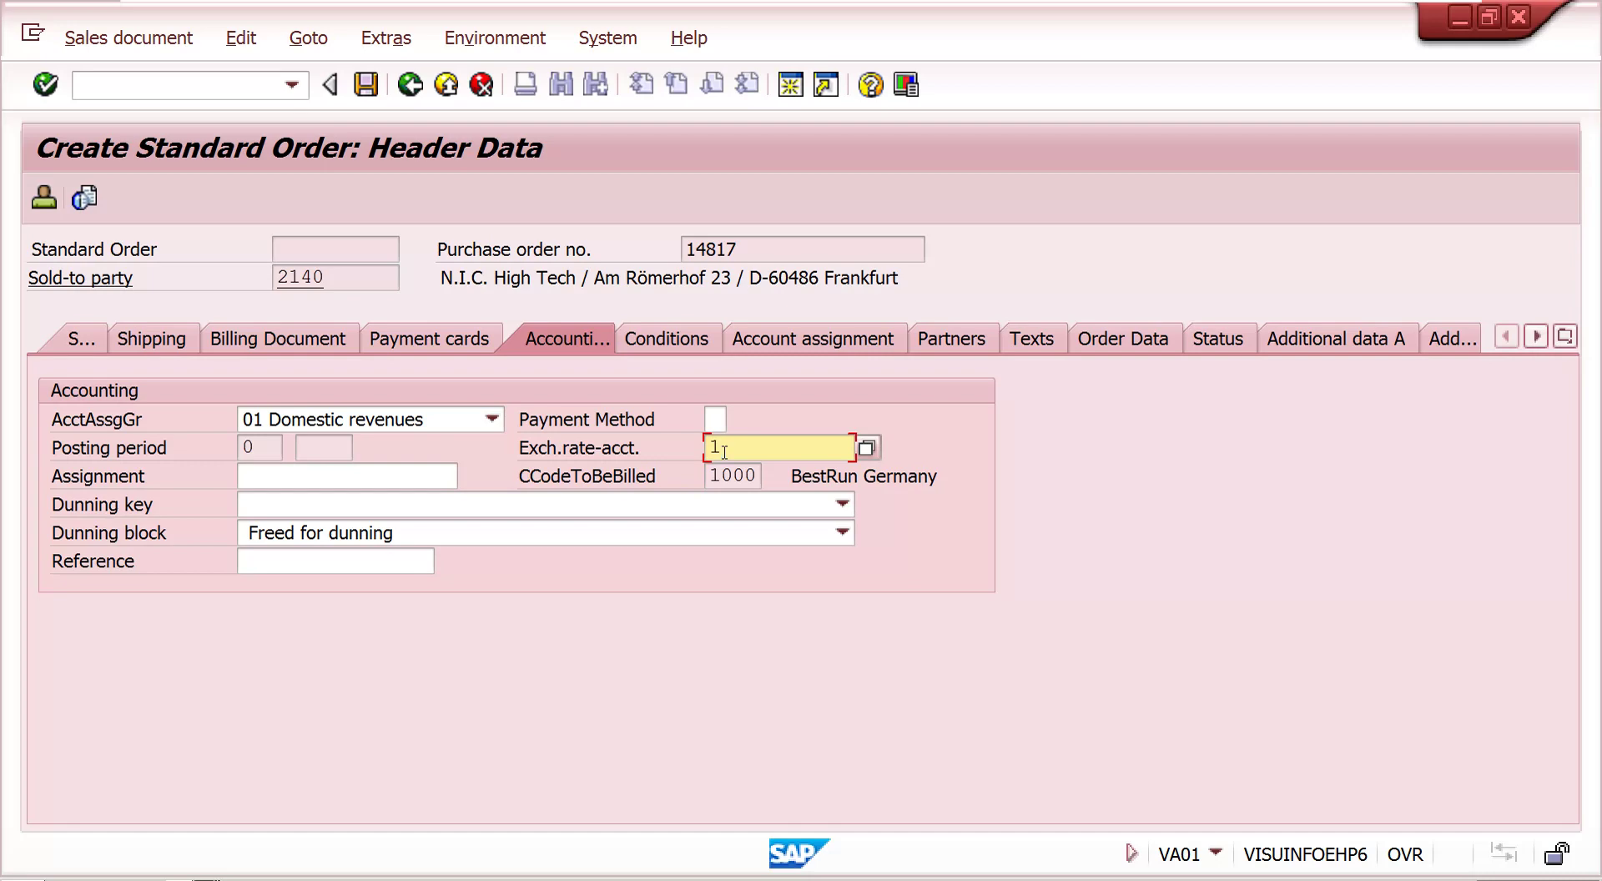
pyautogui.write('17')
pyautogui.press('BackSpace')
pyautogui.write('.7')
pyautogui.press('Return')
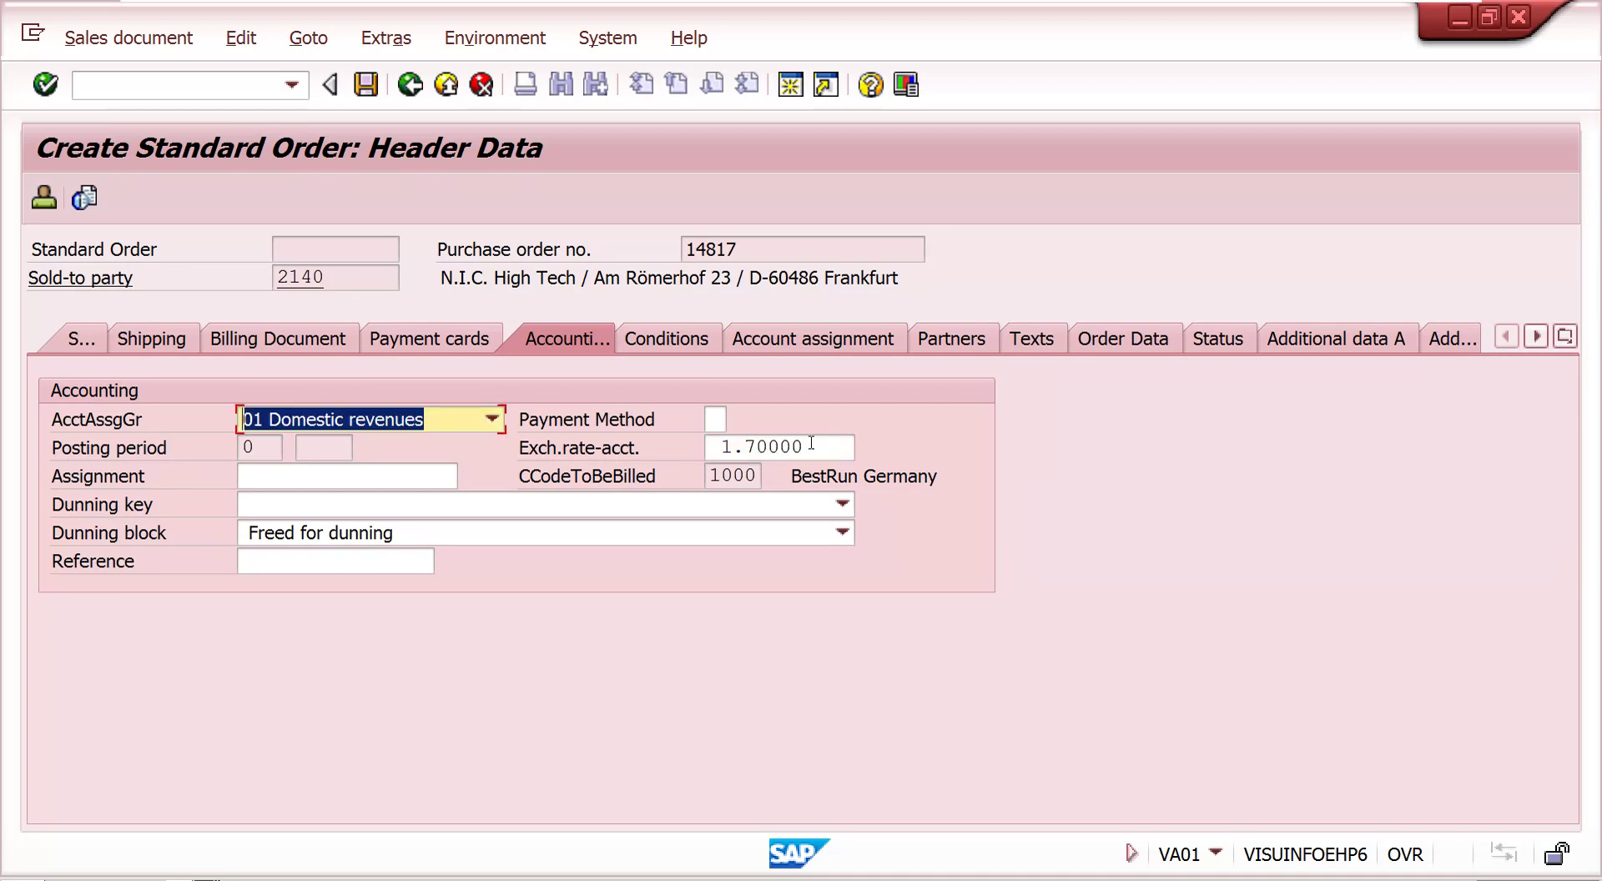
pyautogui.click(365, 85)
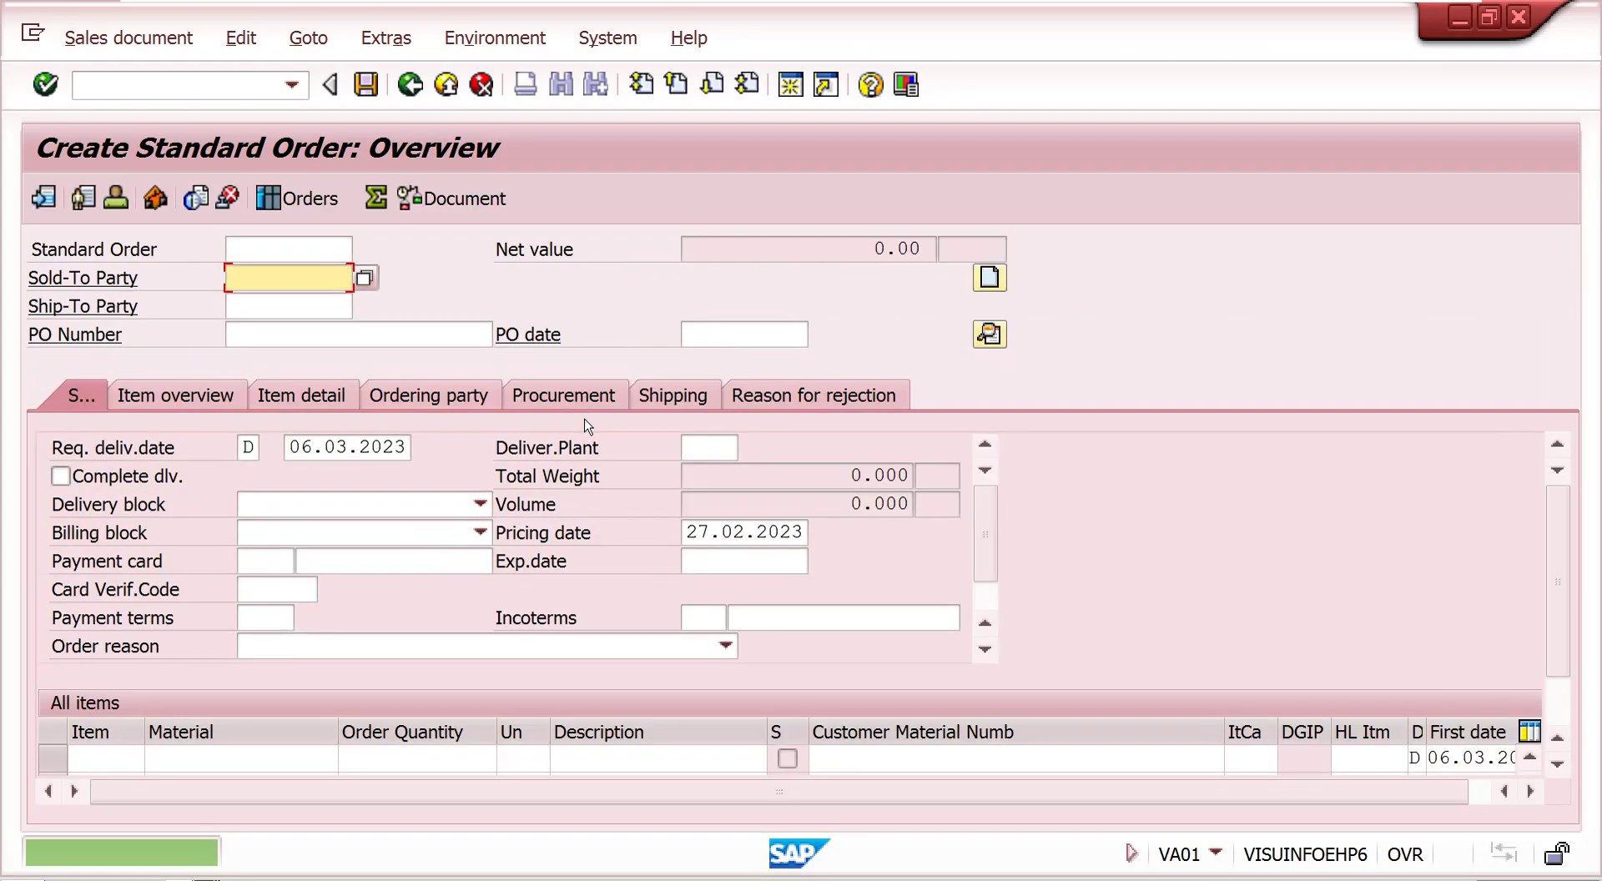
# Step: Open order 14566 for change and switch its document currency from EUR to USD
pyautogui.click(152, 40)
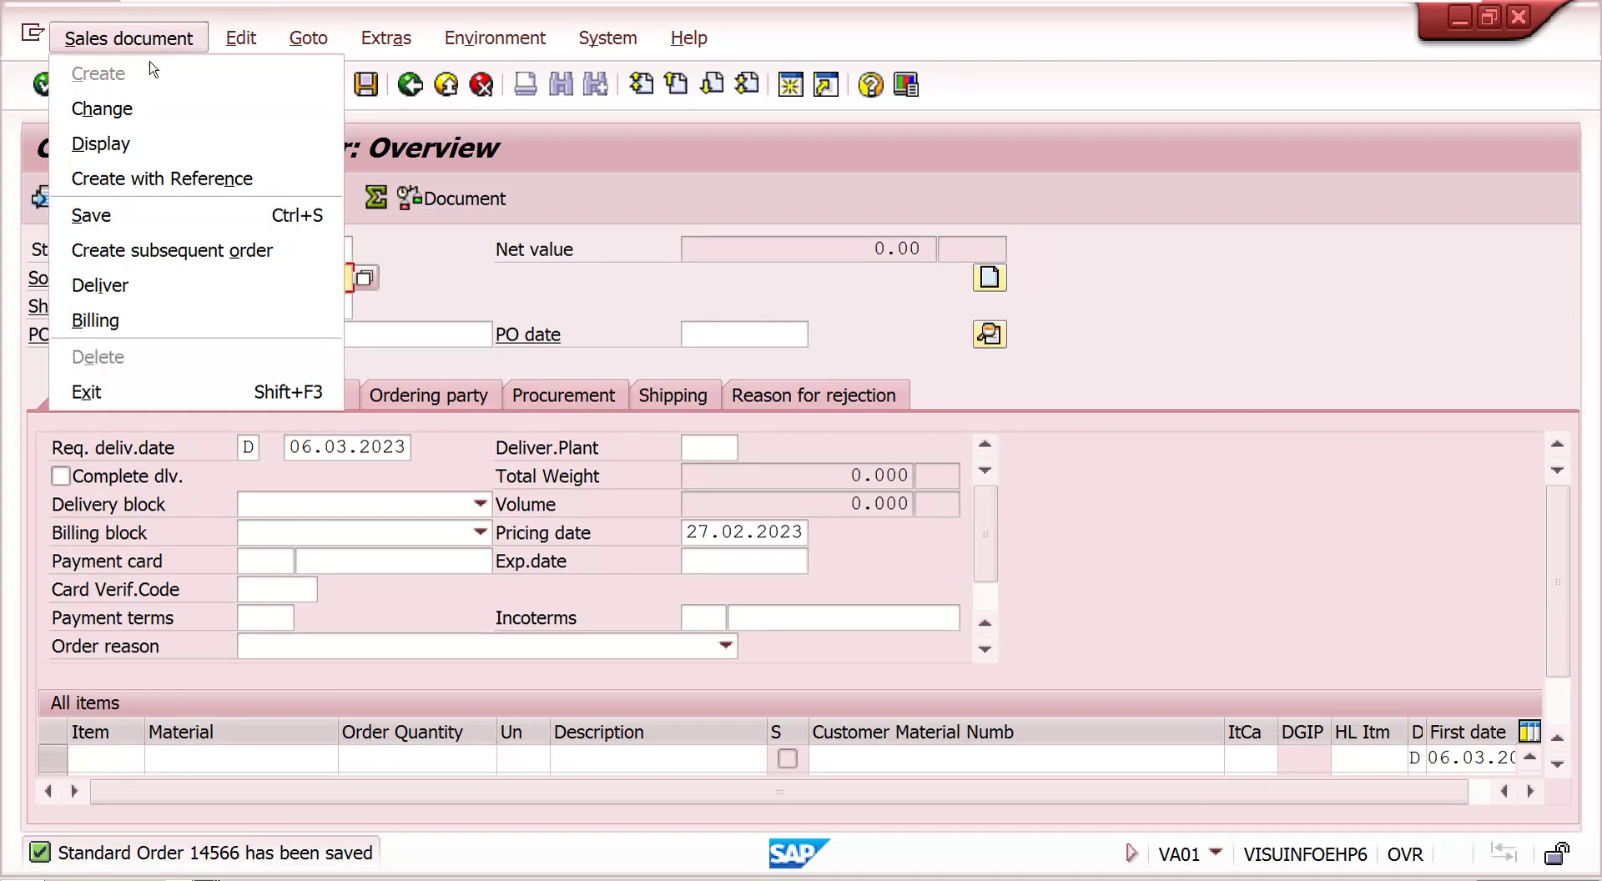
pyautogui.click(153, 117)
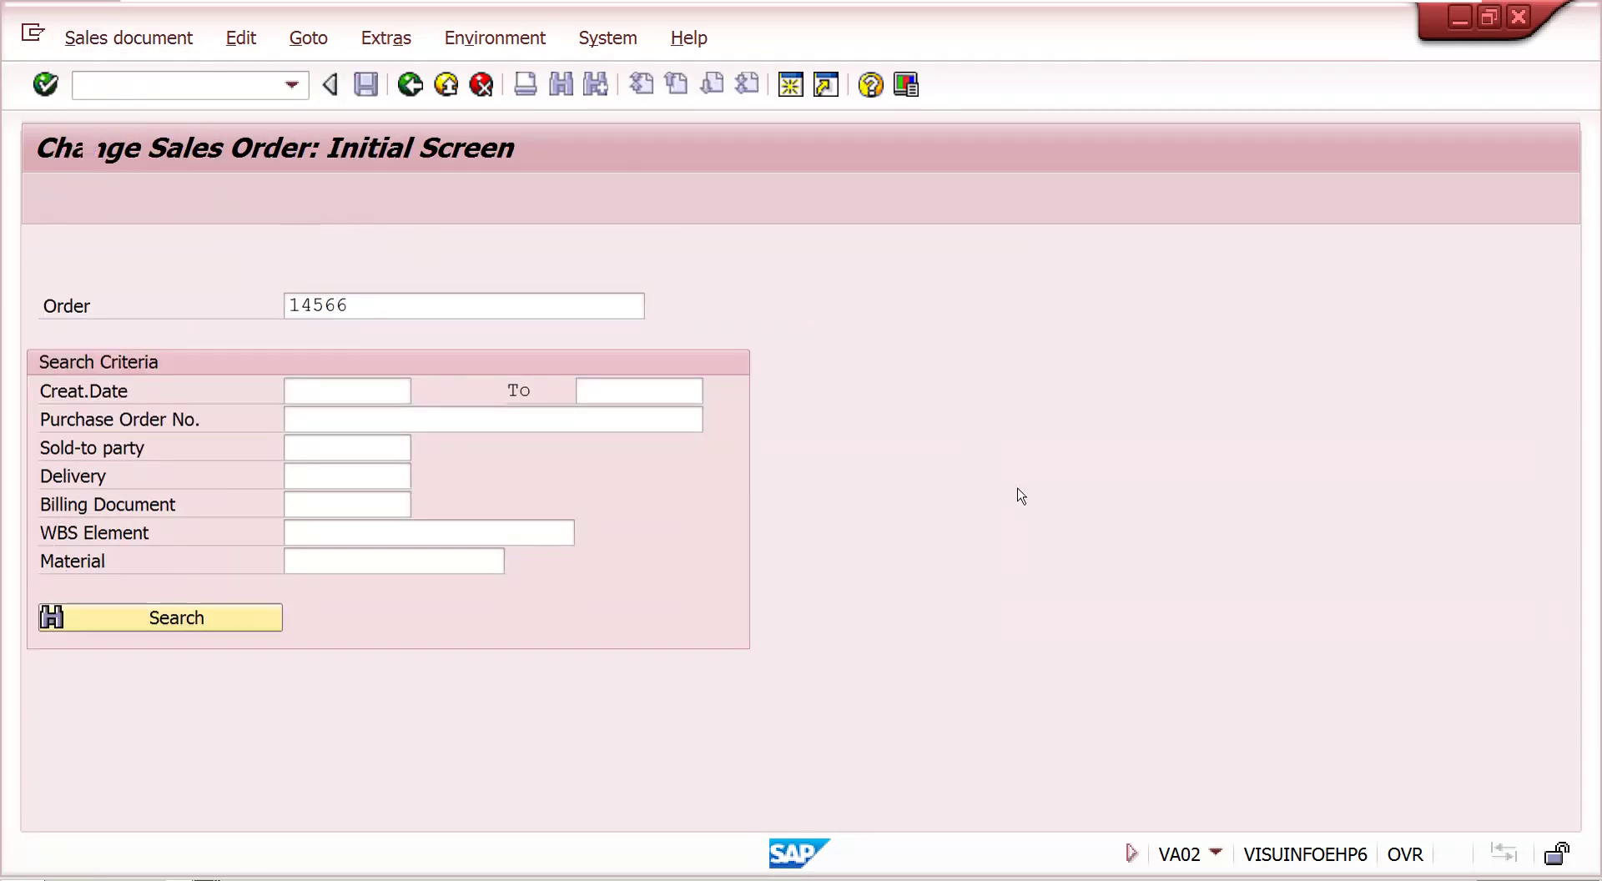
pyautogui.press('Return')
pyautogui.click(990, 335)
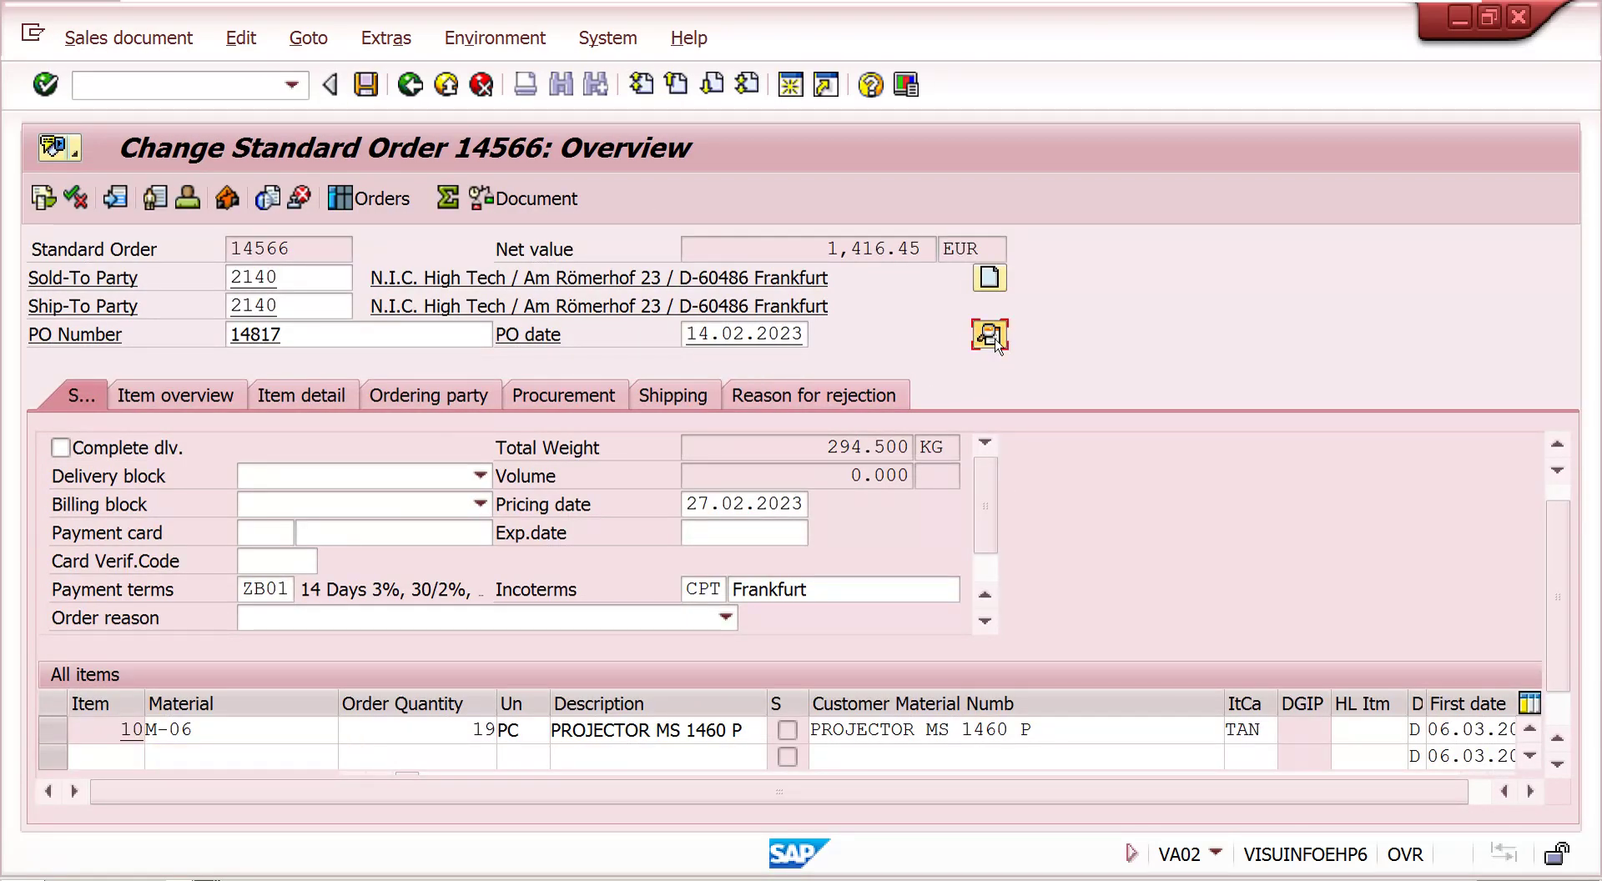
pyautogui.click(286, 681)
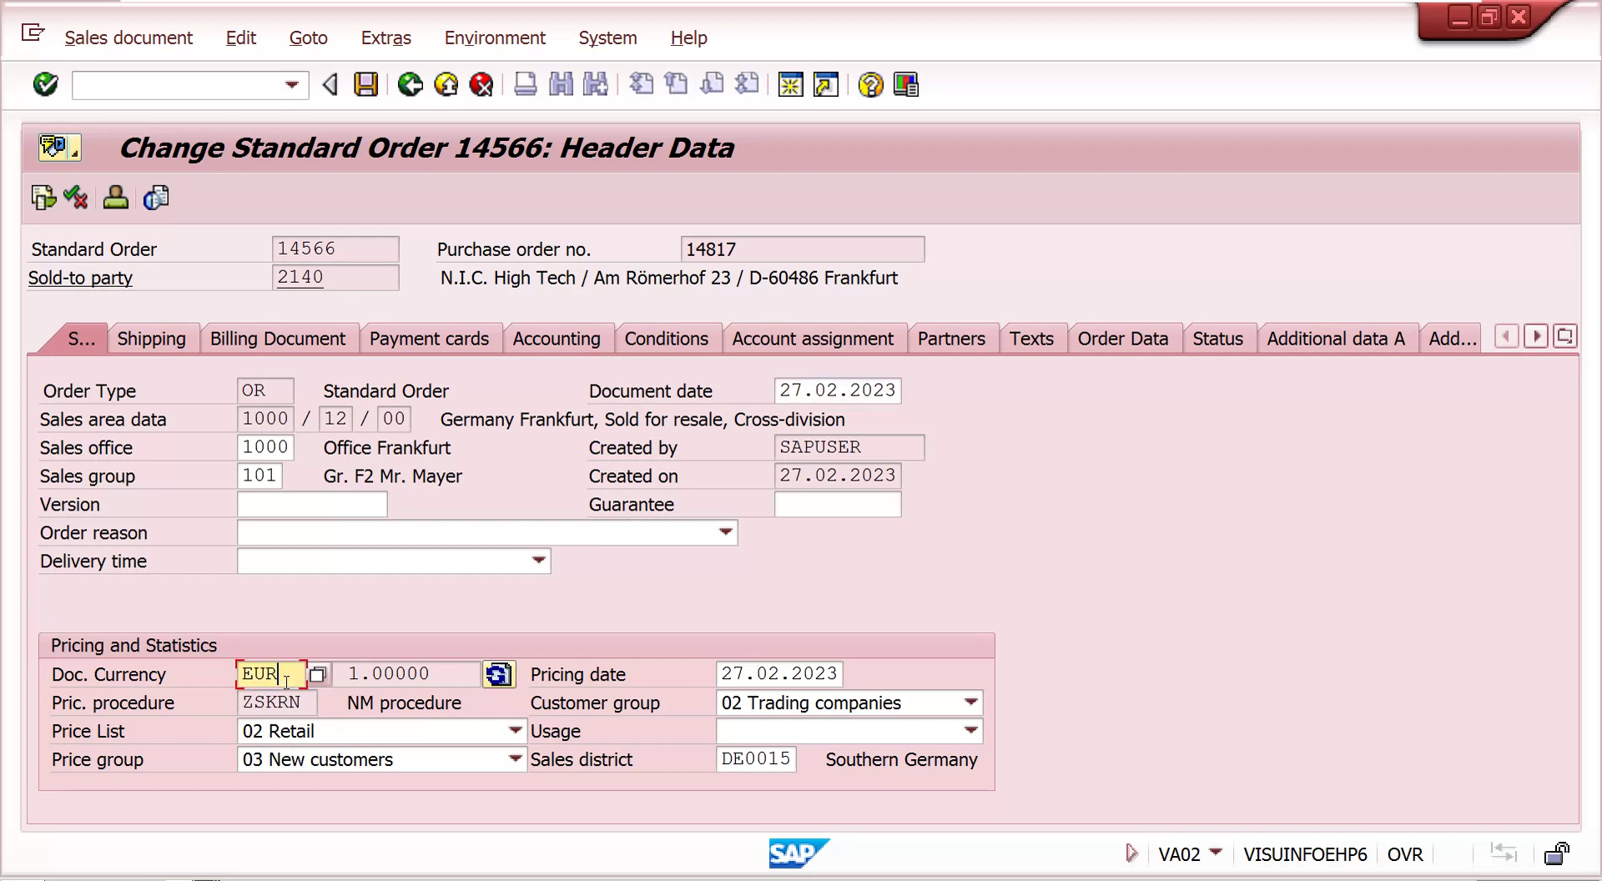
pyautogui.press('BackSpace')
pyautogui.press('BackSpace')
pyautogui.press('BackSpace')
pyautogui.write('usd')
pyautogui.press('Return')
pyautogui.click(798, 779)
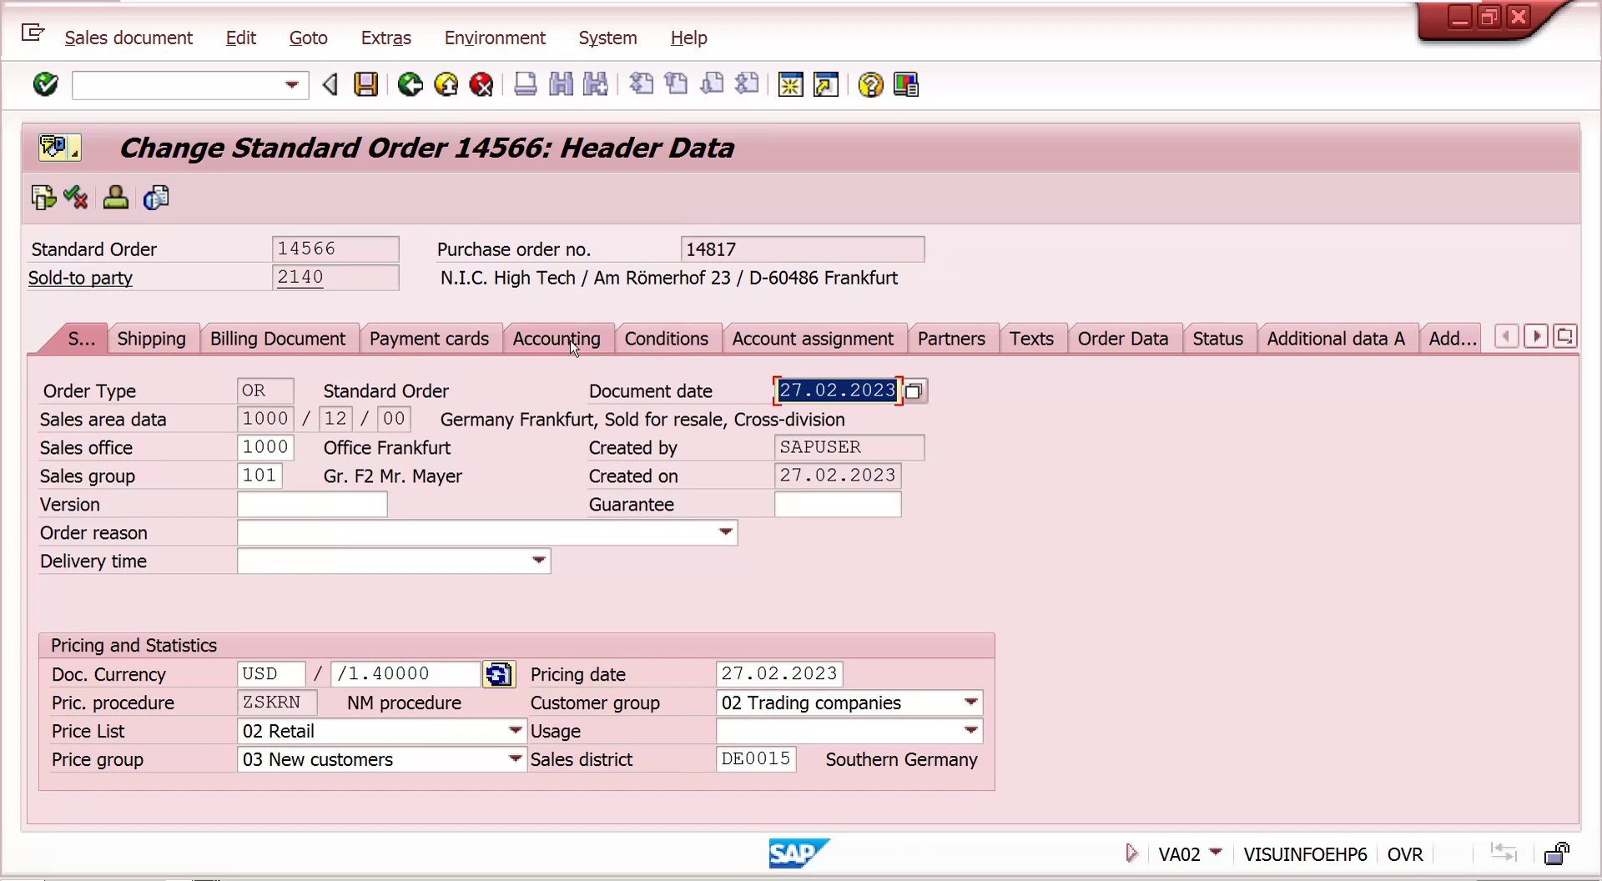
# Step: Enter accounting exchange rate 1.70000 on the Accounting tab and save order 14566
pyautogui.click(573, 347)
pyautogui.click(755, 453)
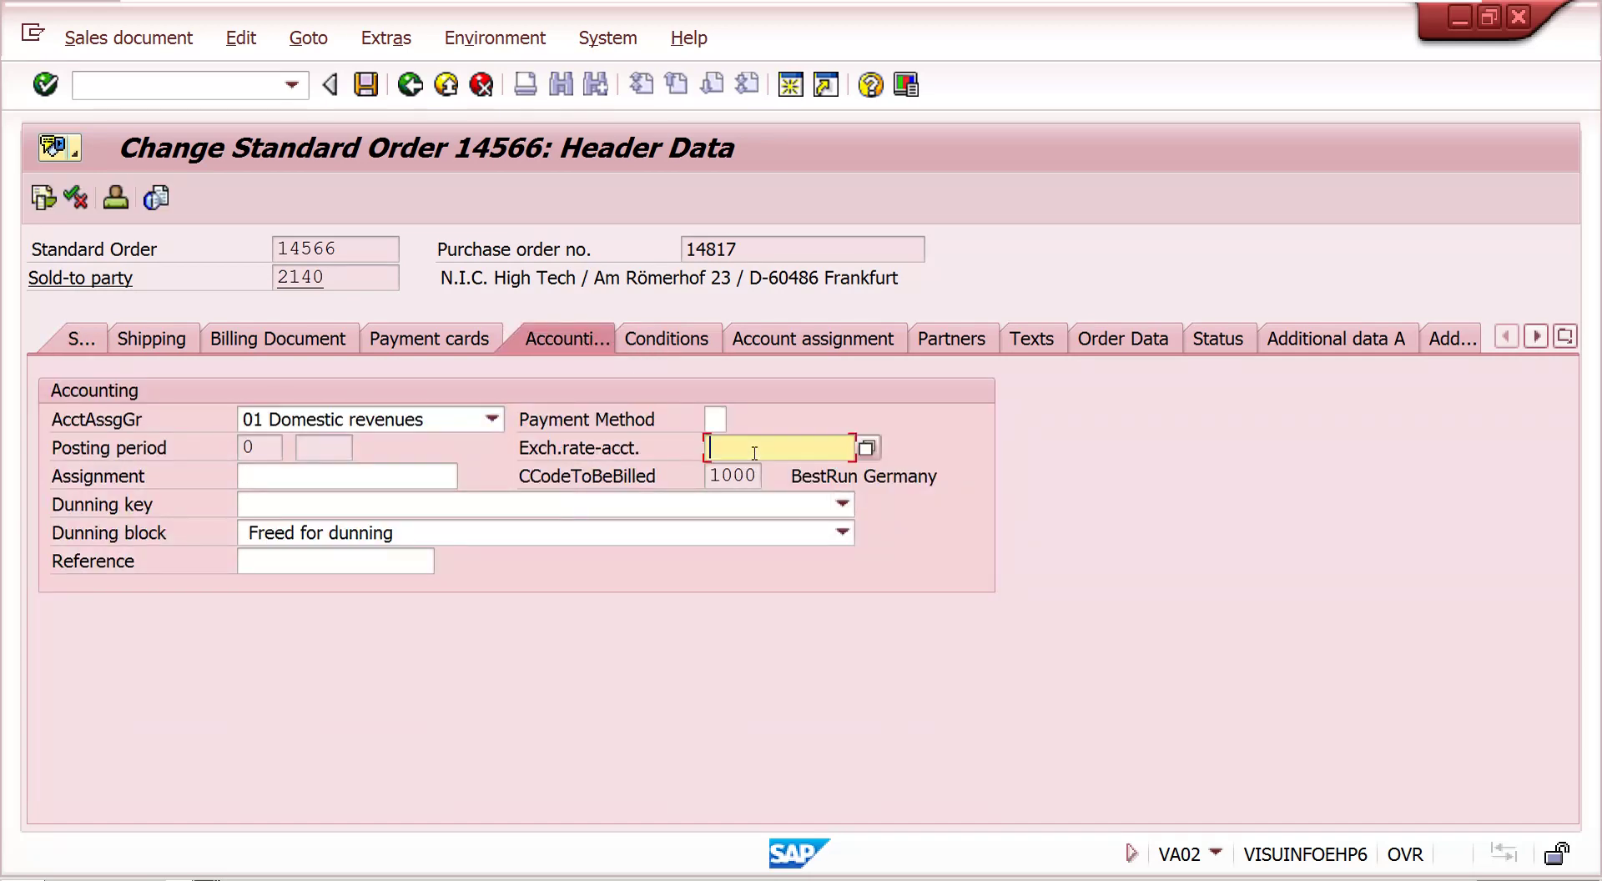
pyautogui.write('1.7')
pyautogui.press('Return')
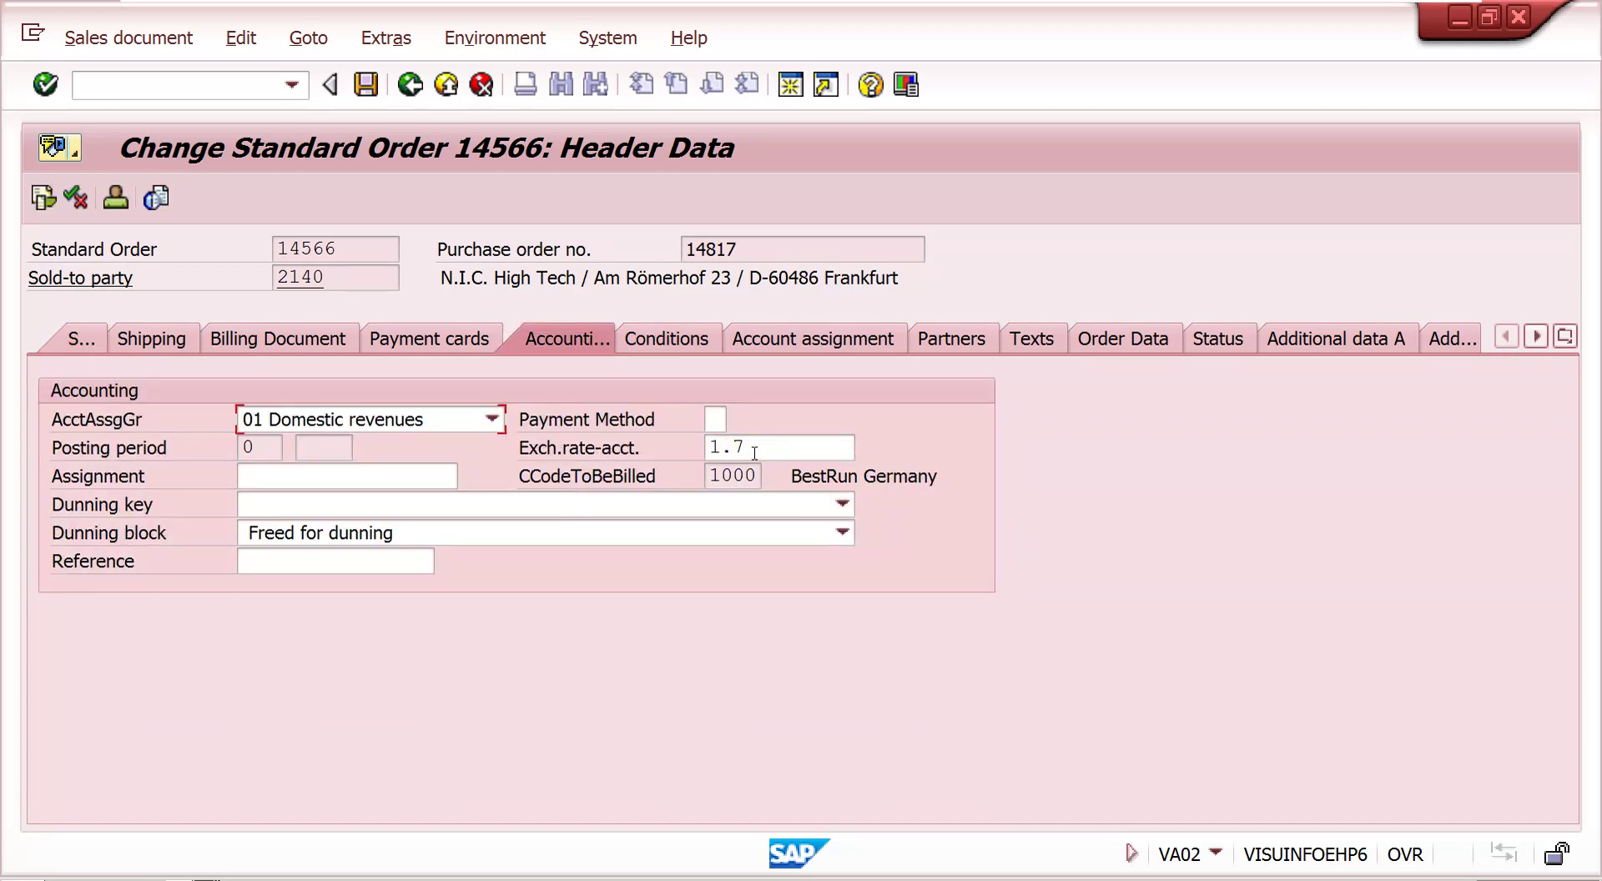
pyautogui.click(366, 85)
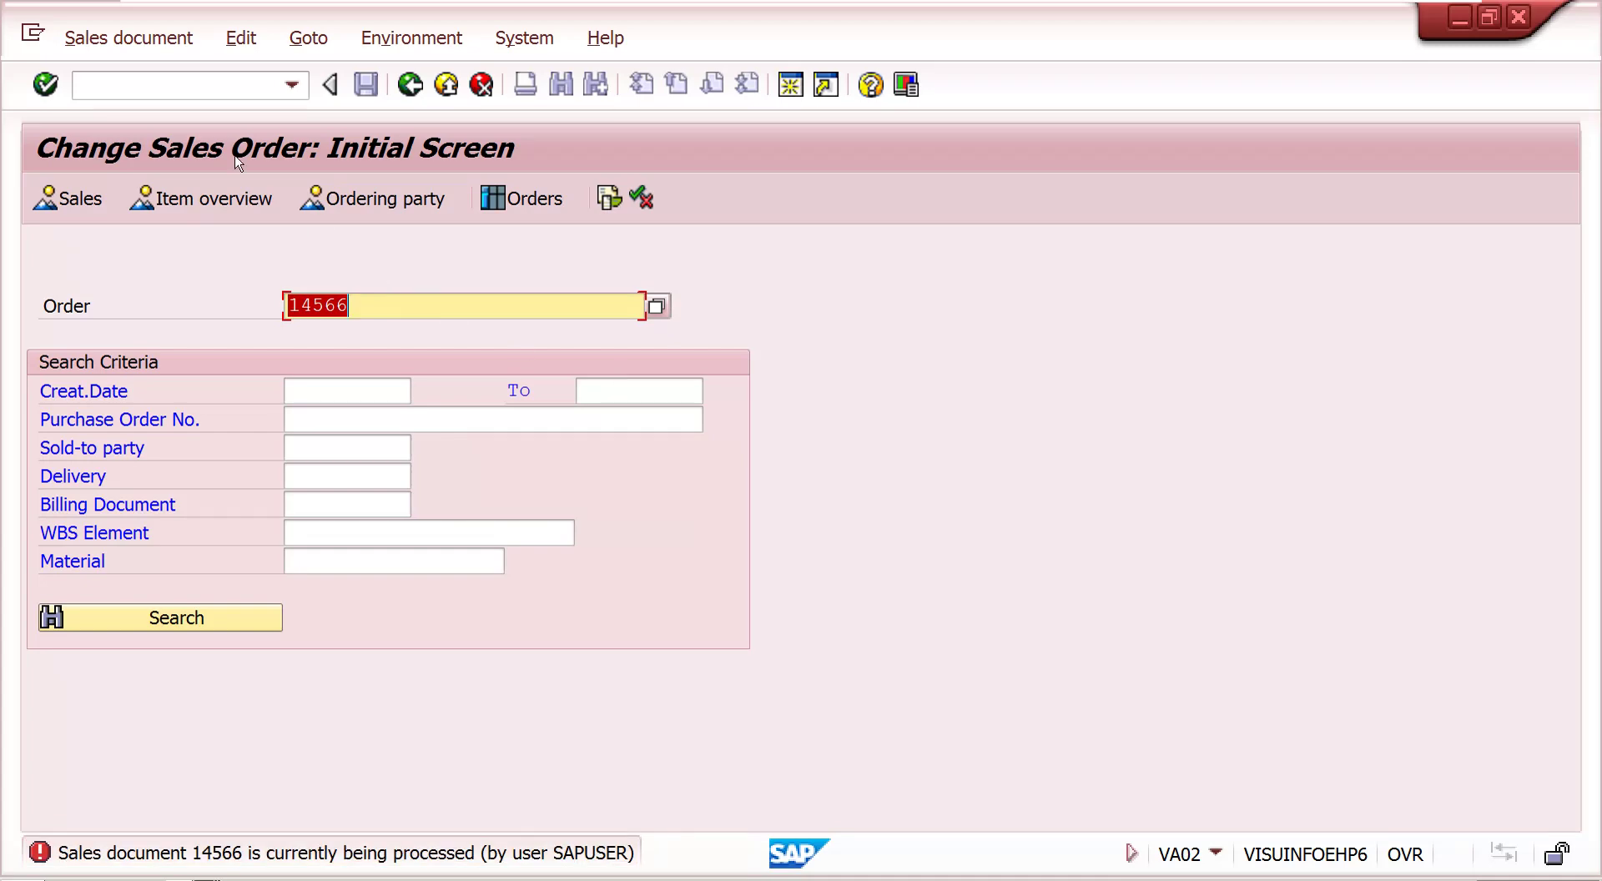
# Step: Display order 14566 and check its USD pricing conditions and 1.70000 accounting exchange rate
pyautogui.click(106, 43)
pyautogui.click(126, 146)
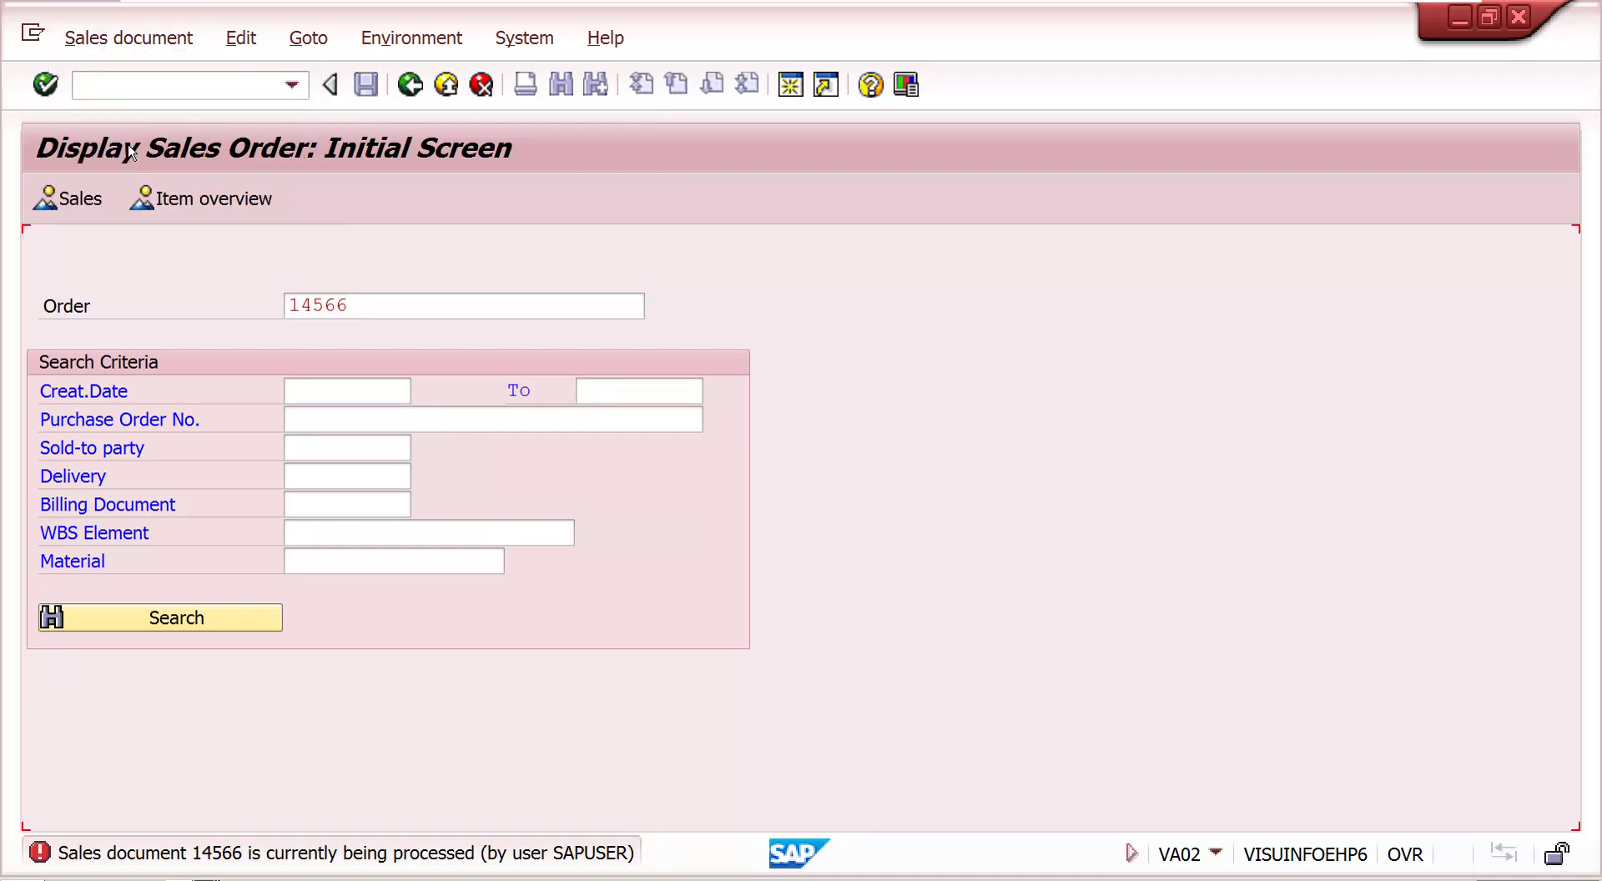
pyautogui.press('Return')
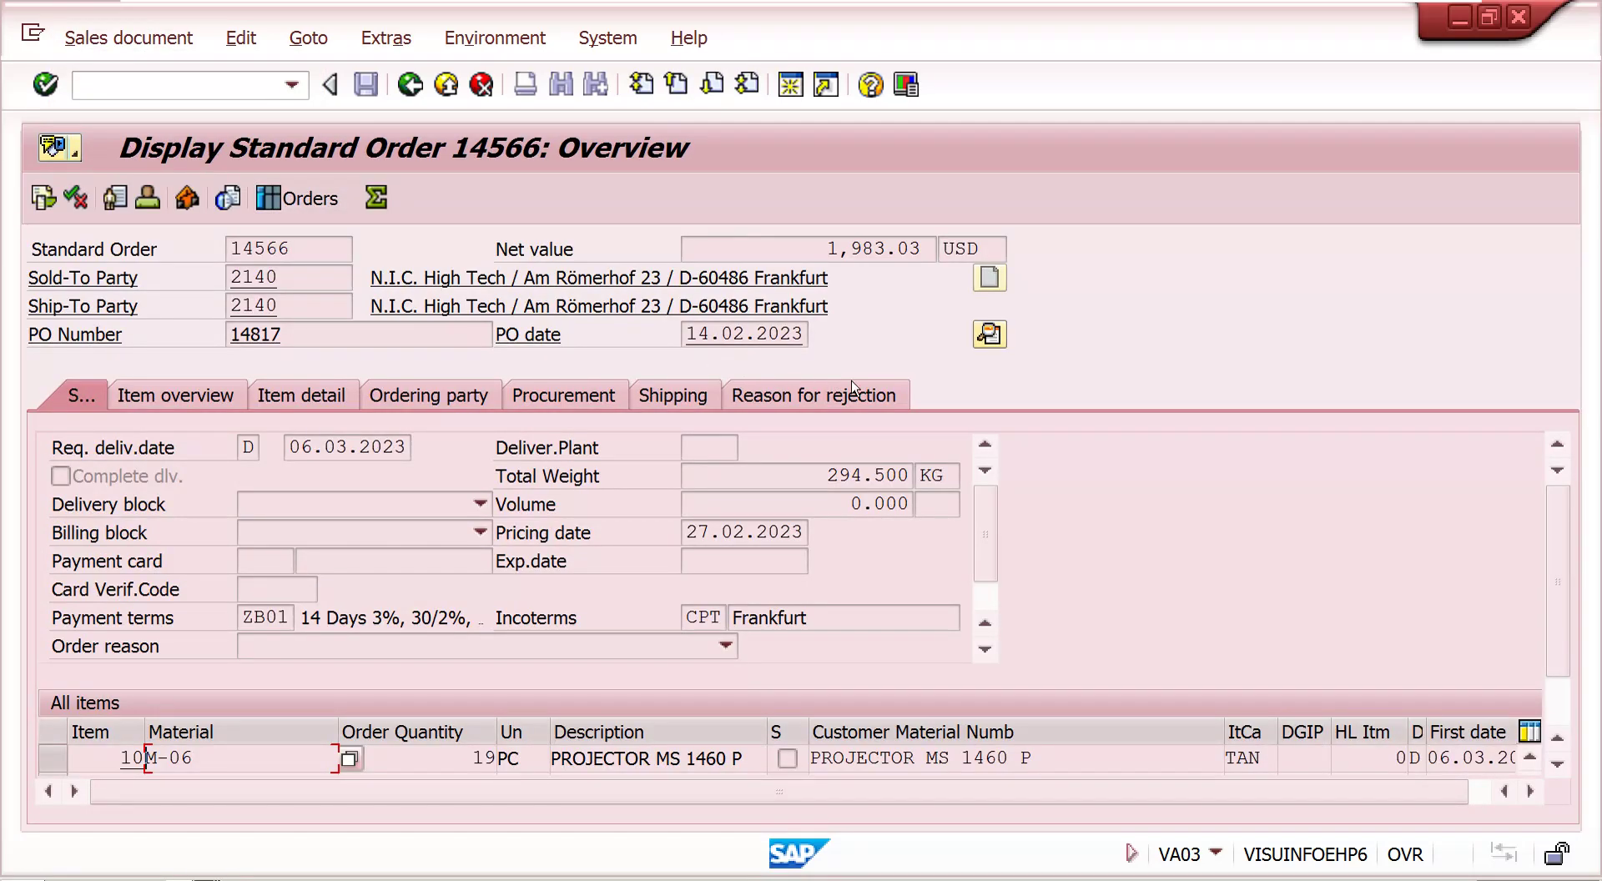
pyautogui.click(1003, 335)
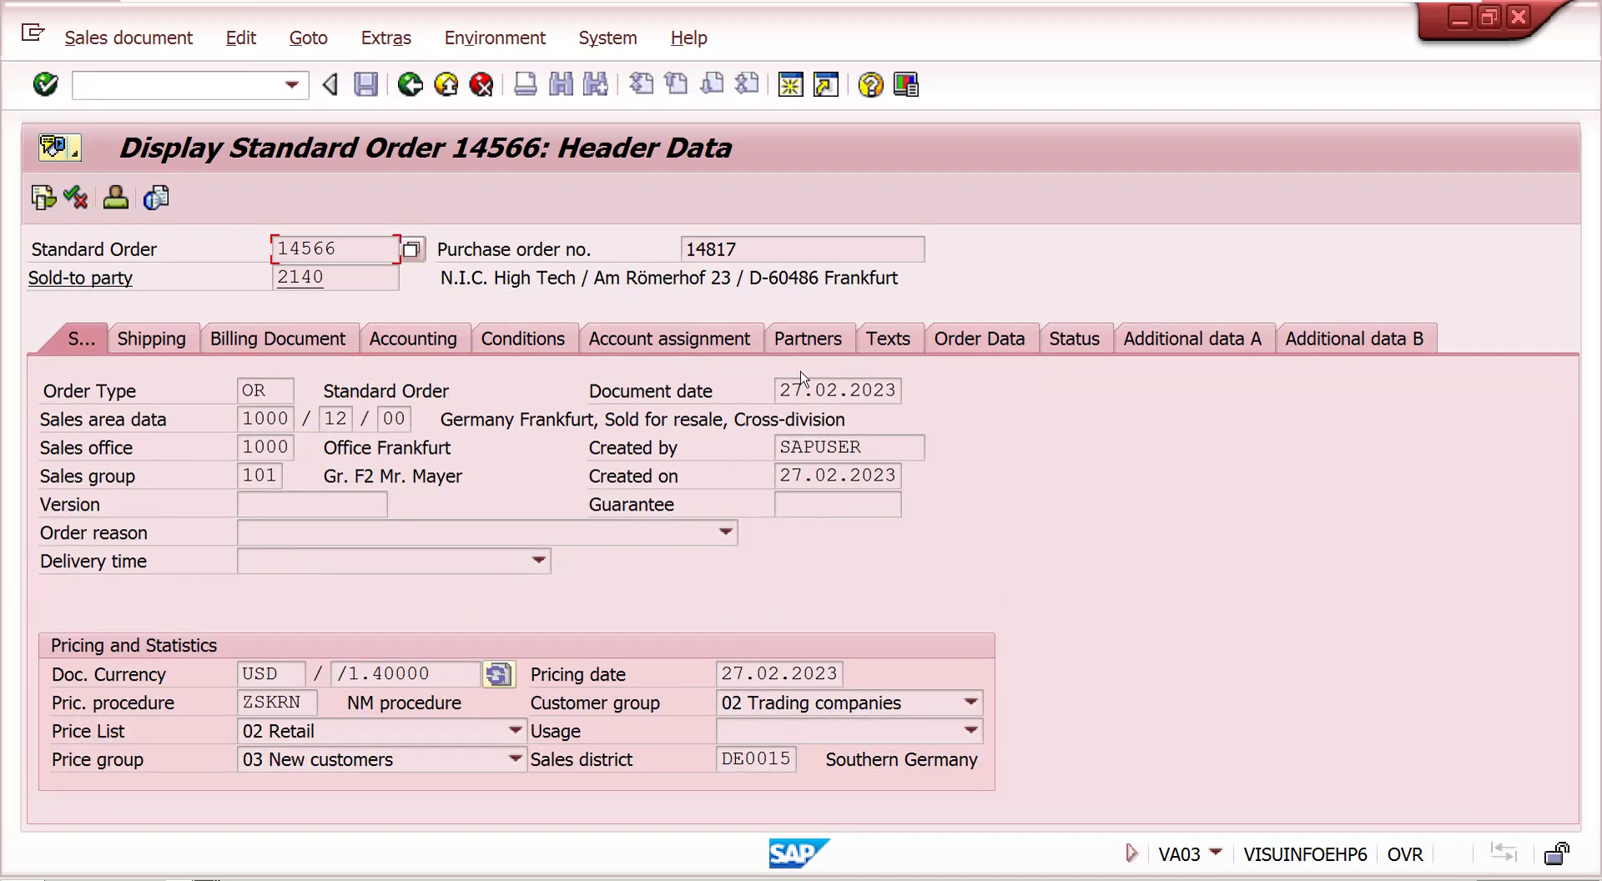
pyautogui.click(565, 351)
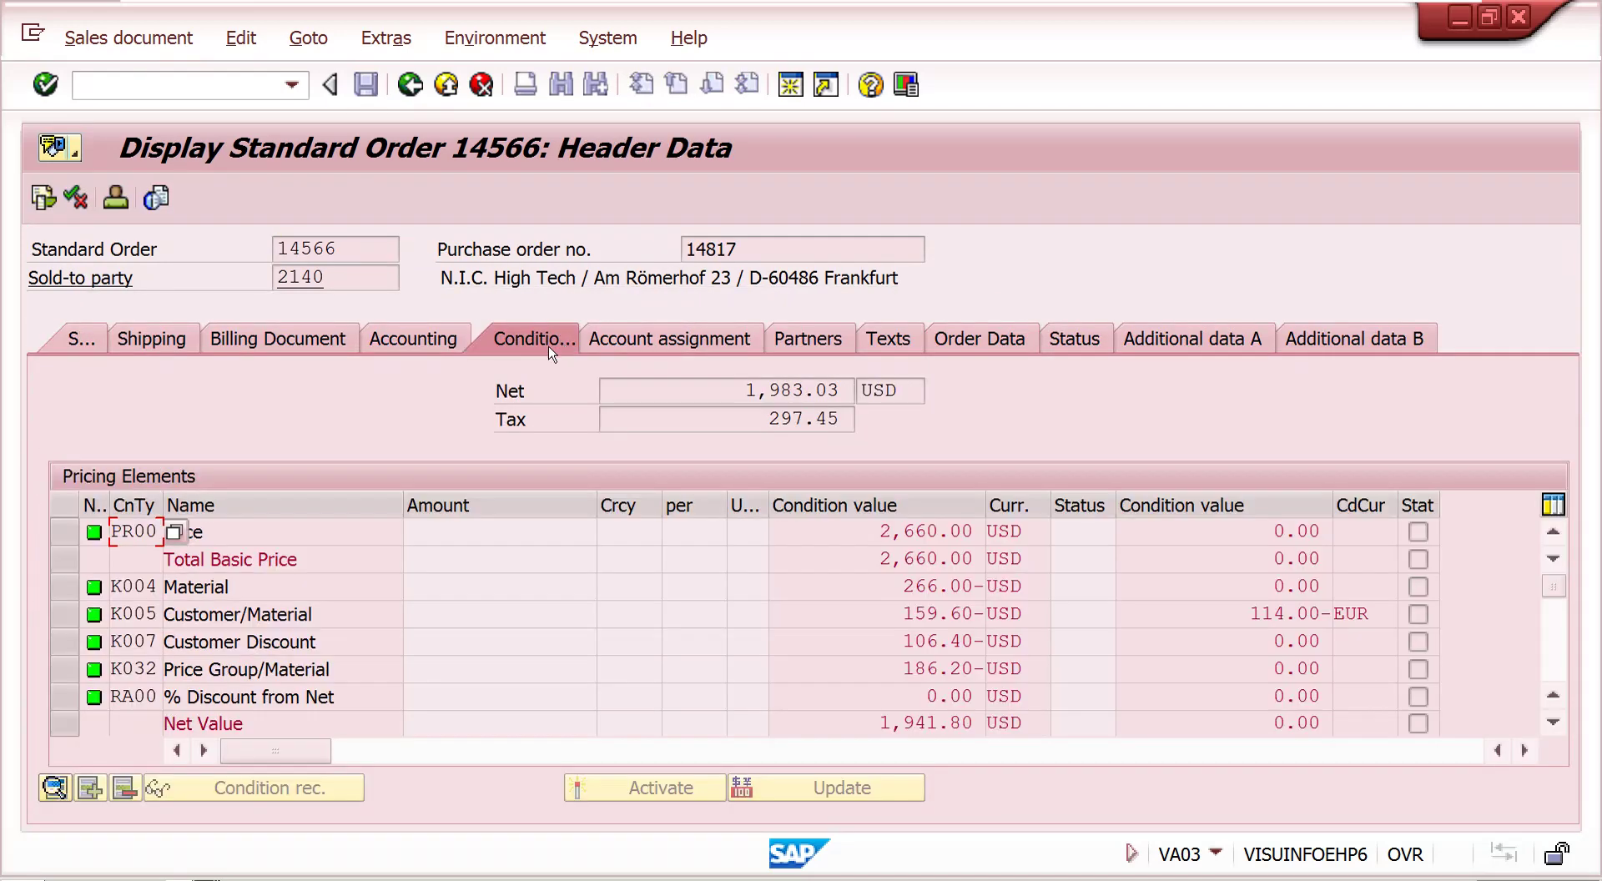
pyautogui.click(413, 338)
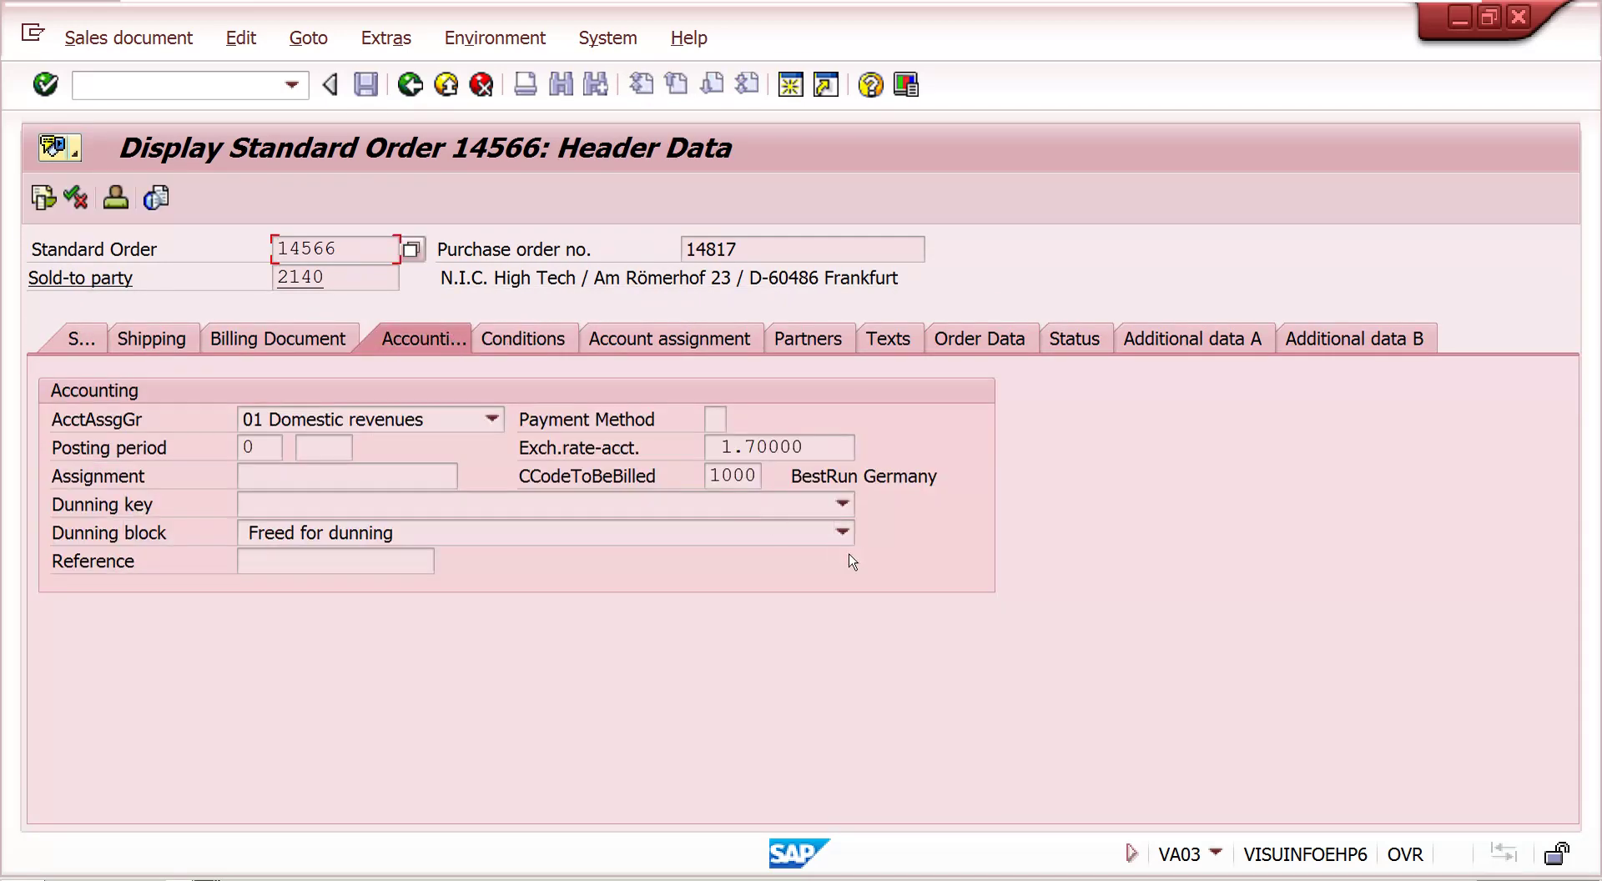
pyautogui.click(815, 445)
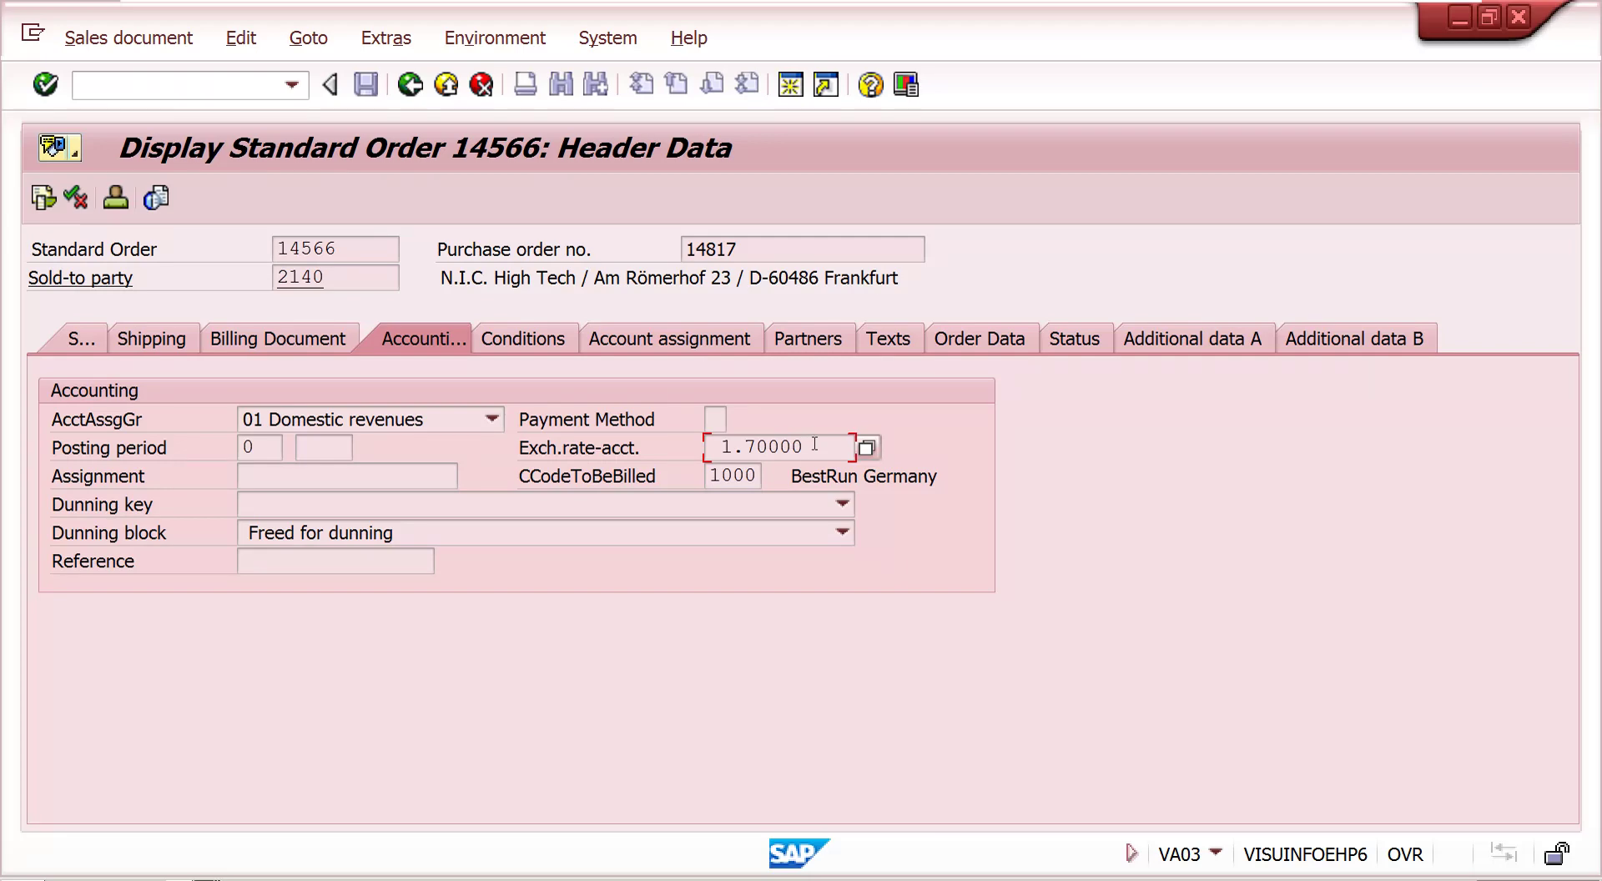
pyautogui.click(410, 84)
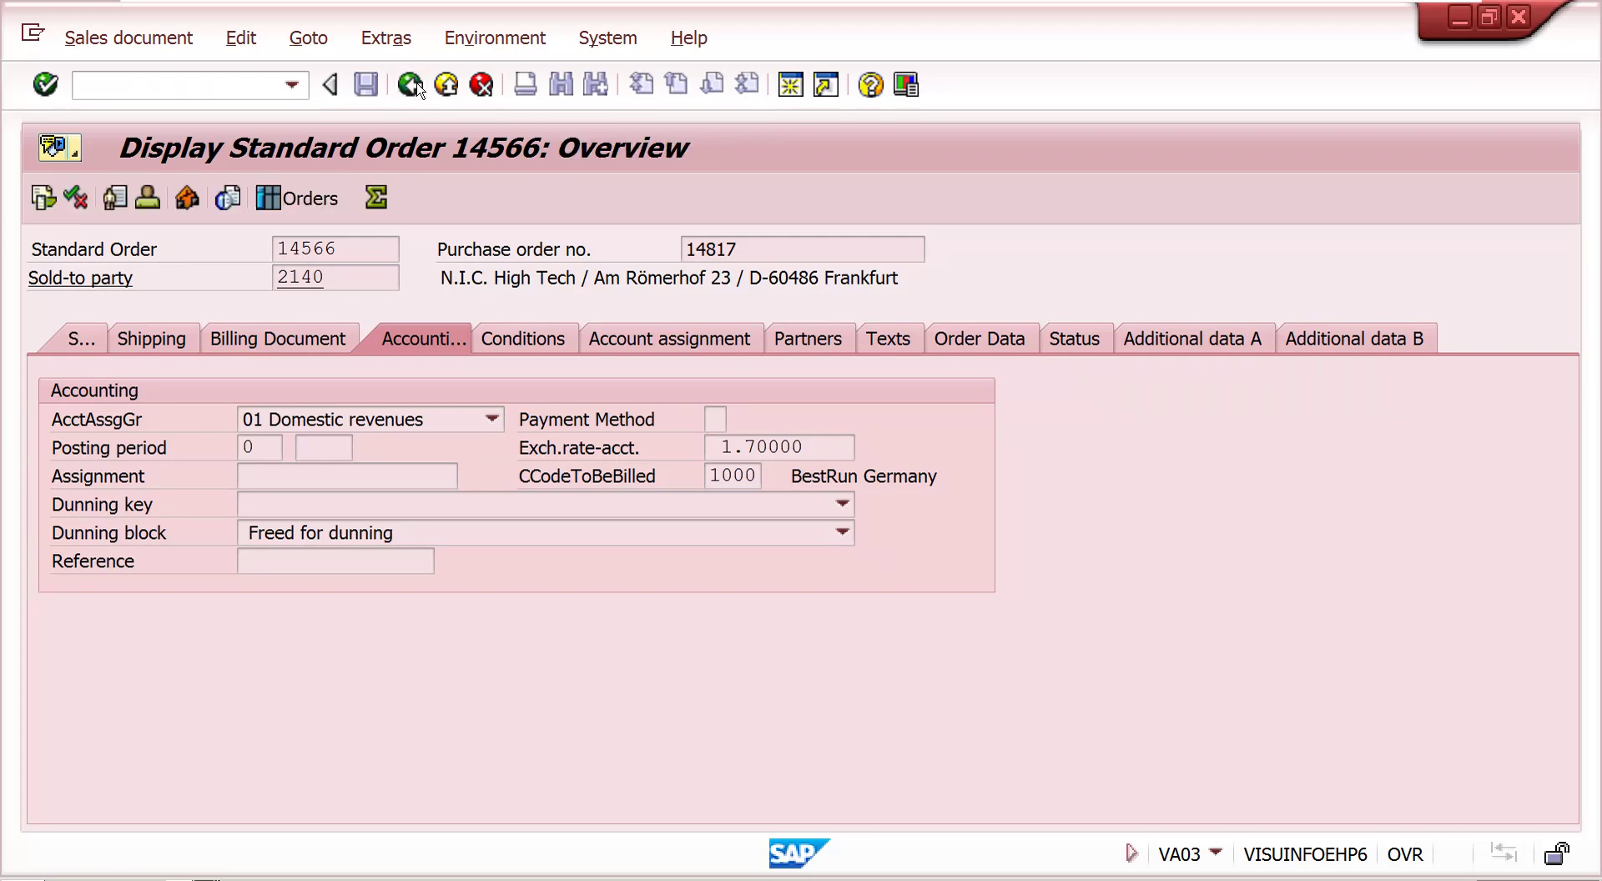
pyautogui.click(129, 38)
# Step: Create the delivery for order 14566 with storage location 0120 for item 10
pyautogui.click(136, 292)
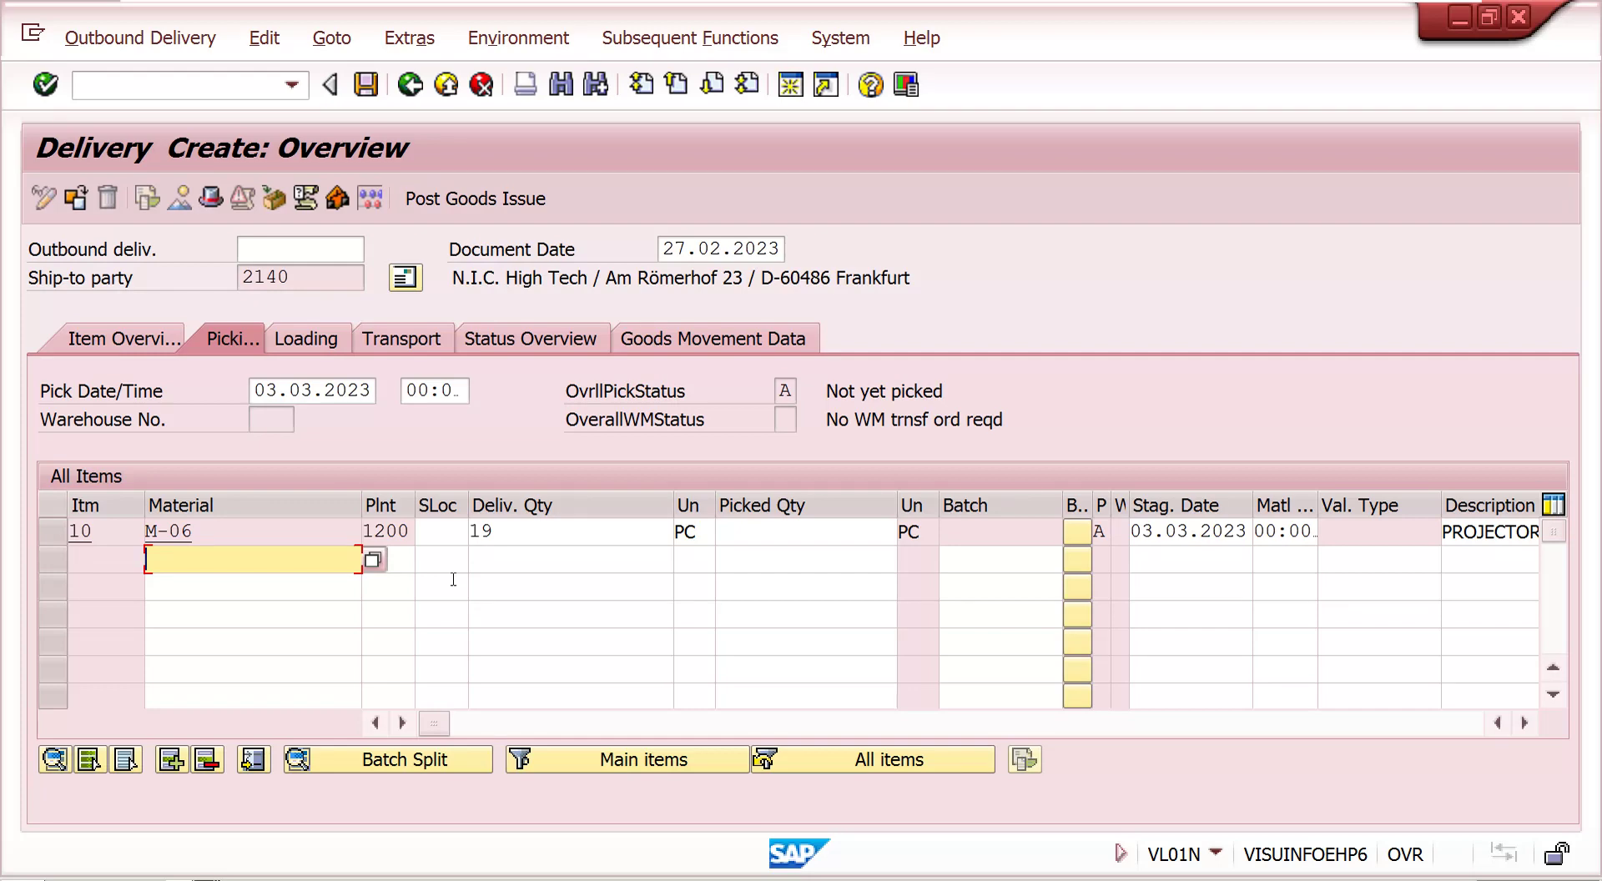
pyautogui.click(455, 534)
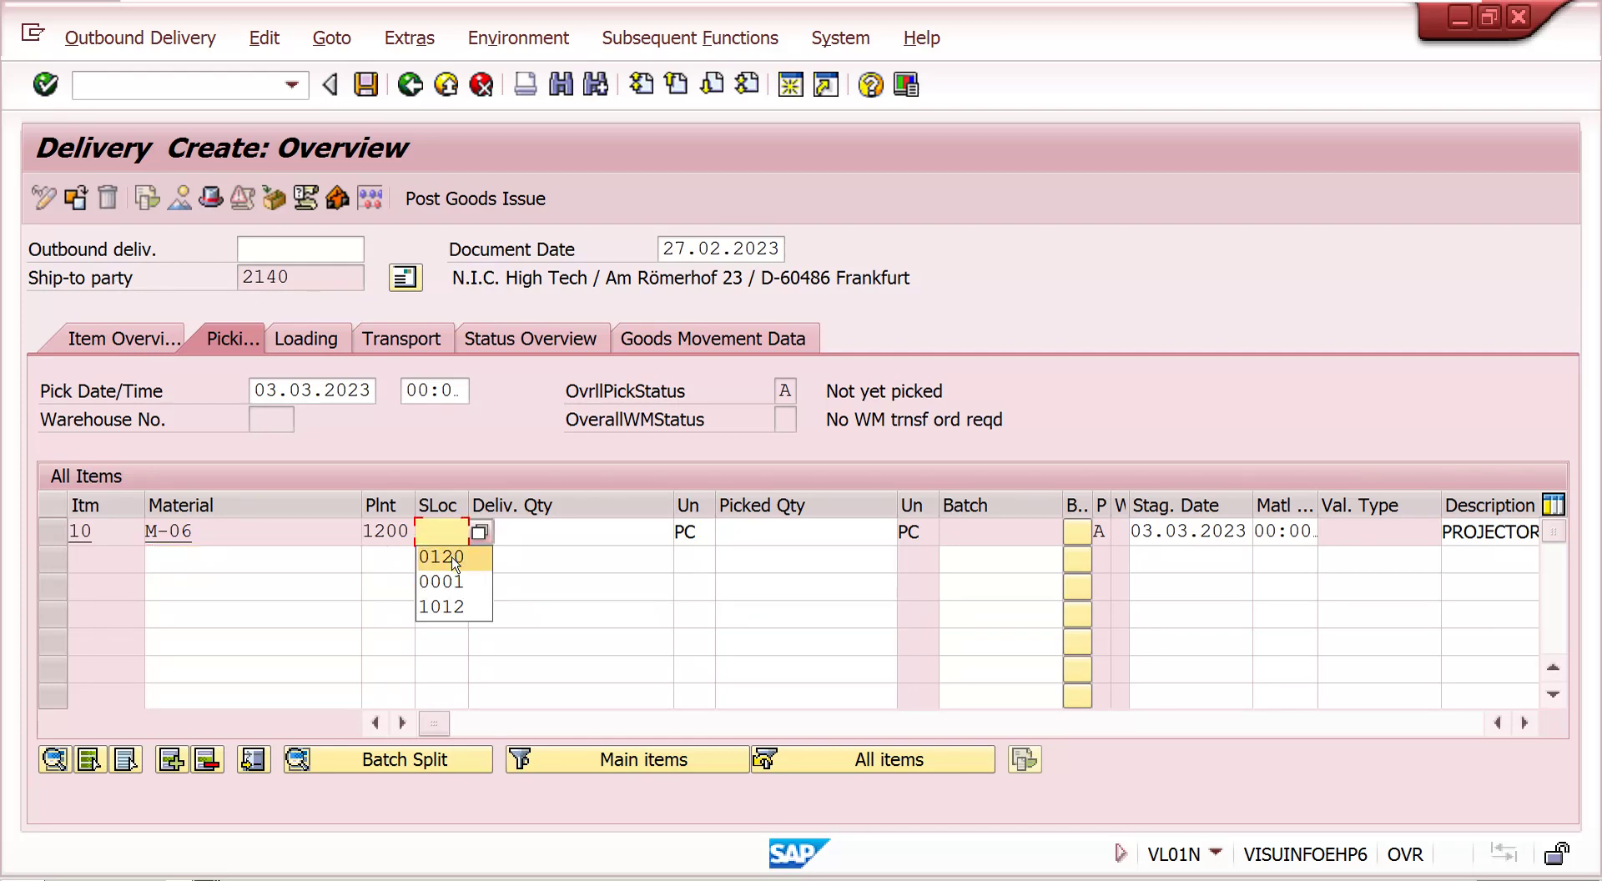
pyautogui.click(455, 558)
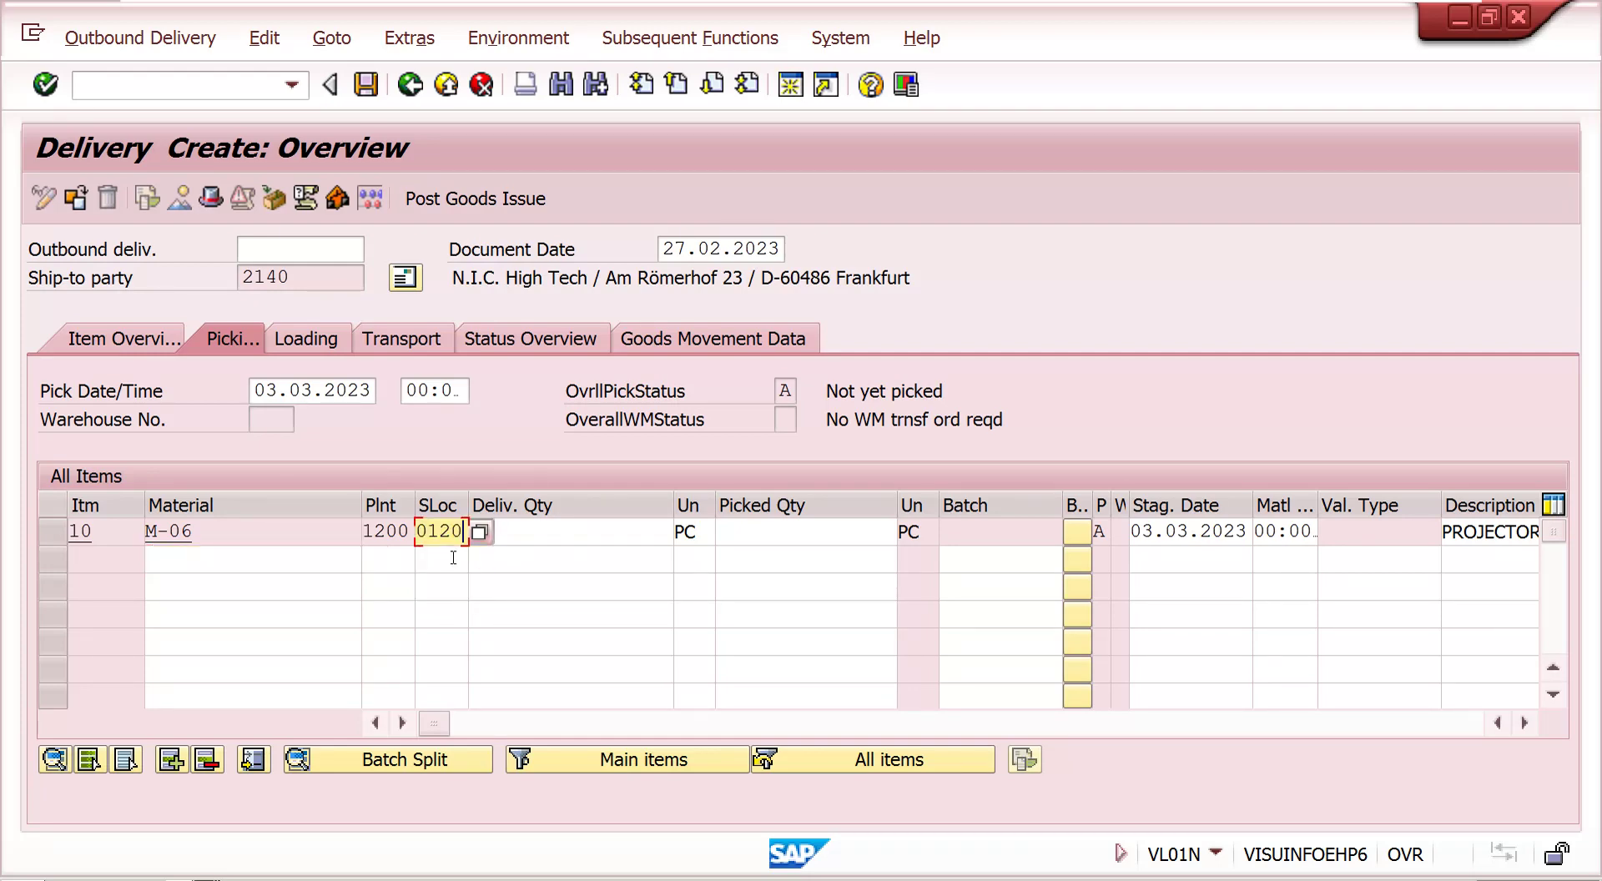
# Step: Enter picked quantity 19 for item 10 and post goods issue, saving delivery 80017273
pyautogui.click(783, 532)
pyautogui.write('19')
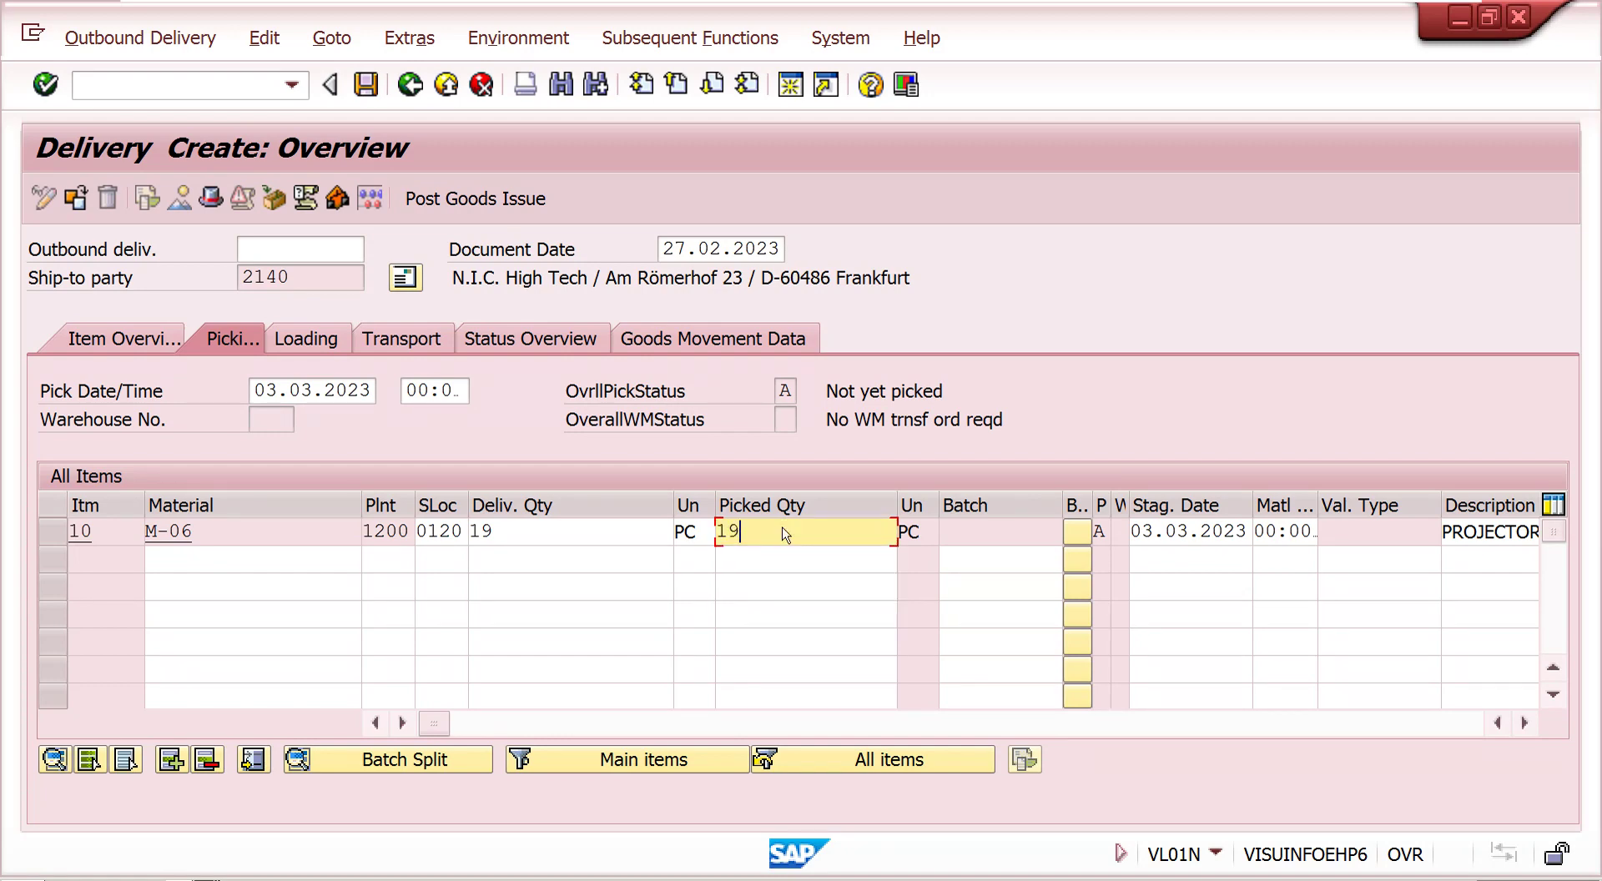
pyautogui.press('Return')
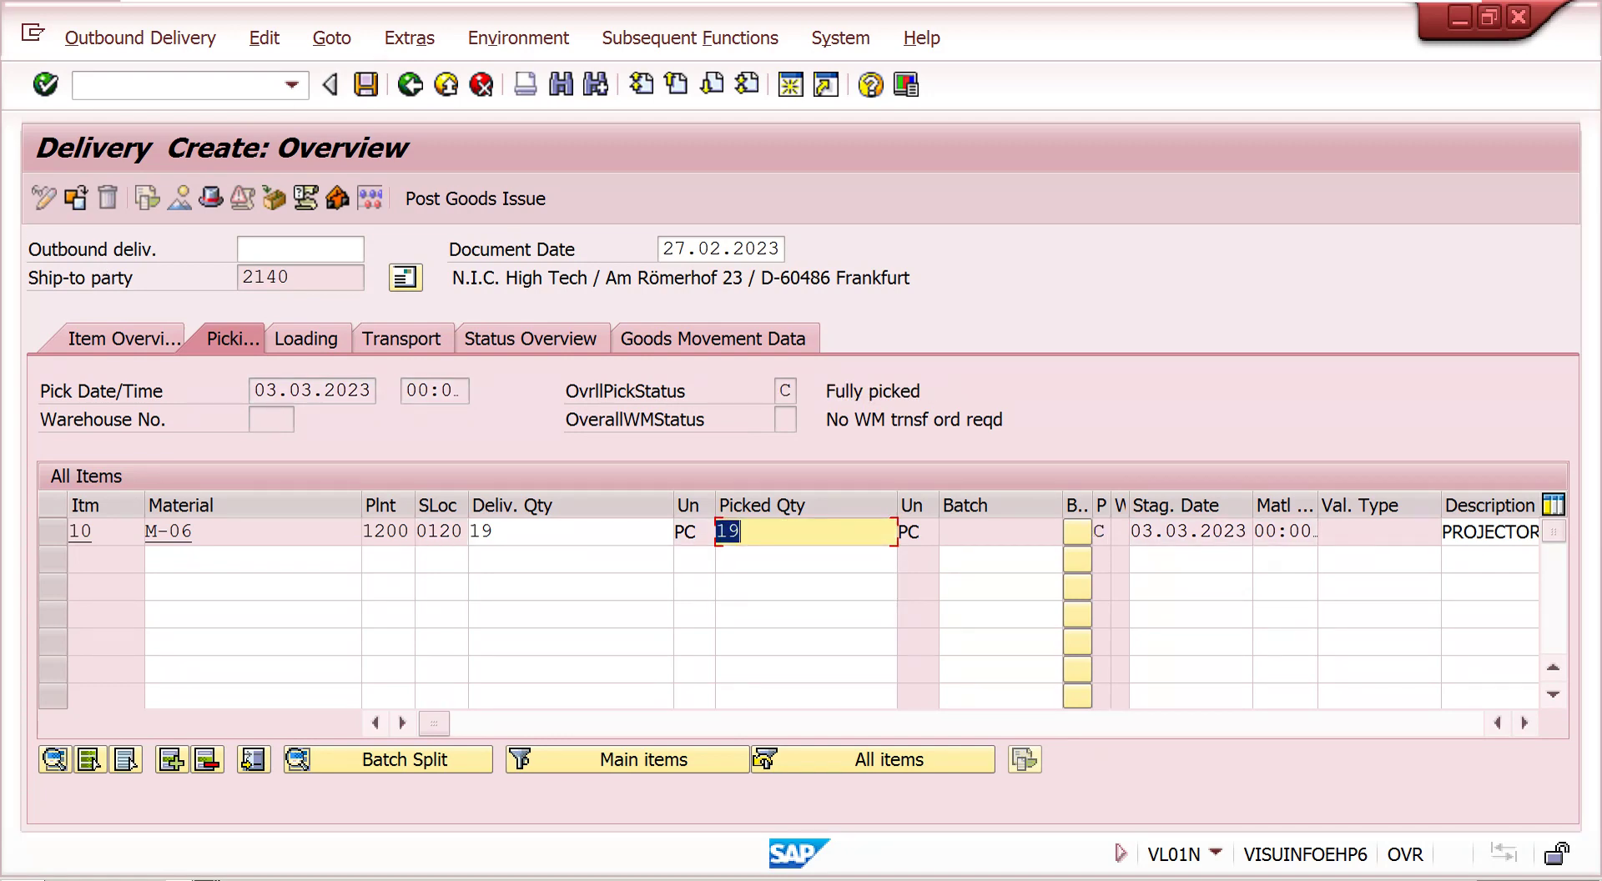
pyautogui.click(139, 37)
pyautogui.click(331, 38)
pyautogui.click(507, 200)
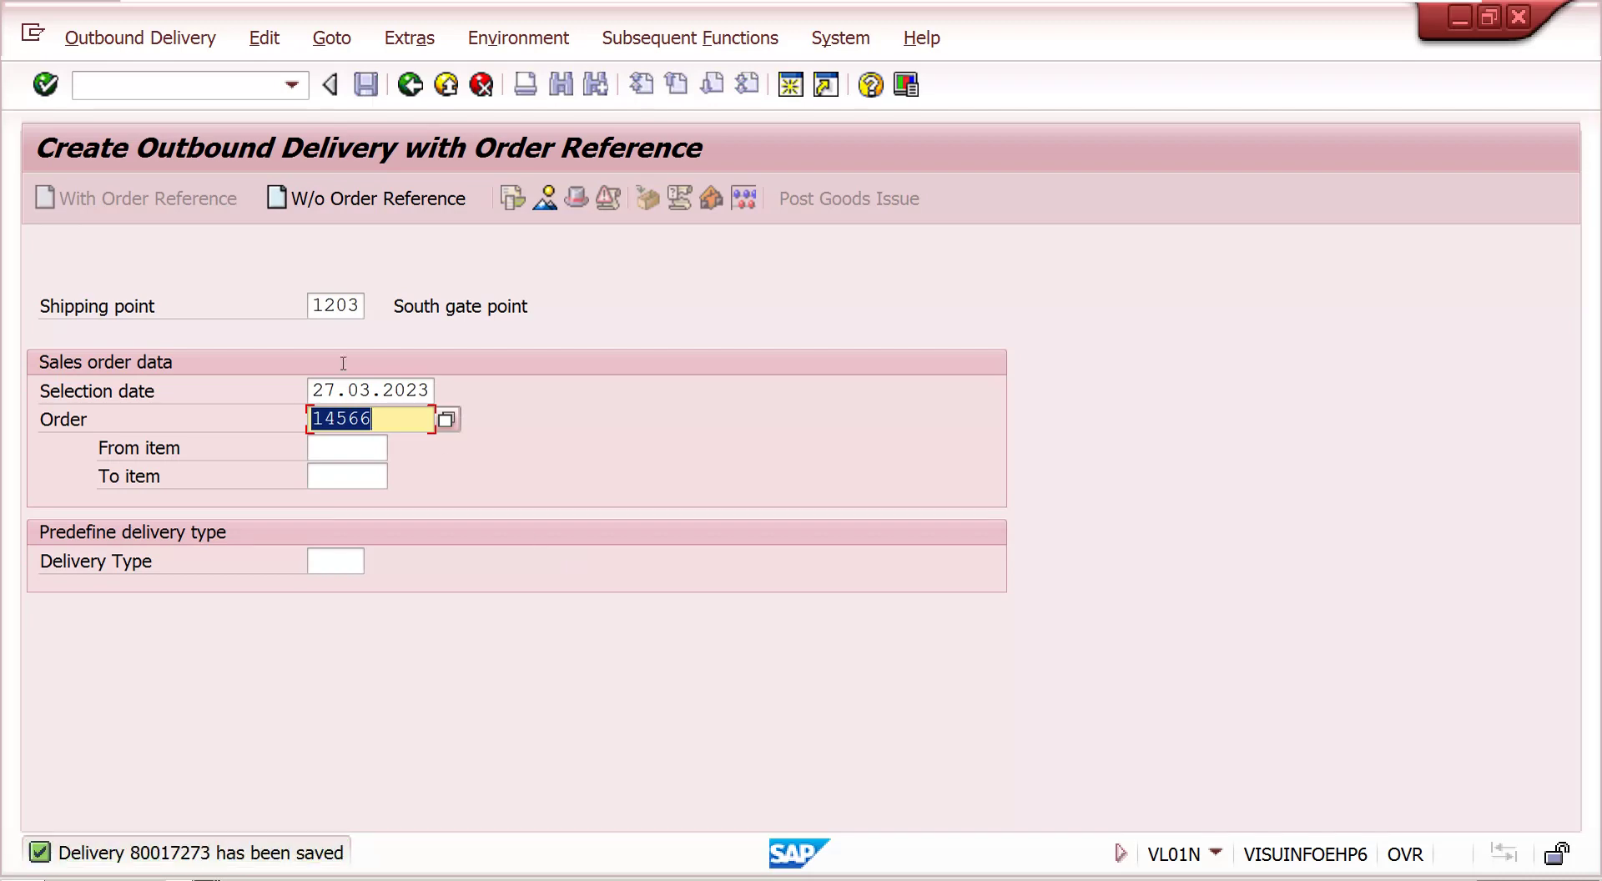
# Step: Bill delivery 80017273, check the billing error log, then rerun /nvf01 for the 1,983.03 USD invoice
pyautogui.click(125, 87)
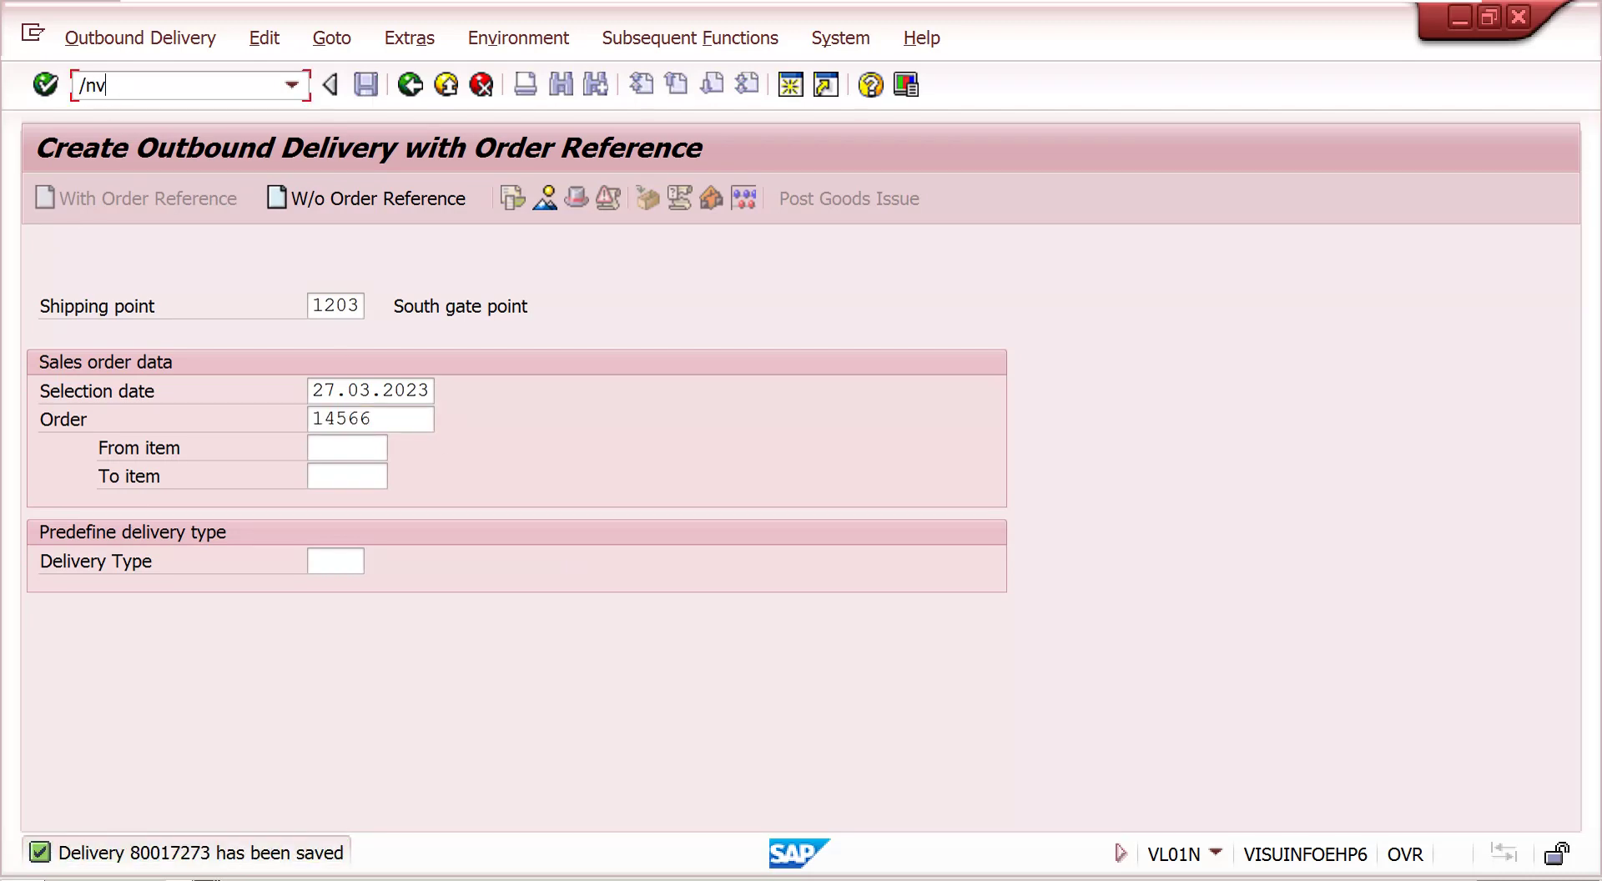
pyautogui.press('Return')
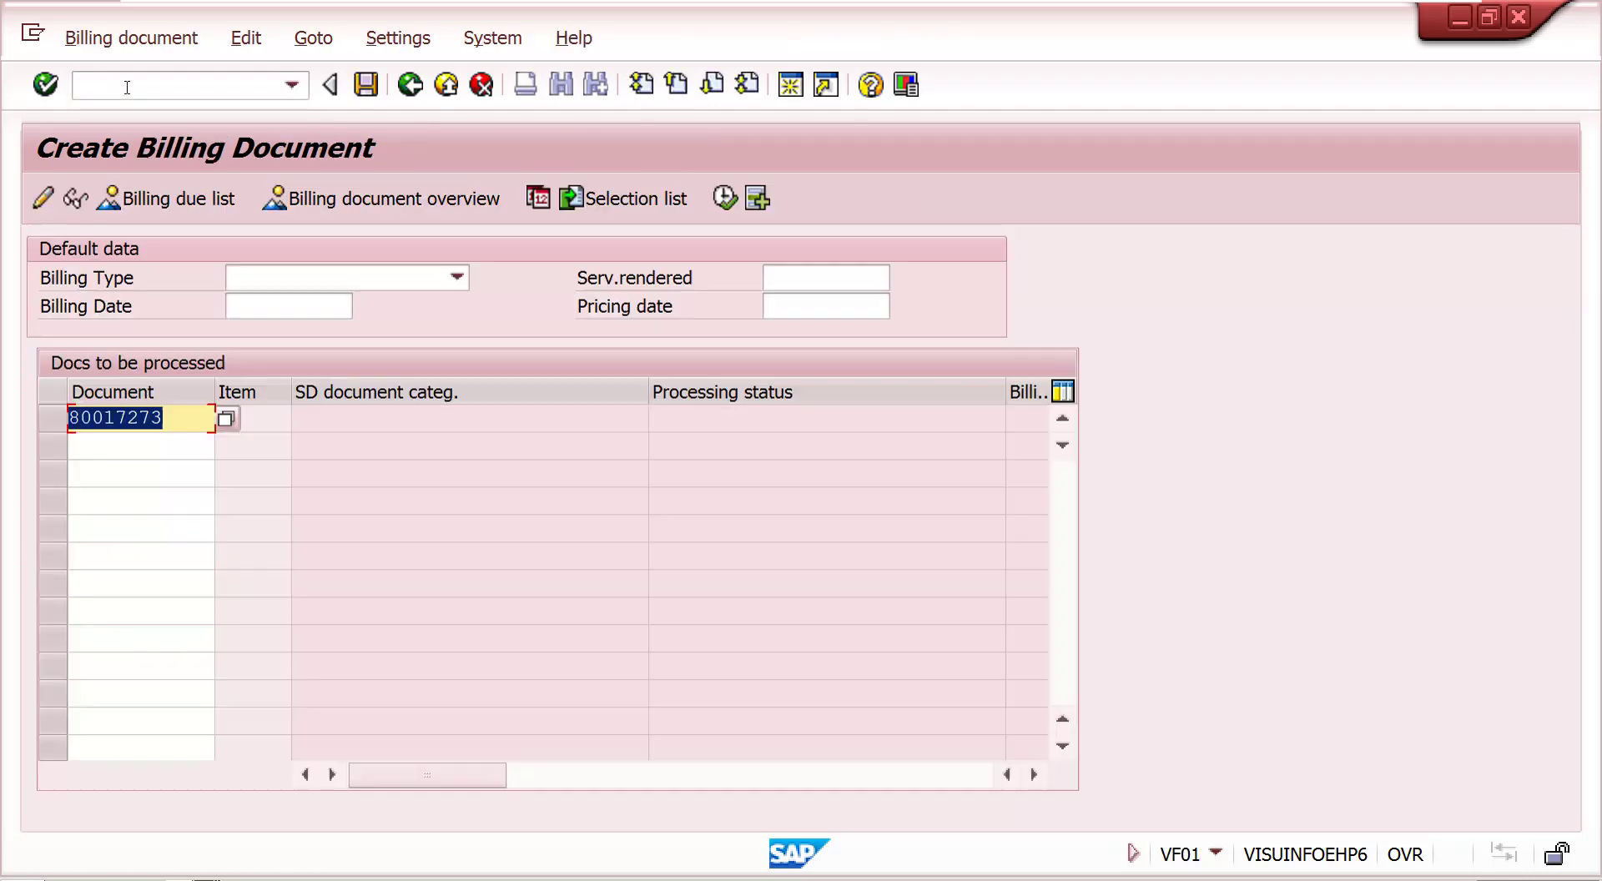
pyautogui.press('Return')
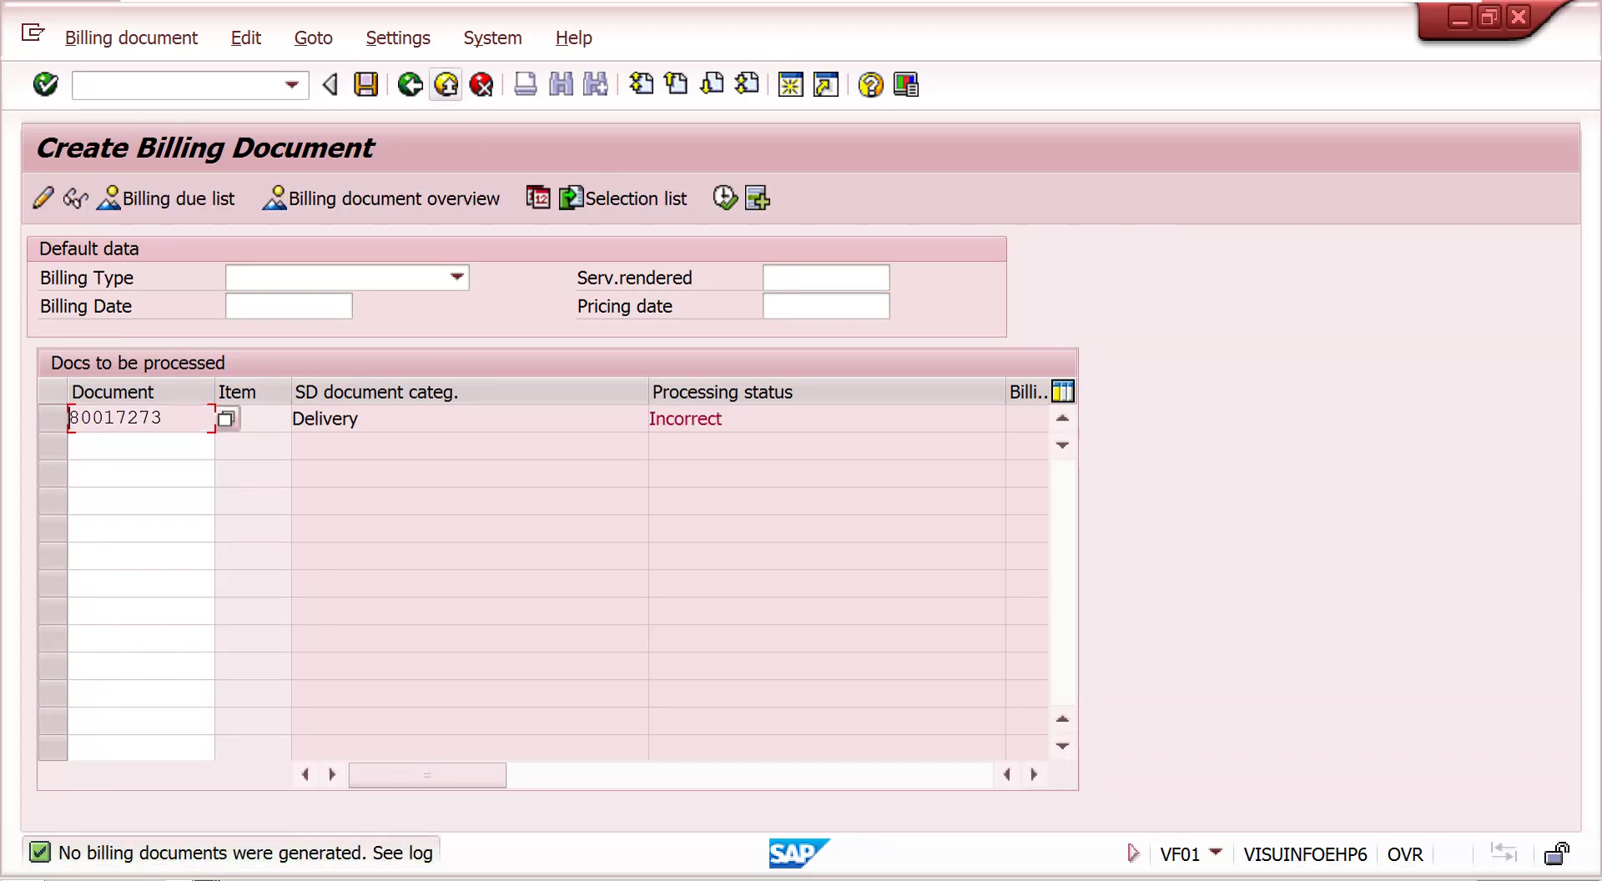
pyautogui.click(257, 38)
pyautogui.click(292, 144)
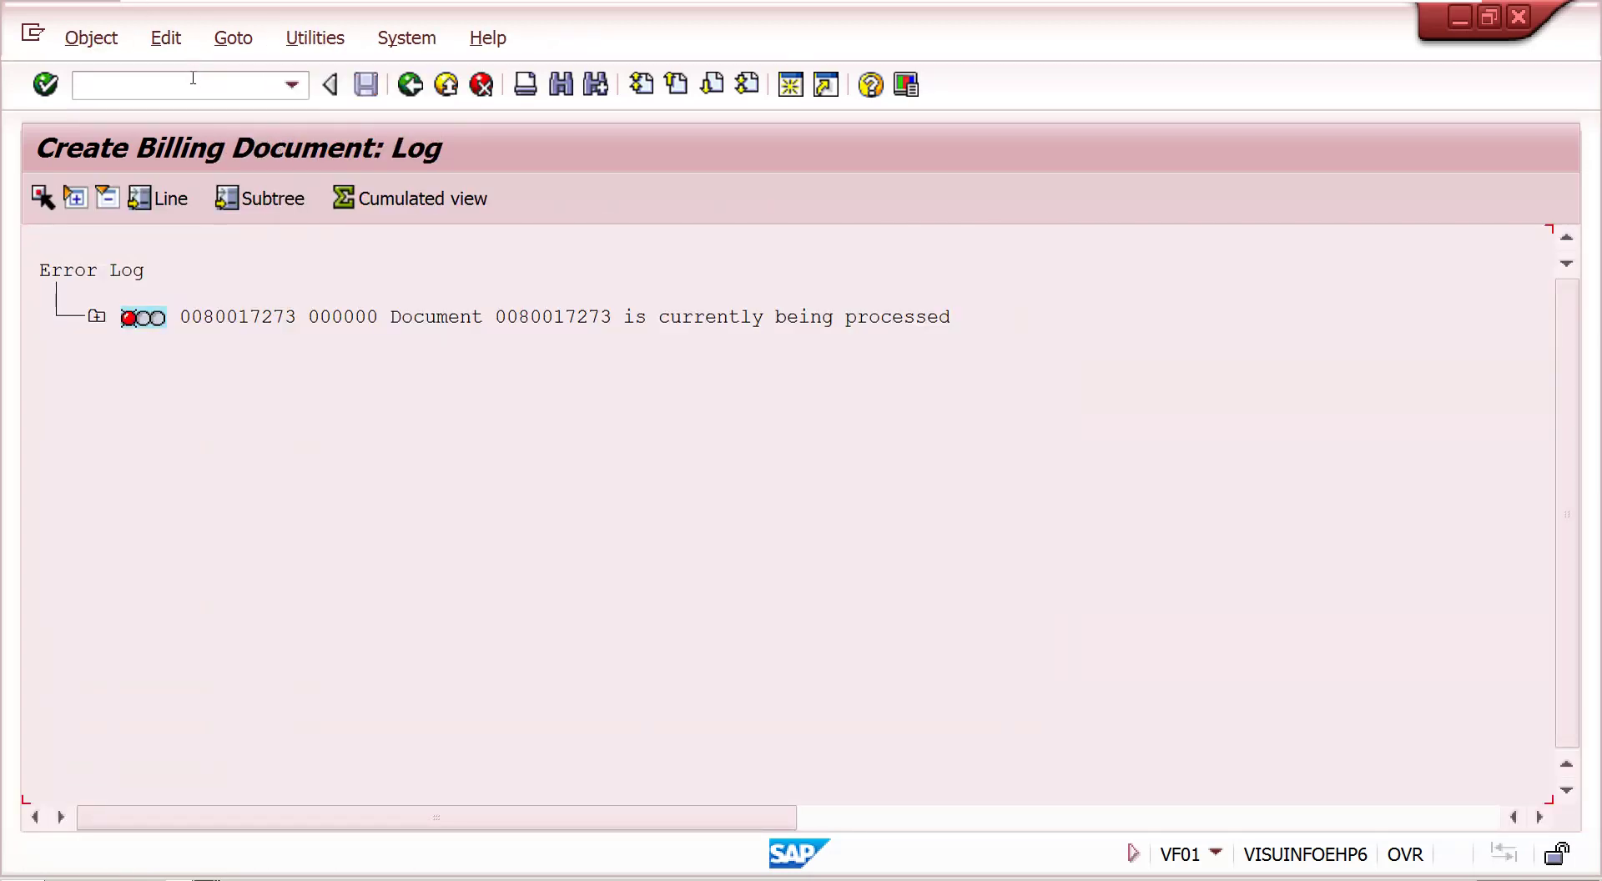
pyautogui.click(193, 77)
pyautogui.write('/nvf01')
pyautogui.press('Return')
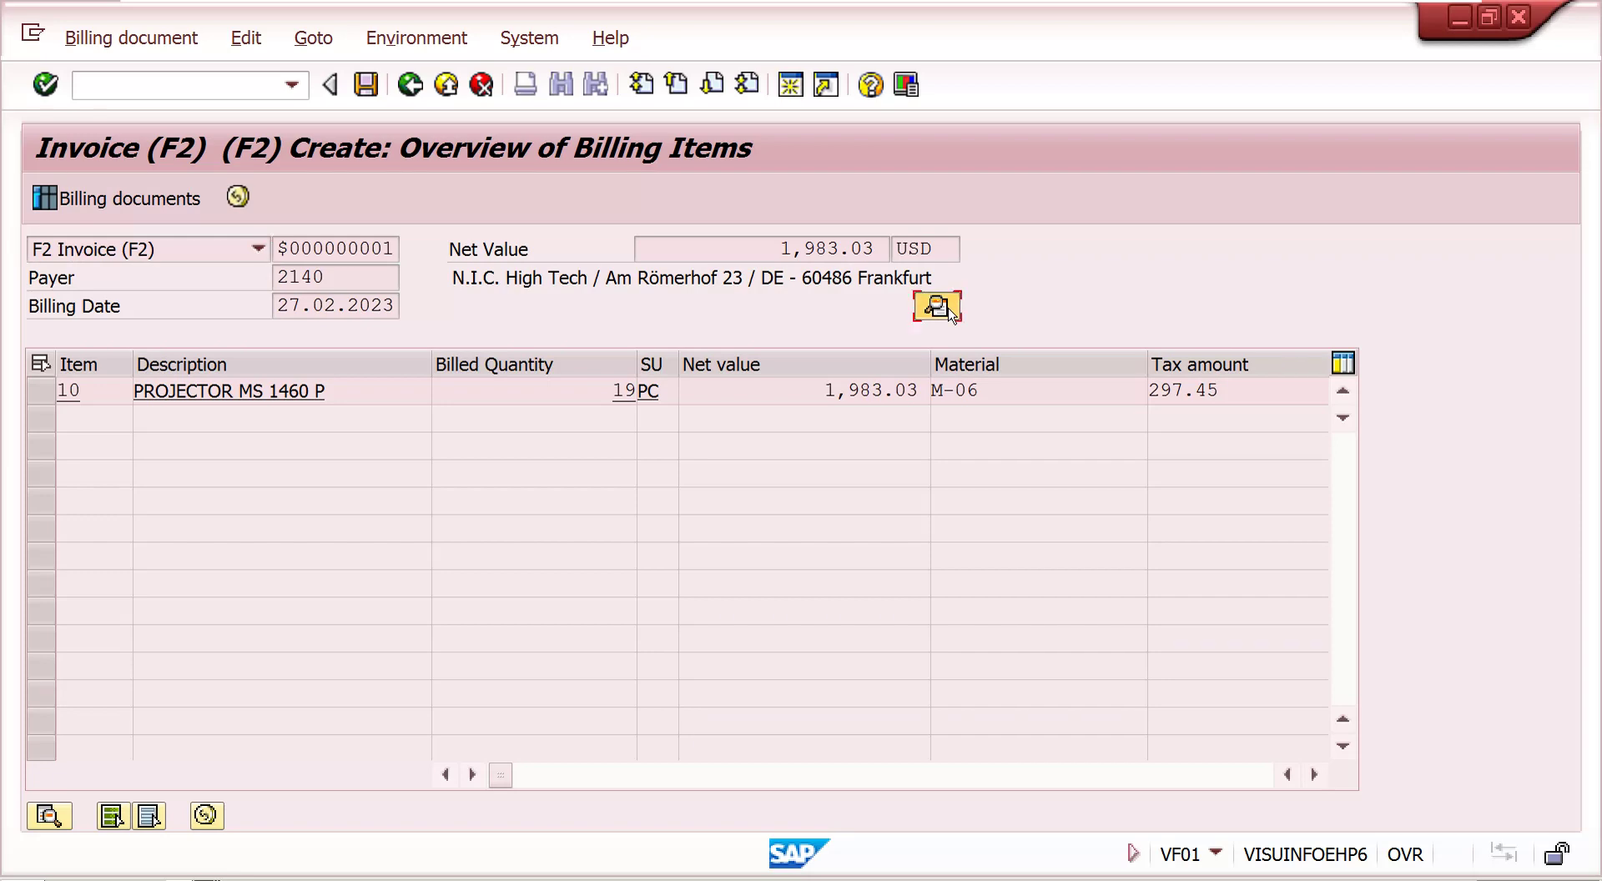
# Step: Confirm the invoice header shows accounting exchange rate 1.70000 and save it as billing document 90039230
pyautogui.click(936, 306)
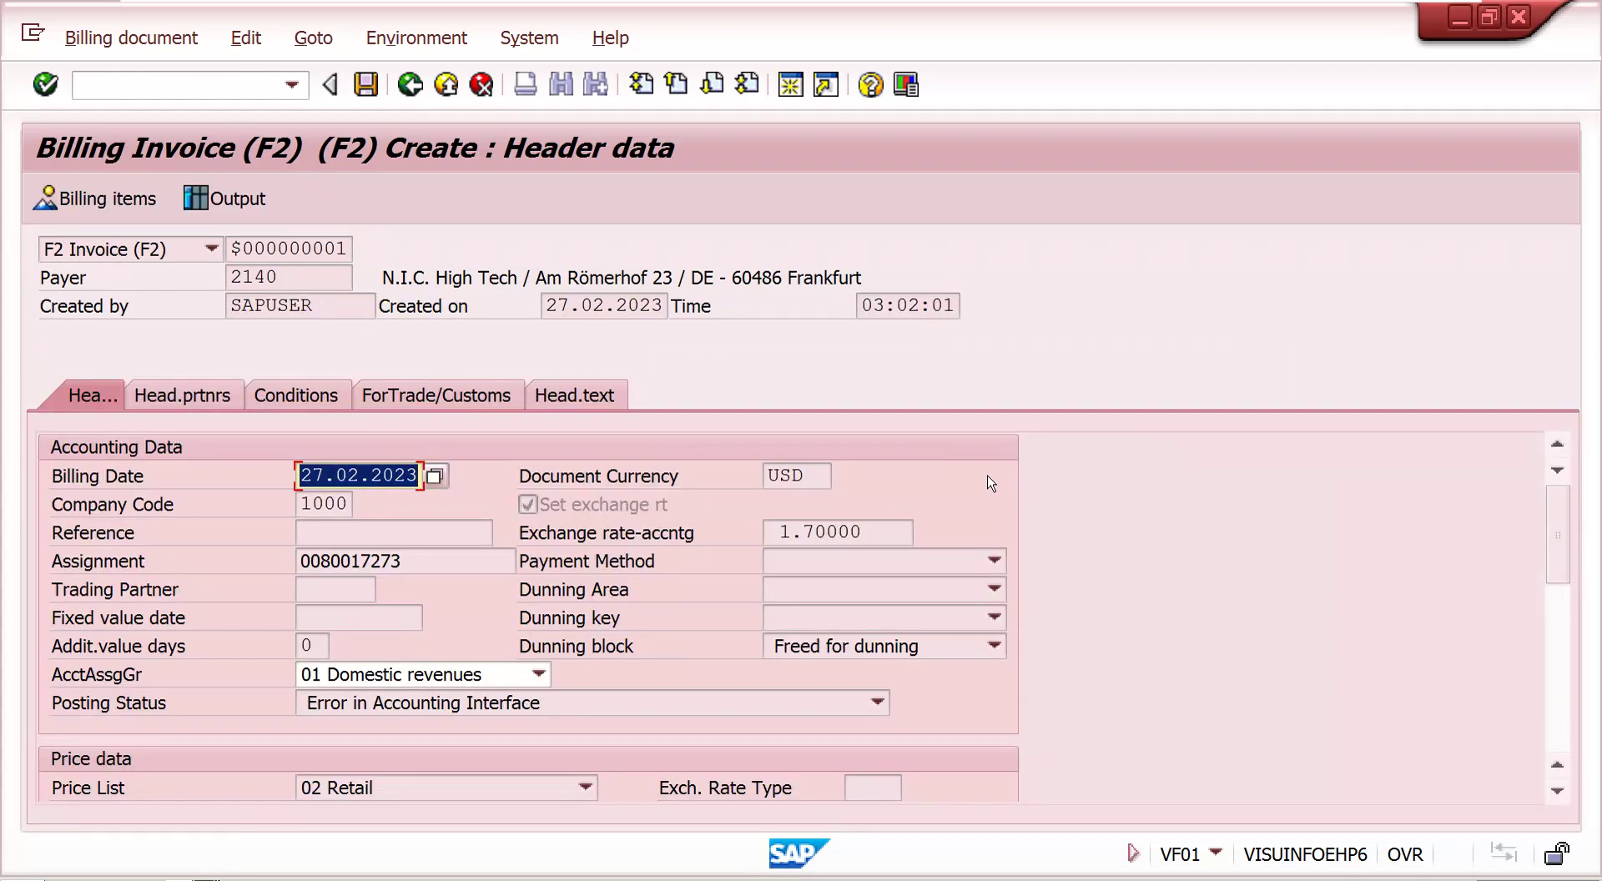
pyautogui.click(804, 531)
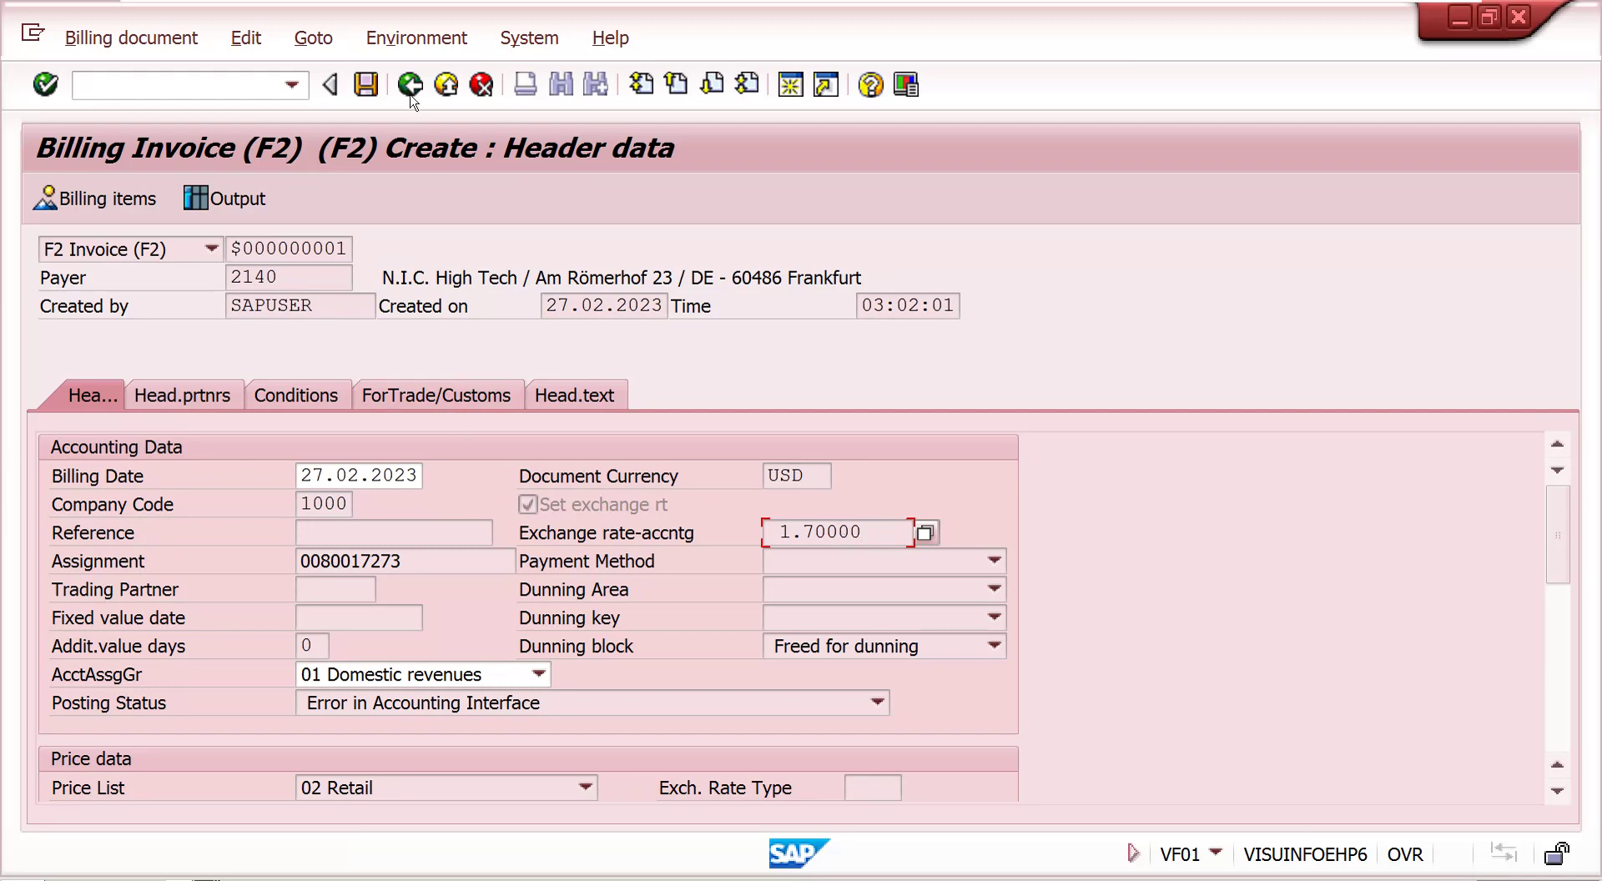
pyautogui.click(367, 84)
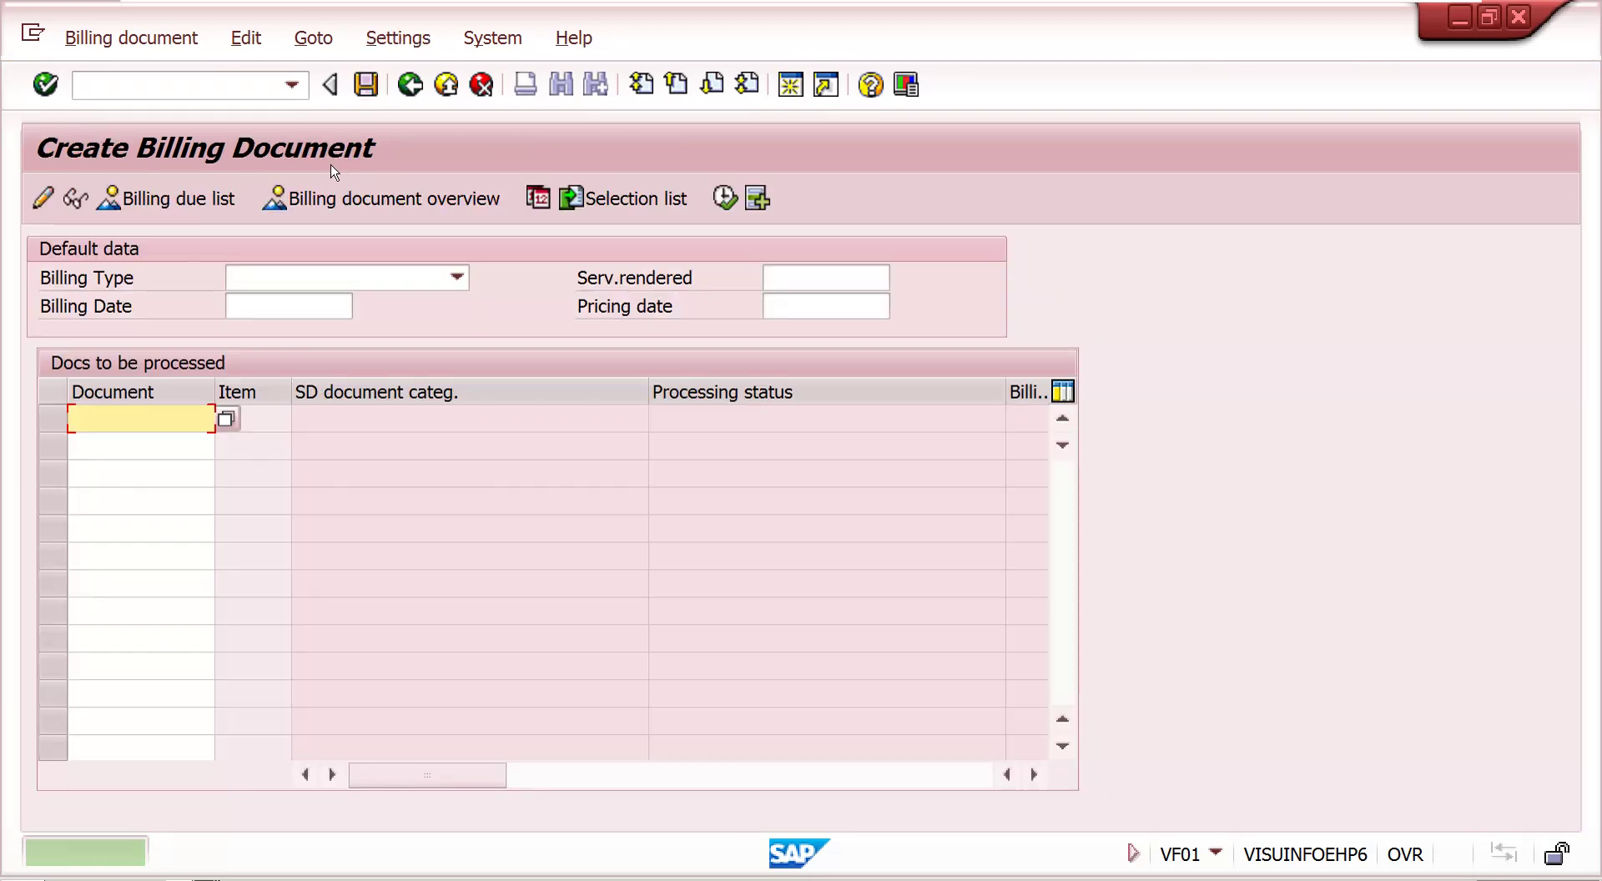
pyautogui.click(265, 79)
pyautogui.write('/nv')
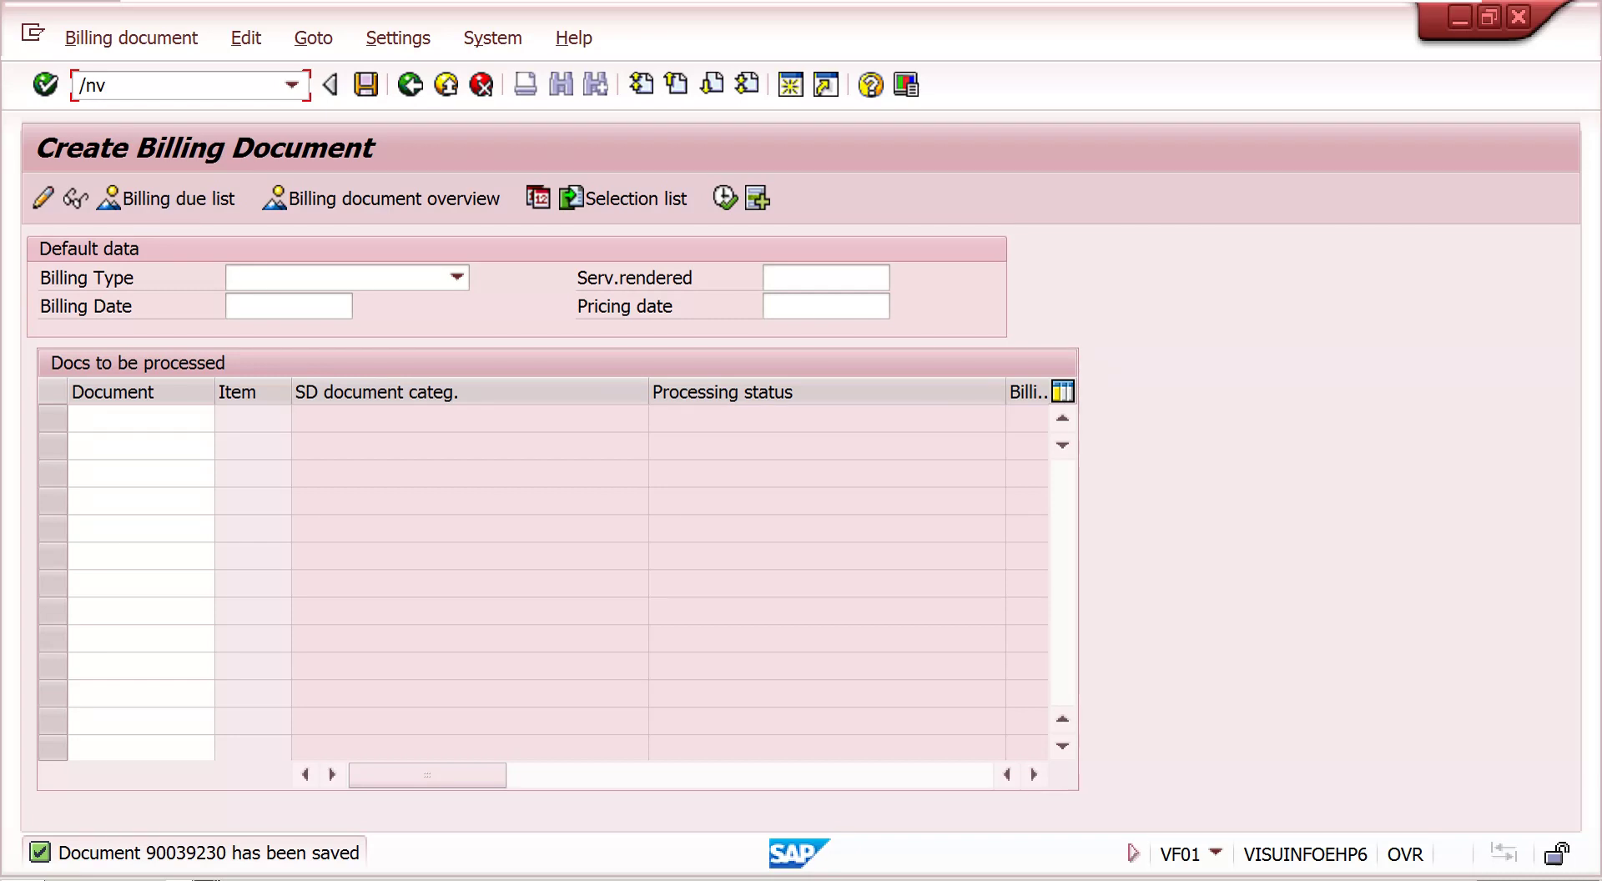
pyautogui.write('a02')
# Step: Open sales order 14566 in VA02 and check its header accounting exchange rate of 1.70000
pyautogui.press('Return')
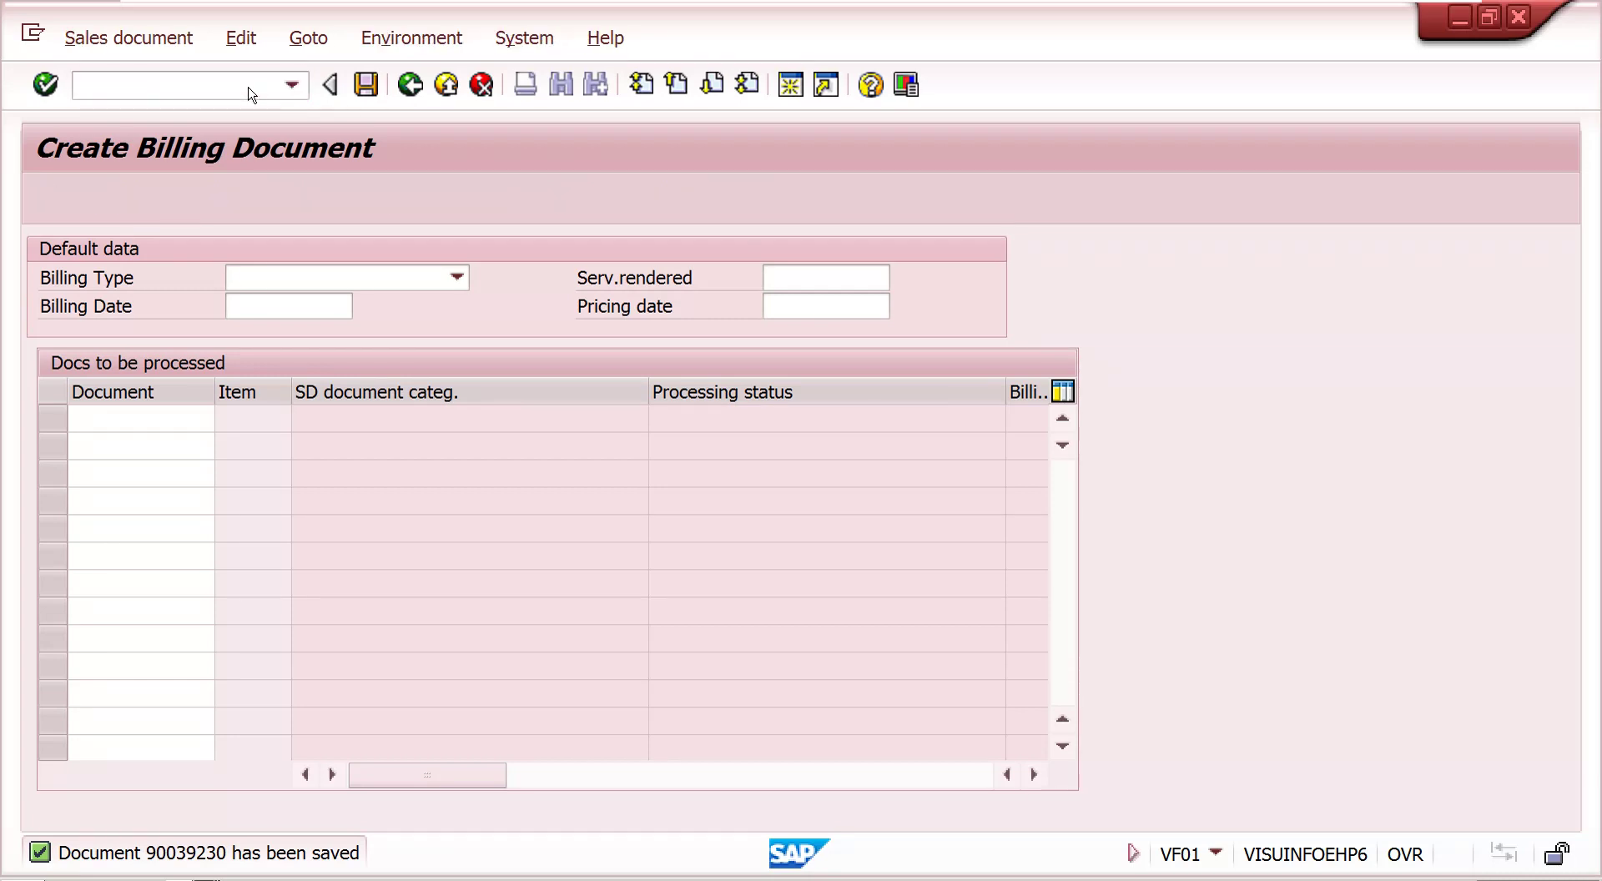
pyautogui.press('Return')
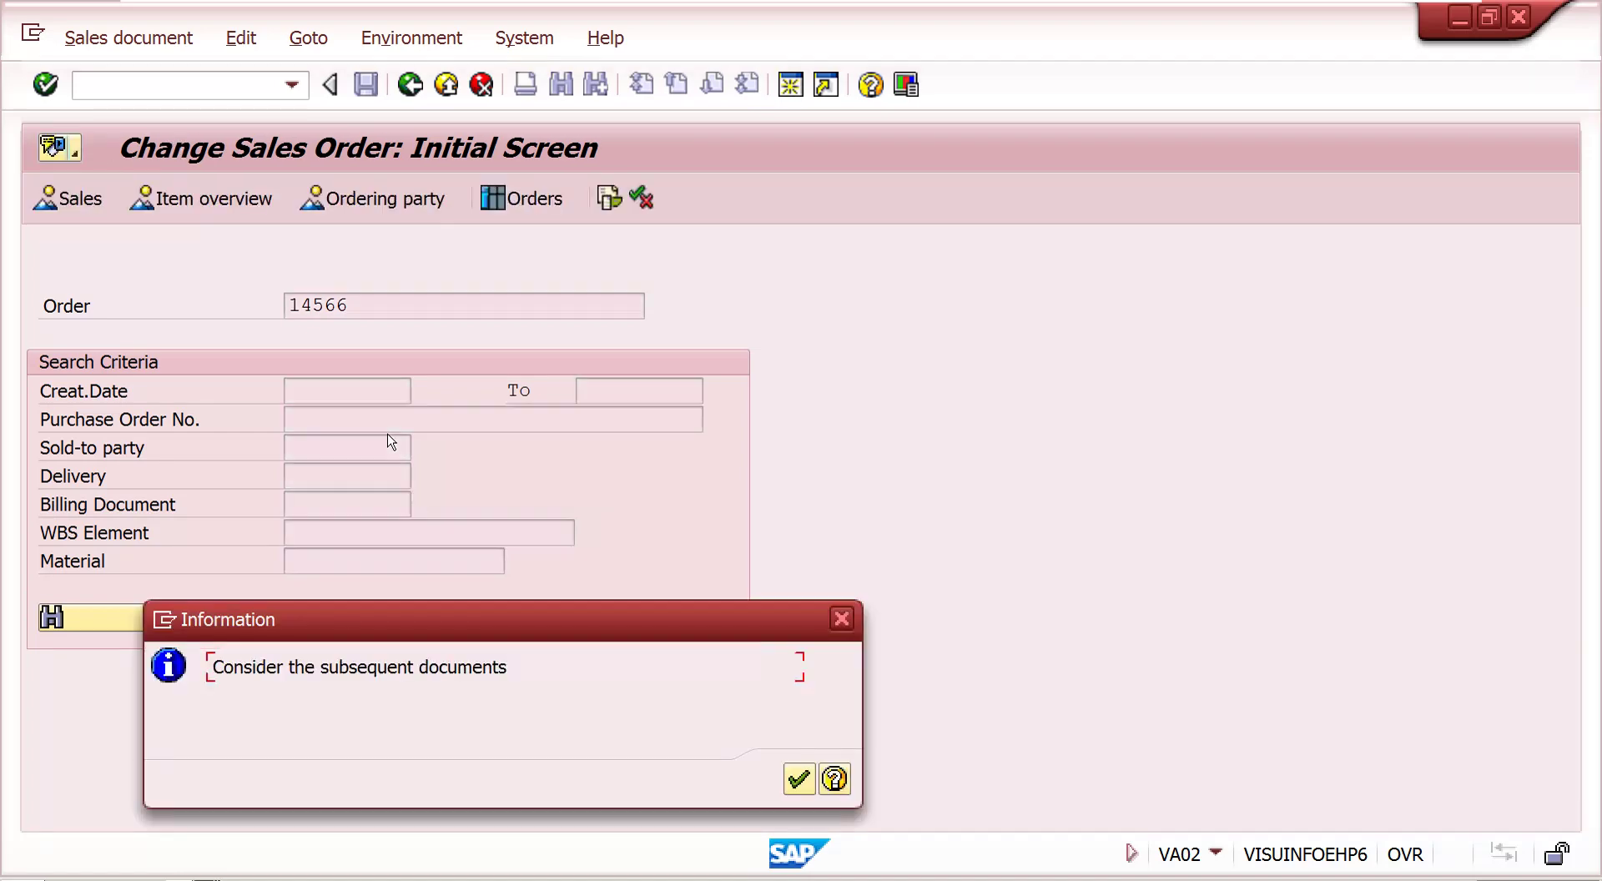
pyautogui.press('Return')
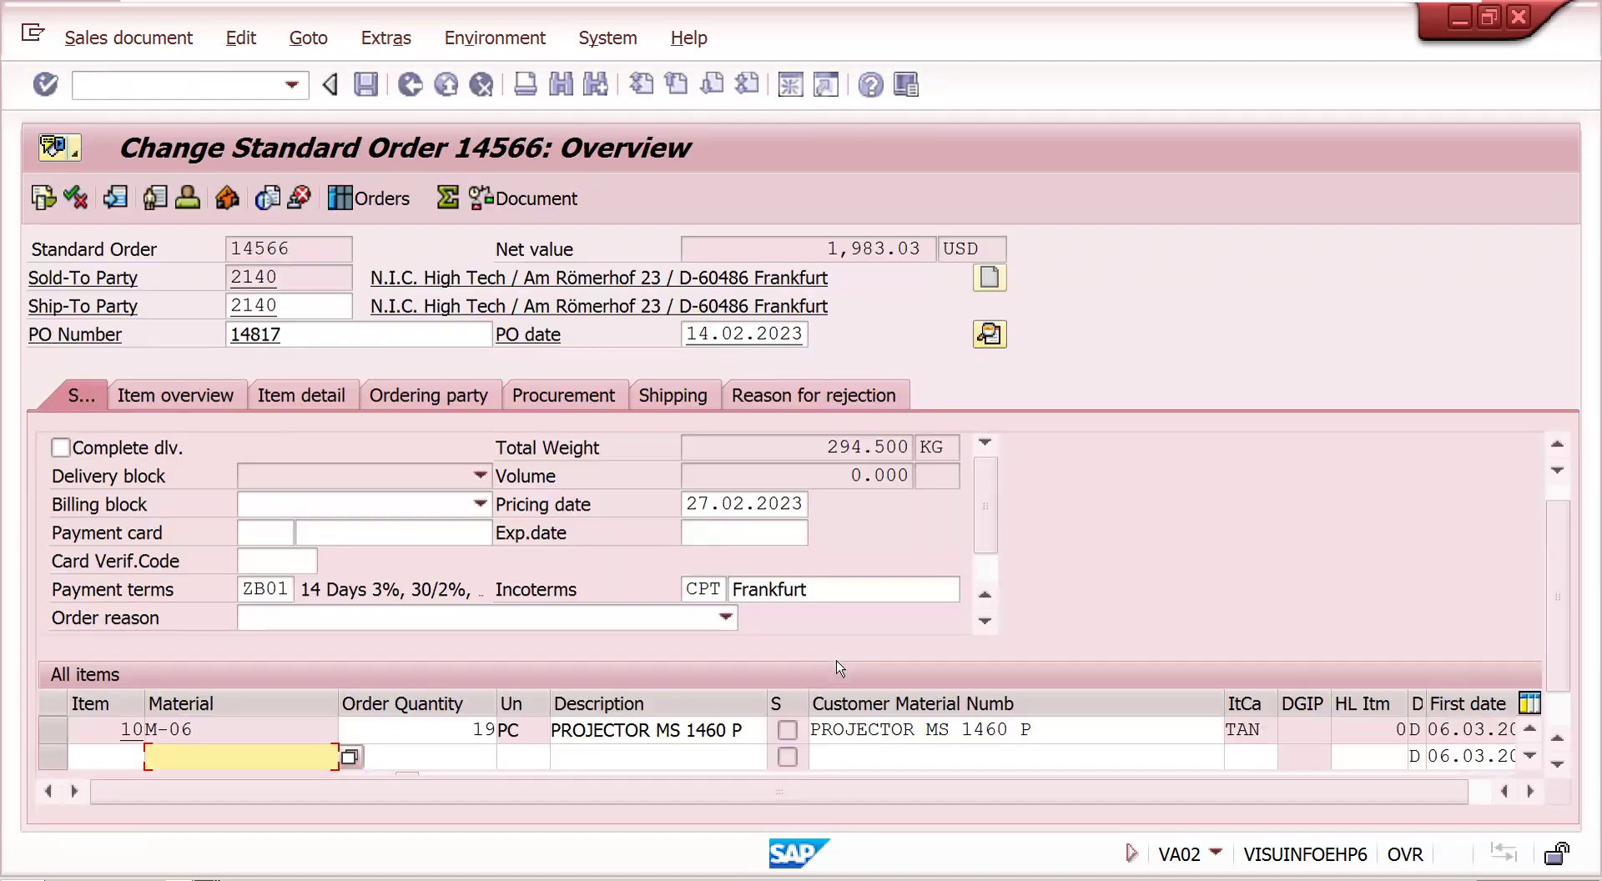
pyautogui.click(1000, 346)
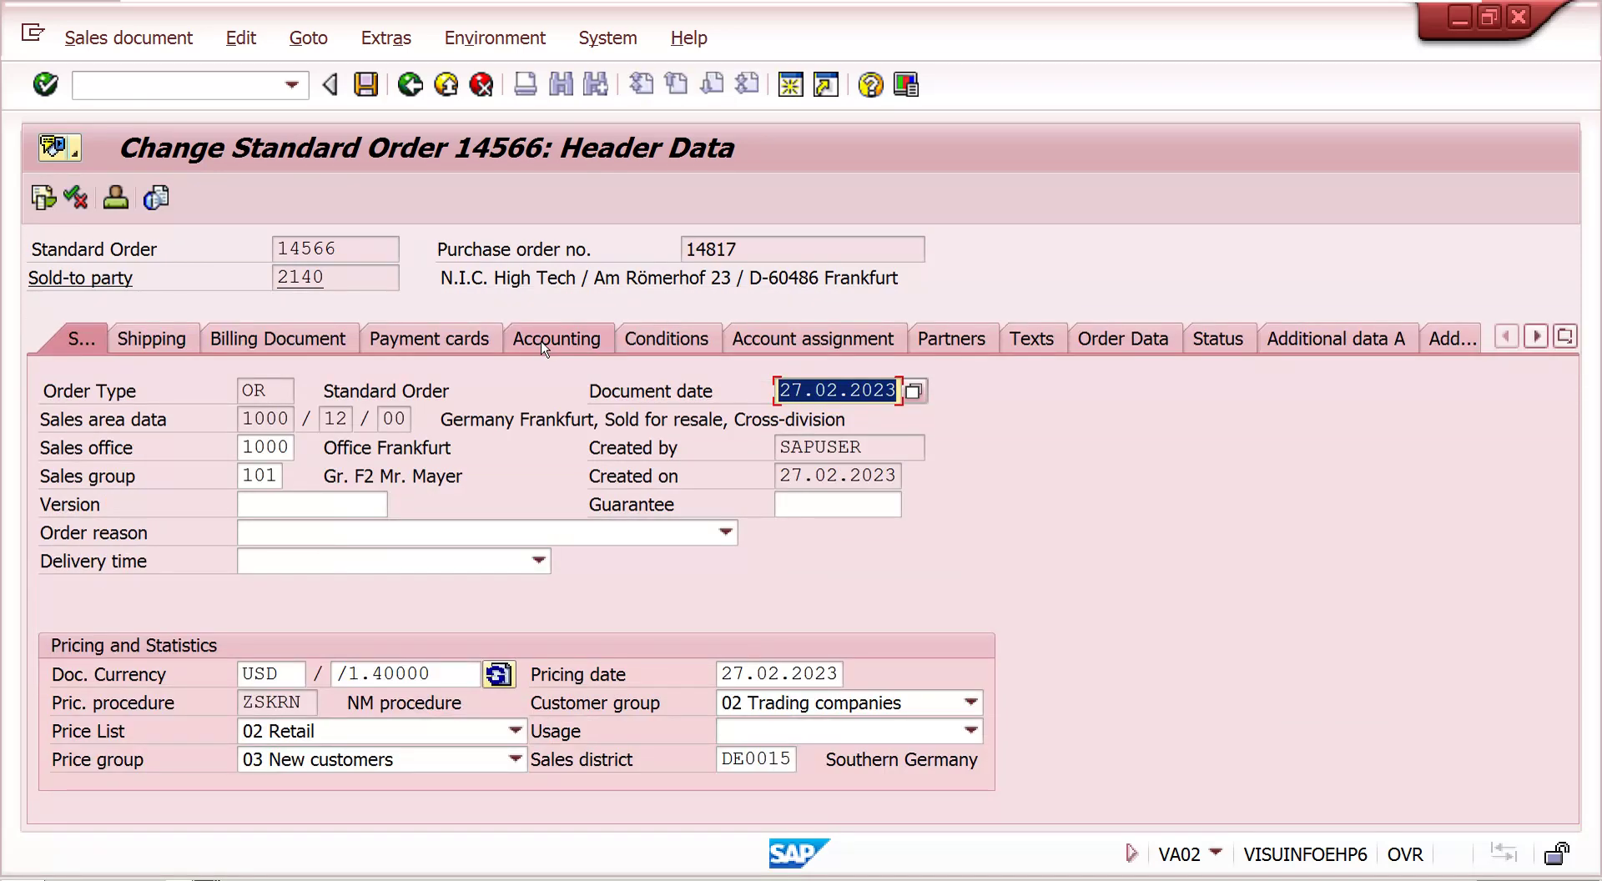
pyautogui.click(543, 349)
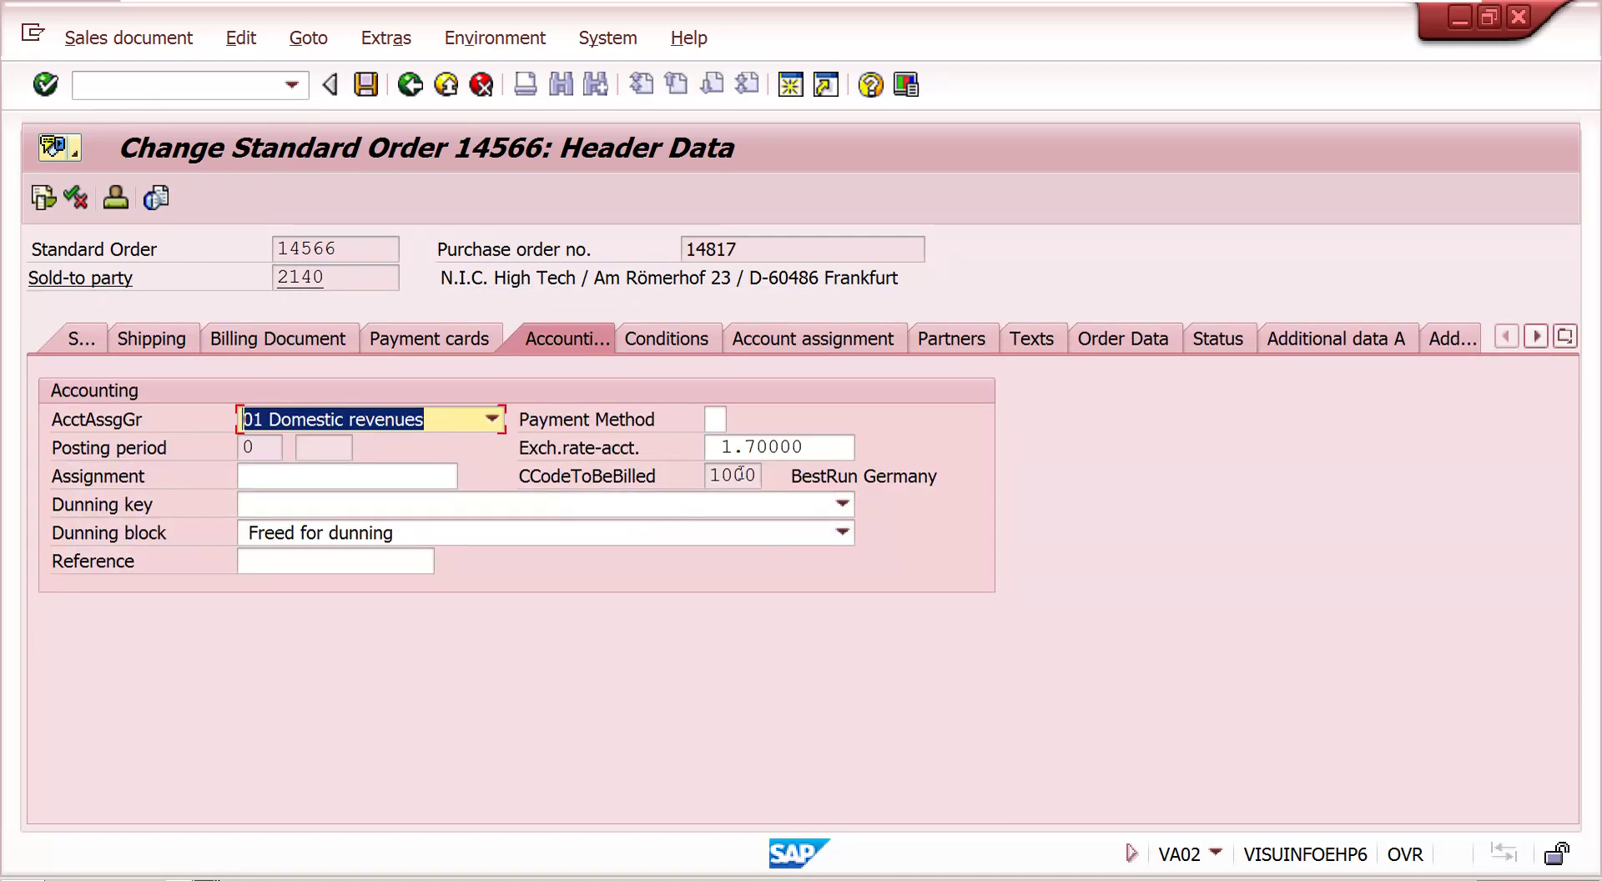
pyautogui.click(797, 448)
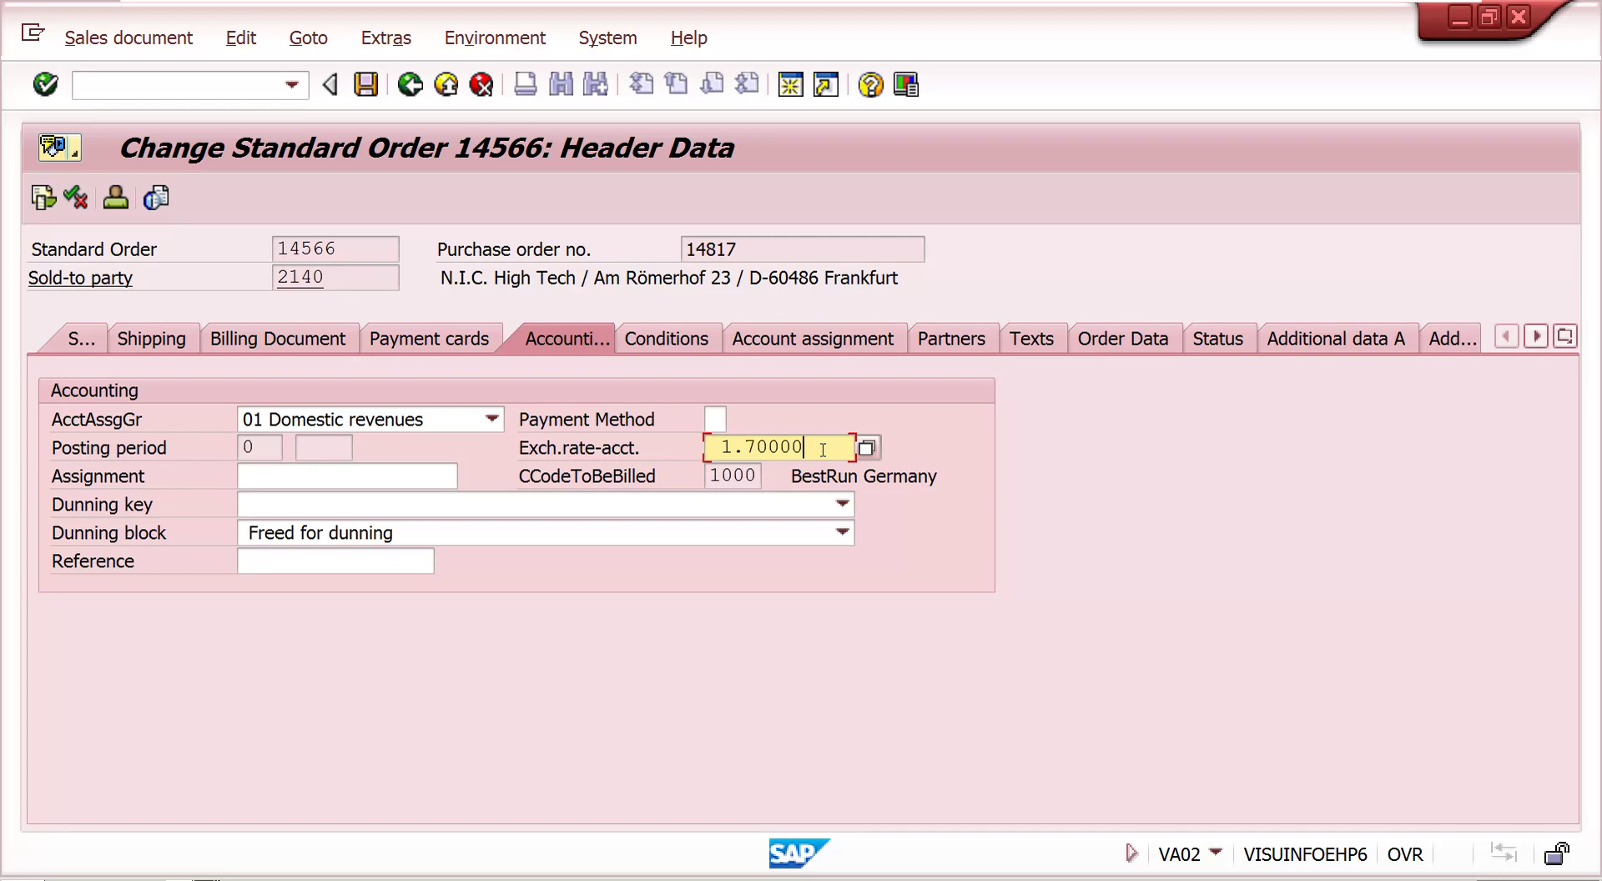
# Step: Review the order header's Sales tab, including the pricing date
pyautogui.click(81, 339)
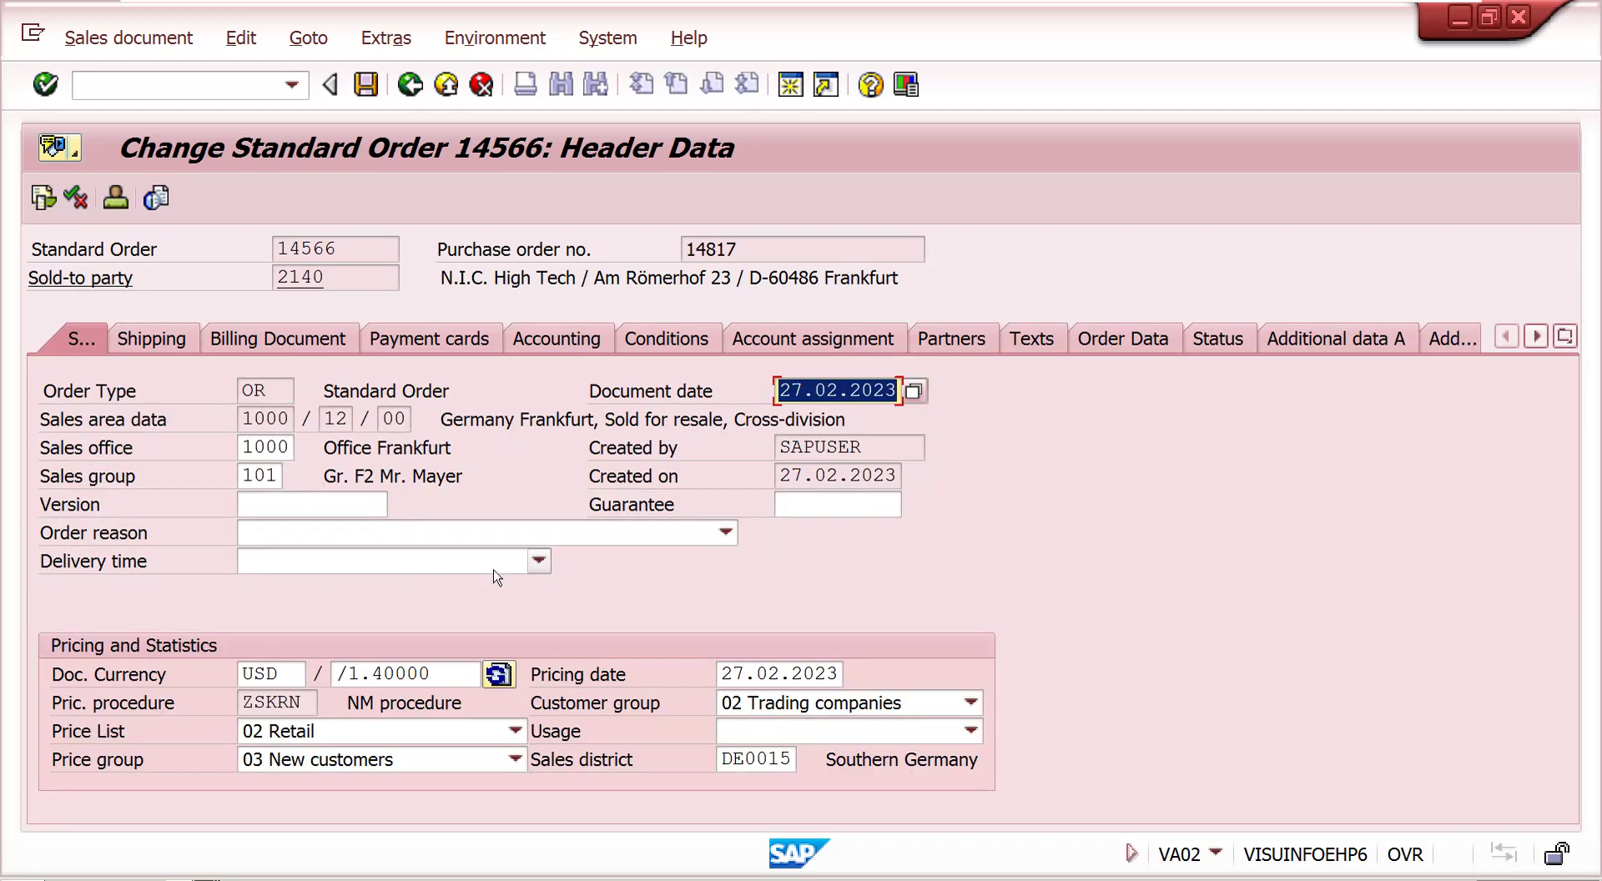
pyautogui.click(796, 673)
pyautogui.click(73, 83)
pyautogui.write('/nv')
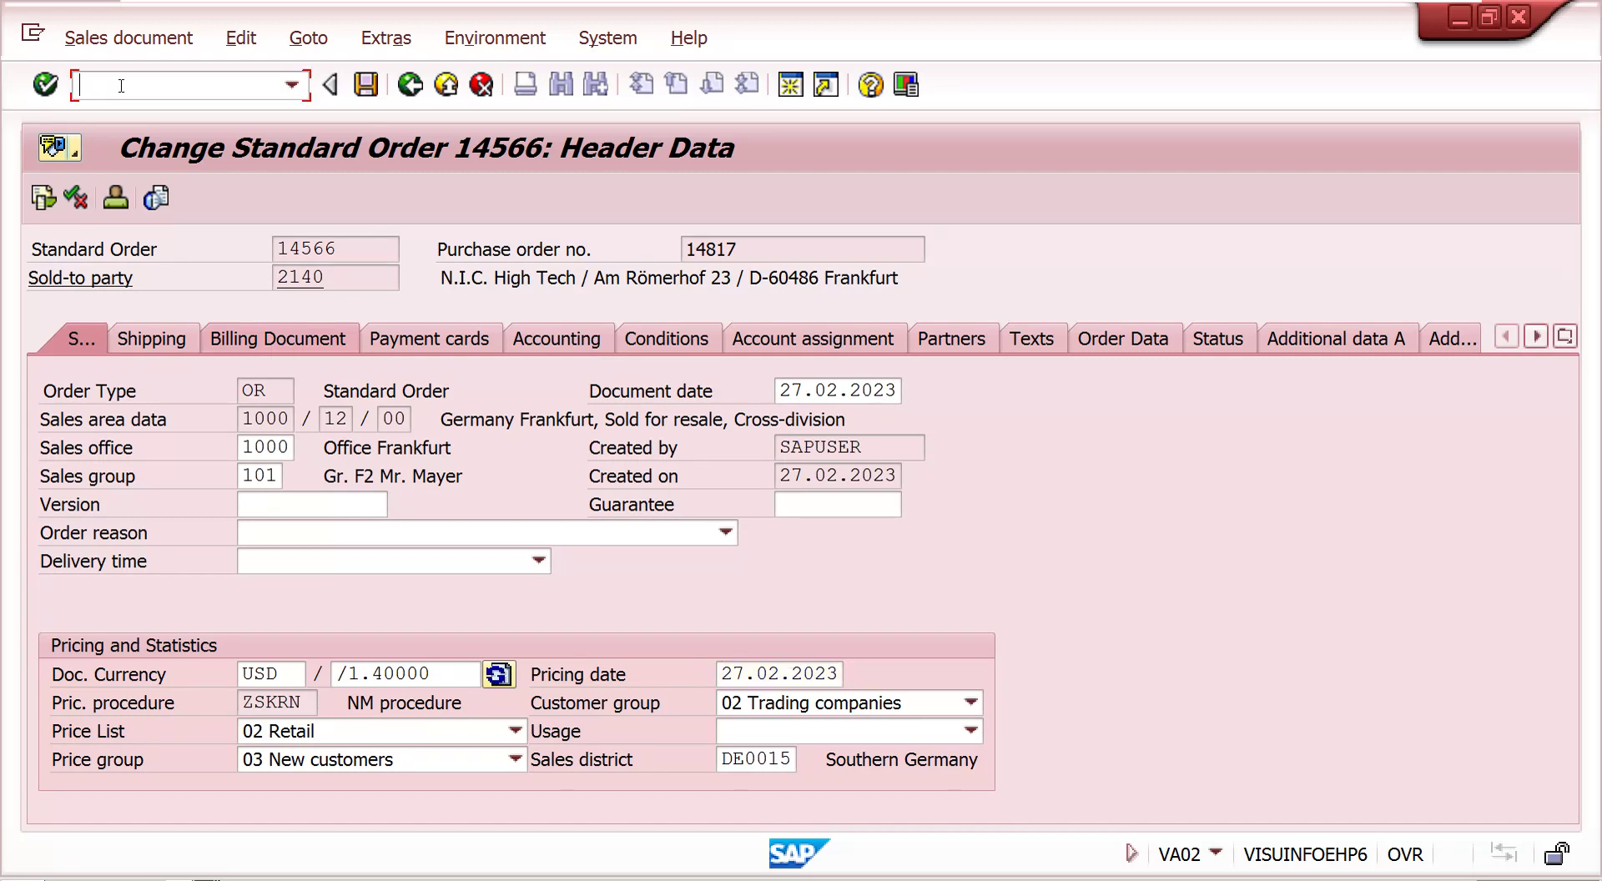
pyautogui.write('f02')
# Step: Open invoice 90039230 in VF02, verify the posting document exists, and display its accounting documents
pyautogui.press('Return')
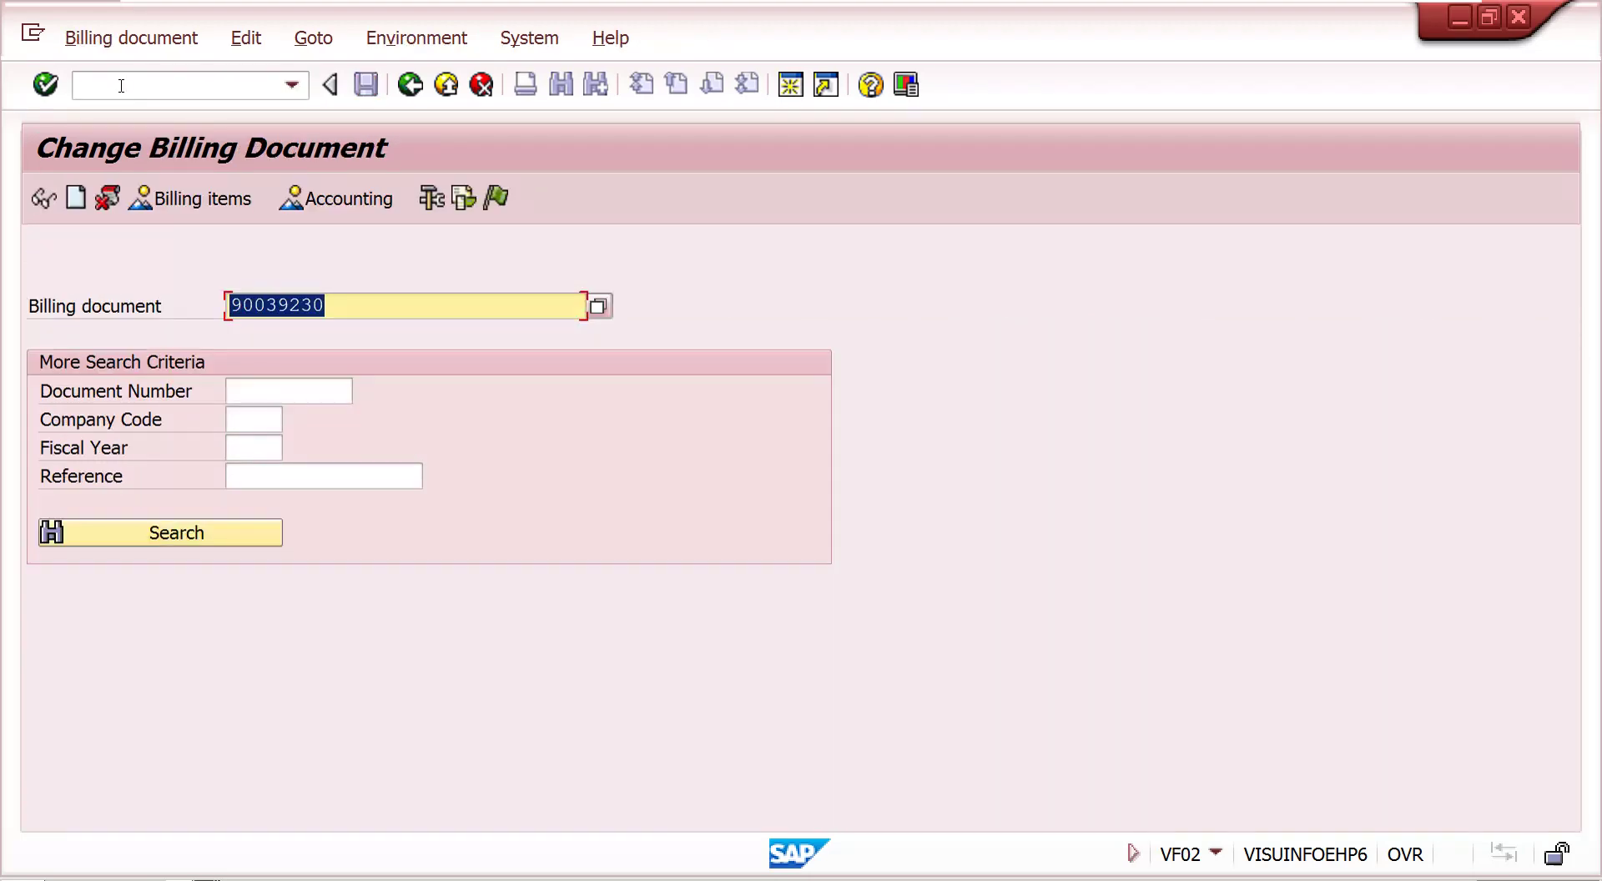
pyautogui.press('Return')
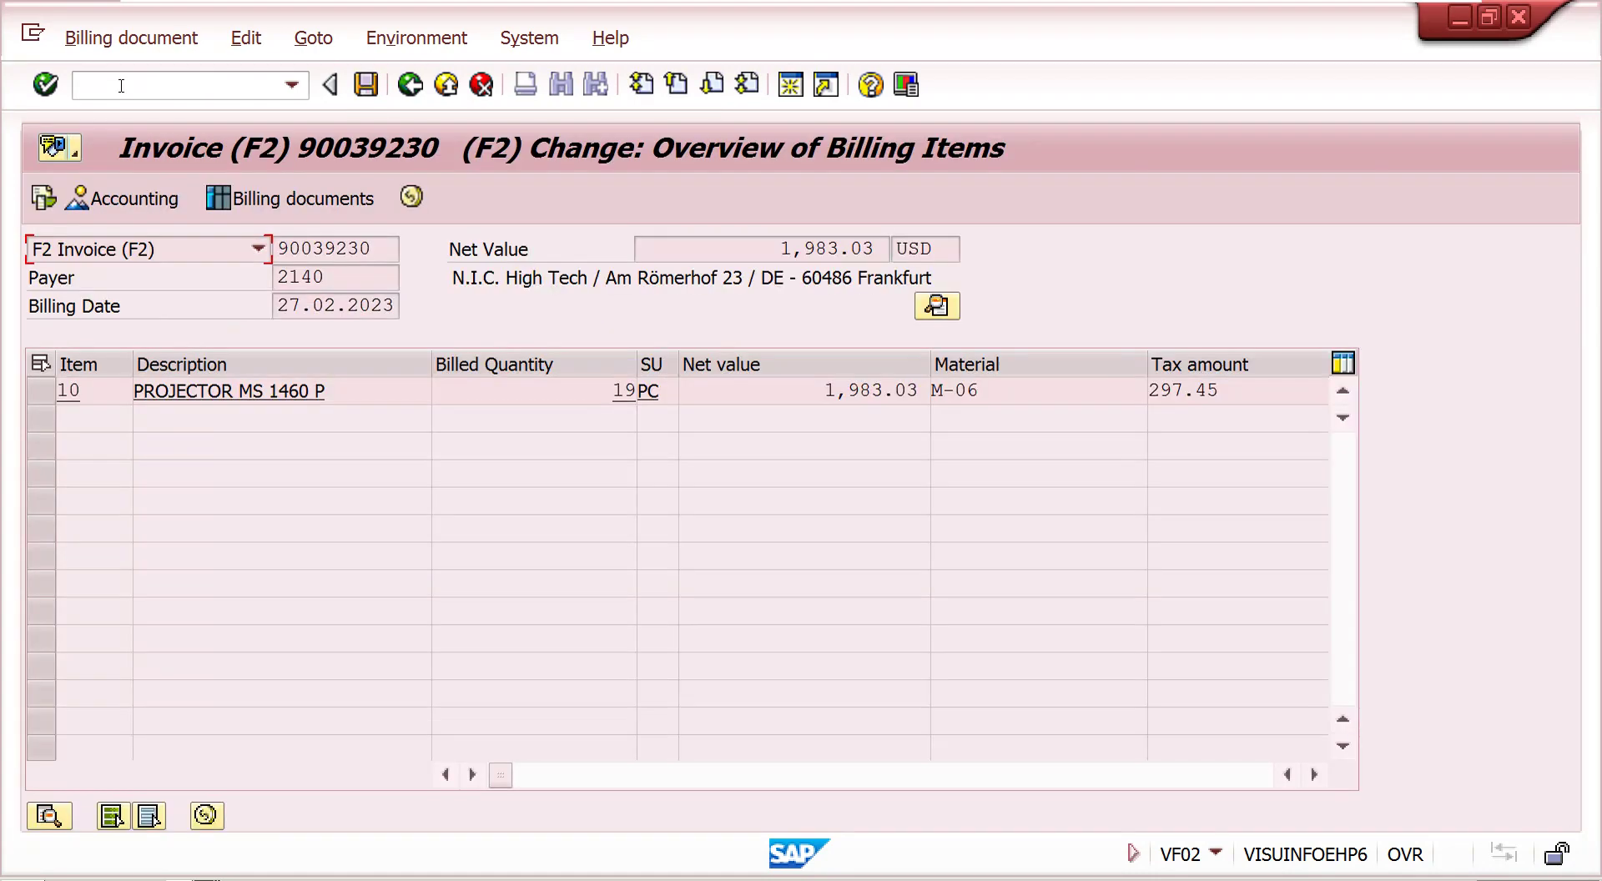
pyautogui.click(934, 307)
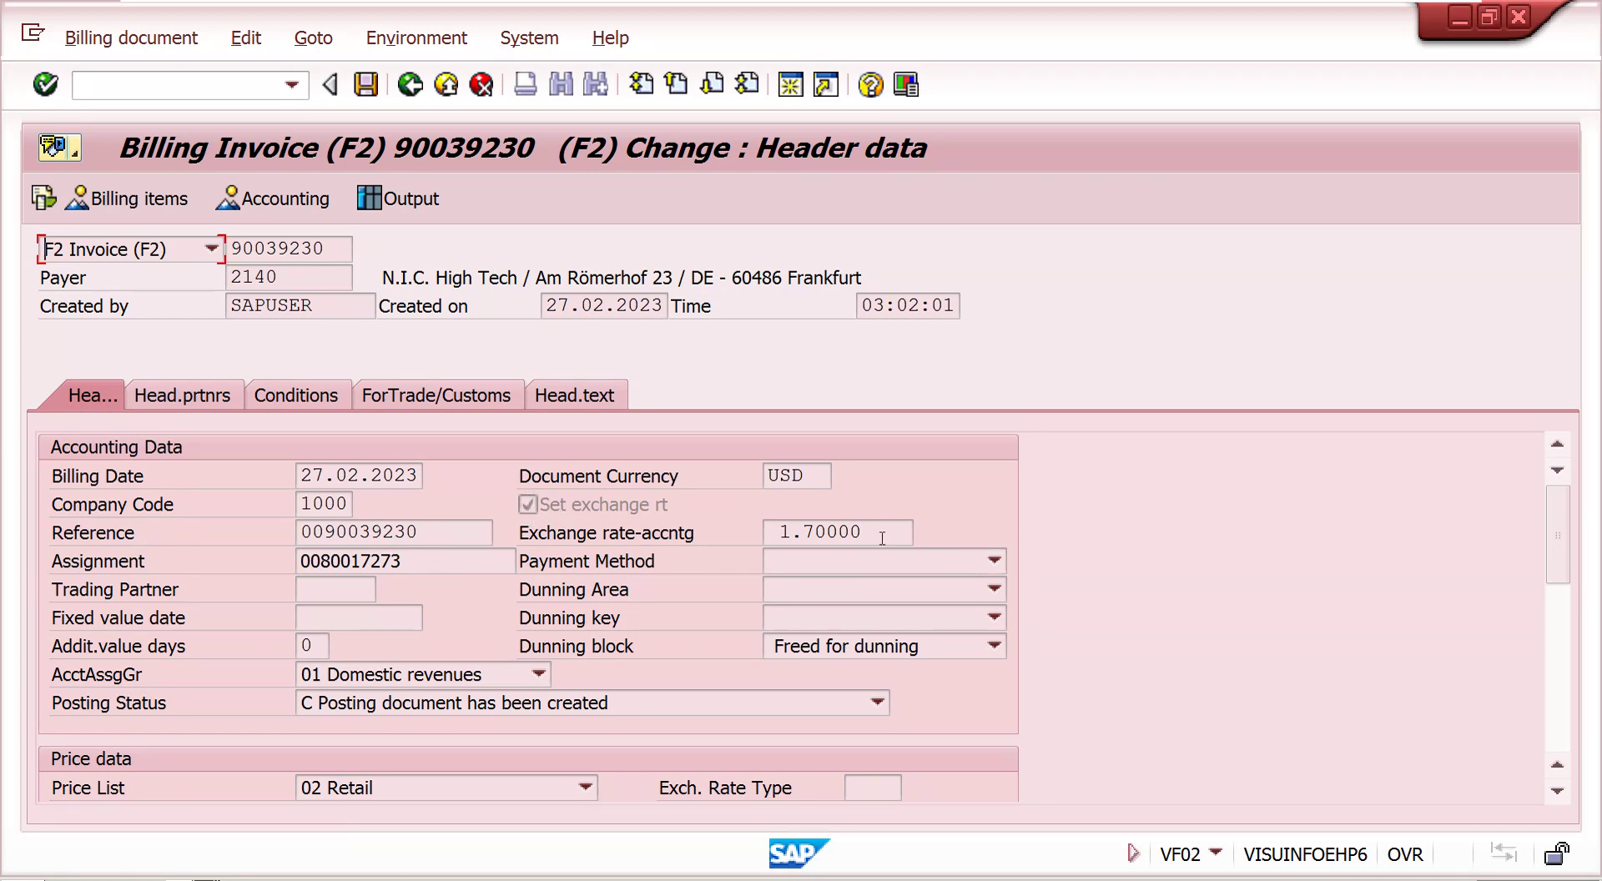
pyautogui.click(410, 84)
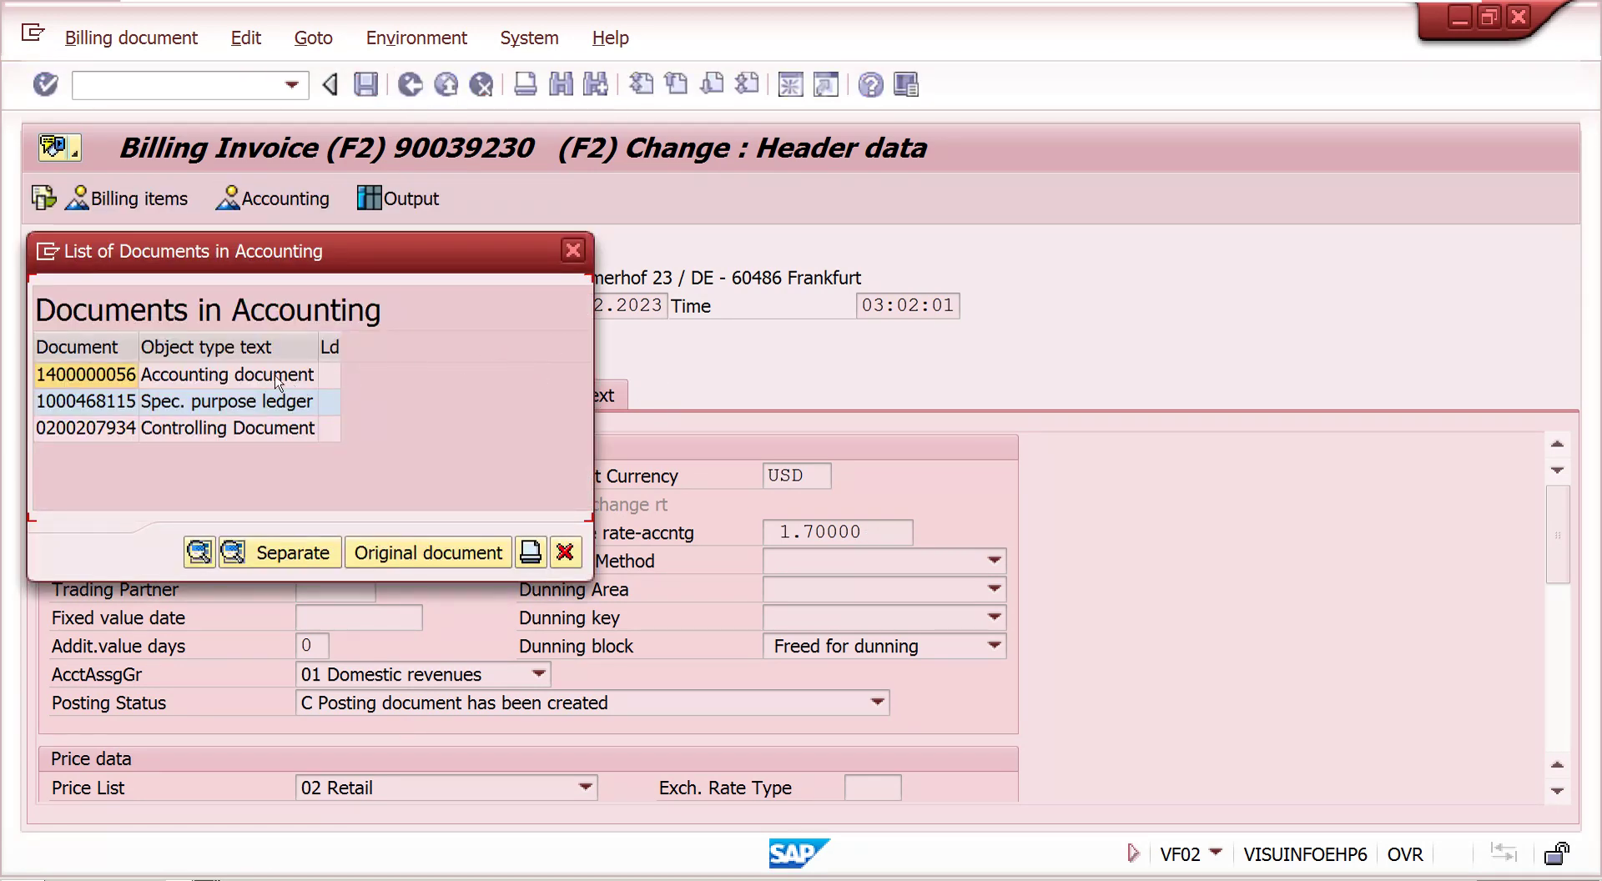
pyautogui.click(278, 382)
pyautogui.doubleClick(278, 382)
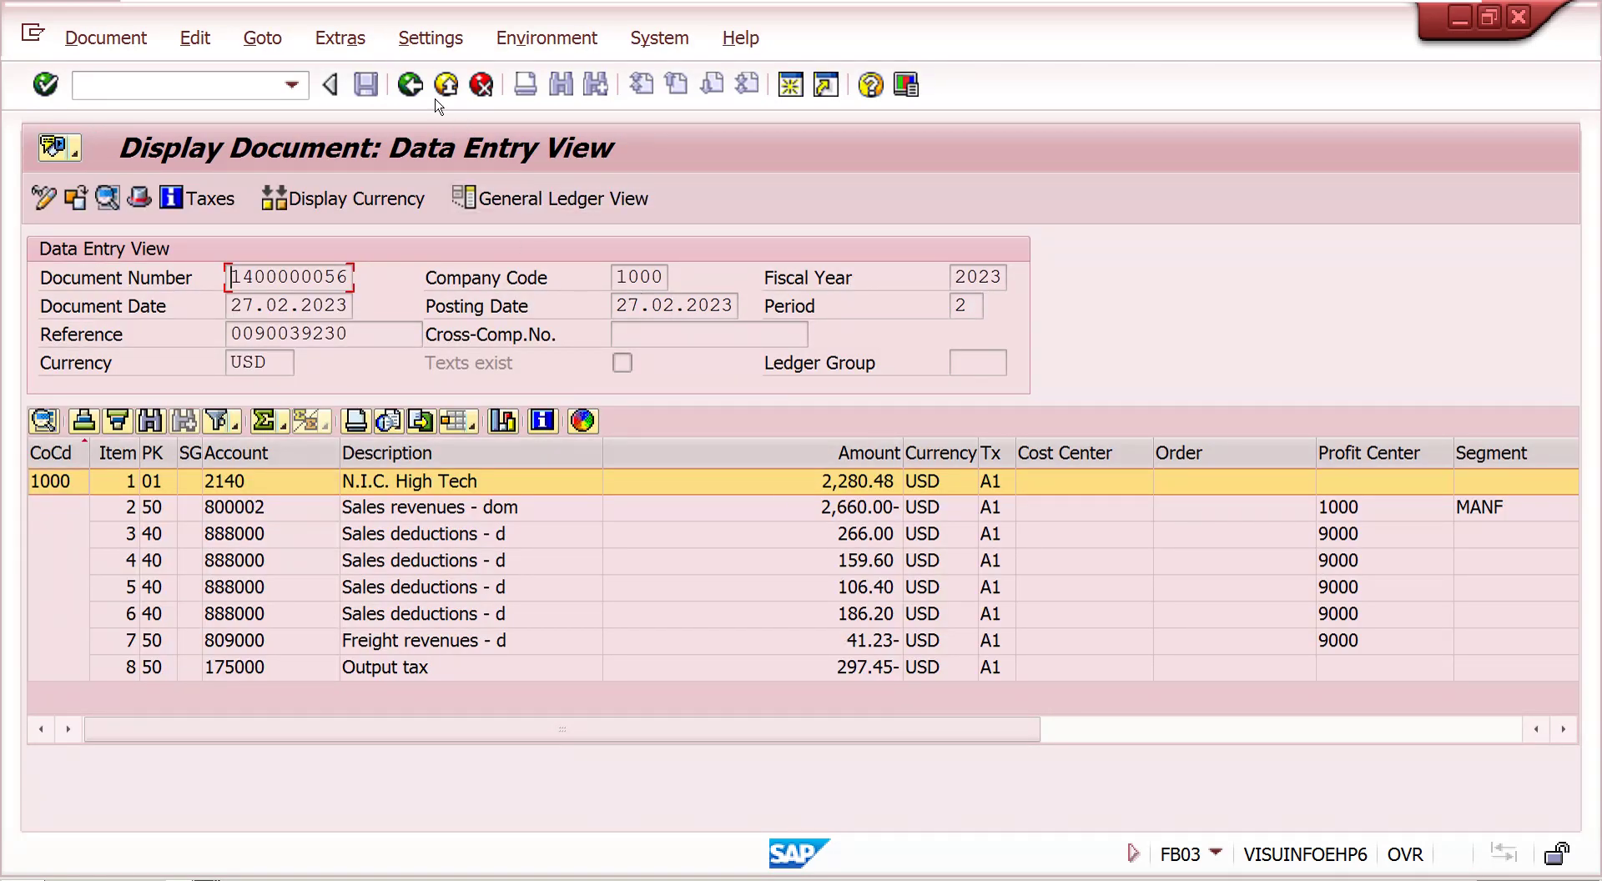
pyautogui.click(412, 88)
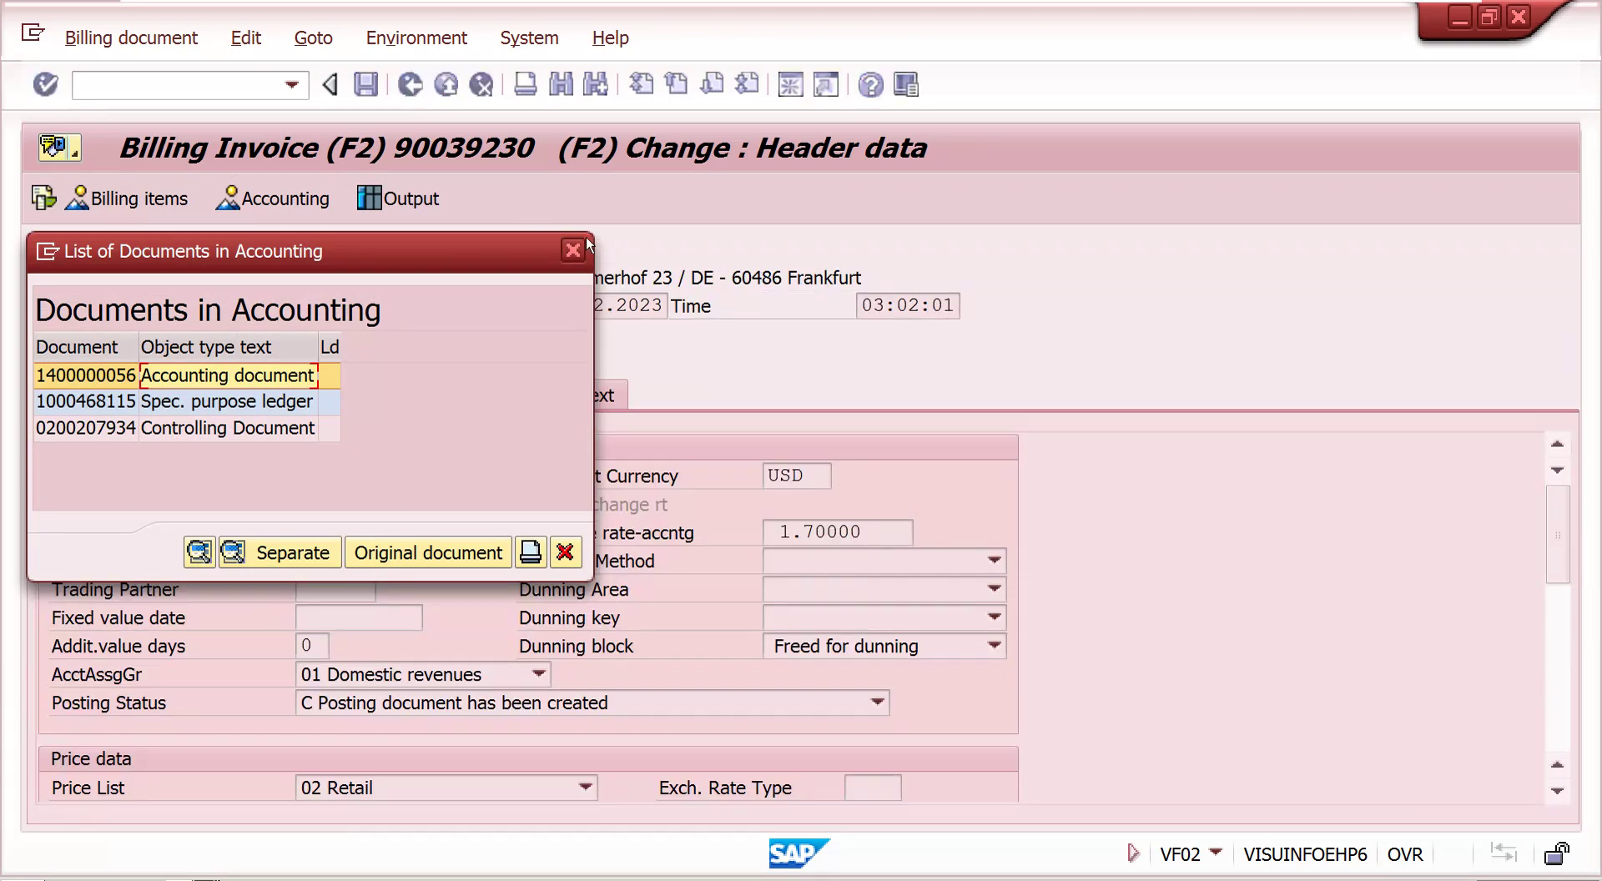
pyautogui.click(573, 252)
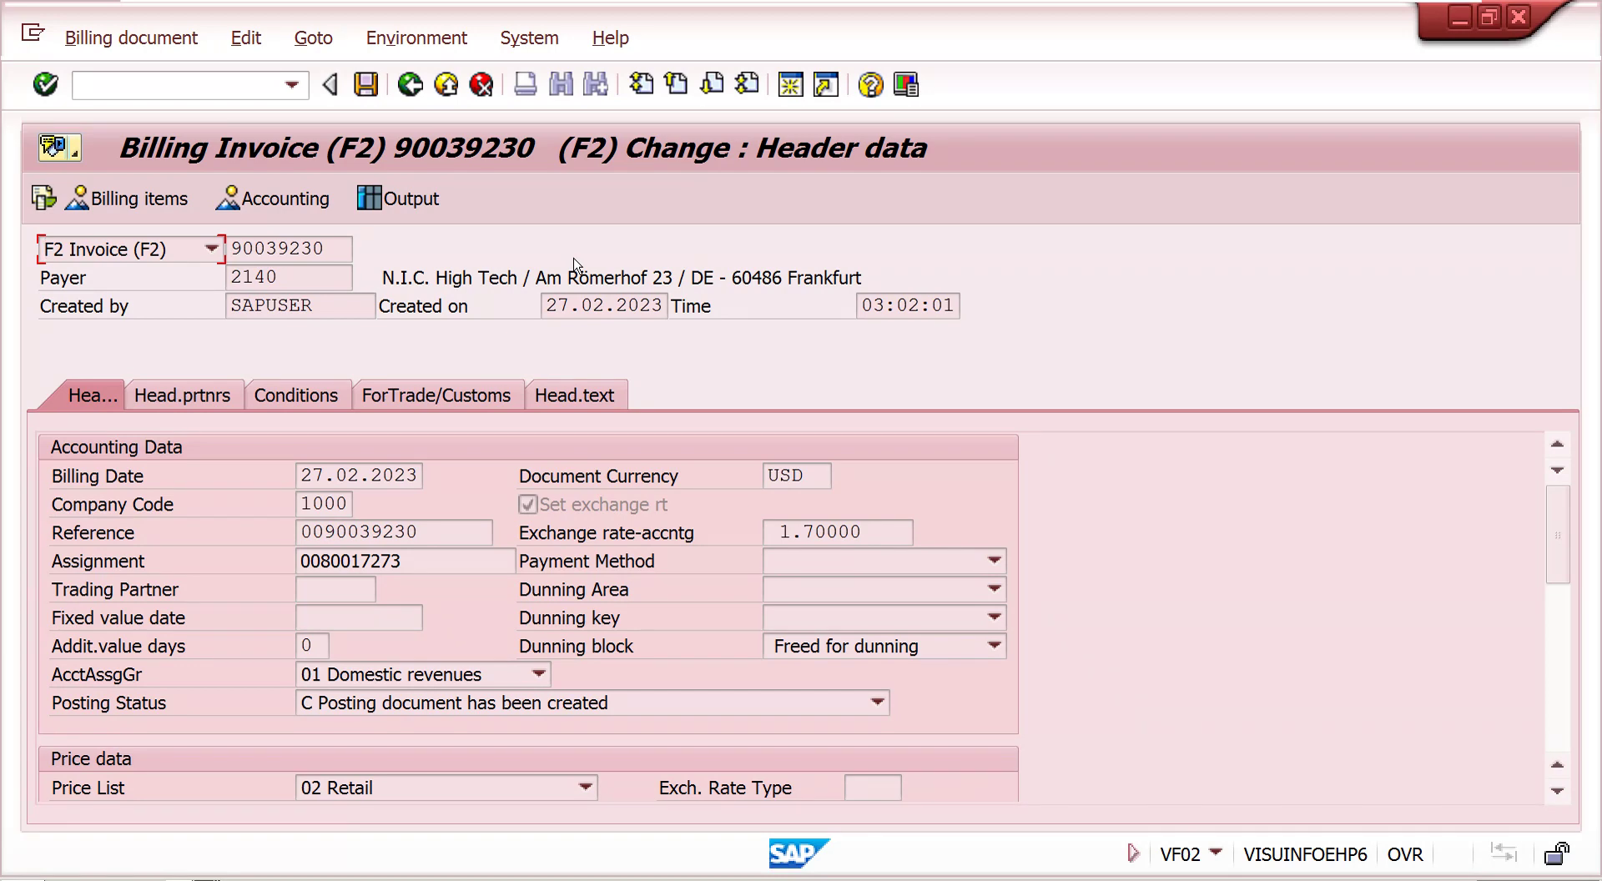
# Step: Minimize the SAP virtual machine window to reveal the SAP SD Exchange Rates title slide
pyautogui.moveTo(1343, 8)
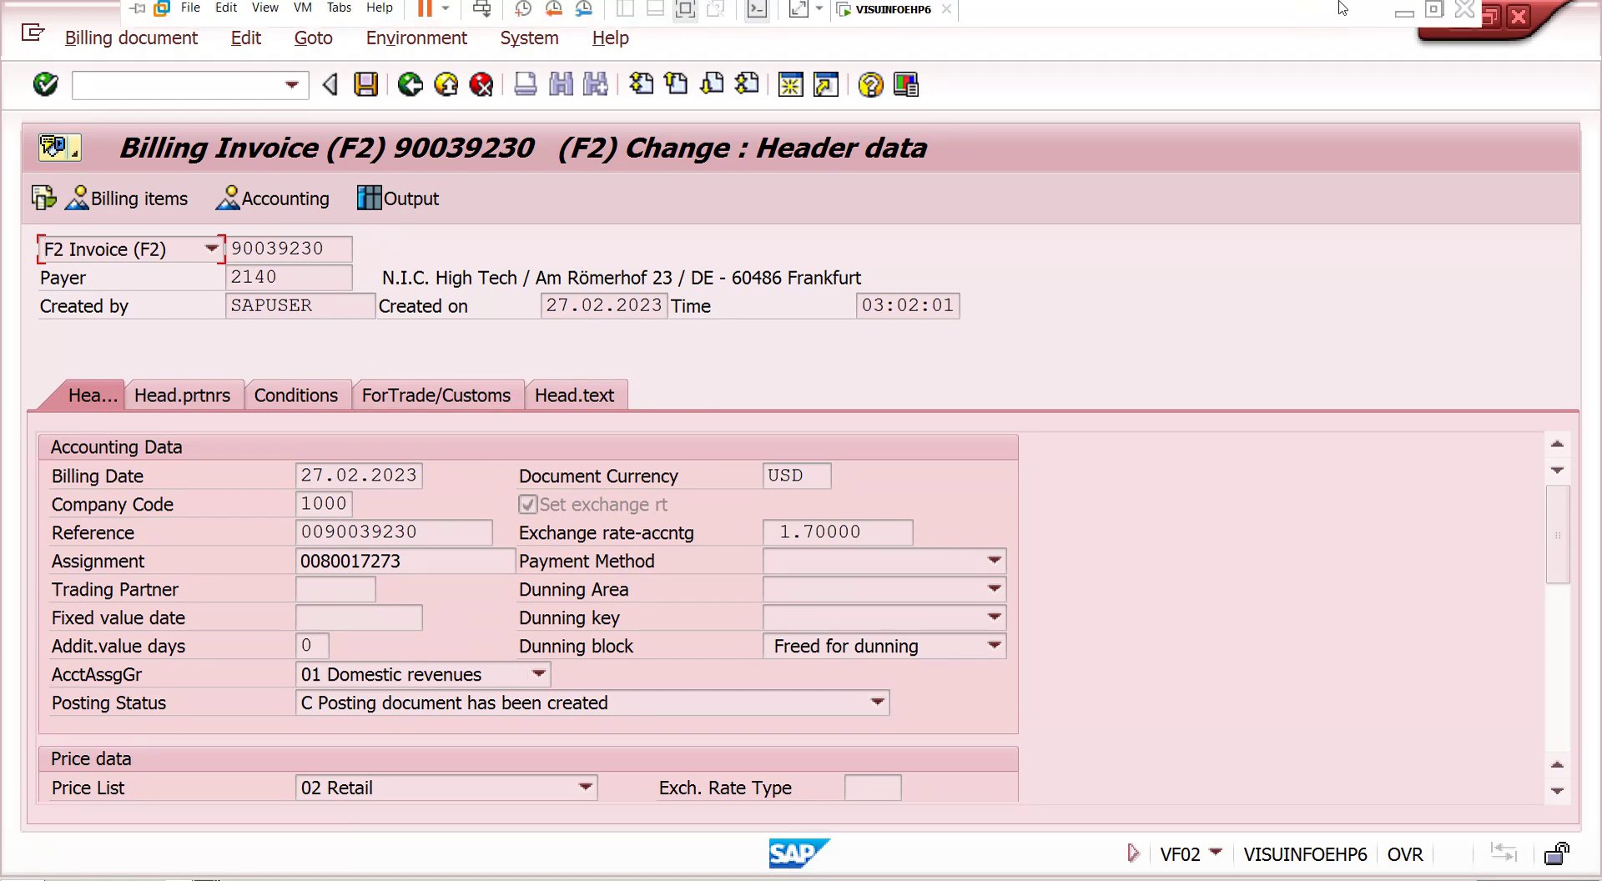
pyautogui.click(1404, 12)
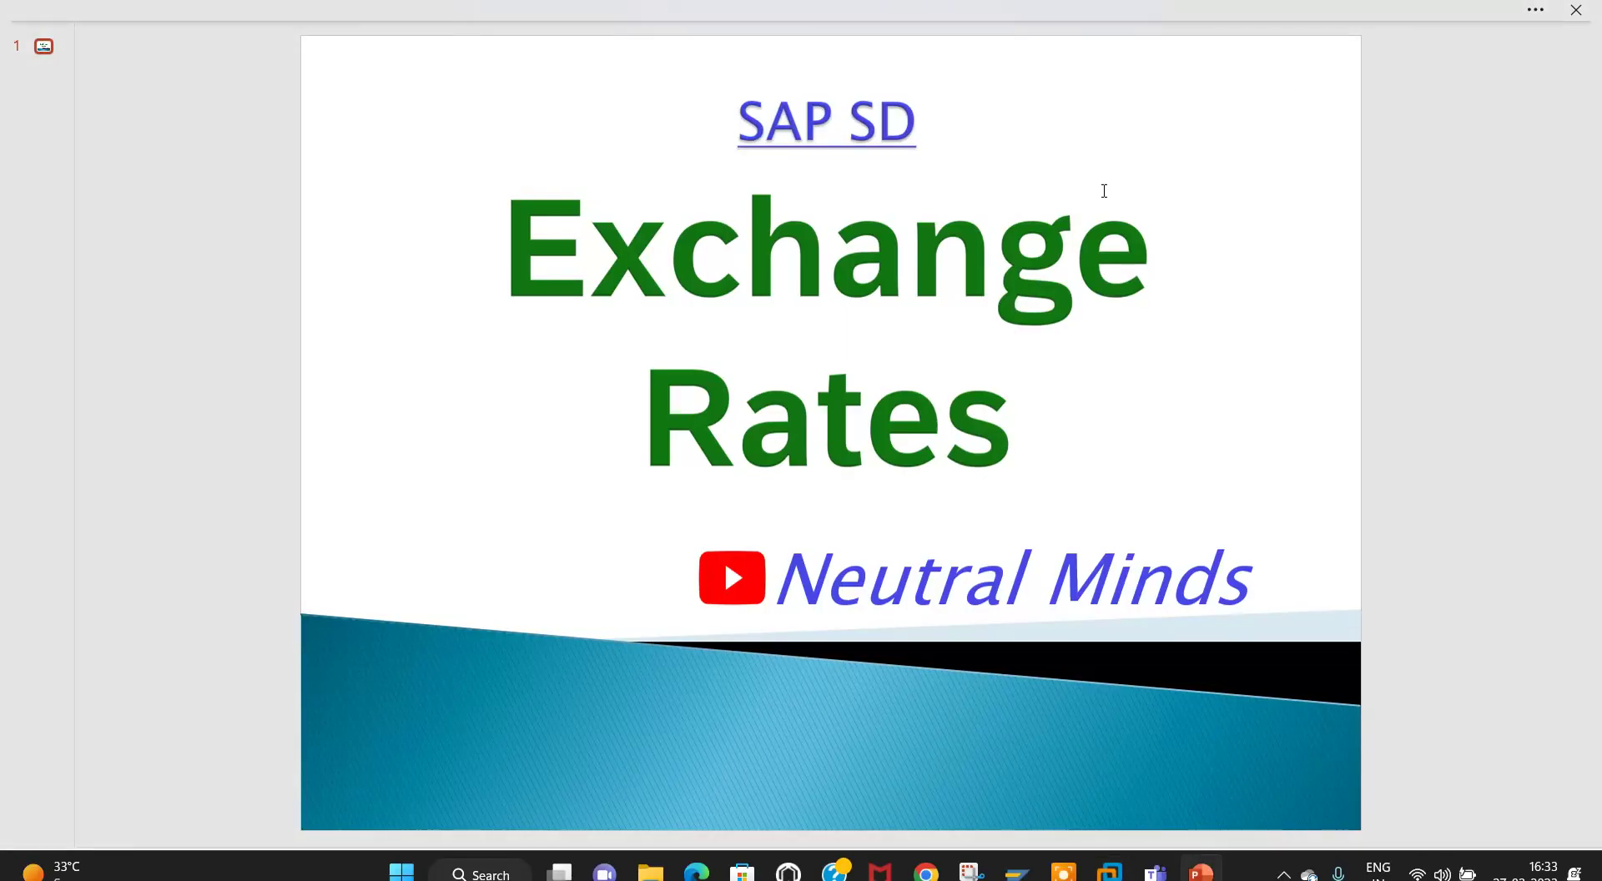